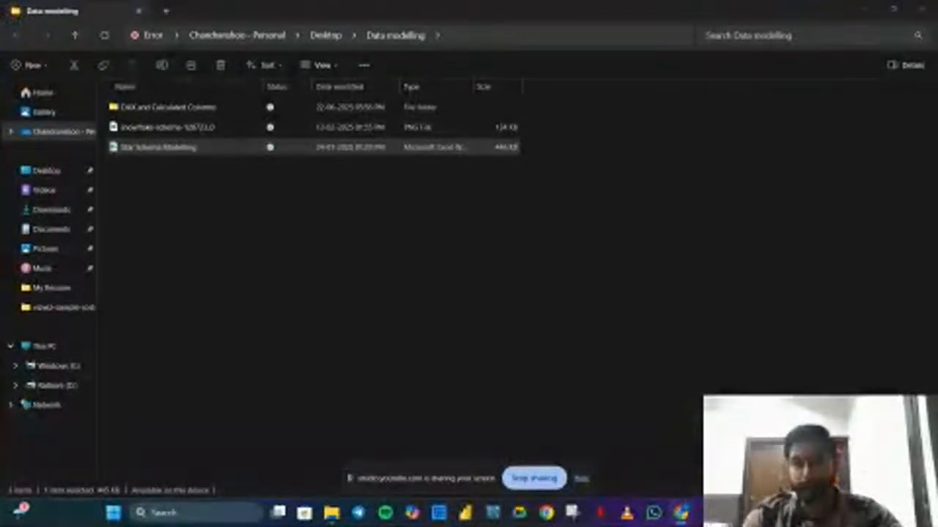
Create a new Microsoft Excel Worksheet in the Data modelling folder and open it
left_click(583, 481)
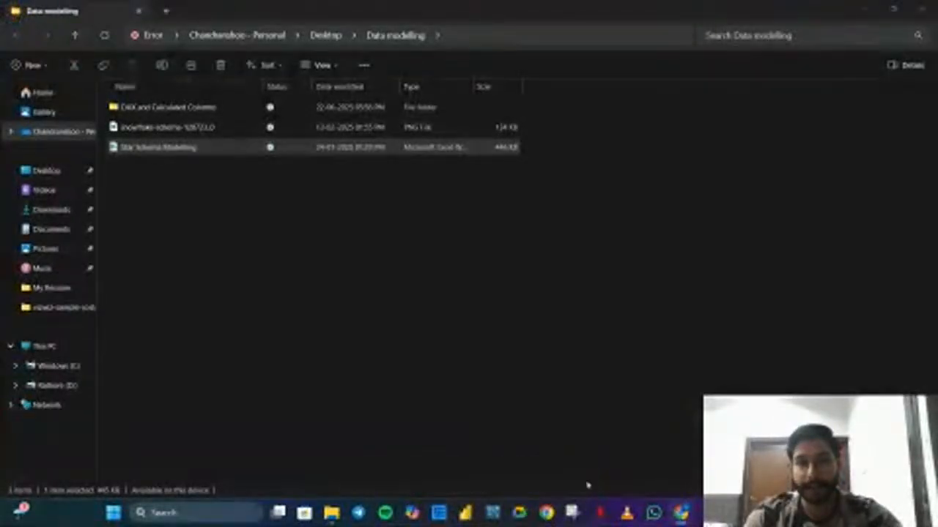
left_click(538, 326)
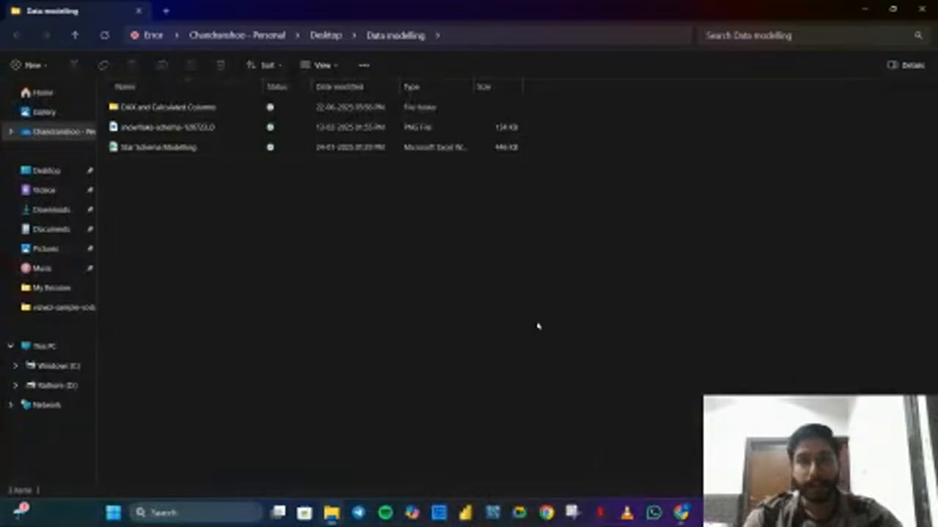
right_click(537, 326)
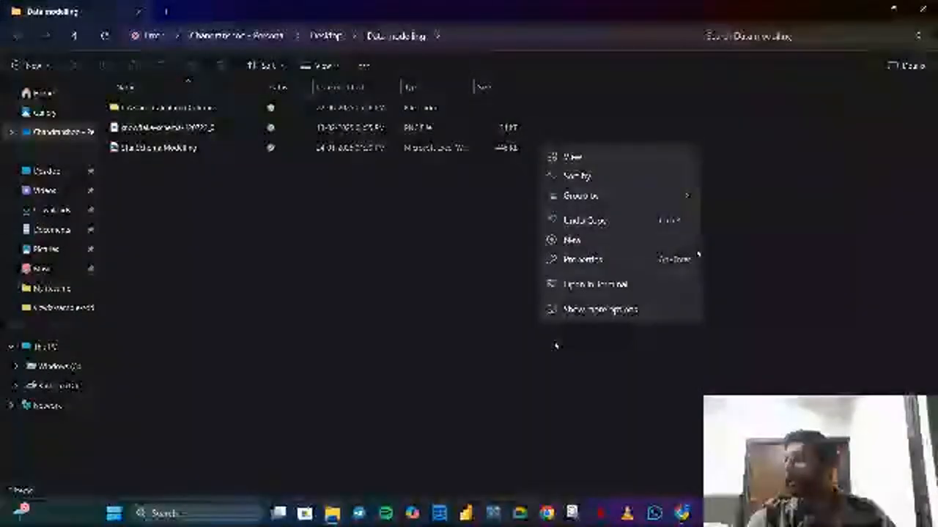
mouse_move(688, 243)
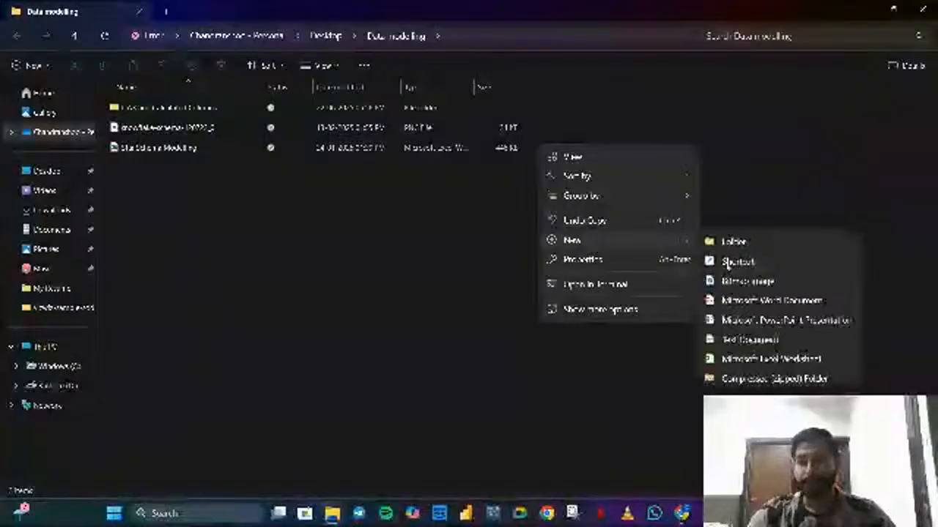
left_click(755, 359)
left_click(419, 230)
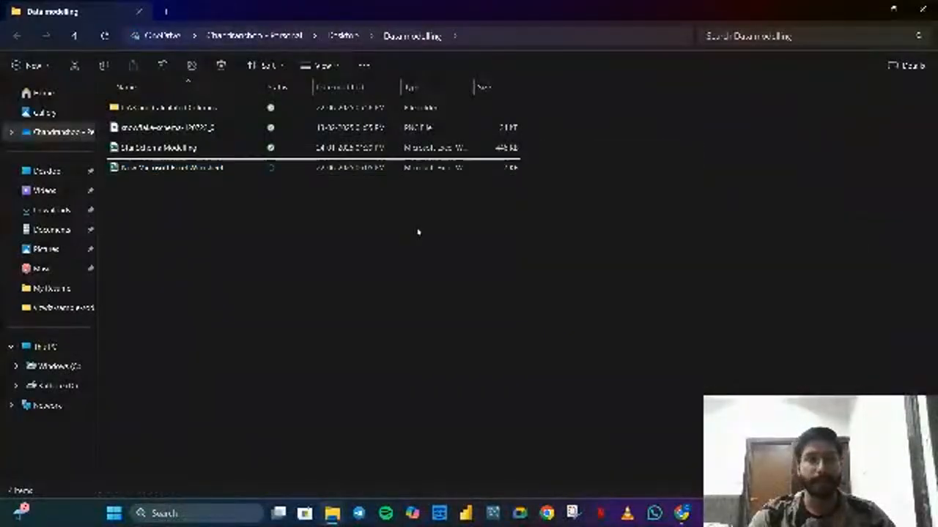
left_click(183, 129)
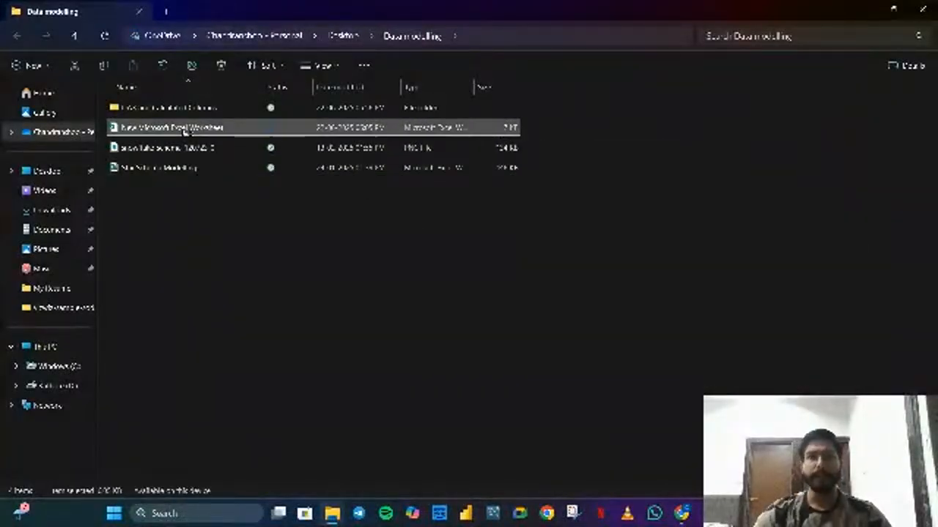
double_click(185, 129)
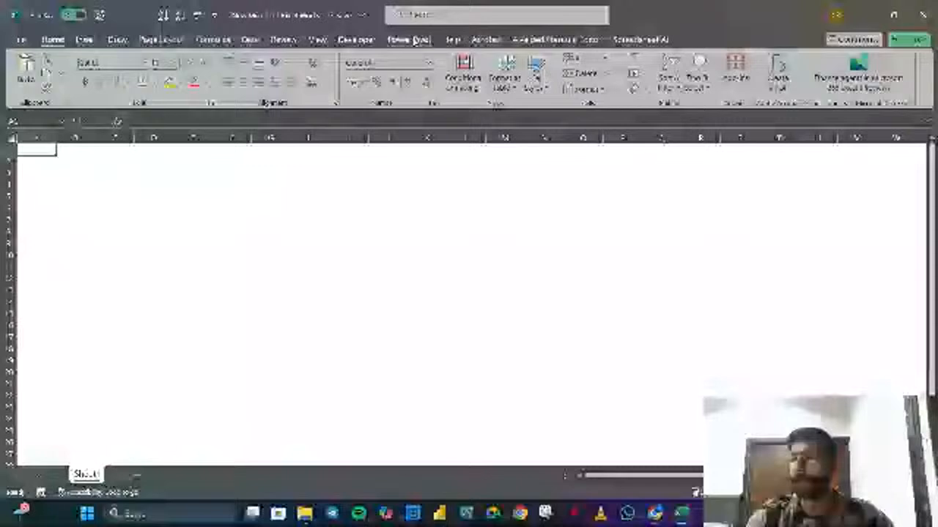
View the Power Pivot commands in the new workbook
left_click(410, 39)
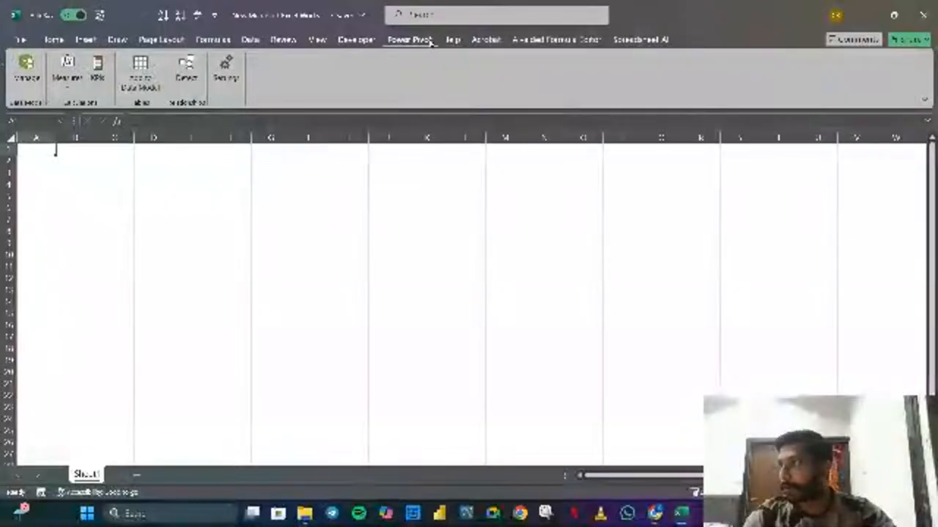
left_click(59, 42)
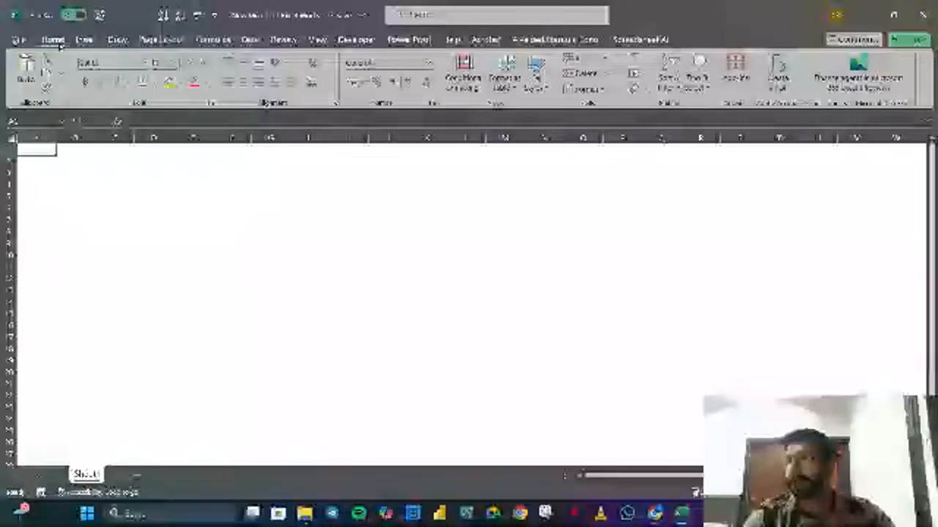
left_click(16, 40)
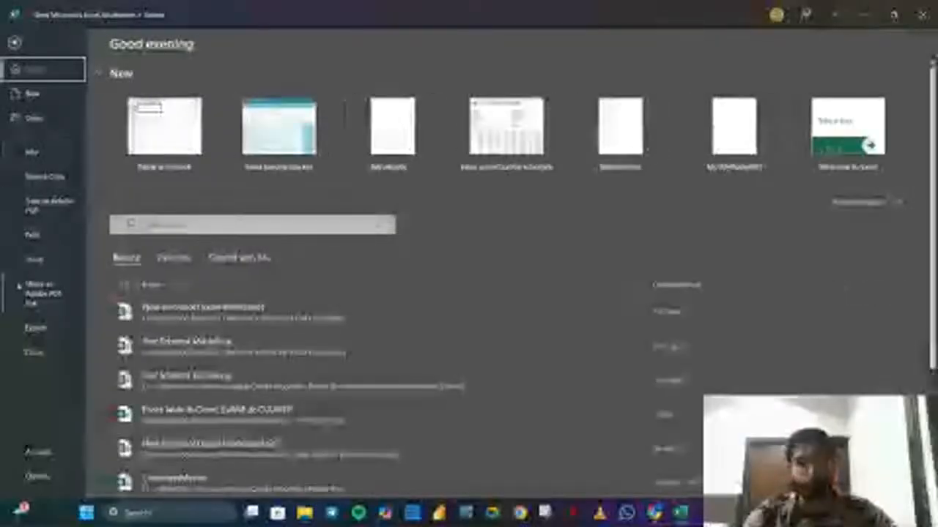
left_click(40, 476)
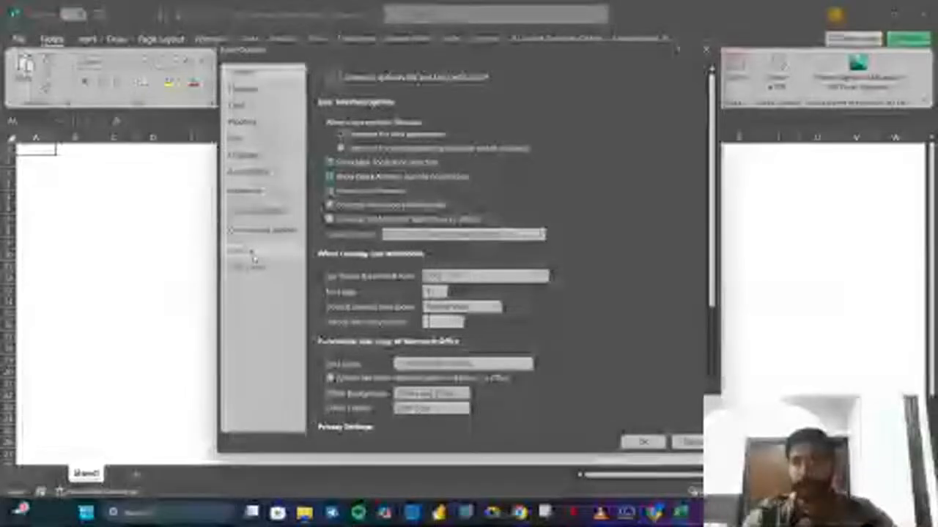
left_click(249, 251)
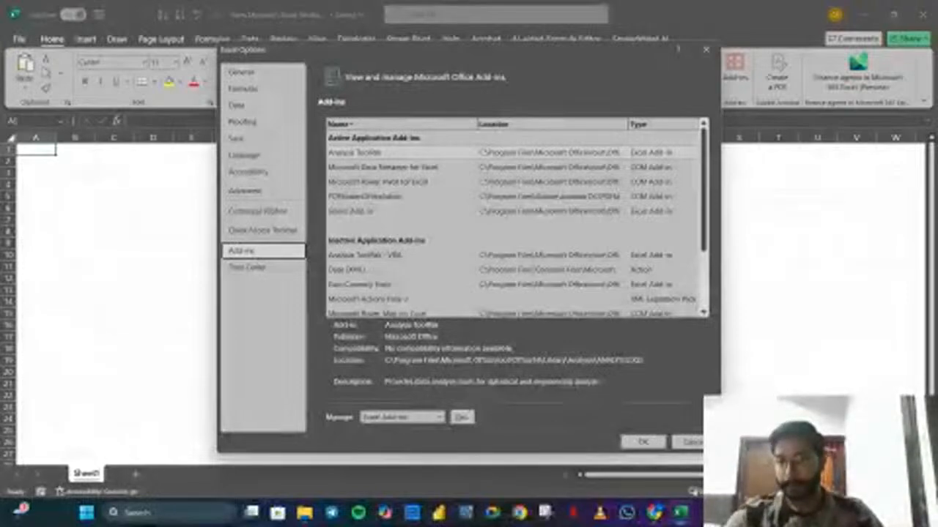
key("super+a")
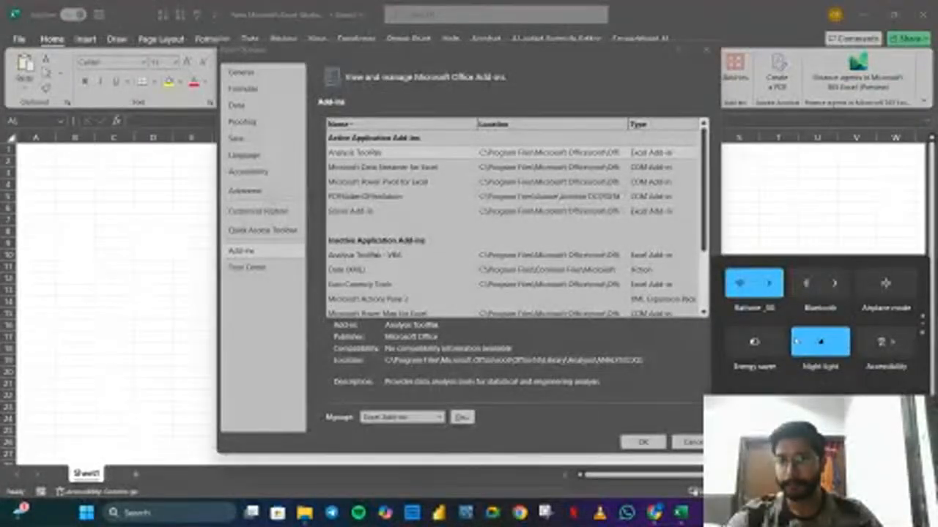
left_click(808, 239)
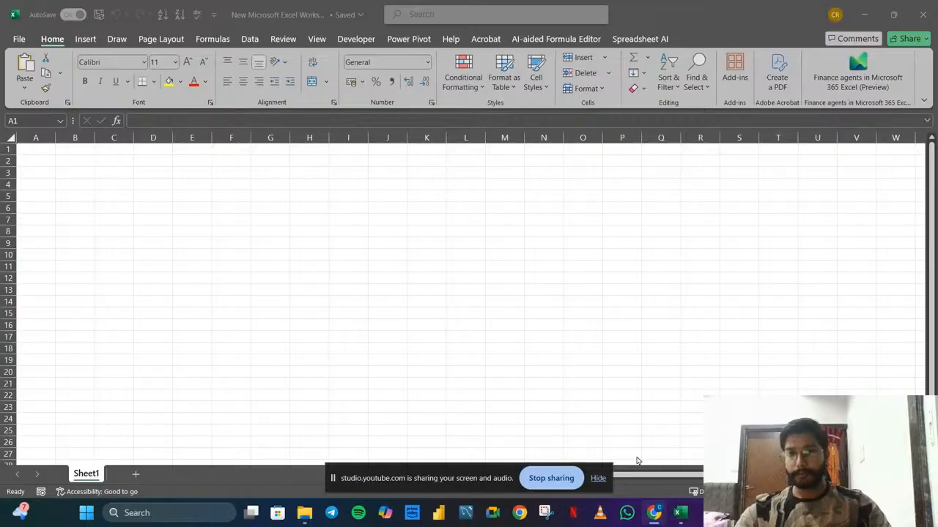
left_click(598, 478)
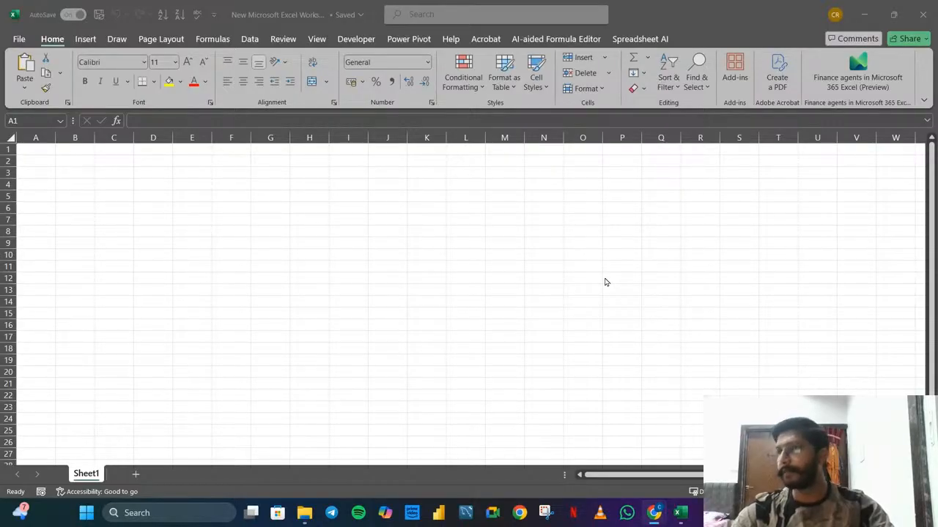
Bring up the list of available COM Add-ins from Excel's add-in options
left_click(19, 39)
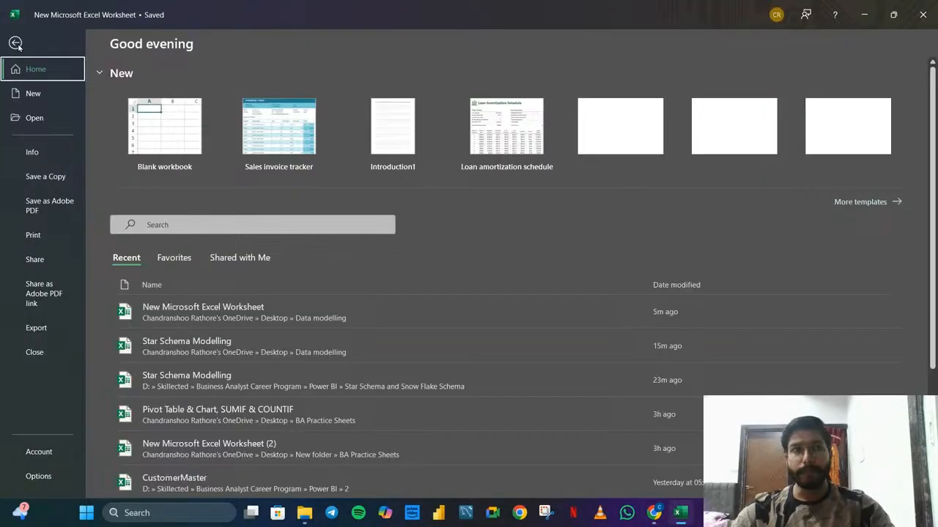
left_click(40, 477)
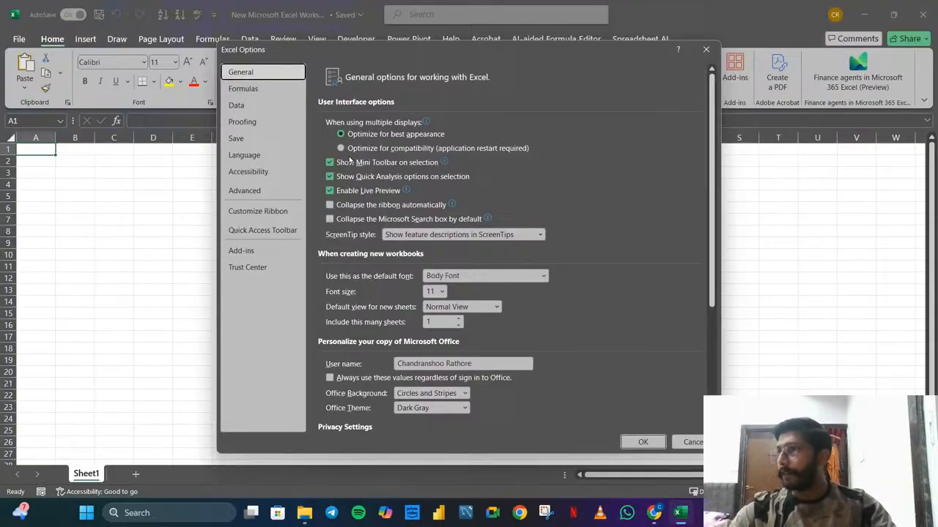
left_click(247, 257)
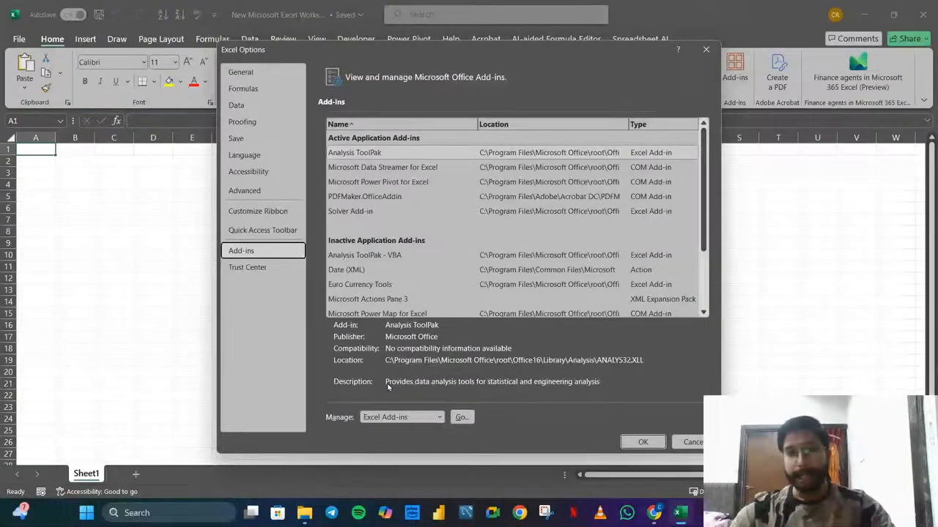
left_click(439, 418)
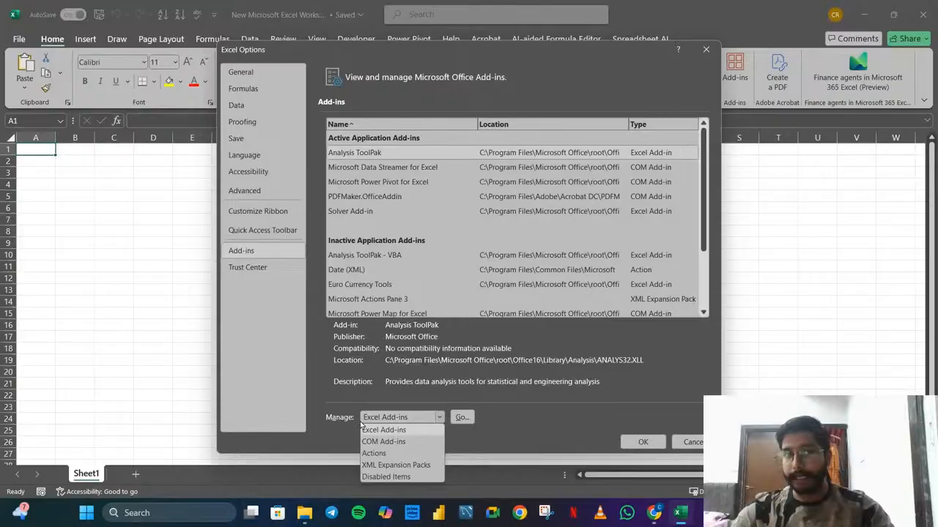
left_click(379, 442)
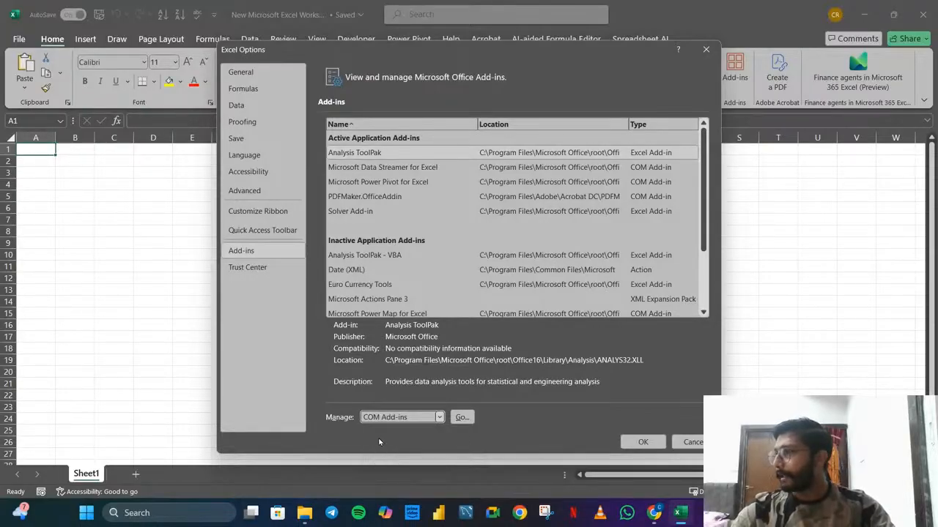
left_click(461, 417)
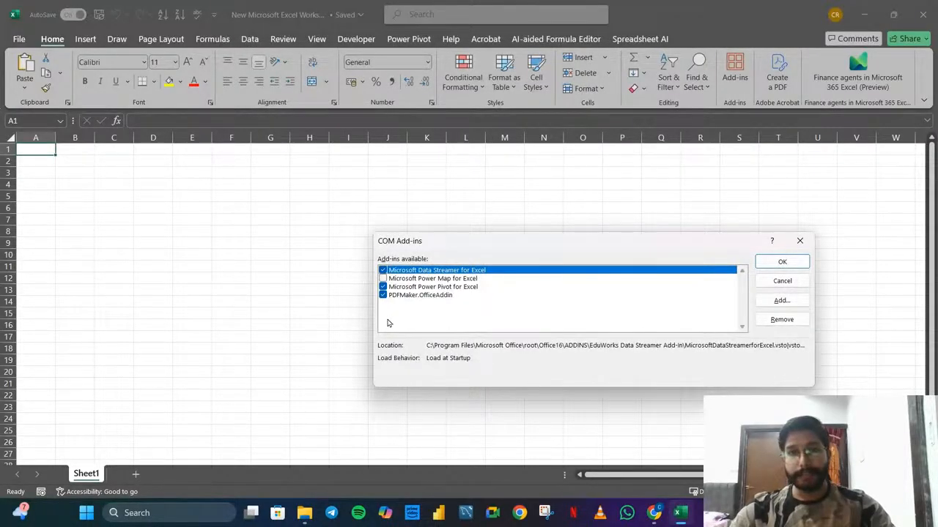
Leave only Microsoft Power Pivot for Excel enabled, turning off Microsoft Data Streamer for Excel and PDFMaker.OfficeAddin, and apply the add-in selection
left_click_drag(446, 247, 445, 181)
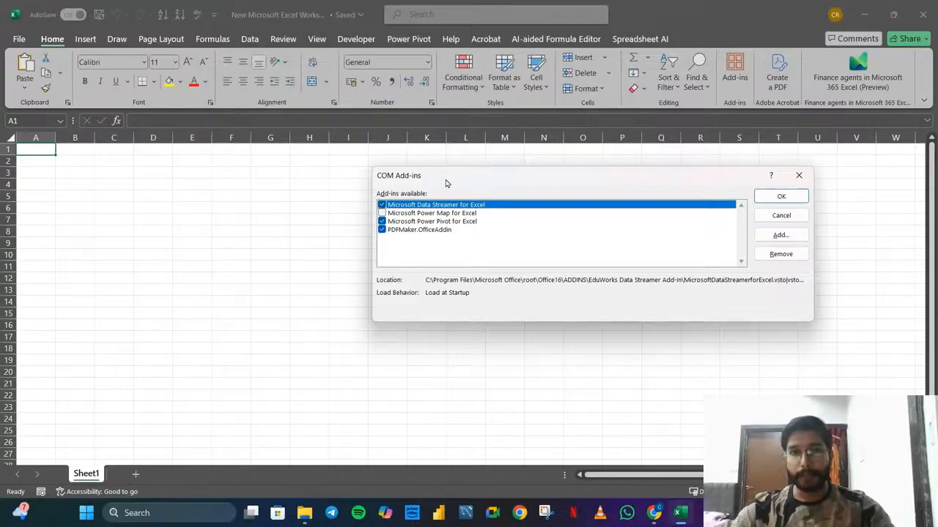
left_click(382, 221)
left_click(381, 230)
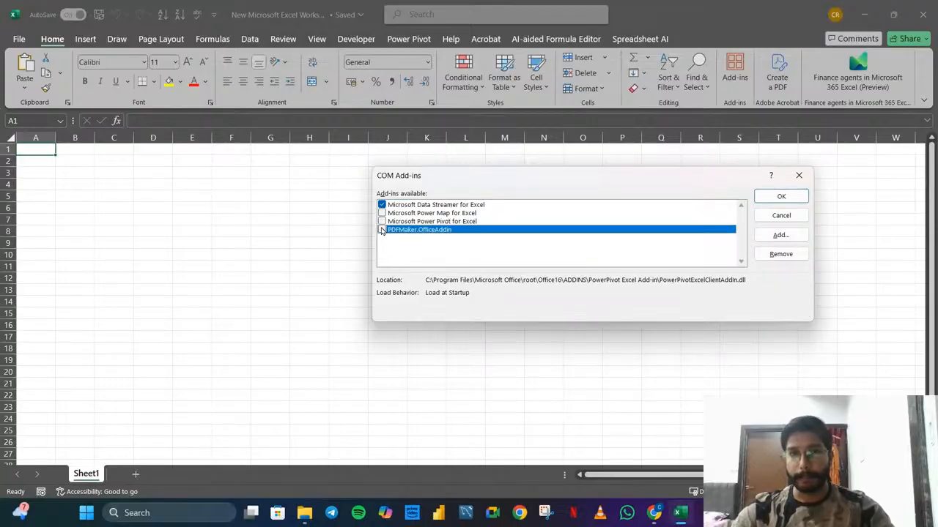
left_click(382, 205)
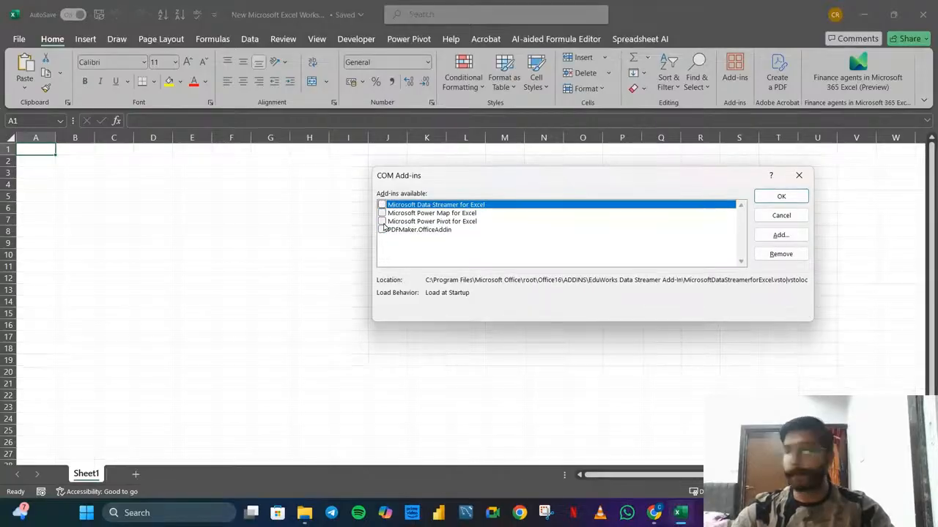
left_click(382, 221)
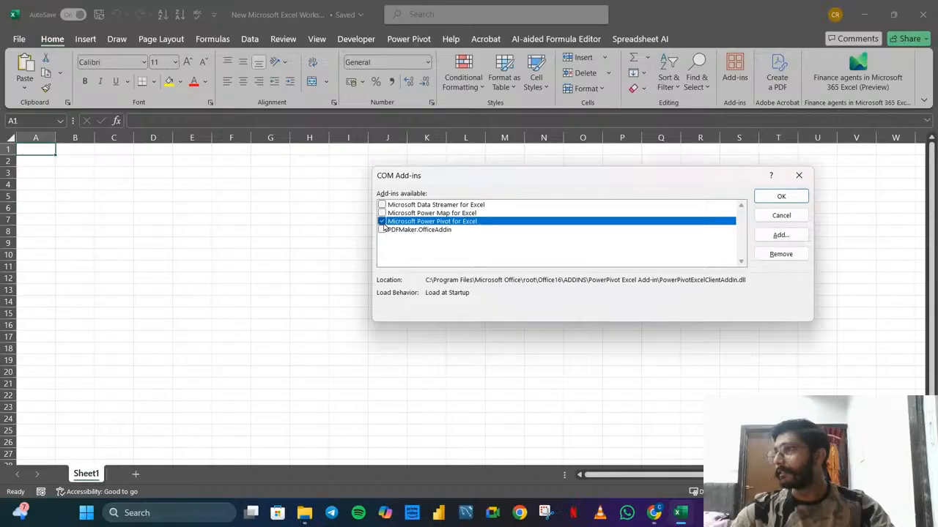
left_click(776, 201)
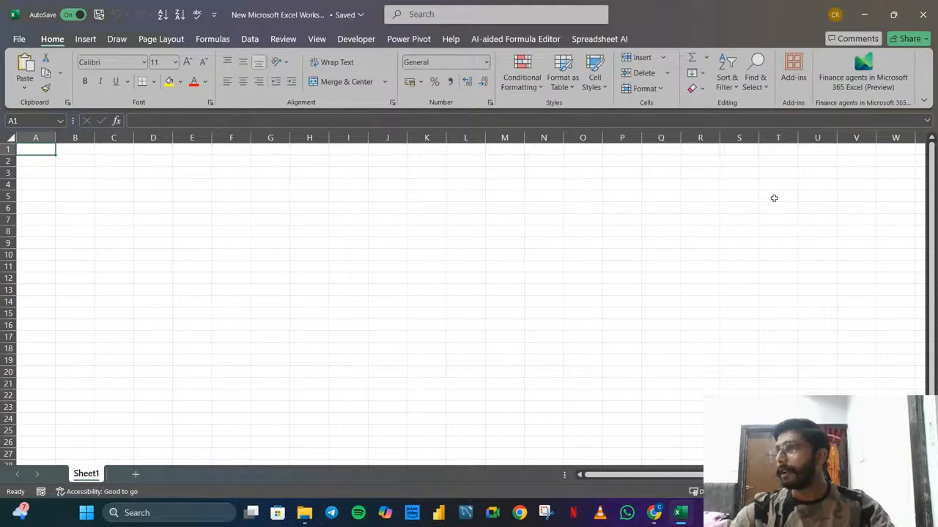
Open the workbook's data model in the Power Pivot for Excel window and maximize that window
left_click(409, 40)
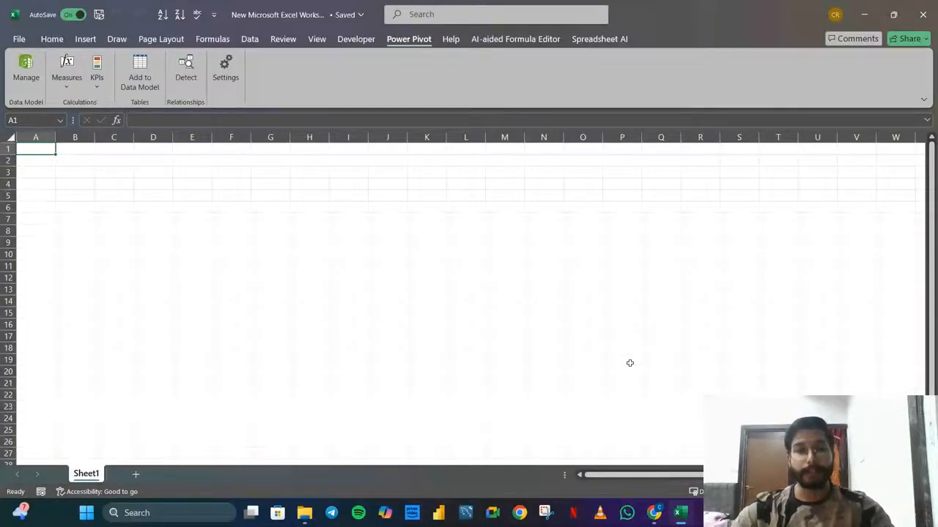
key("XF86AudioRaiseVolume")
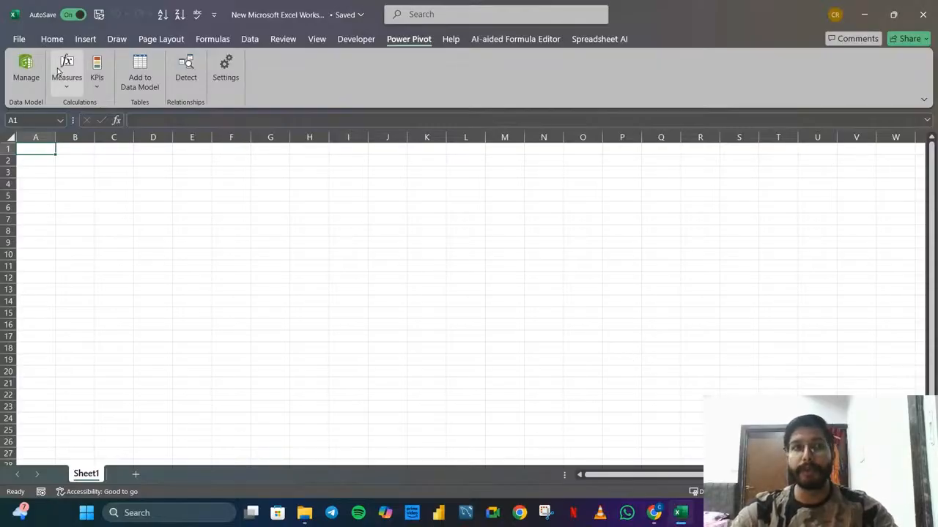
left_click(31, 71)
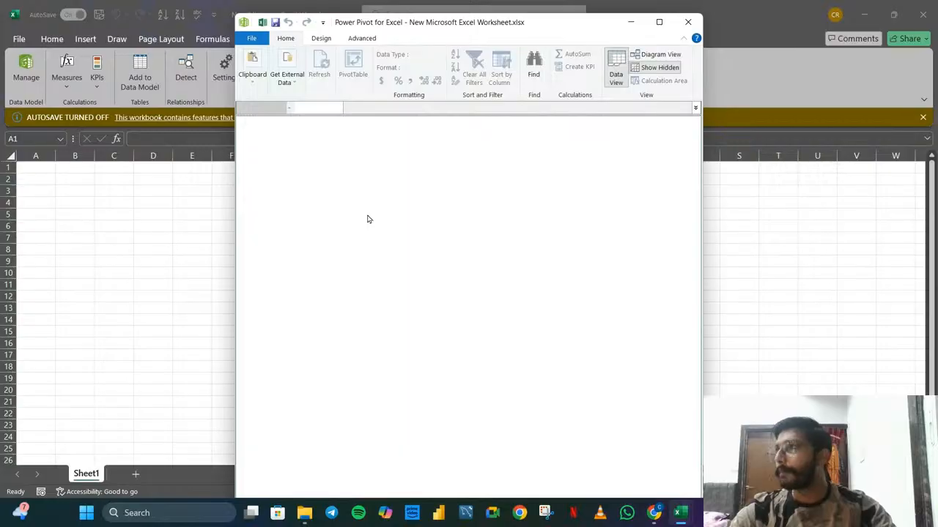
left_click(658, 23)
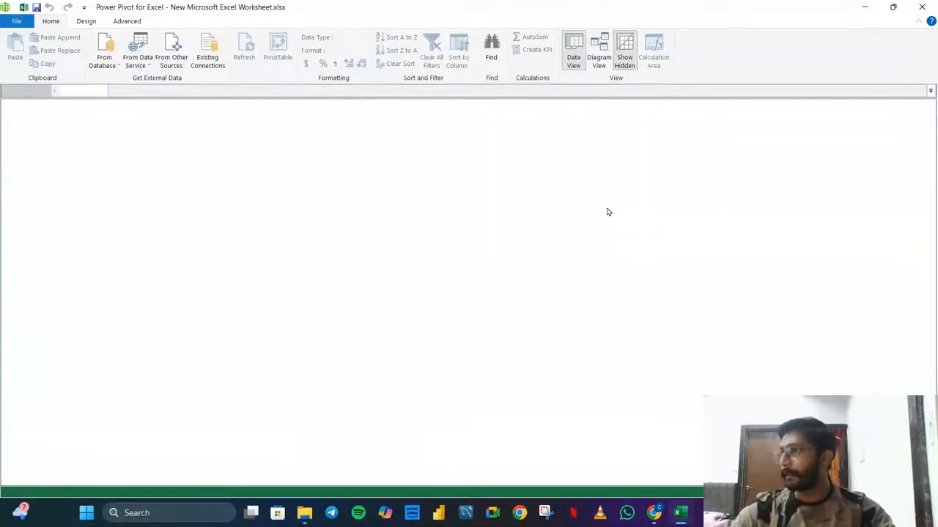
Switch back to File Explorer and select the Orders workbook inside the DAX and Calculated Columns folder
left_click(873, 7)
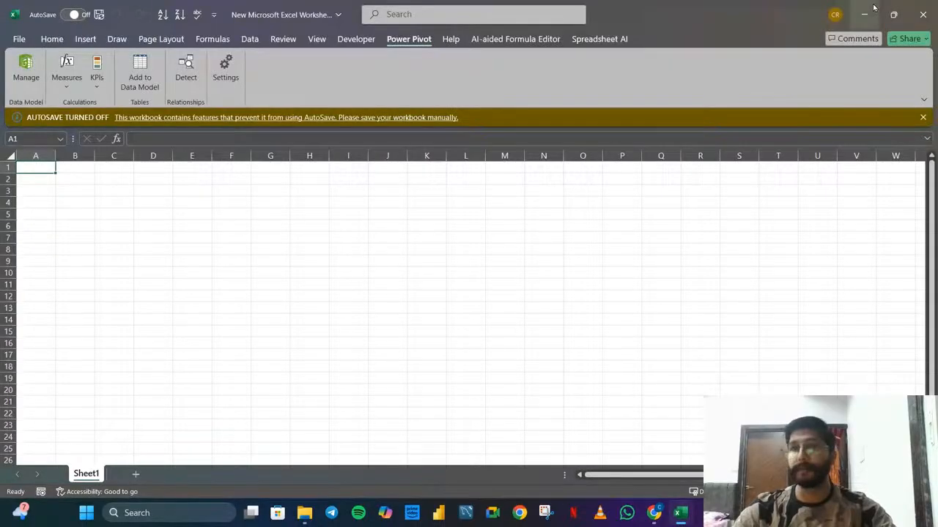
left_click(865, 11)
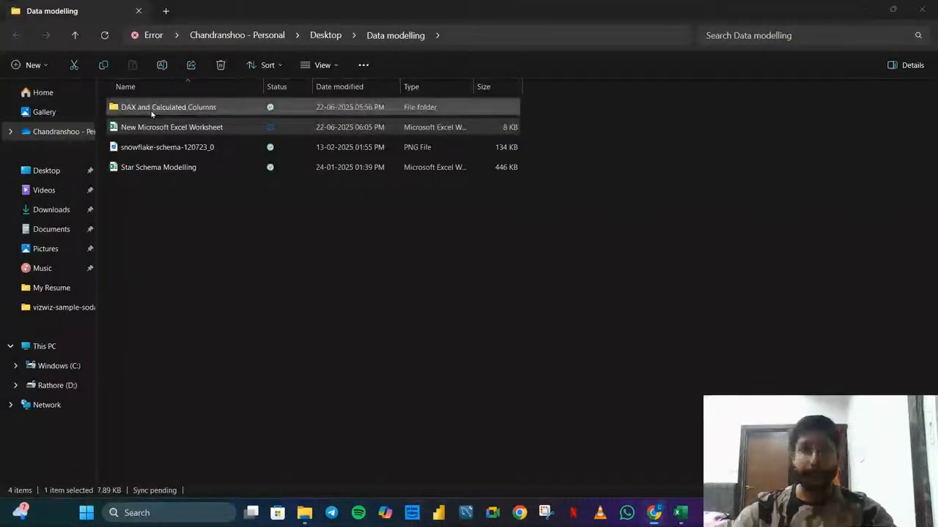
left_click(528, 339)
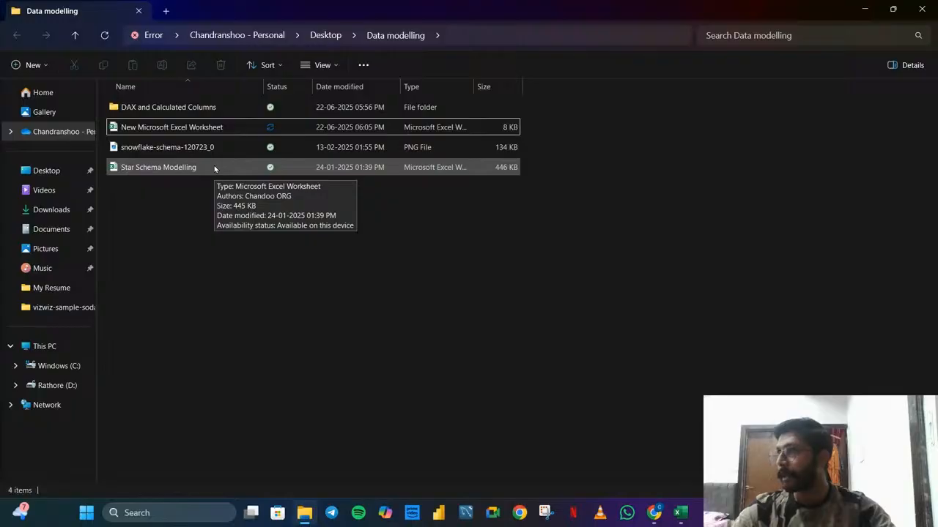
left_click_drag(151, 135, 164, 119)
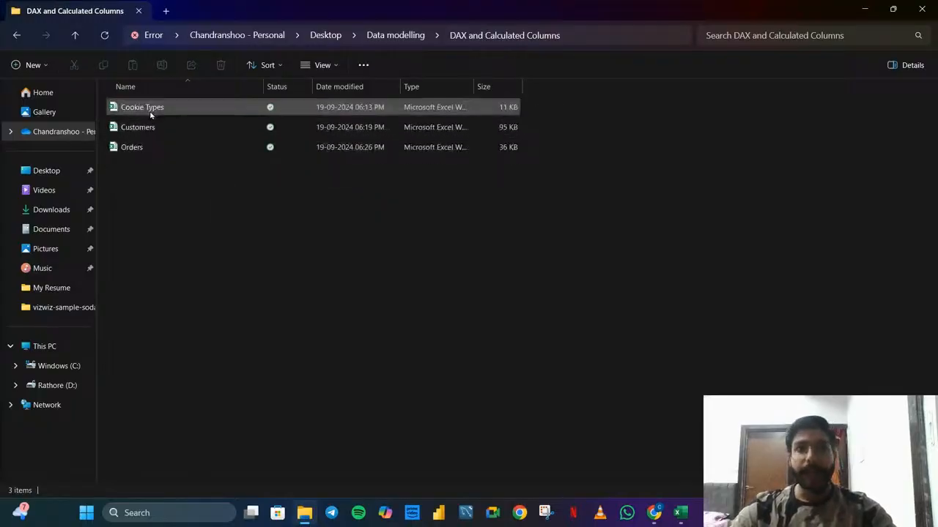
left_click(138, 148)
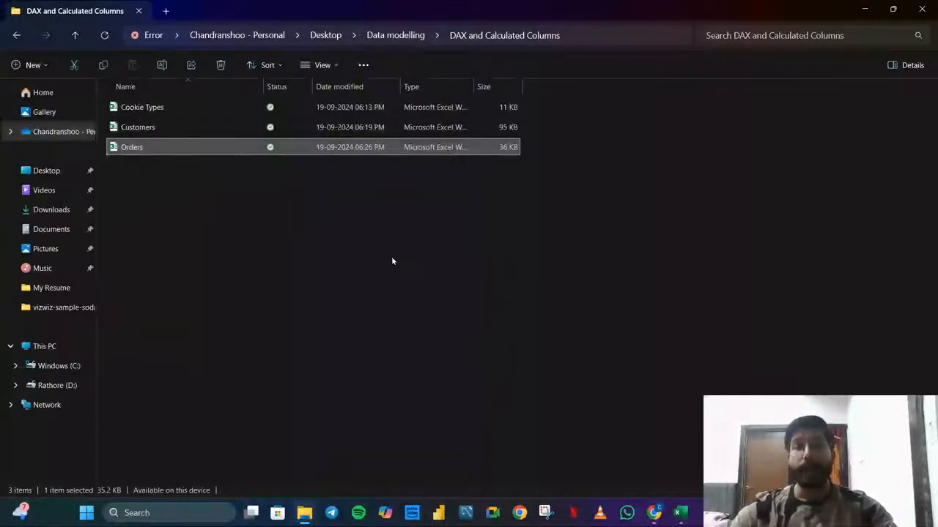
Switch to the Orders workbook, view its Cookie_Types and Orders sheets, and minimize the workbook
key("alt+Tab")
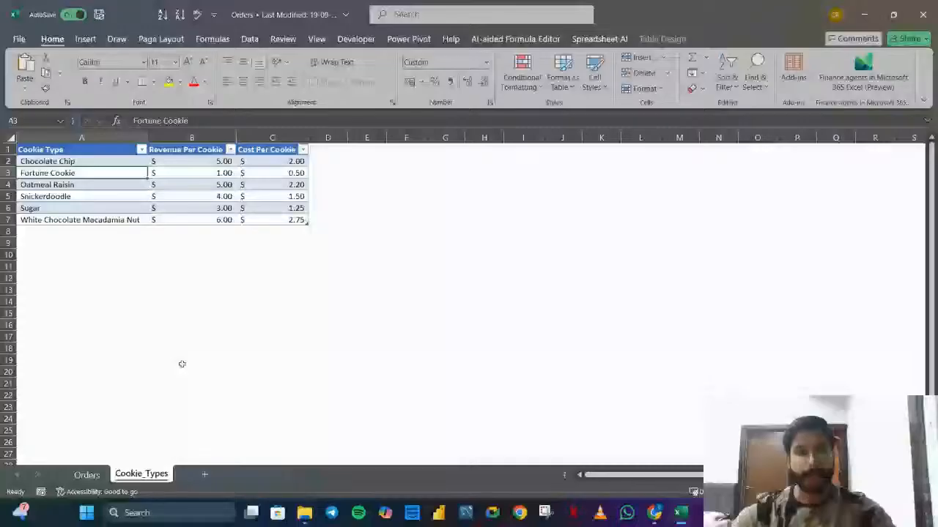
key("ctrl+Page_Up")
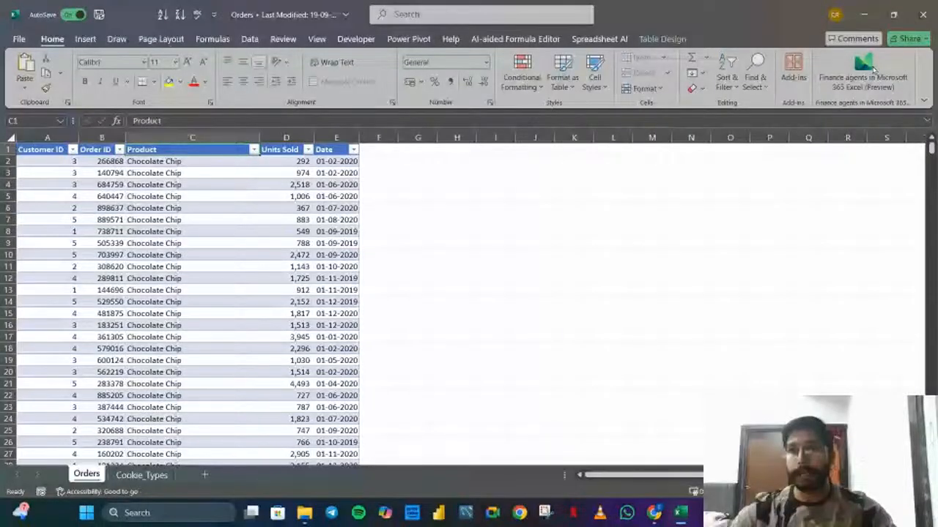
left_click(864, 15)
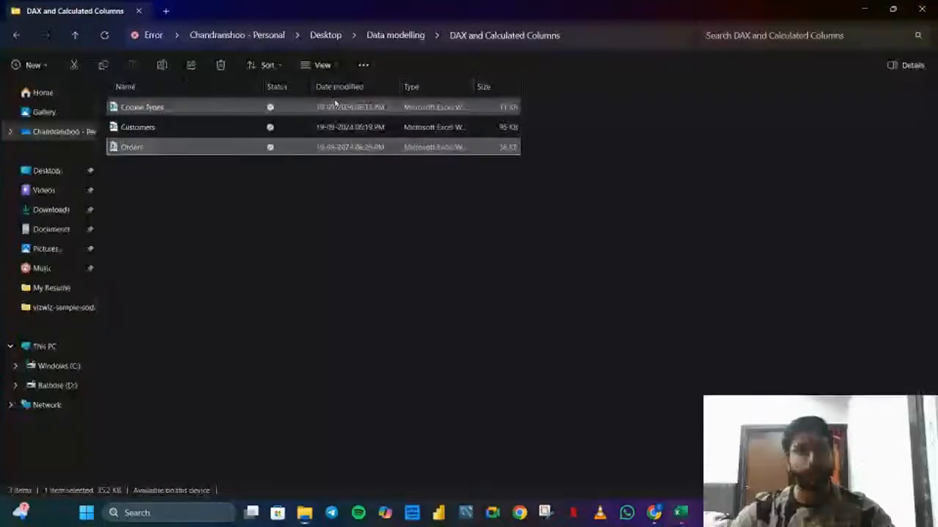
Open the Customers workbook from the DAX and Calculated Columns folder and review the entries in its Name column
double_click(198, 133)
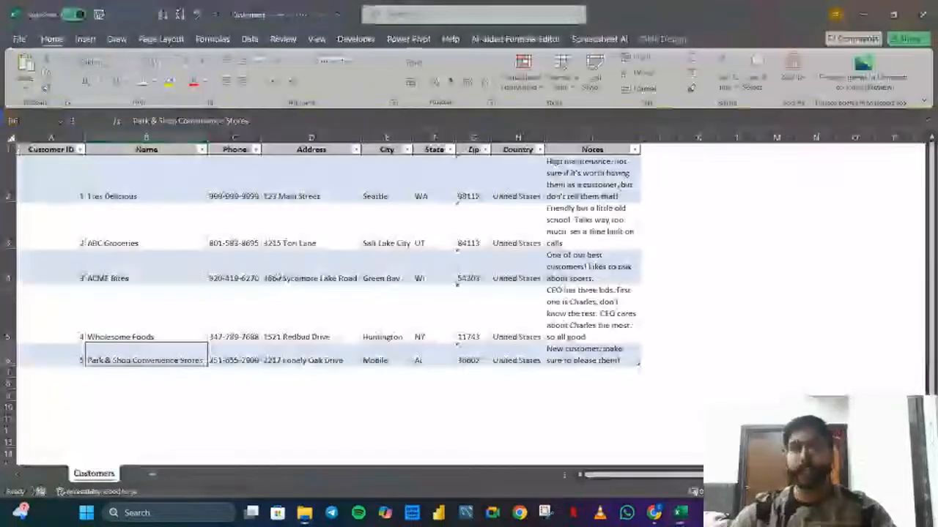
left_click_drag(134, 162, 172, 353)
left_click(341, 387)
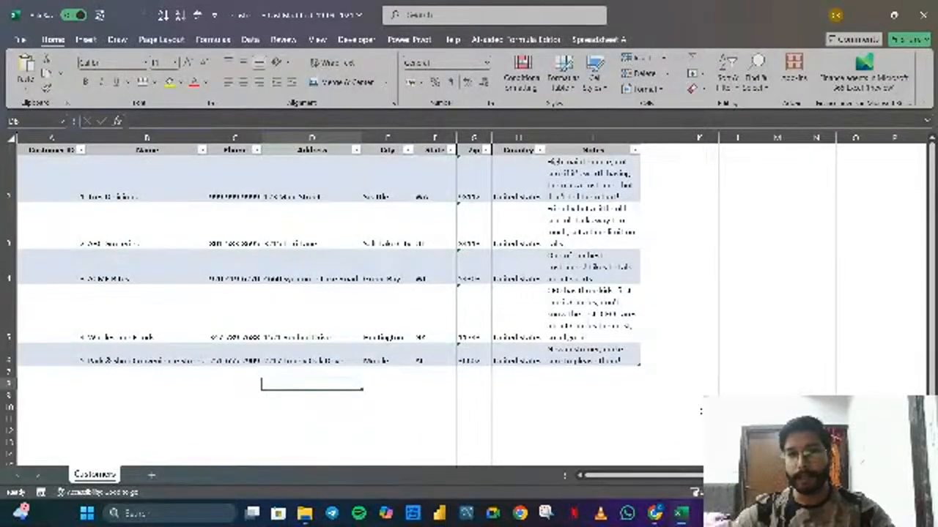
Return to the Orders workbook and check the Customer ID, Order ID, Units Sold and Date columns through their filter lists
mouse_move(681, 518)
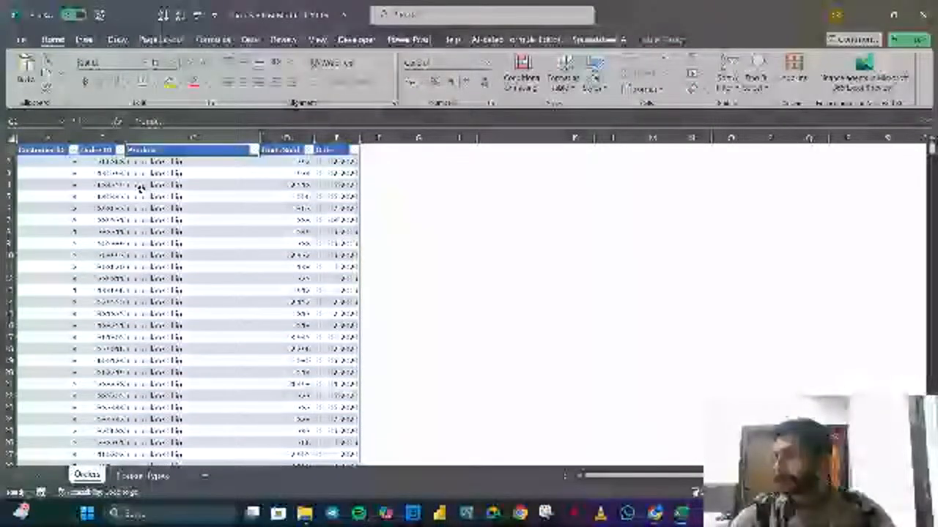
left_click(74, 151)
left_click(74, 150)
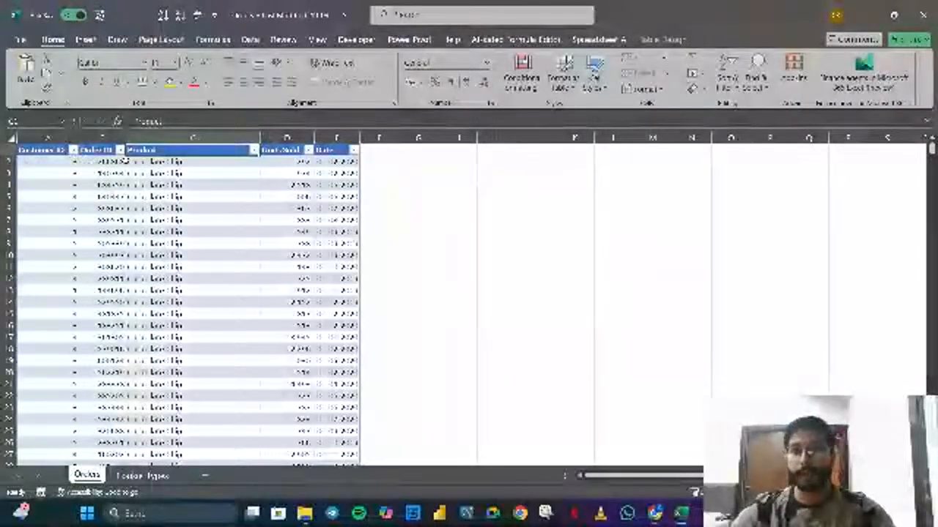
left_click(120, 150)
left_click(120, 150)
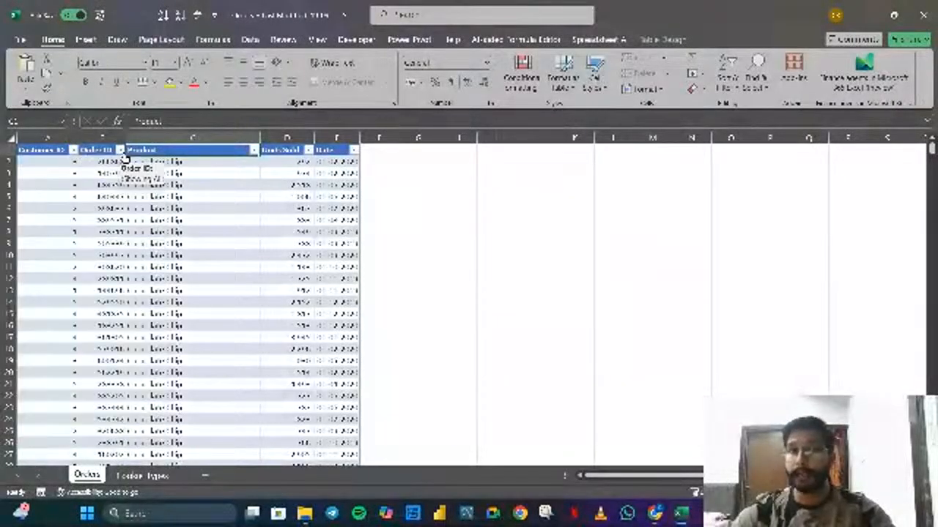
left_click(309, 151)
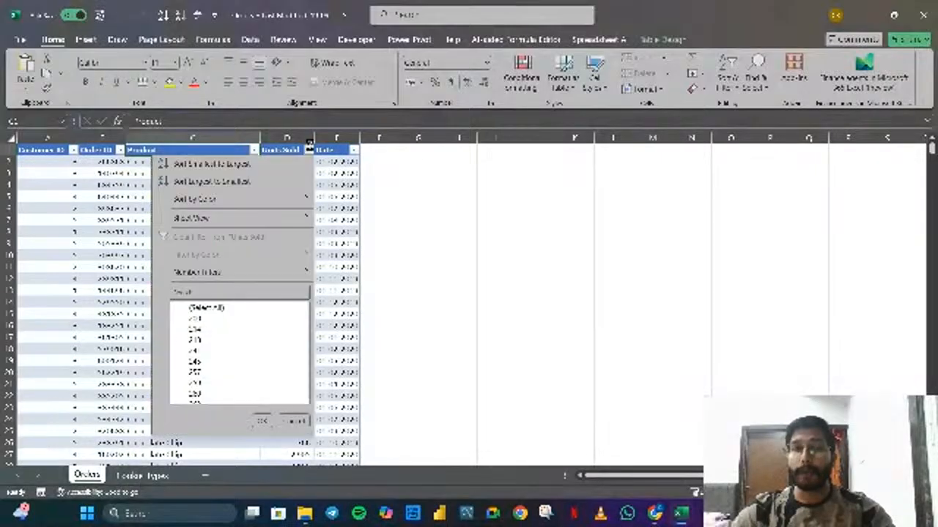
left_click(309, 151)
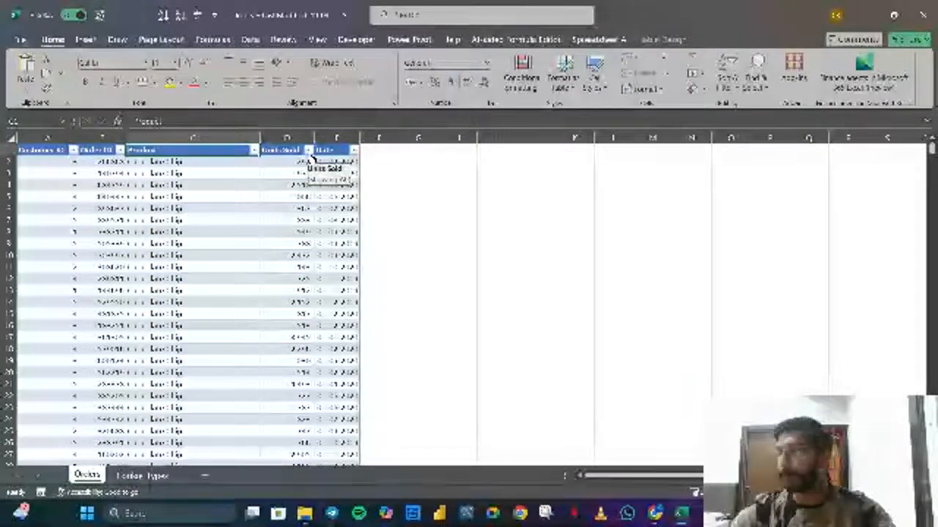
left_click(354, 150)
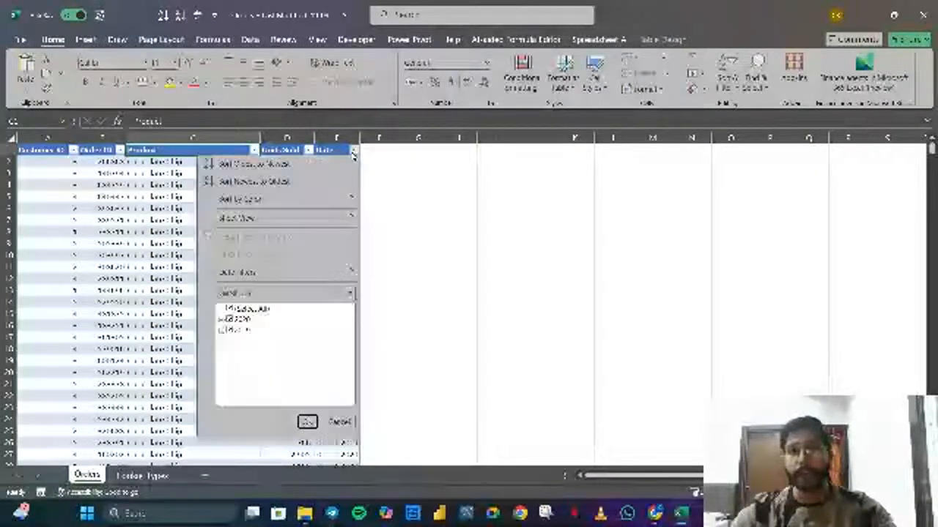
left_click(354, 150)
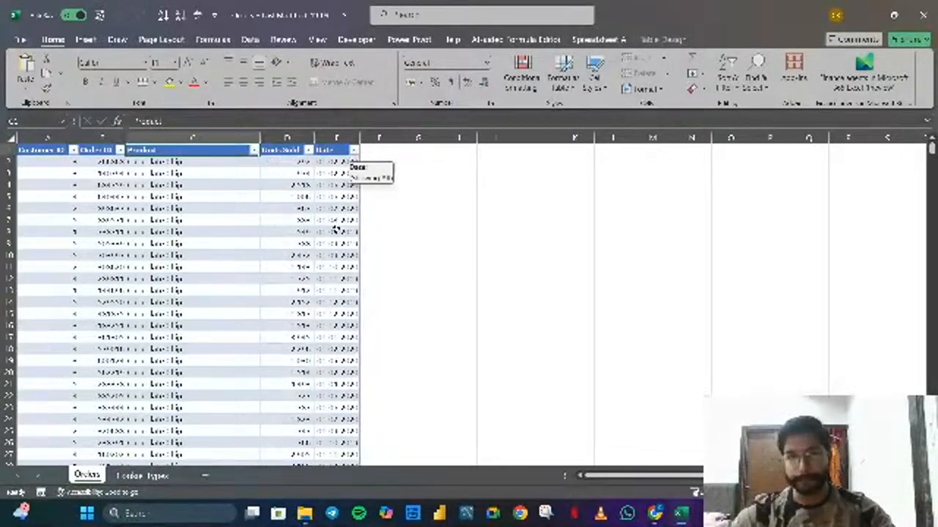
Review the Cookie Type, Revenue Per Cookie and Cost Per Cookie columns on the Cookie_Types sheet
left_click(142, 476)
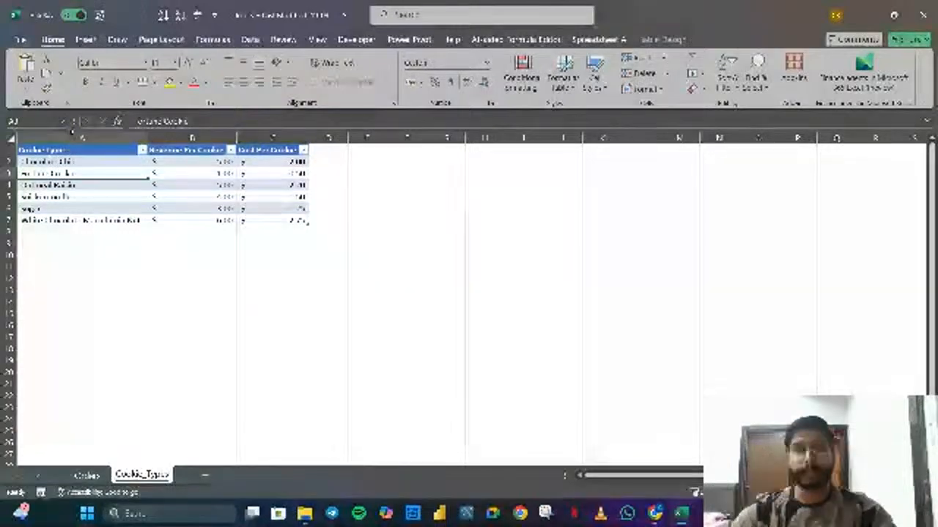
left_click_drag(62, 161, 77, 228)
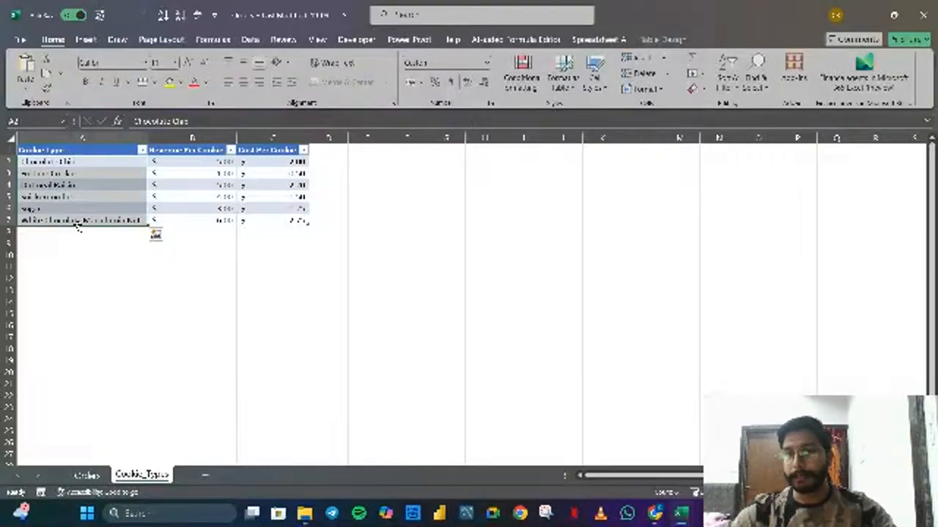
left_click(117, 169)
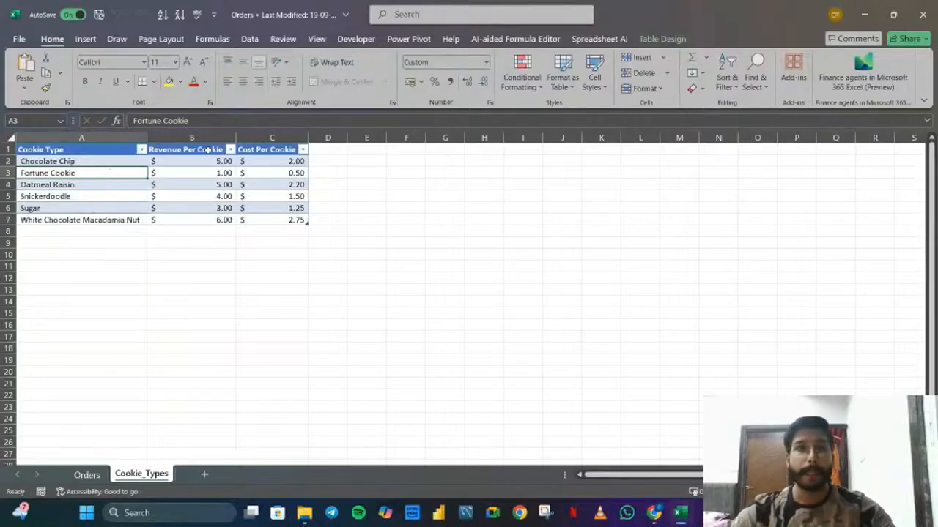
left_click_drag(203, 161, 200, 220)
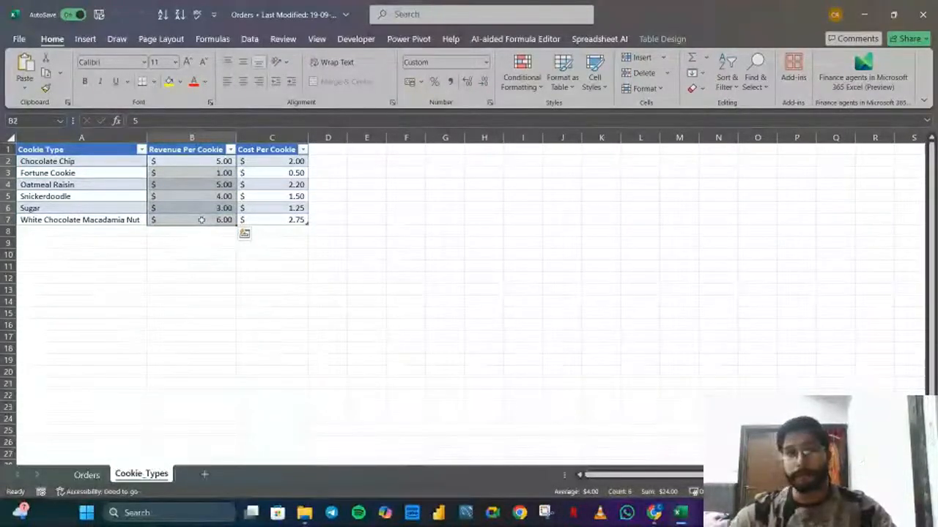
left_click_drag(268, 163, 276, 223)
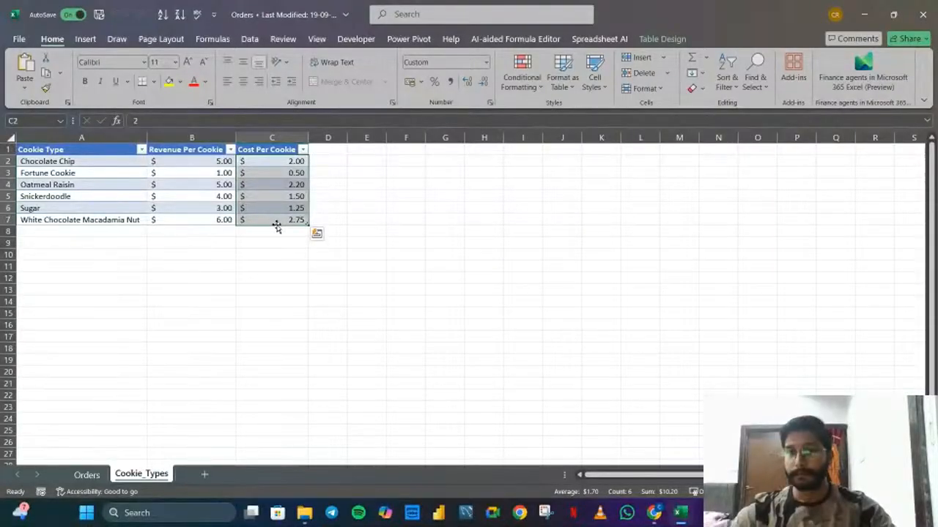
left_click(437, 290)
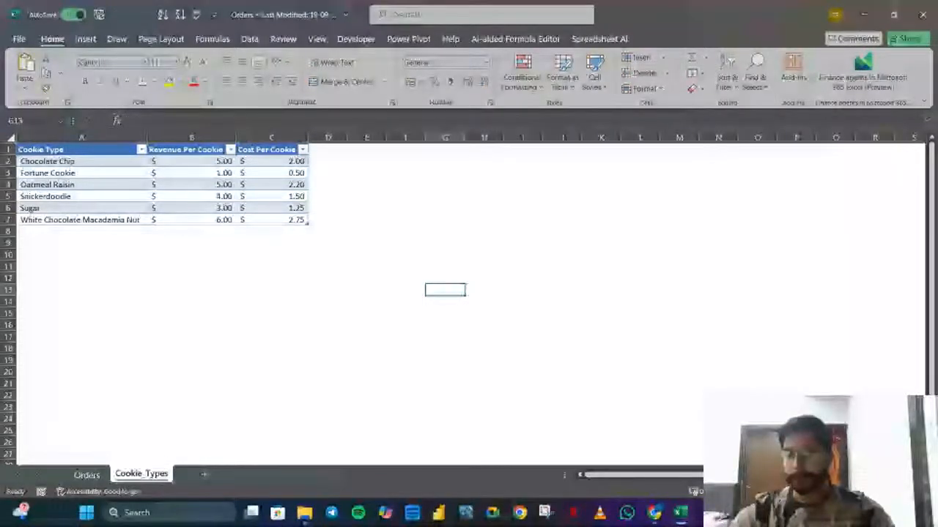
Check the computer's Wi-Fi connection in the list of networks and dismiss the list
left_click(849, 513)
left_click(772, 291)
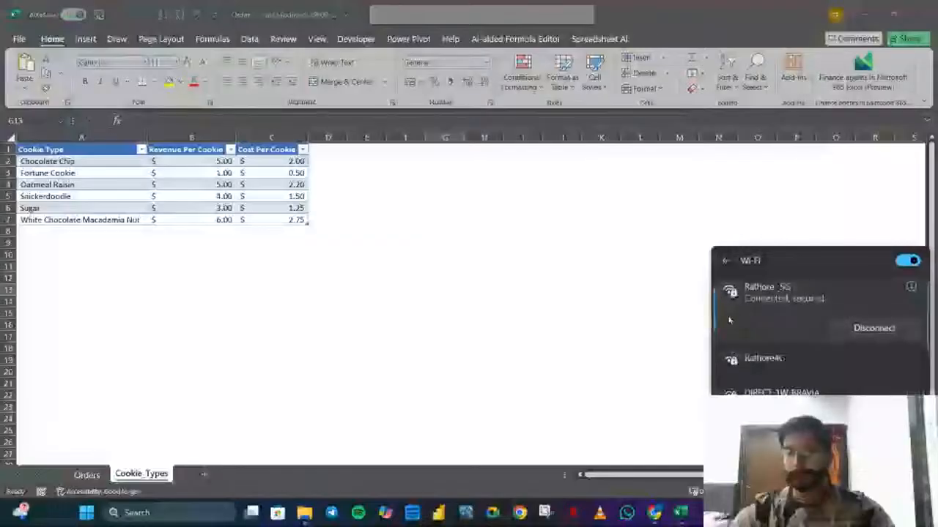
left_click(665, 348)
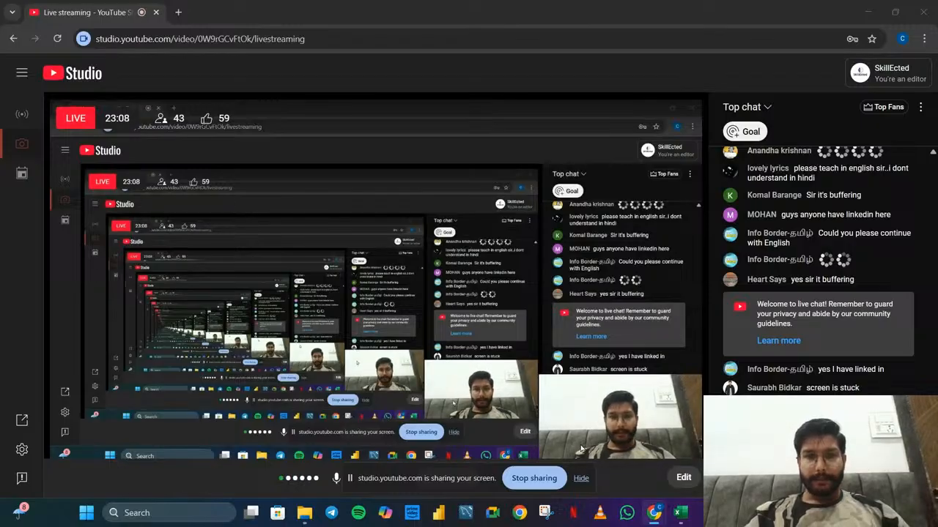
Share the screen with audio for the live stream in YouTube Studio and hide the sharing notification
left_click(580, 477)
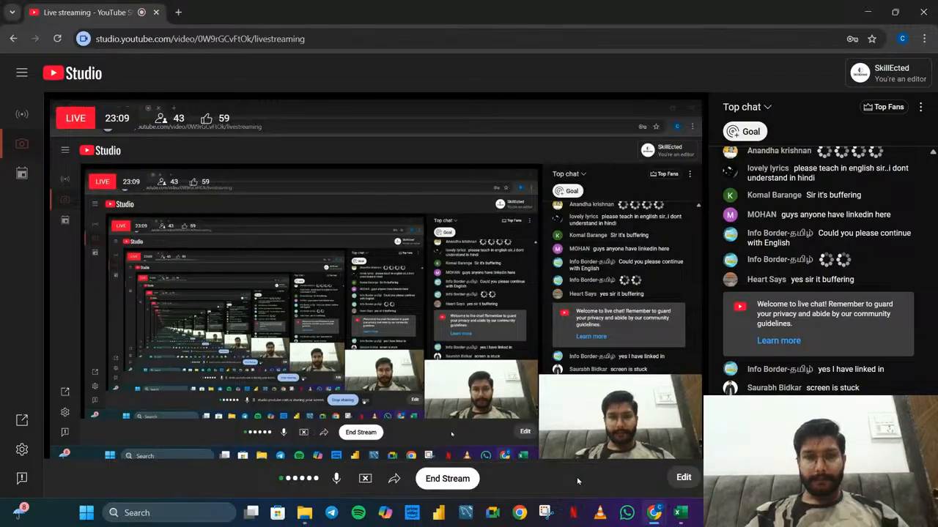
left_click(366, 480)
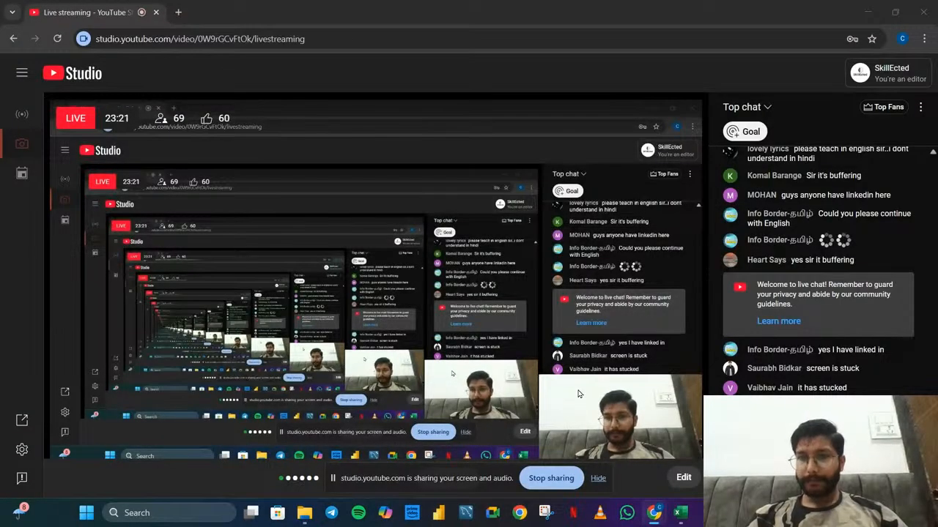
left_click(597, 478)
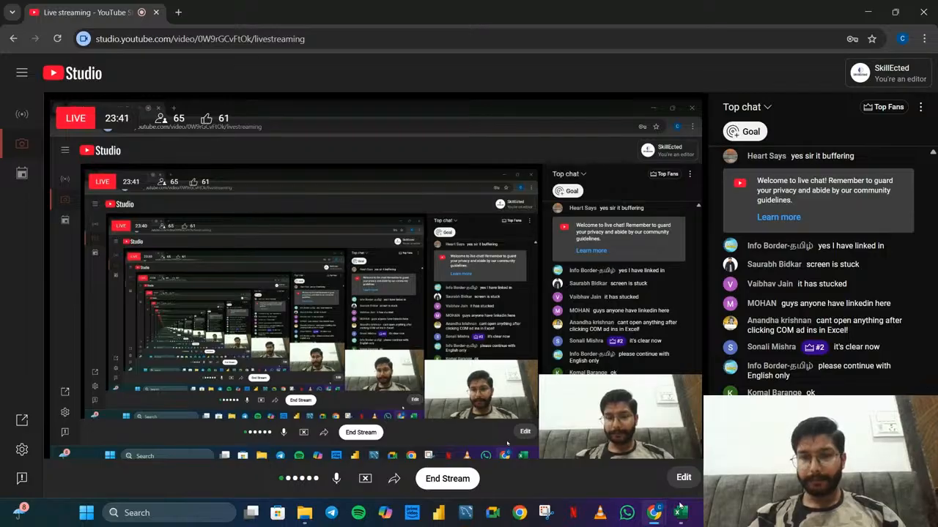
Close the Power Pivot for Excel window that belongs to New Microsoft Excel Worksheet.xlsx
mouse_move(680, 507)
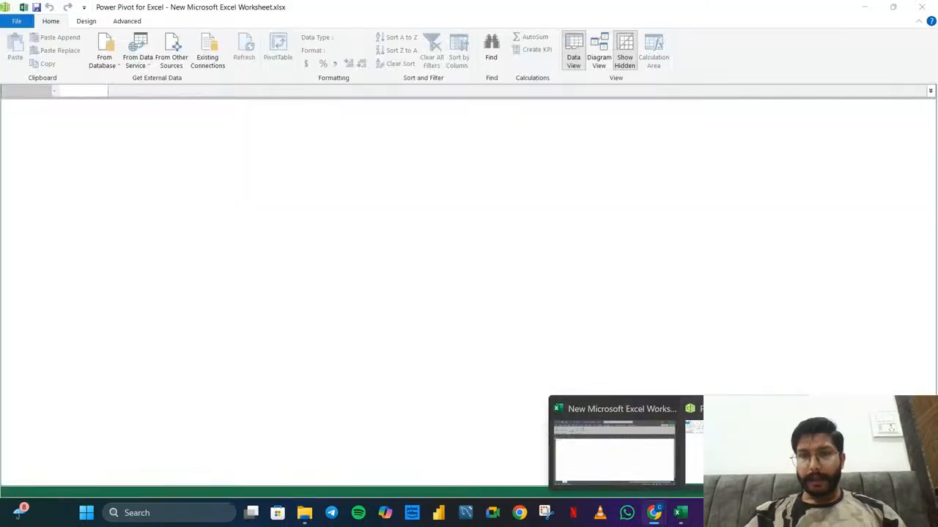
left_click(745, 452)
left_click(922, 7)
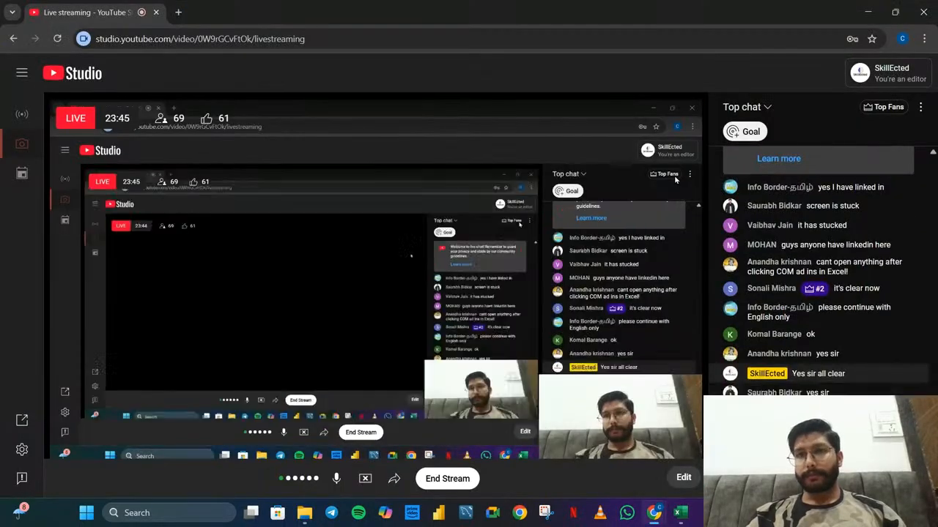
Switch to the New Microsoft Excel Worksheet workbook in Excel and open its data model in Power Pivot
mouse_move(680, 511)
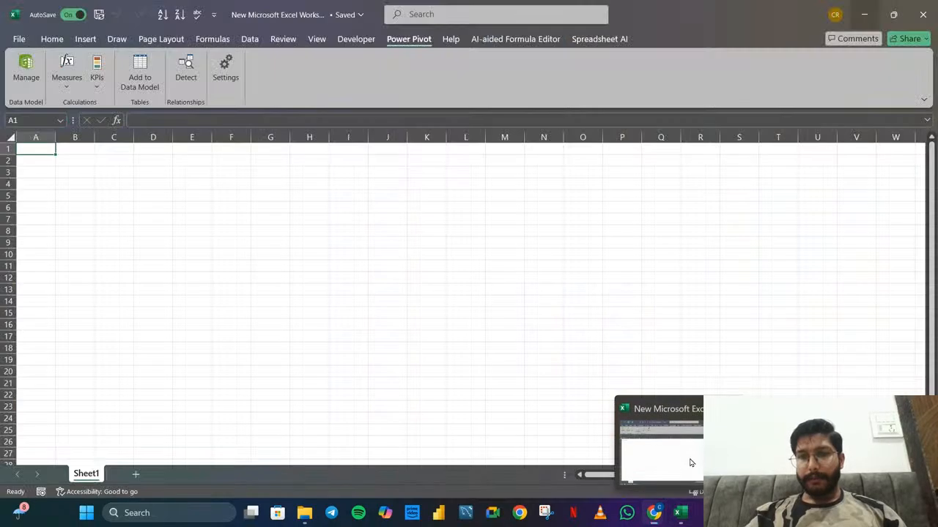
left_click(690, 463)
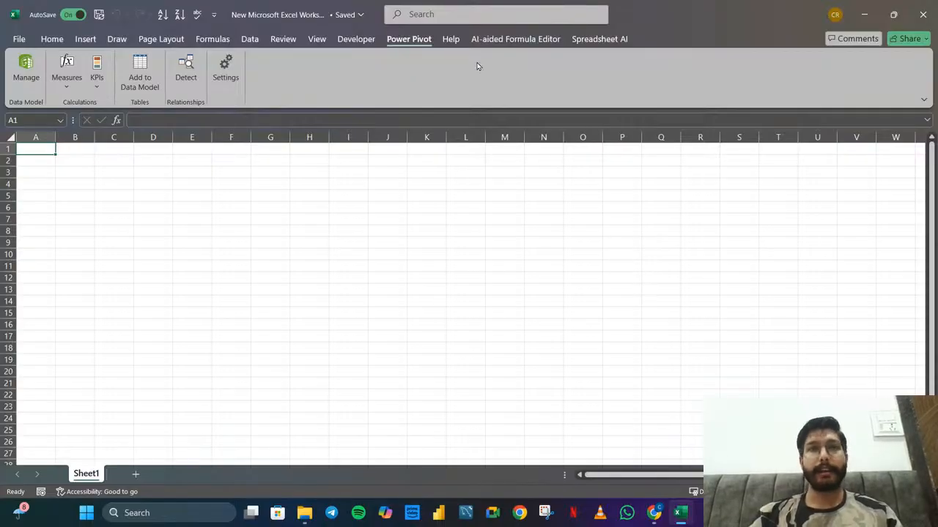
left_click(41, 77)
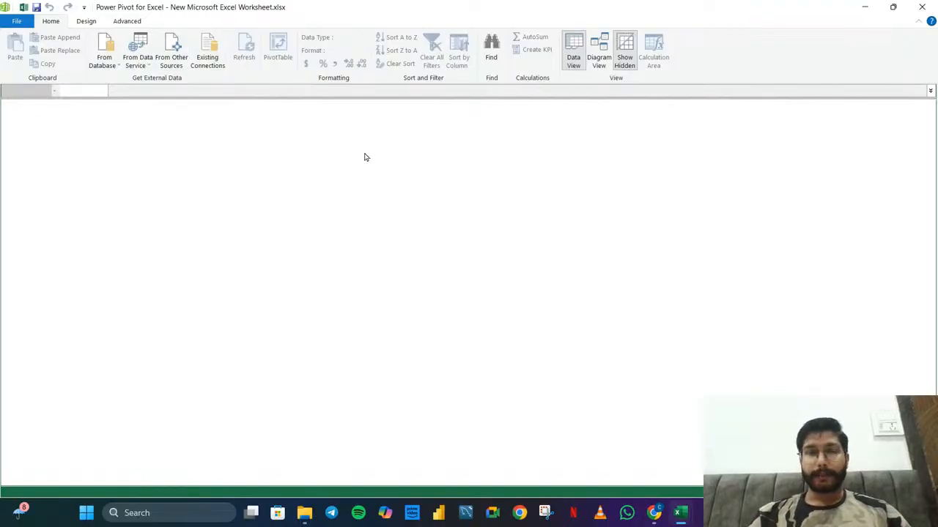
Look through the Existing Connections, From Data Service and From Database options for getting external data
left_click(207, 58)
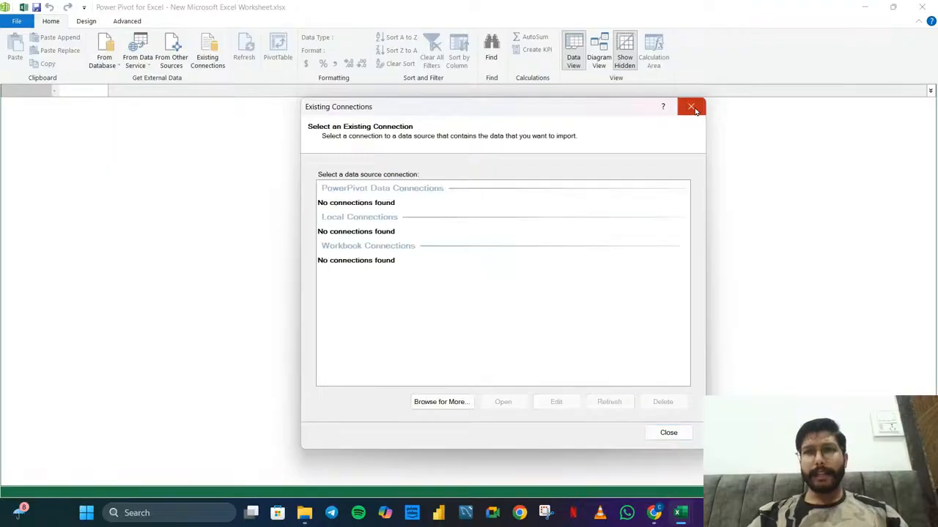
left_click(692, 106)
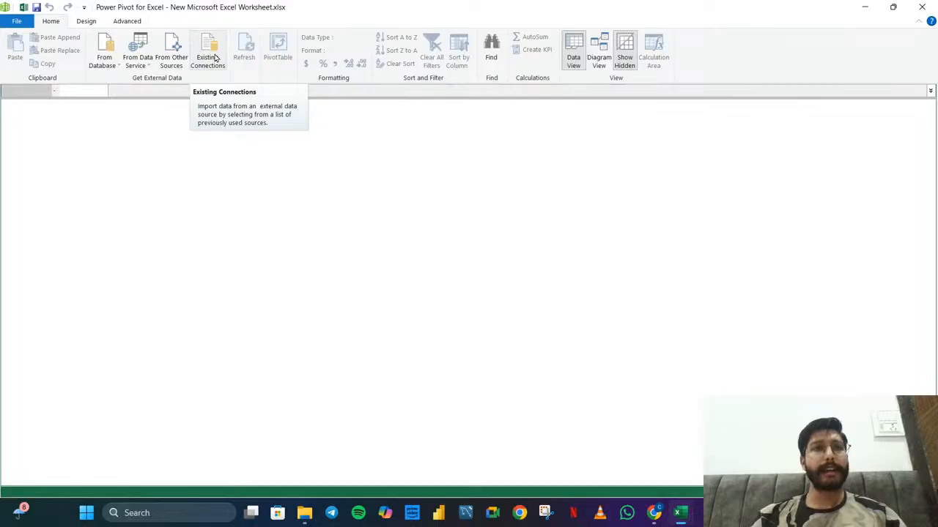
left_click(152, 68)
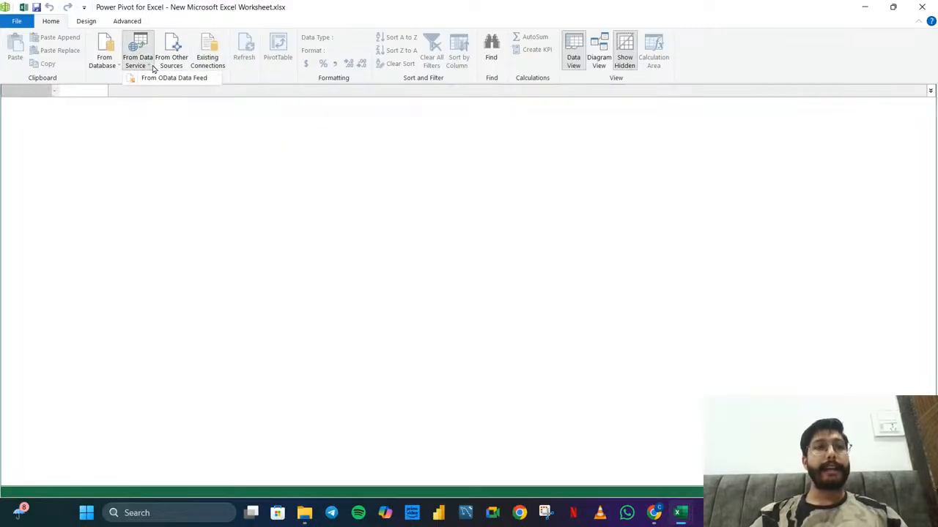
left_click(152, 68)
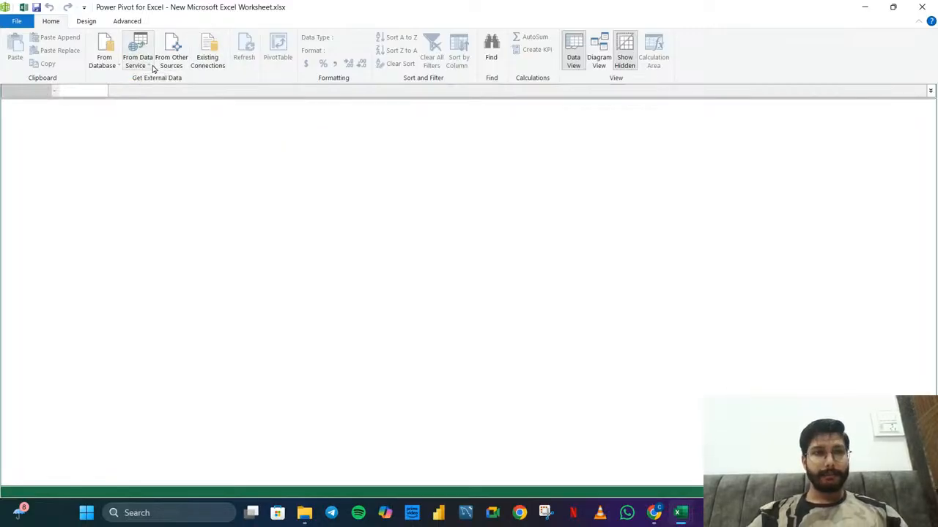
left_click(109, 65)
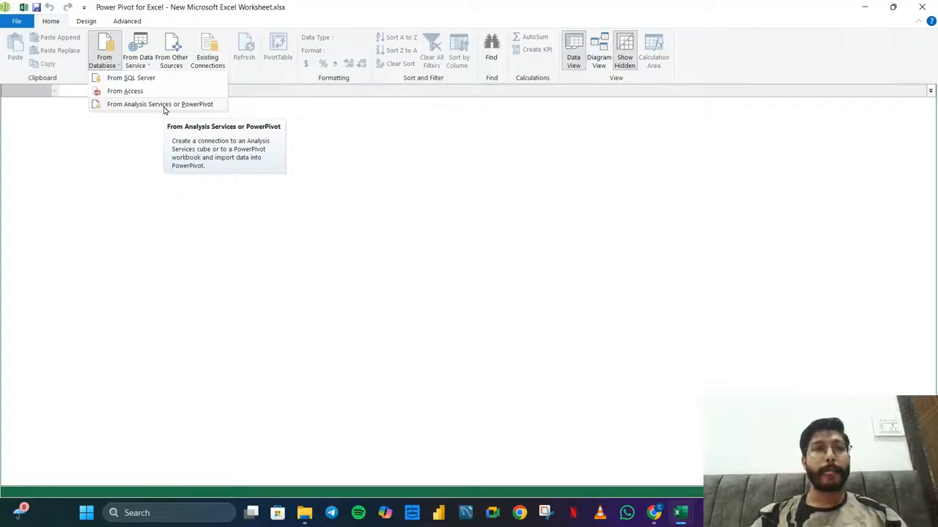
Start importing from other sources with the Table Import Wizard and reposition the wizard so it is fully readable
left_click(180, 63)
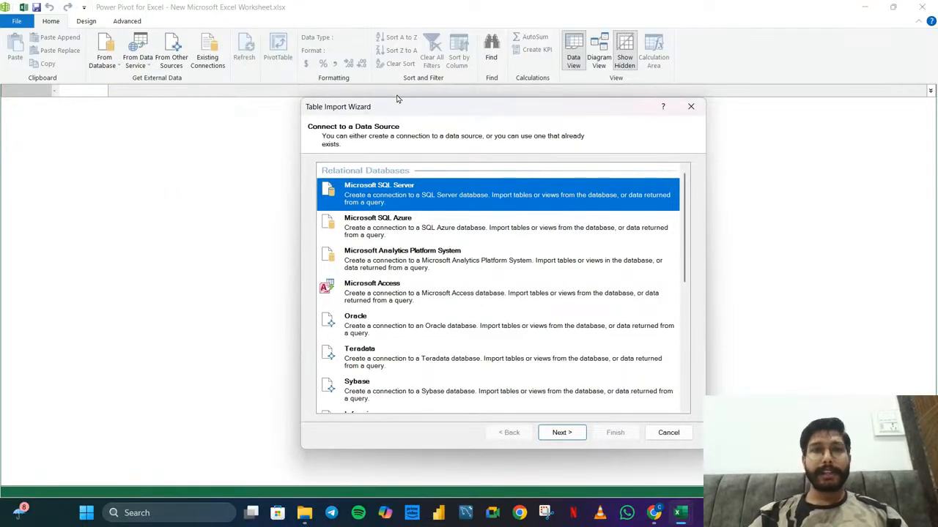
left_click_drag(454, 110, 456, 50)
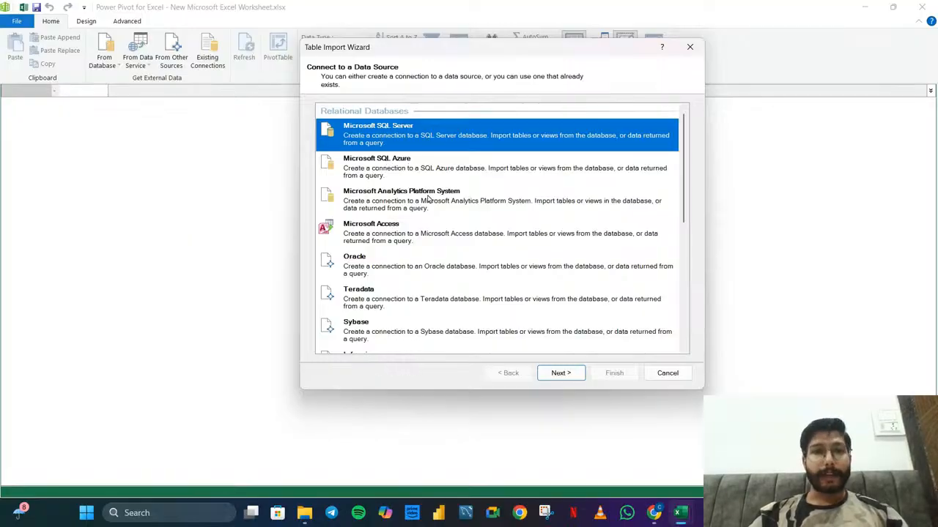
Set up an Excel File connection to the Orders workbook in the Power Pivot folder, using the first row as column headers
scroll(423, 196, "down", 5)
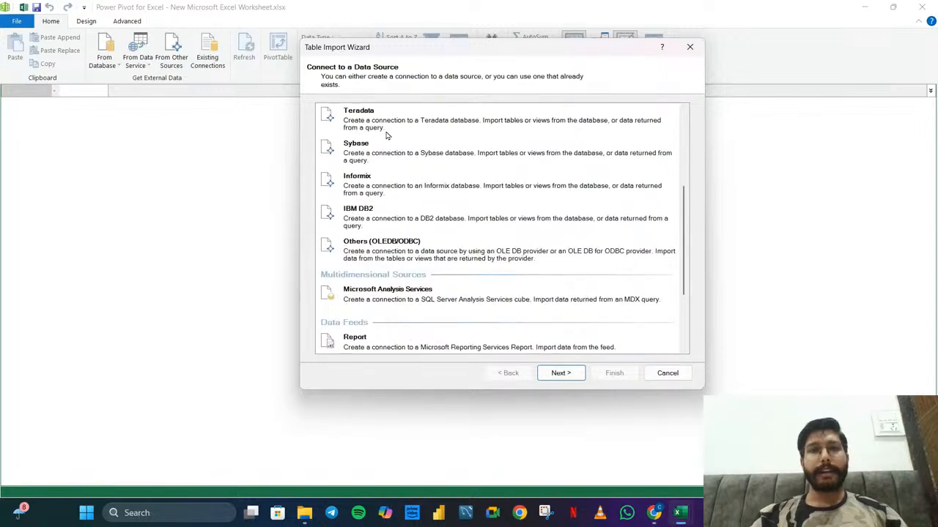
scroll(388, 222, "down", 4)
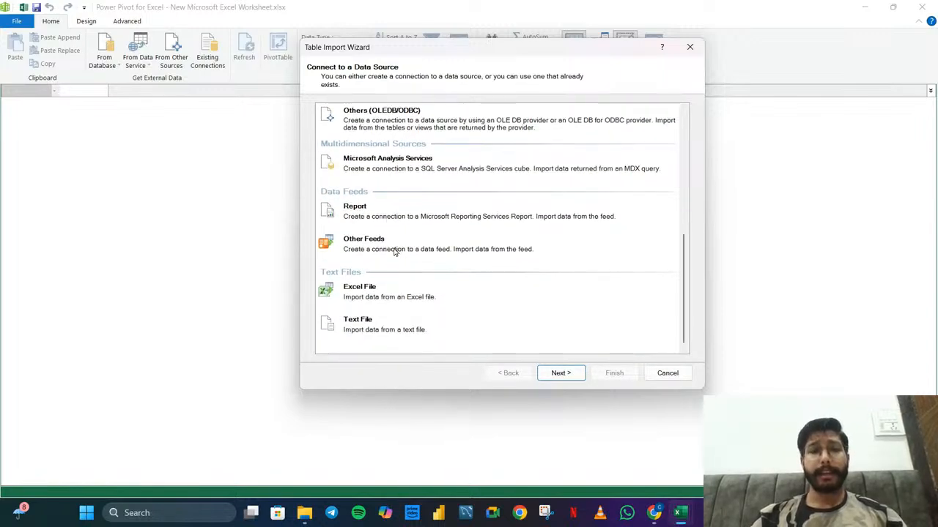
left_click(368, 293)
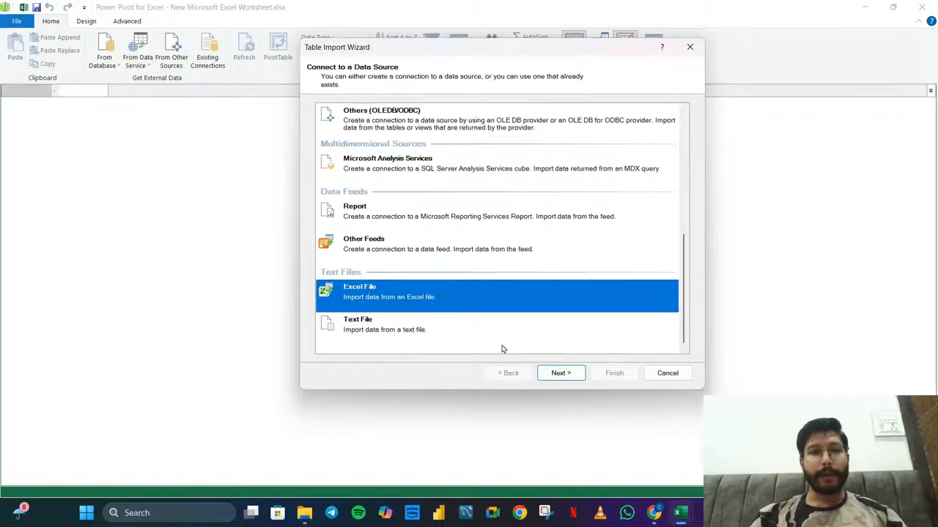
left_click(561, 373)
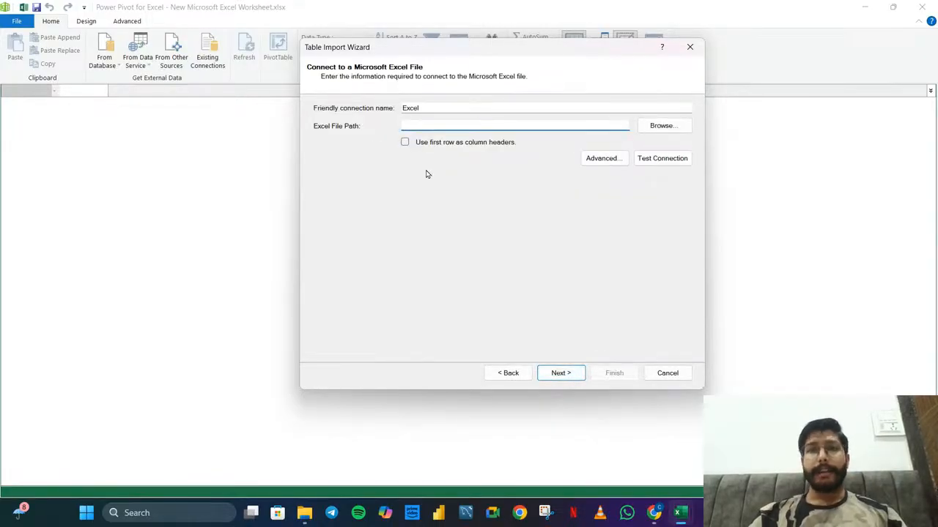
left_click(657, 129)
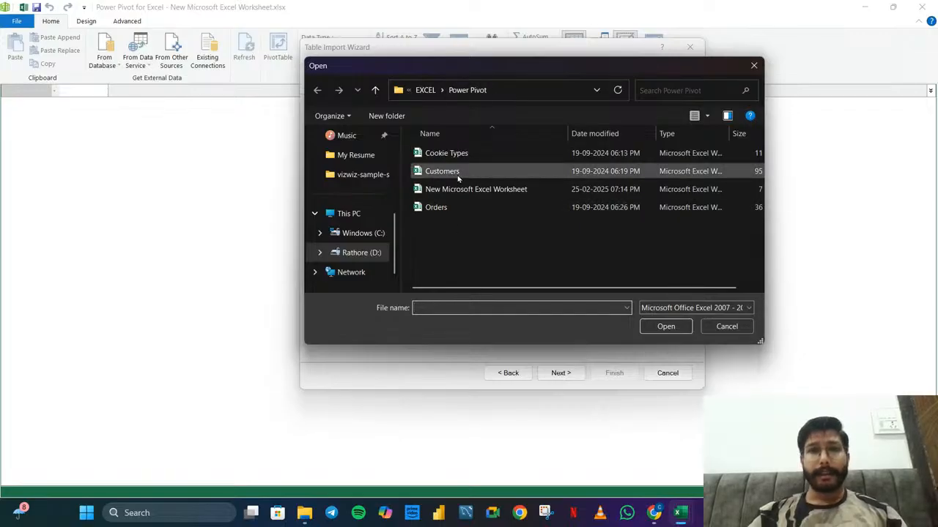
left_click(440, 209)
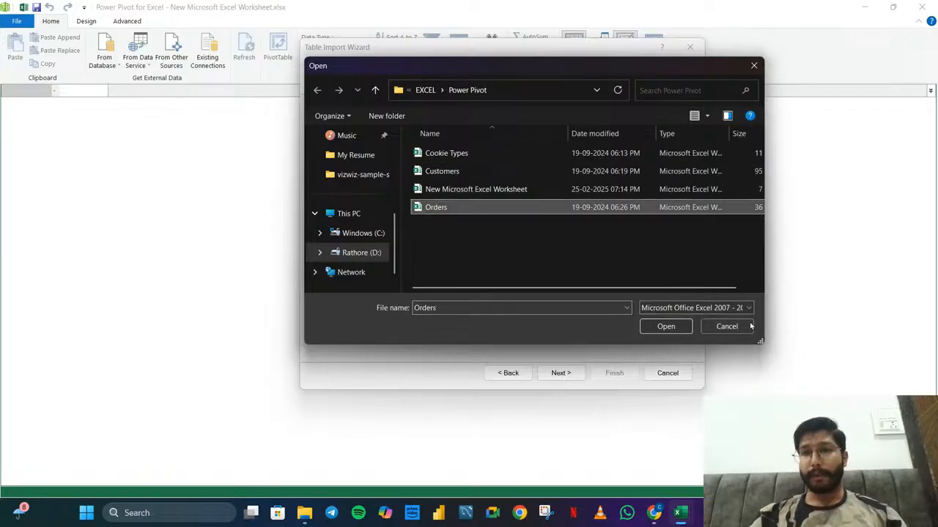
left_click(666, 326)
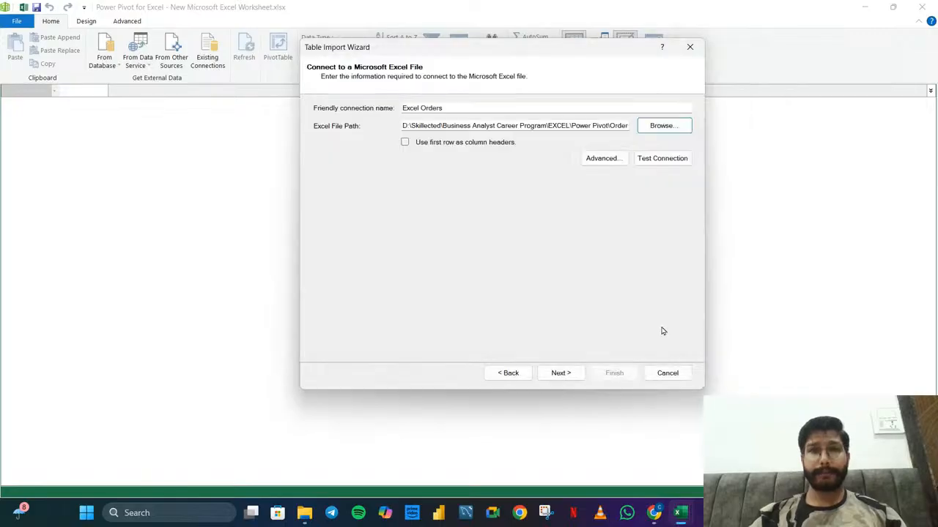
left_click(406, 143)
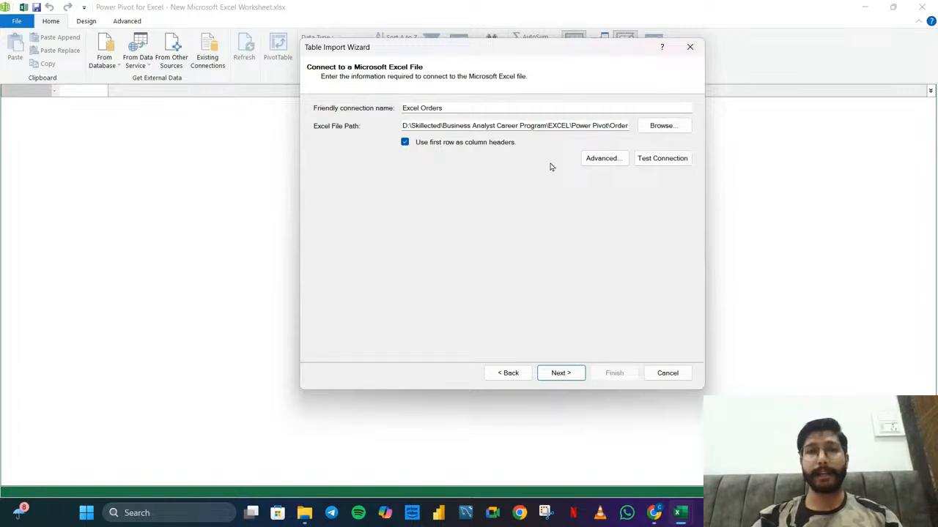
Import the Cookie_Types$ and Orders$ source tables from the Orders workbook into the data model and close the wizard
left_click(562, 373)
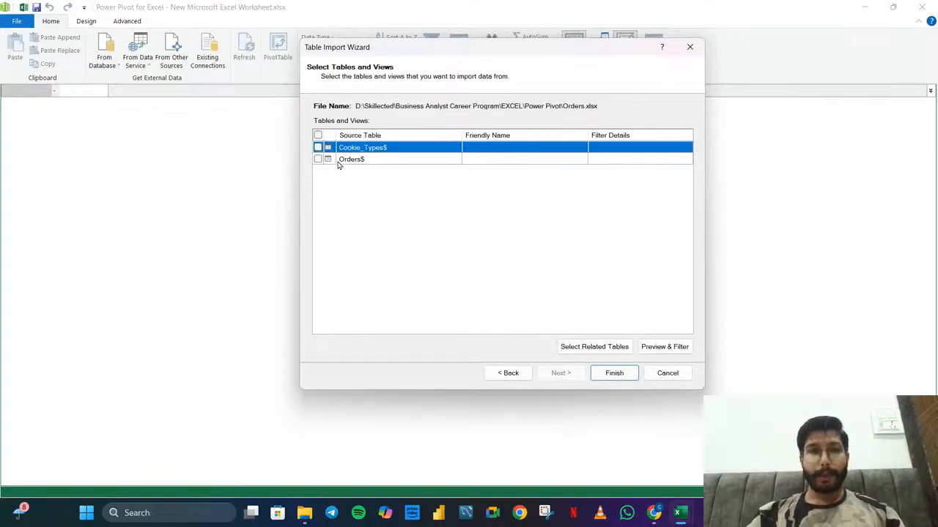
left_click(317, 148)
left_click(317, 159)
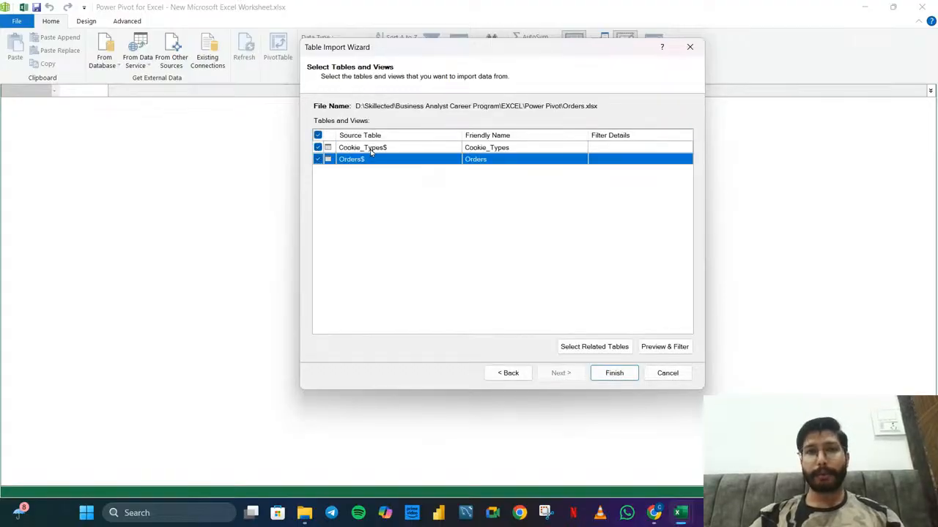
left_click(615, 372)
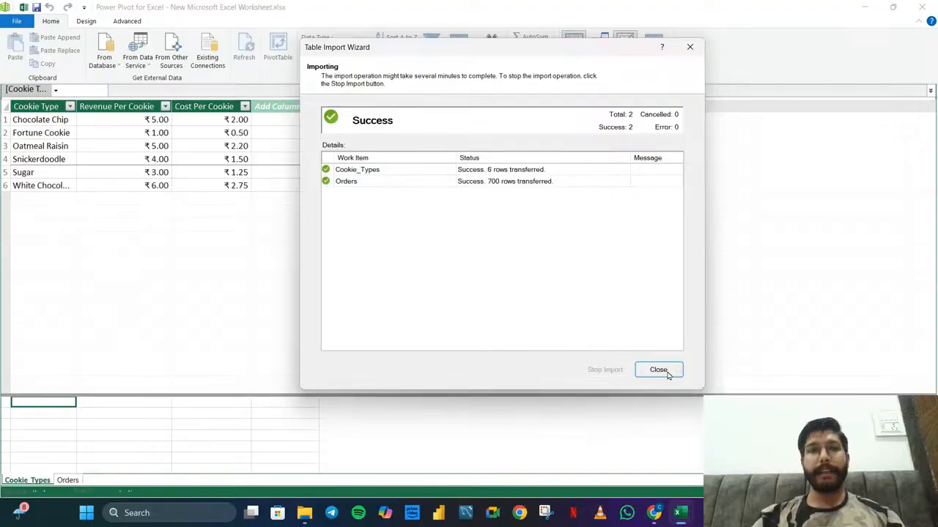
left_click(667, 372)
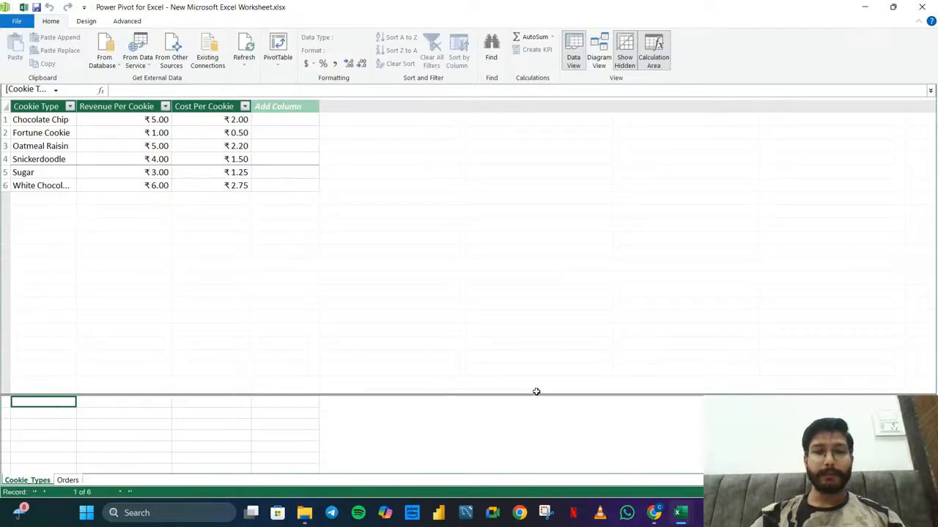
Set up another Excel File connection, this one to the Customers workbook, using the first row as column headers
left_click(168, 65)
scroll(446, 272, "down", 6)
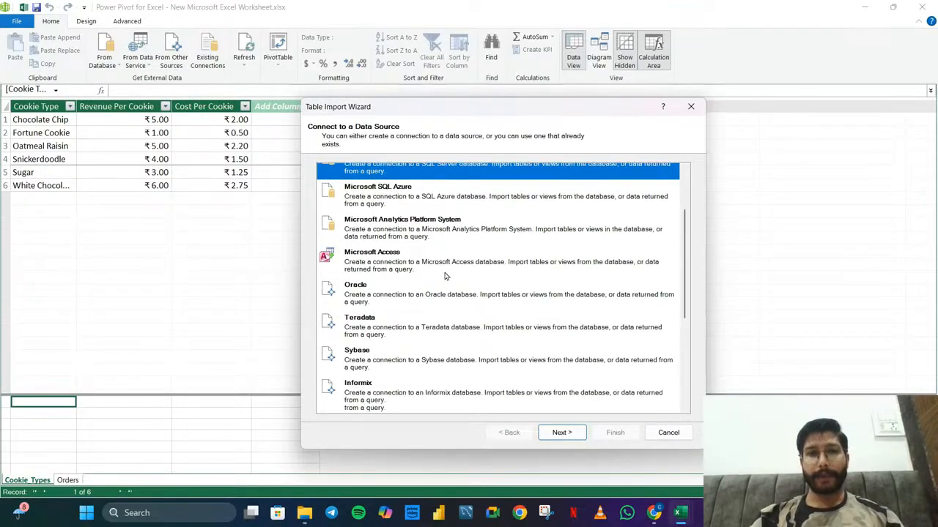
left_click(362, 346)
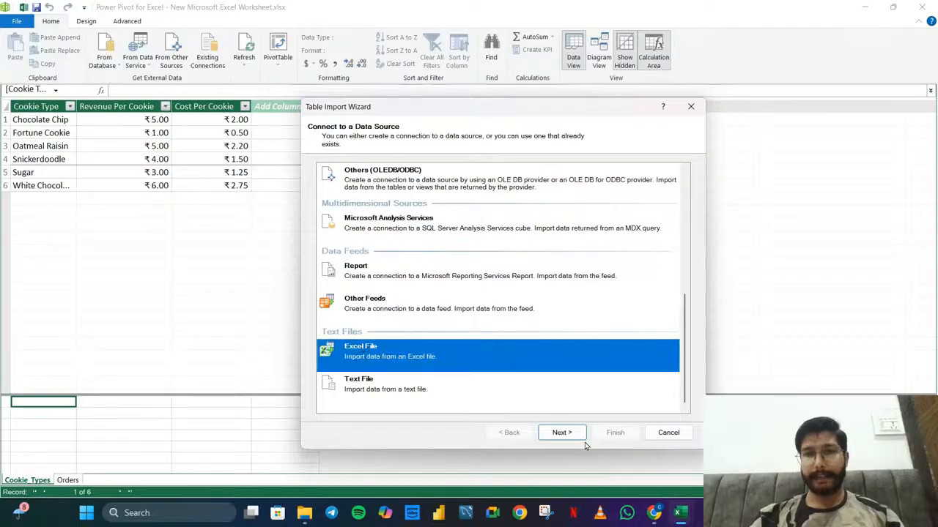
left_click(564, 433)
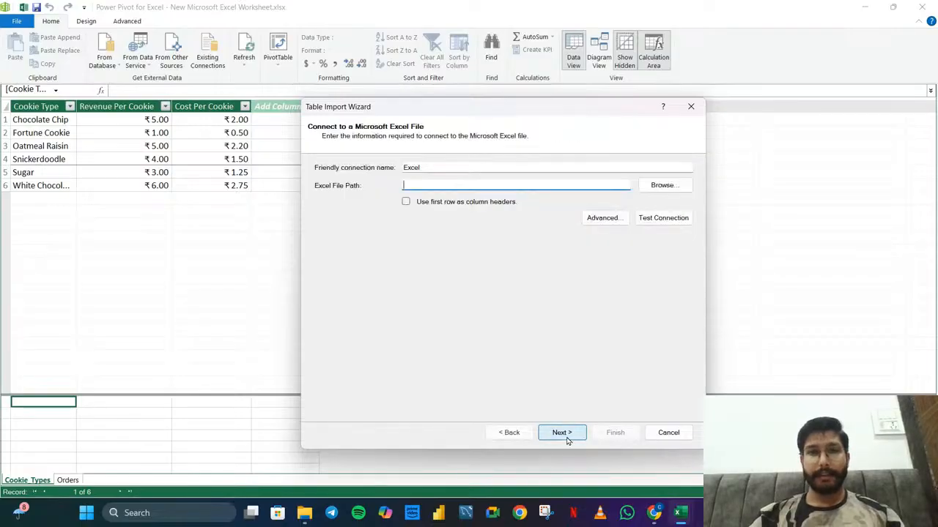
left_click(662, 185)
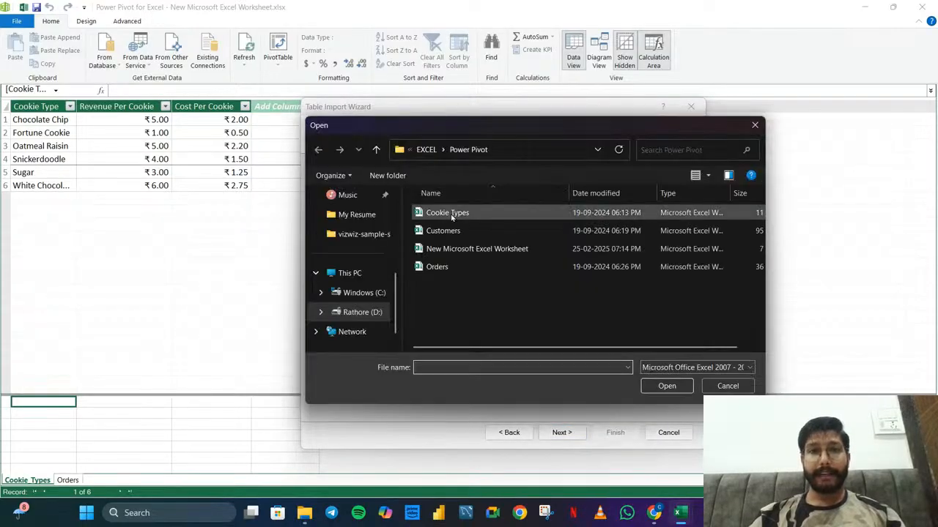
left_click(439, 213)
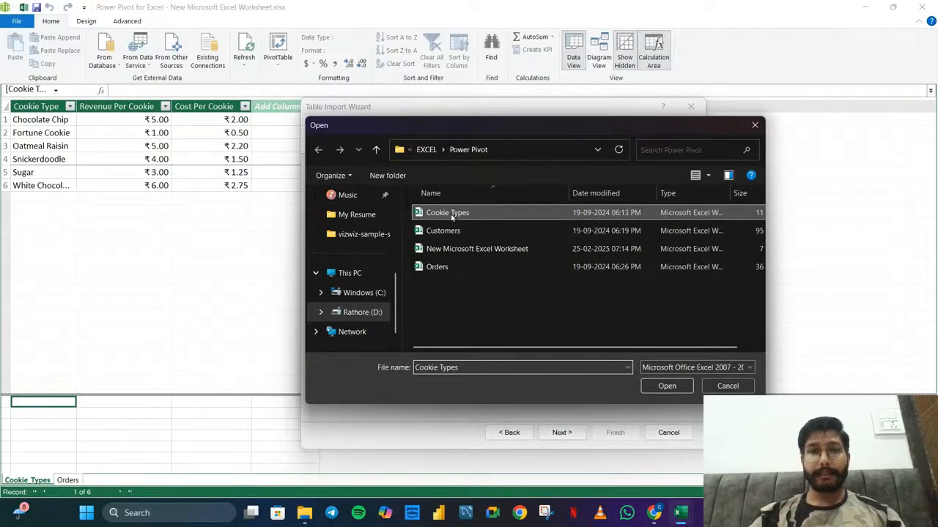
left_click(688, 388)
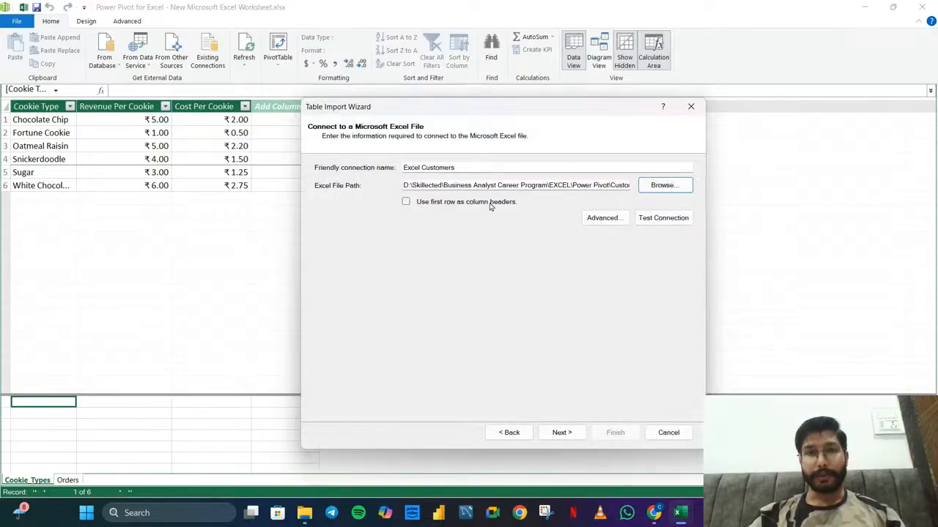
left_click(407, 203)
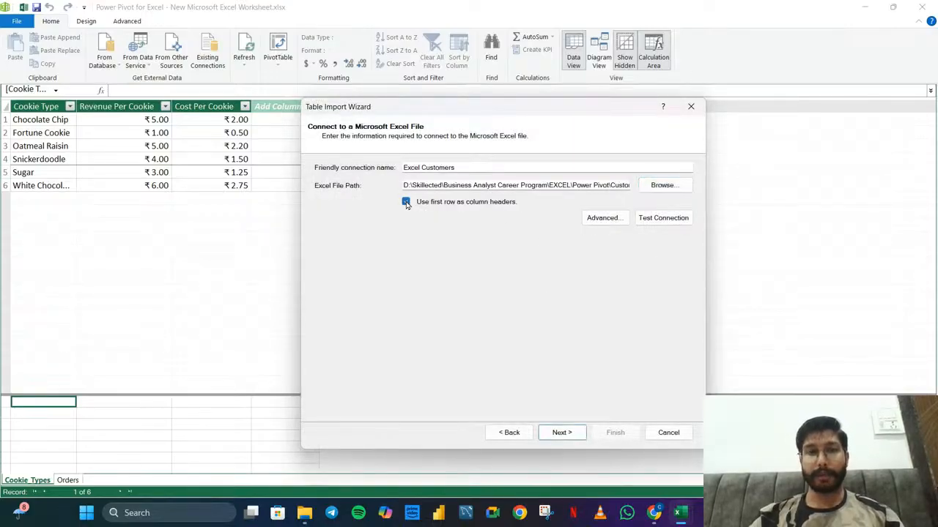
Import the Customers$ source table, allowing the external data connection, and close the wizard
left_click(570, 436)
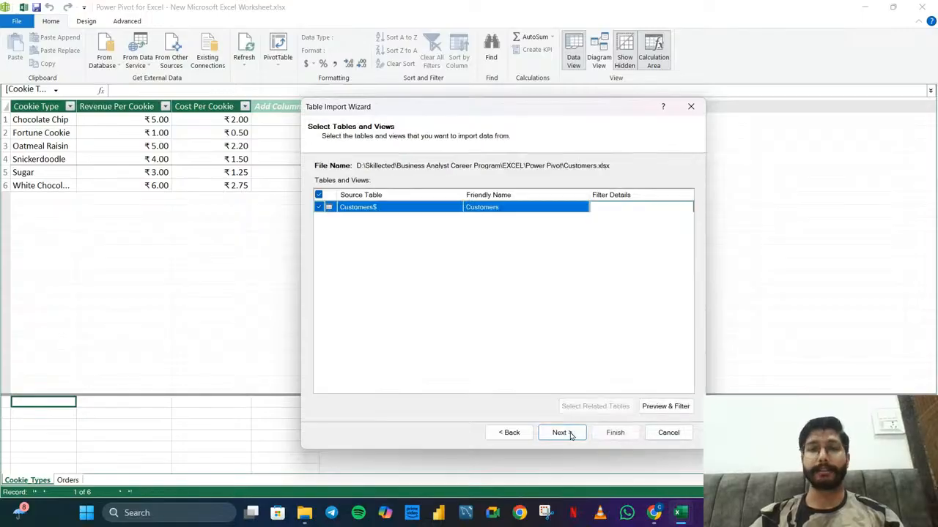
left_click(615, 434)
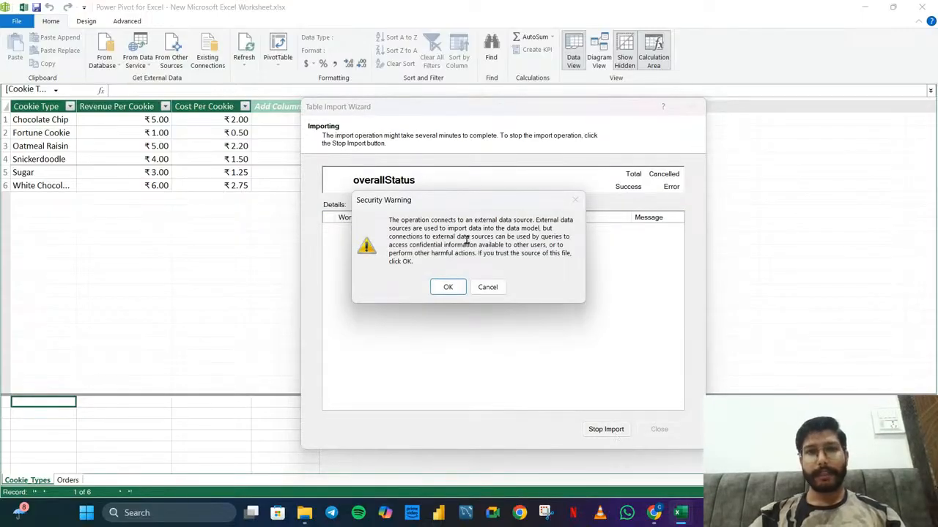
left_click(455, 292)
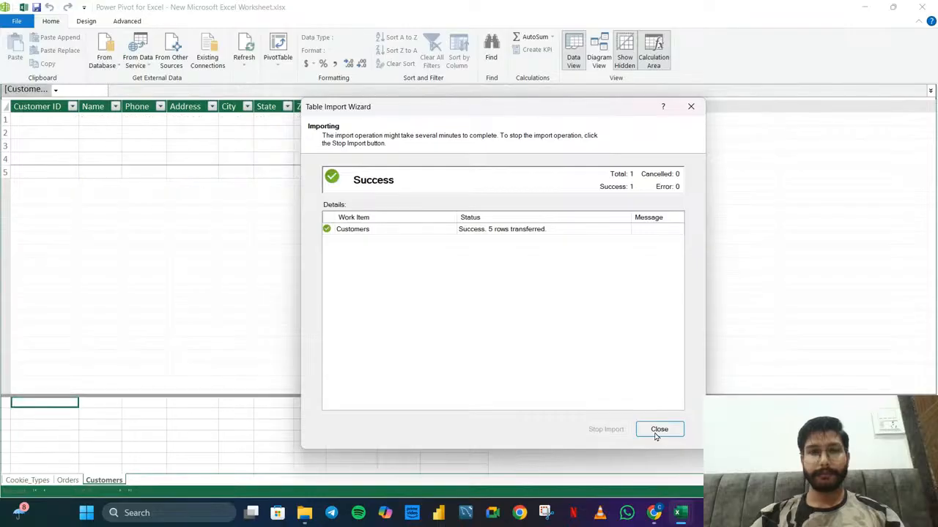
left_click(658, 430)
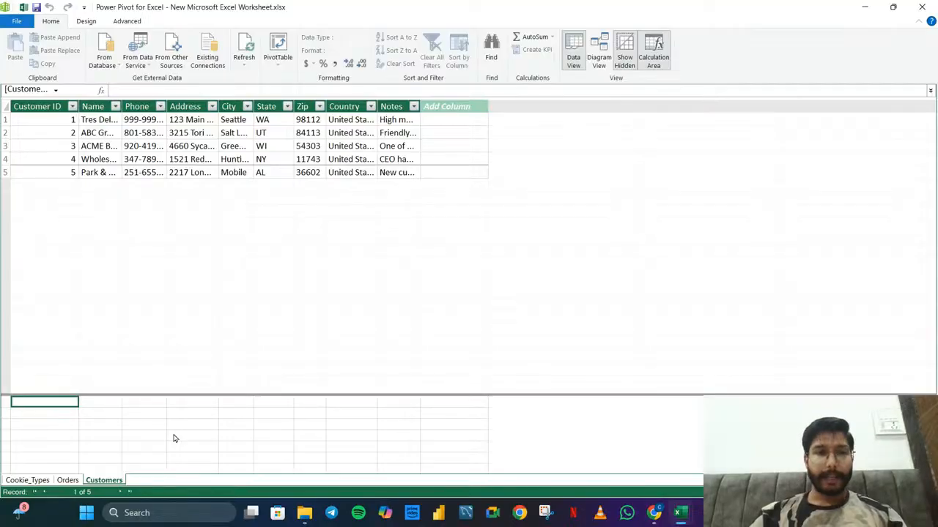
Look through the imported Orders, Cookie_Types and Customers tables to compare their columns
left_click(67, 480)
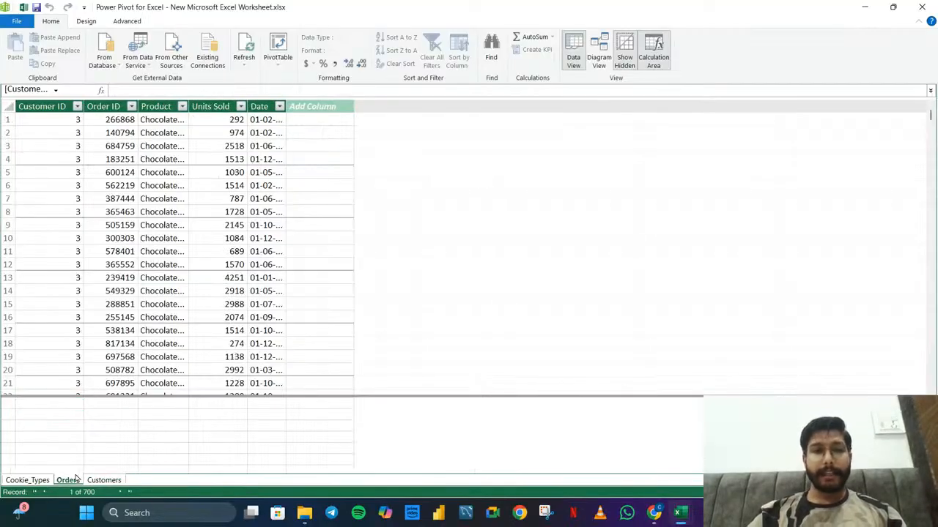
left_click(30, 480)
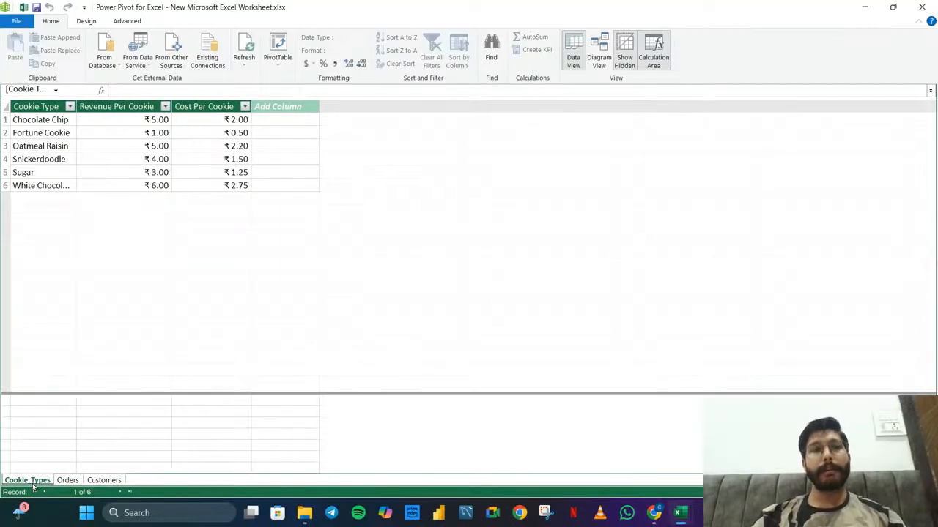
left_click(74, 482)
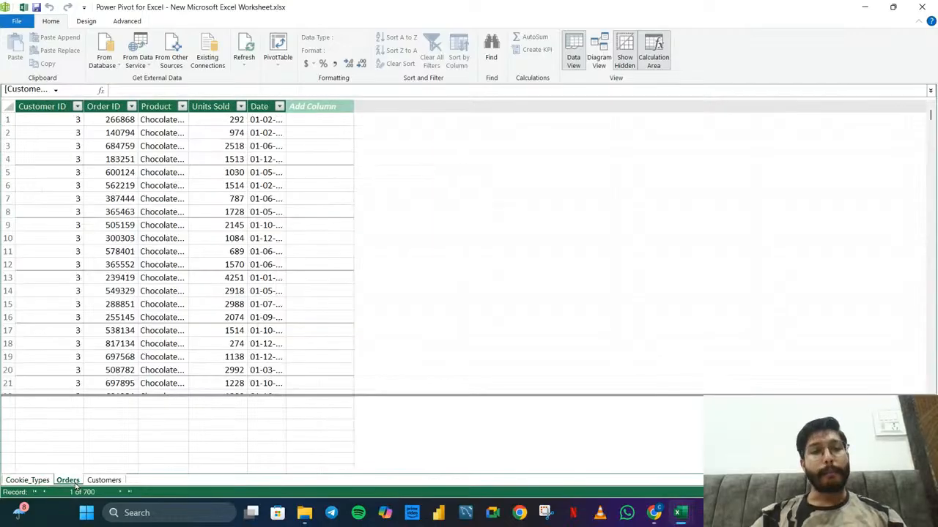
left_click(103, 481)
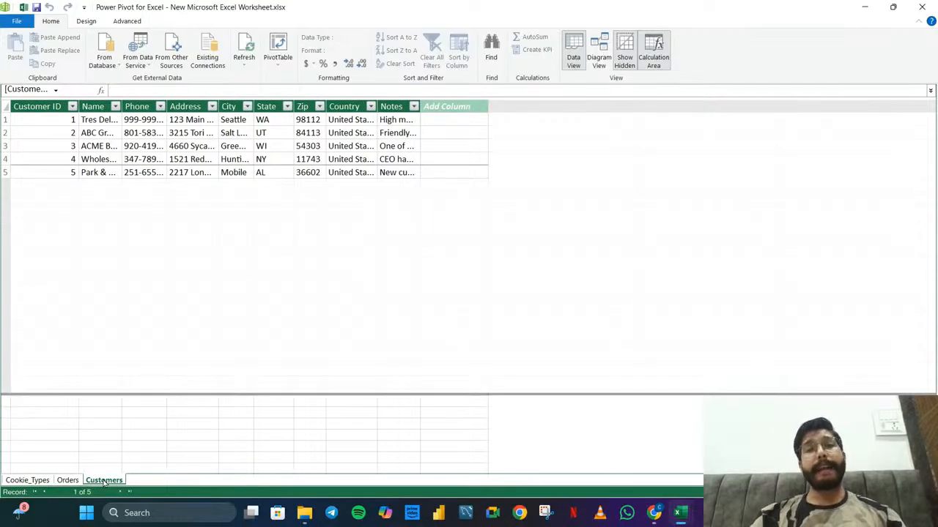
left_click(67, 481)
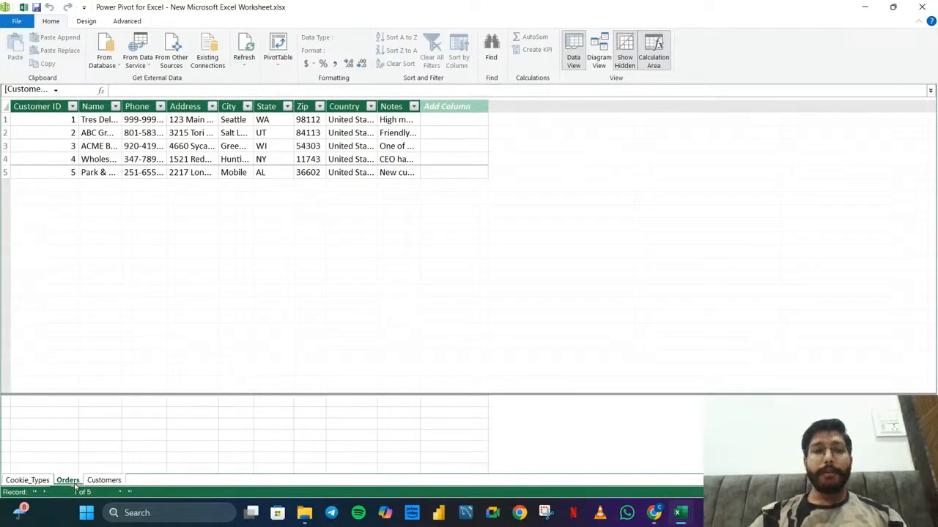
left_click(36, 482)
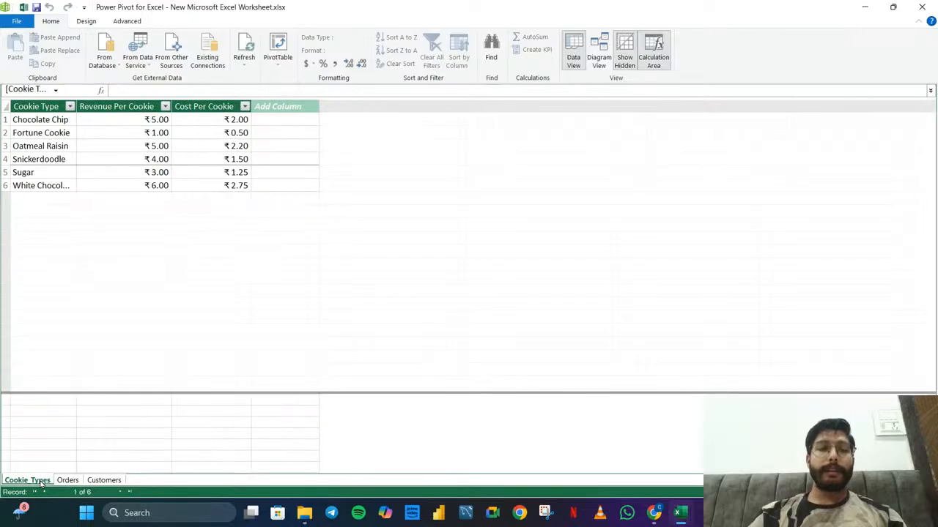
left_click(103, 480)
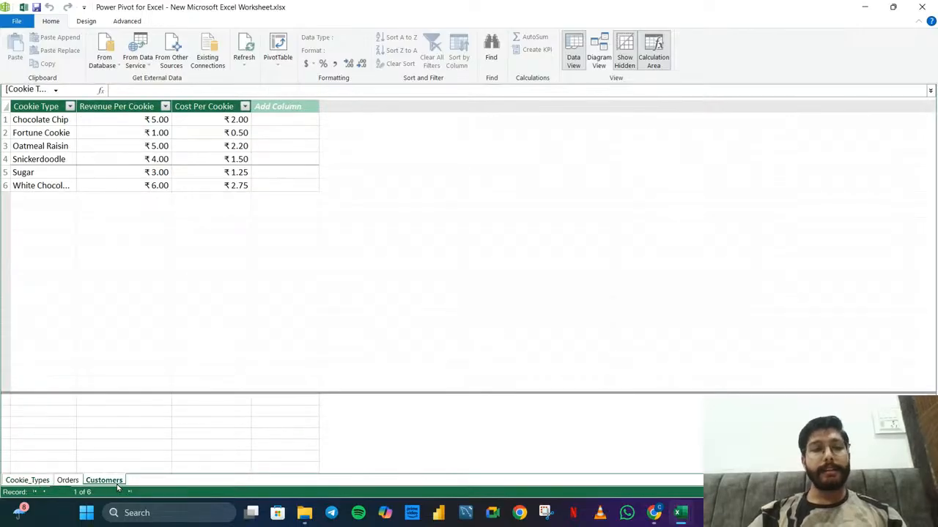
left_click(68, 481)
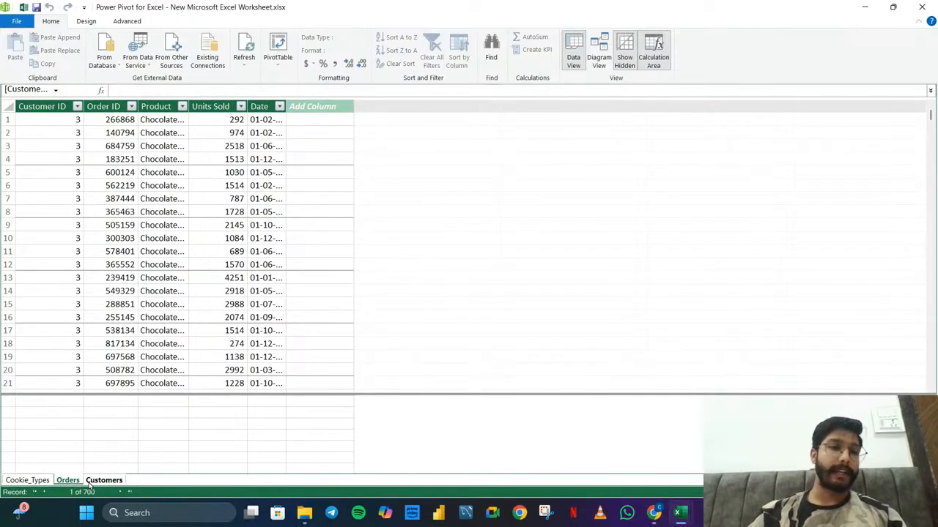
In the Customers table, select all Customer ID values and widen the Name column so the names are easier to read
left_click(103, 480)
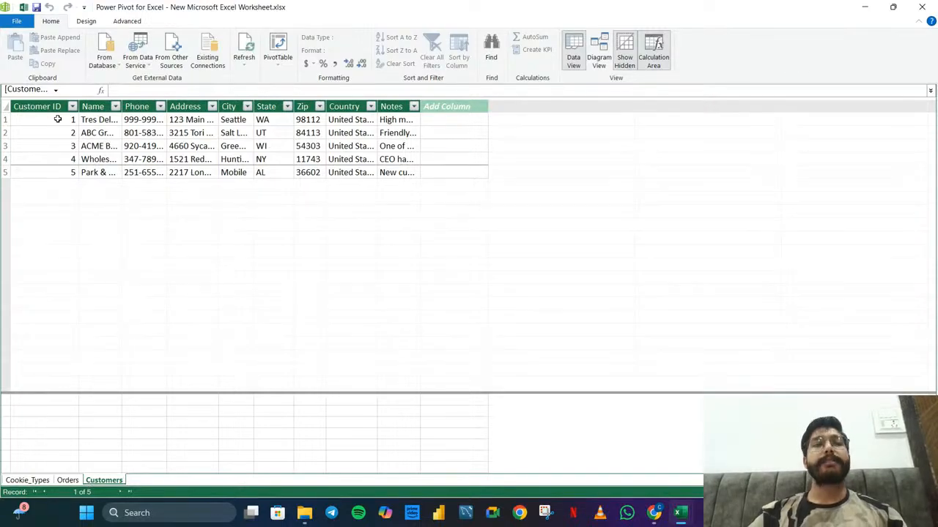
left_click_drag(56, 118, 60, 171)
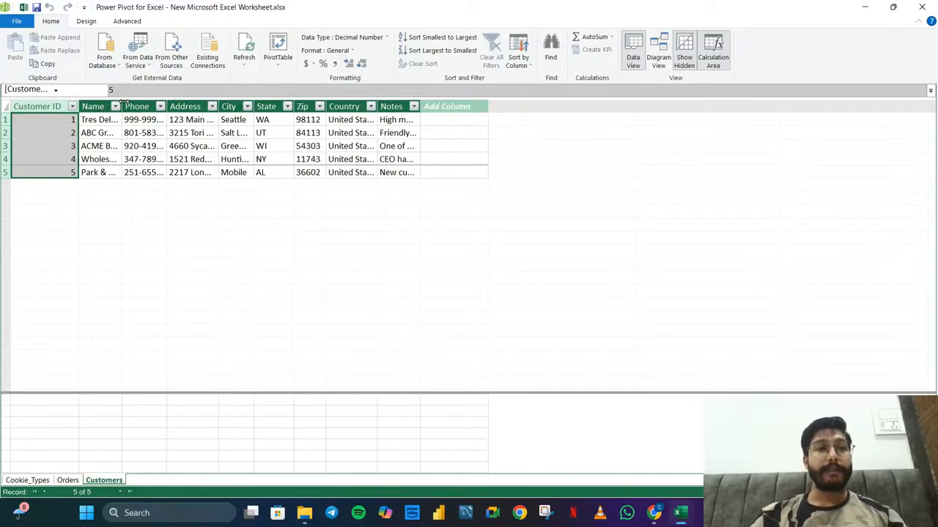
left_click_drag(122, 103, 136, 110)
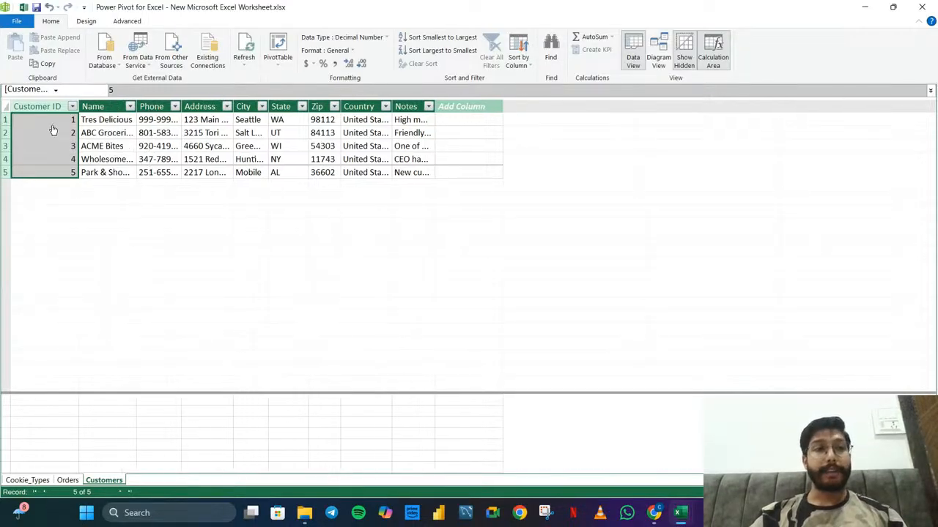
left_click(184, 147)
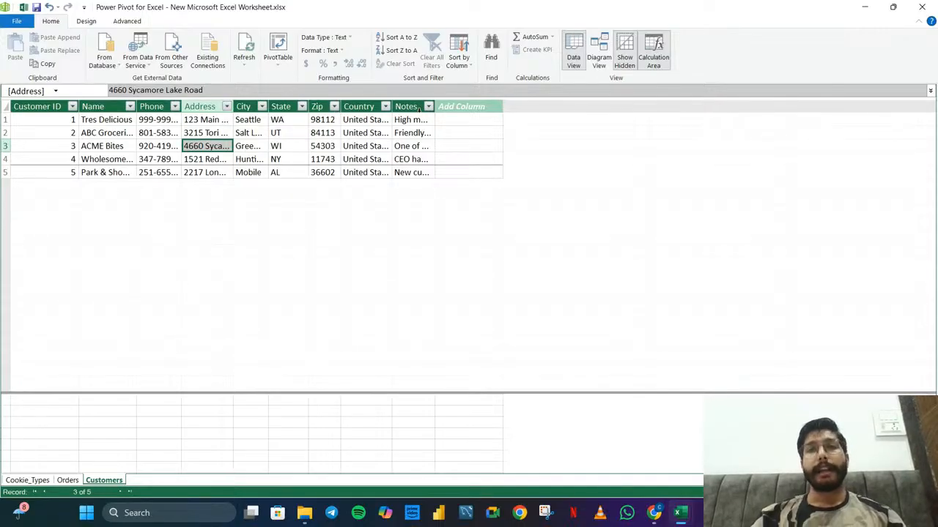
Widen the Notes column in the Customers table so more of each note can be read
left_click_drag(435, 106, 530, 103)
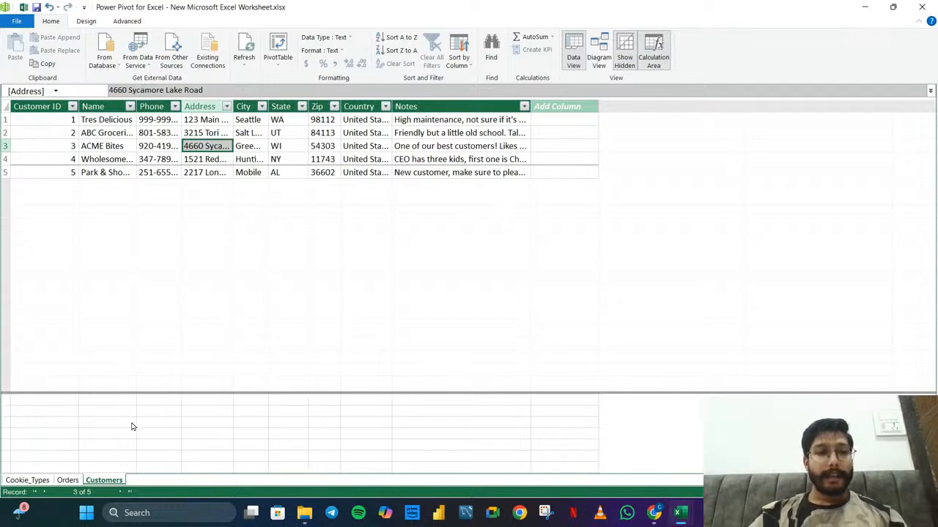
Examine the Cookie_Types table, going through the cookie names and their Revenue Per Cookie and Cost Per Cookie values
left_click(28, 480)
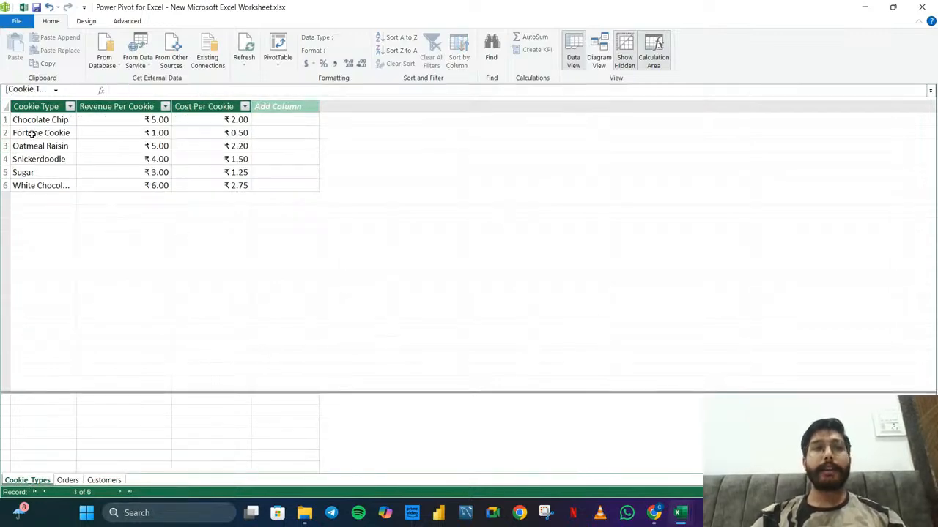
left_click_drag(42, 119, 54, 186)
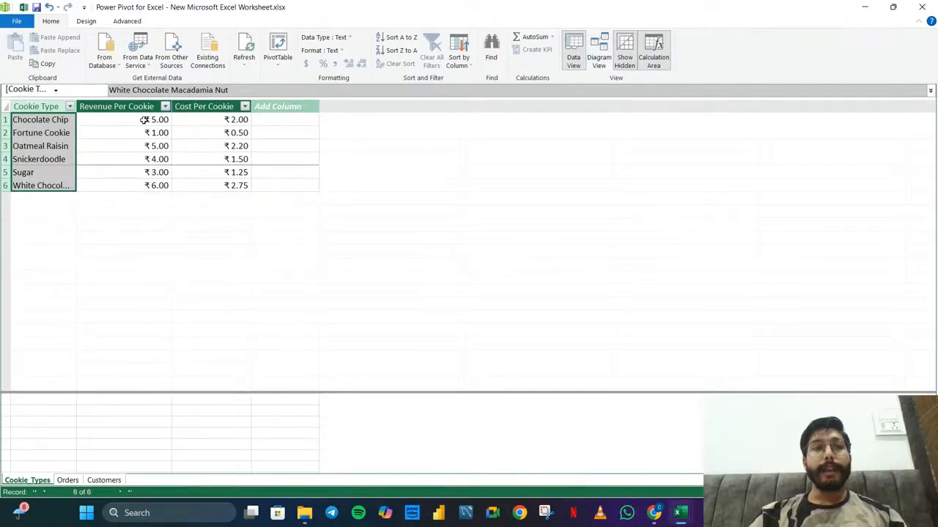
left_click_drag(144, 120, 150, 189)
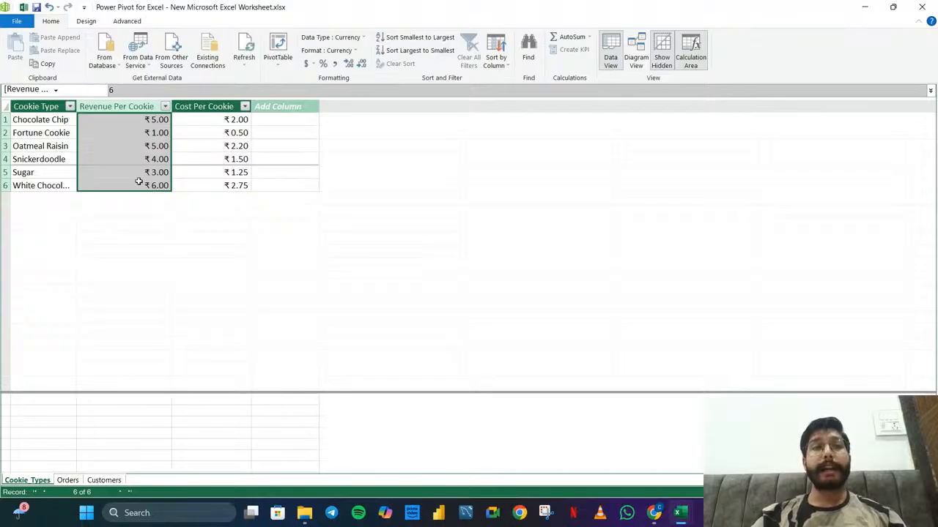
left_click(106, 120)
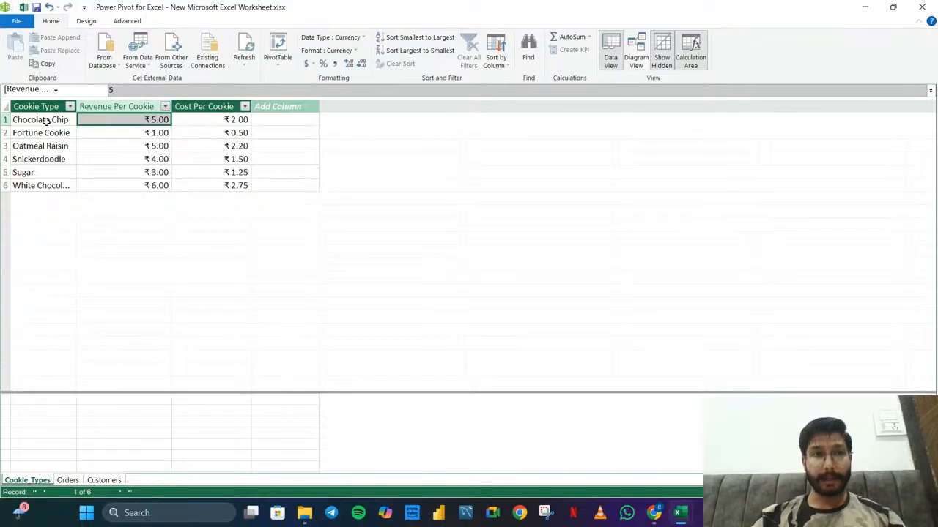
left_click_drag(46, 121, 46, 184)
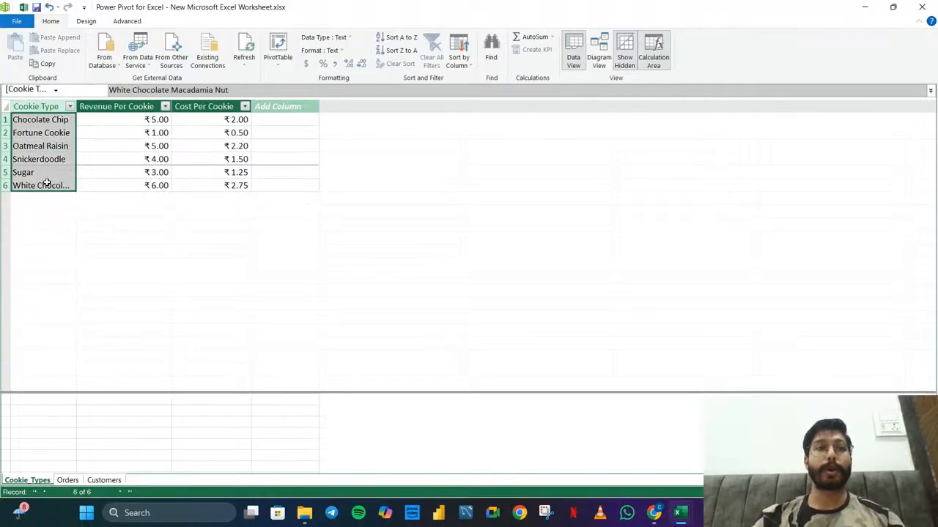
left_click(158, 121)
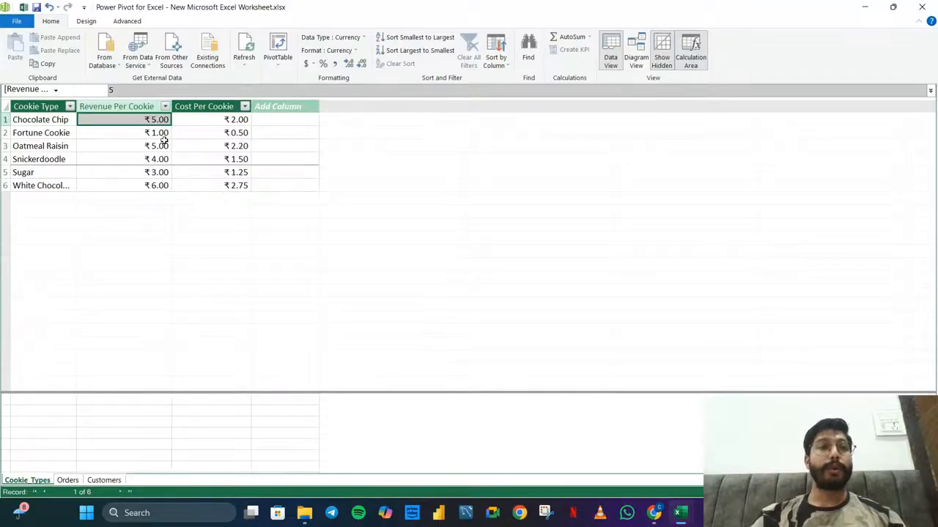
left_click(164, 142)
left_click(154, 134)
left_click(167, 147)
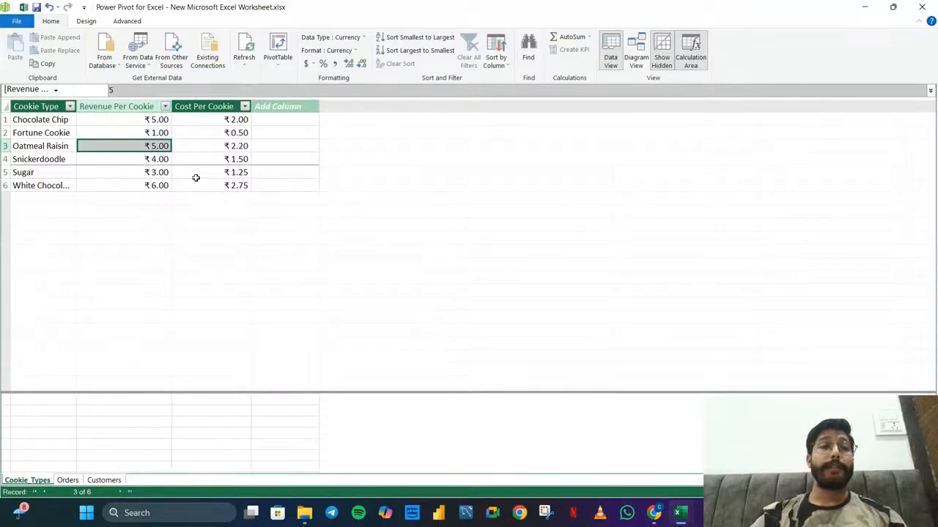
left_click_drag(230, 120, 229, 184)
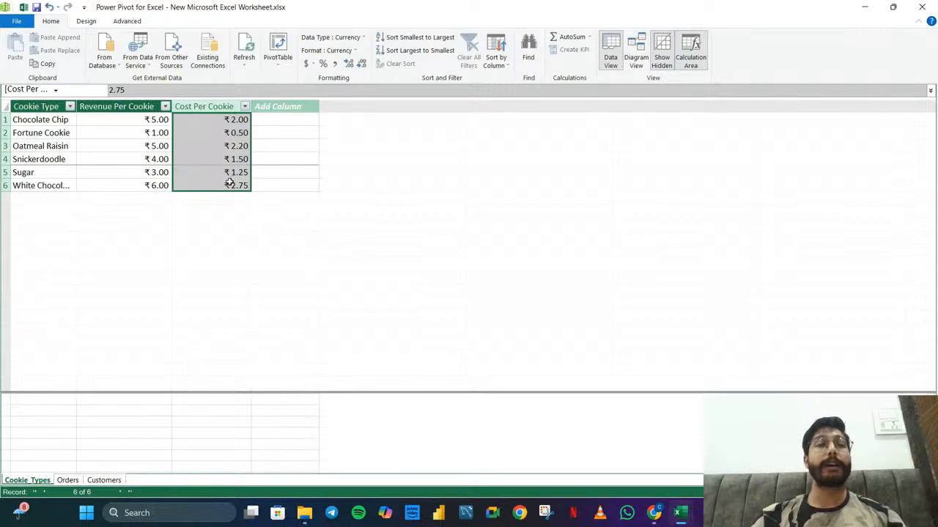
left_click(215, 128)
left_click(194, 118)
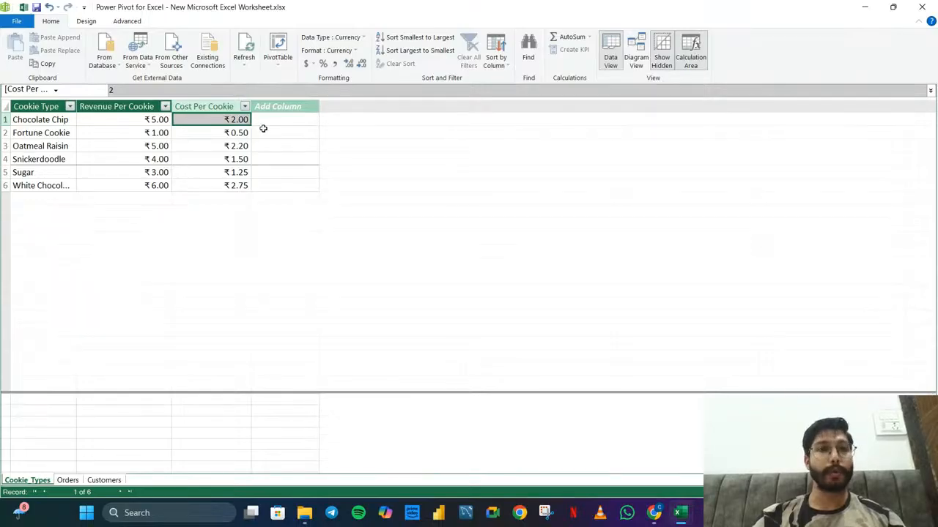
left_click(231, 135)
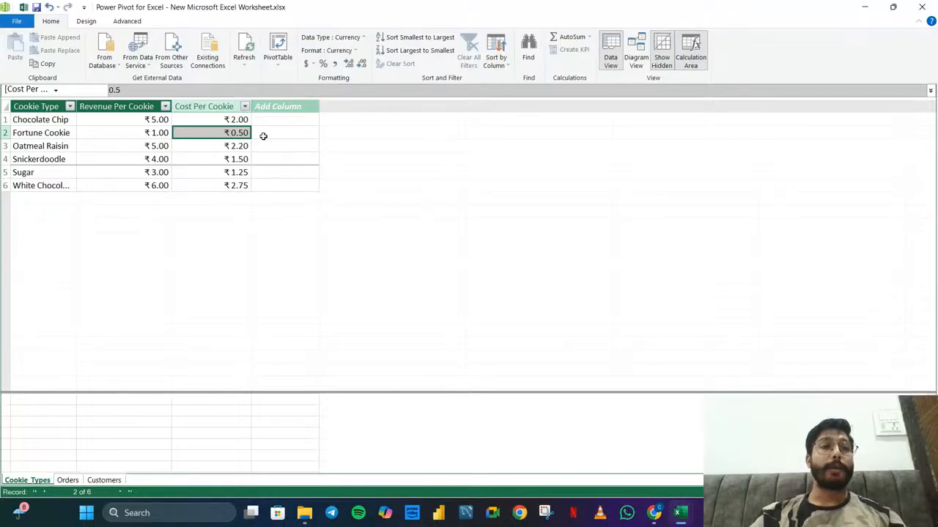
left_click(240, 147)
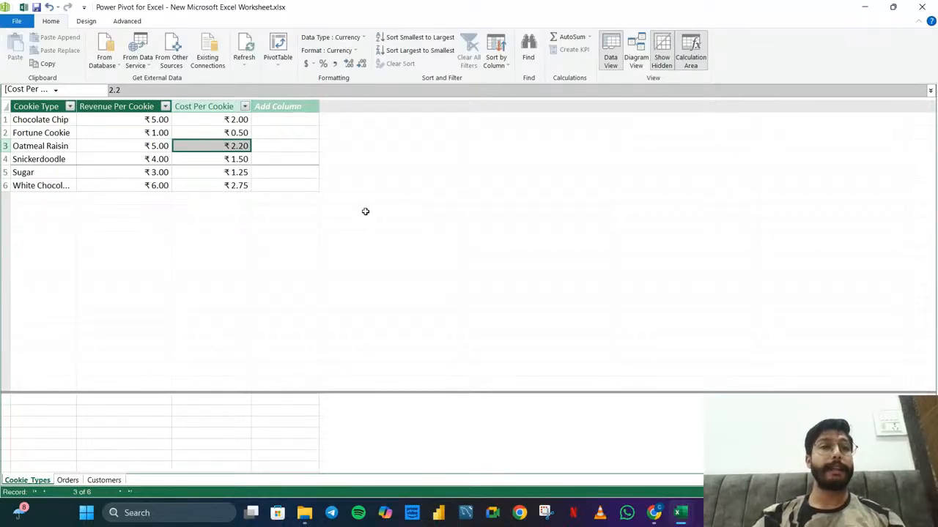
left_click(204, 107)
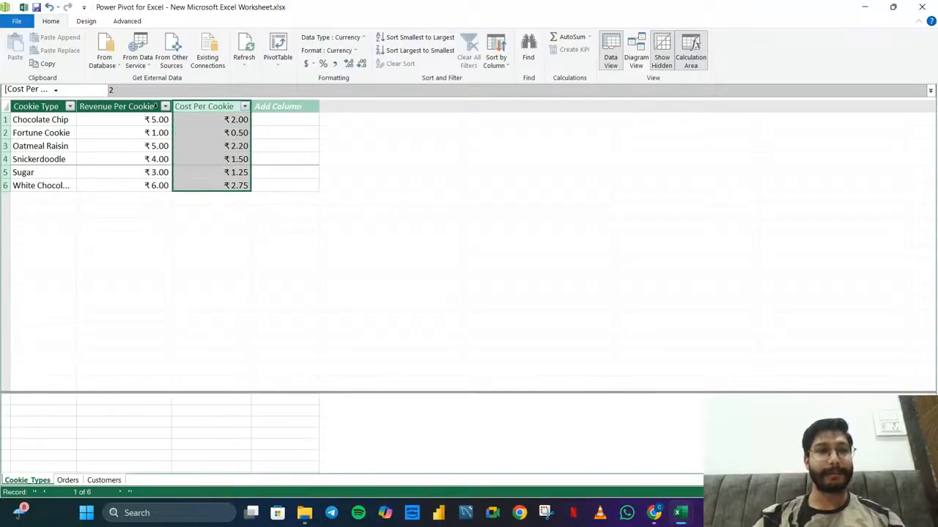
Widen the Country column in the Customers table to fit the full country names
left_click(104, 480)
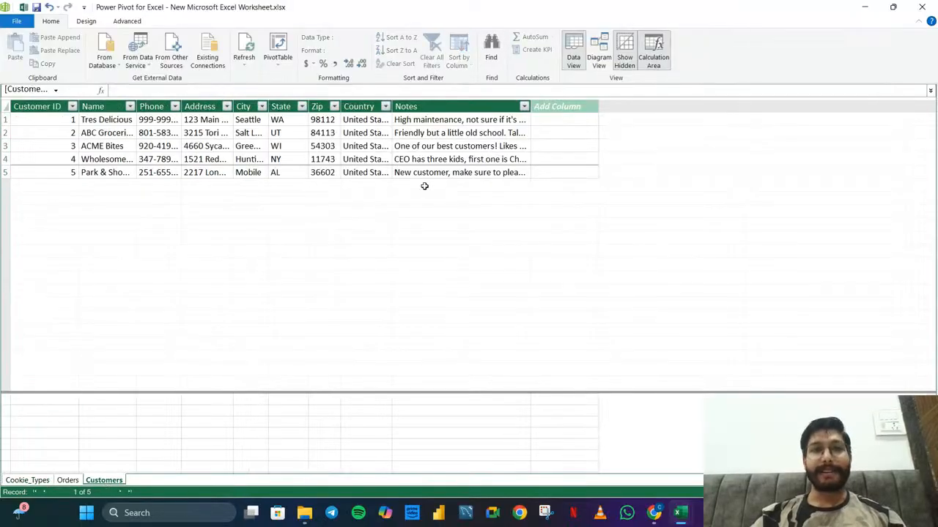
left_click_drag(391, 108, 429, 107)
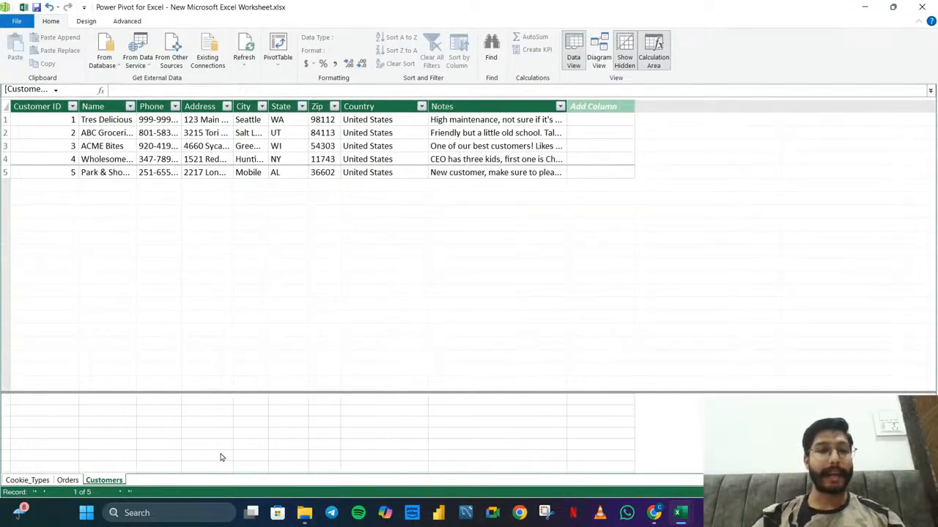
In the Cookie_Types table, format the Revenue Per Cookie and Cost Per Cookie columns as $ English (United States) currency
left_click(64, 481)
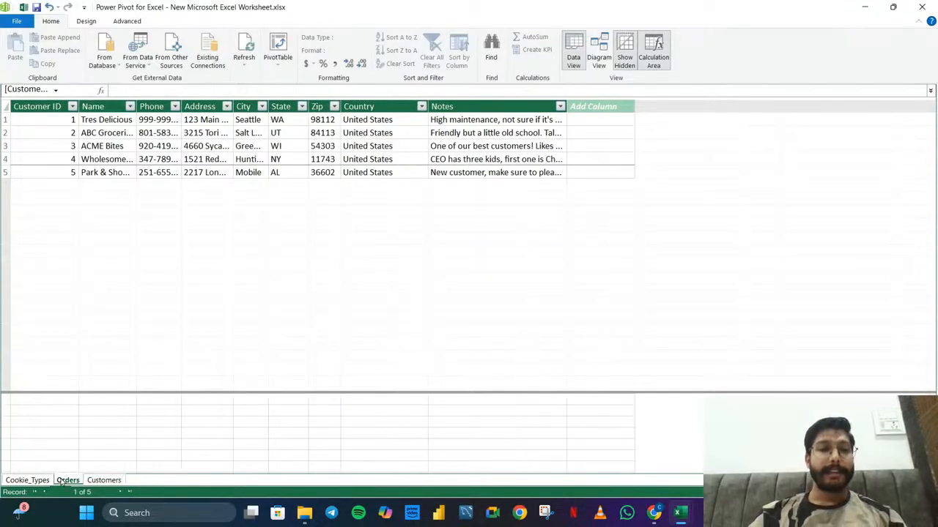
left_click(28, 481)
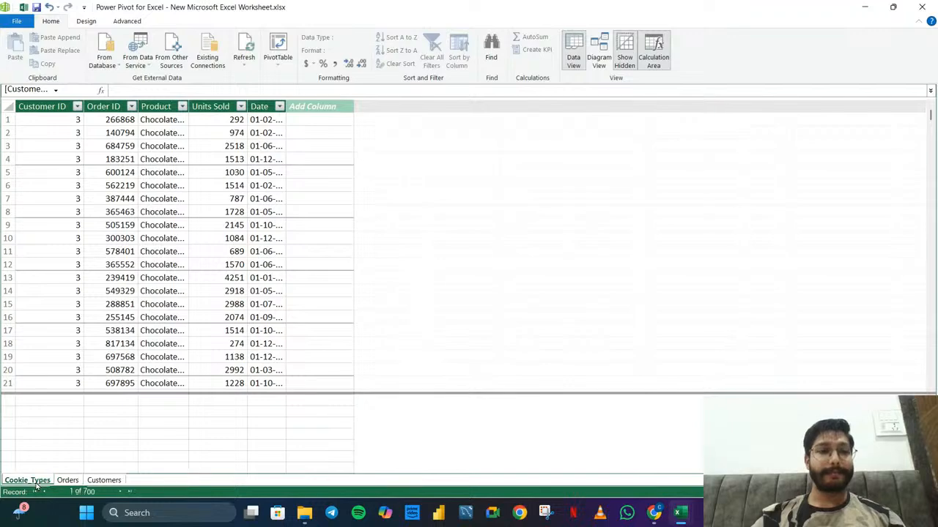
left_click(130, 107)
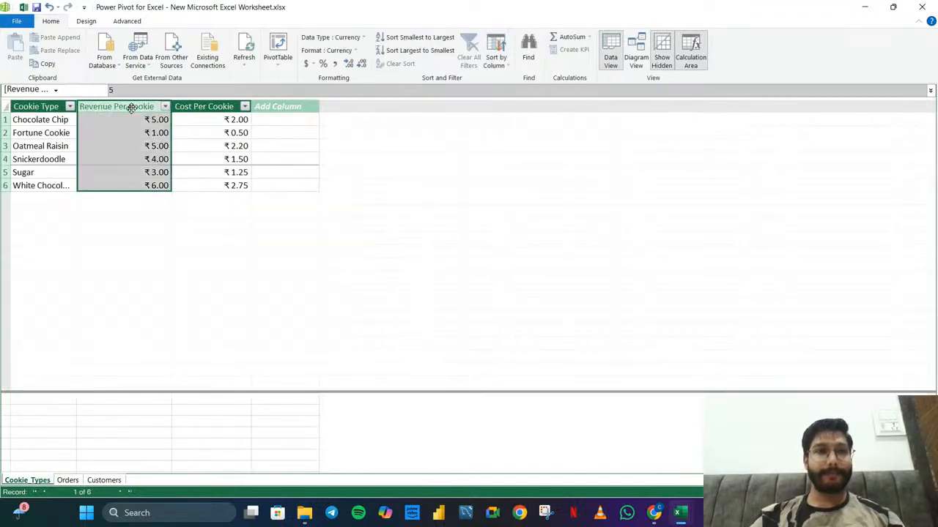
left_click(312, 65)
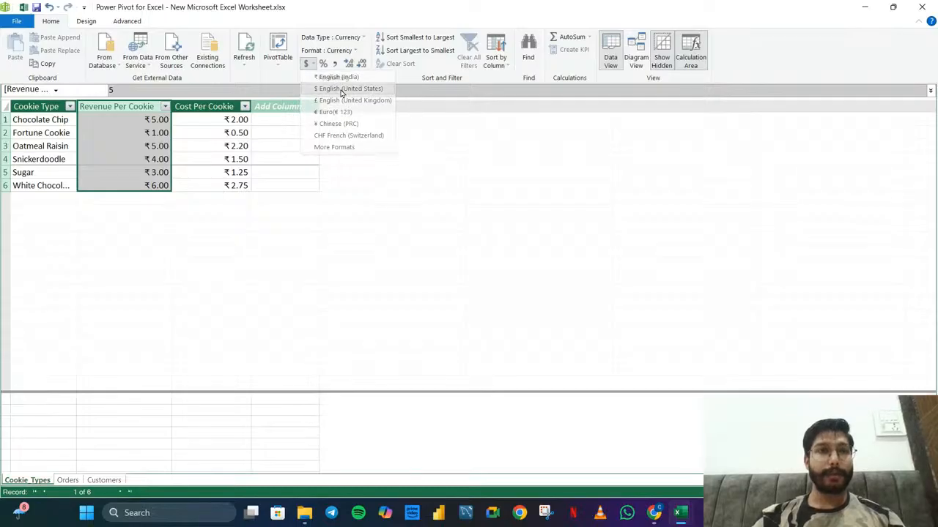
left_click(335, 77)
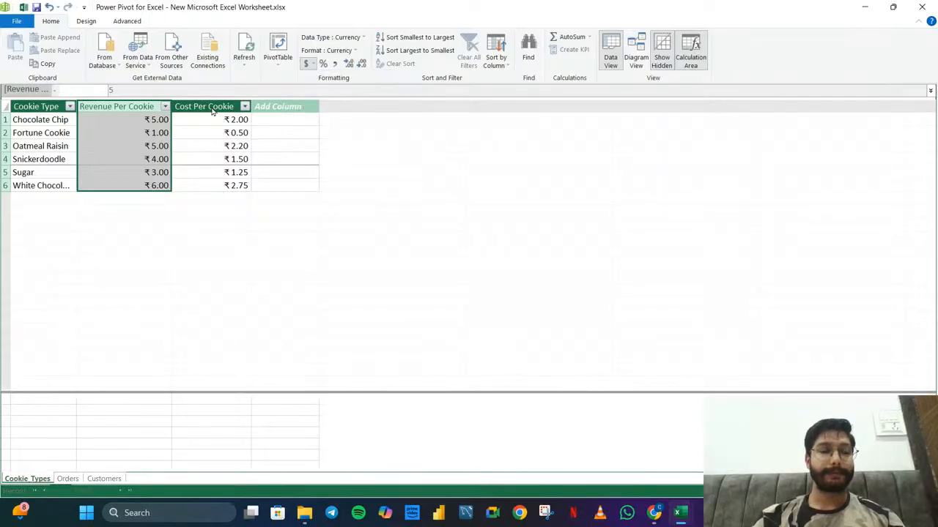
left_click(212, 107)
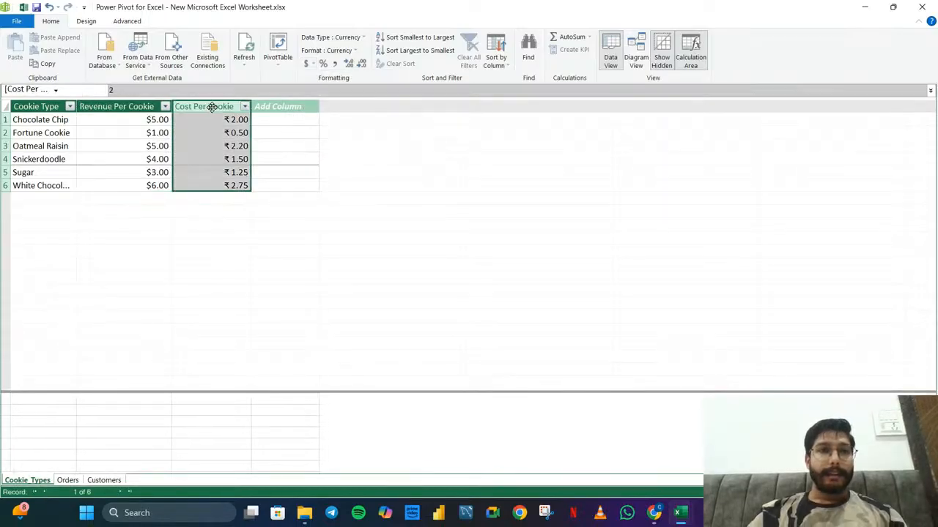
left_click(305, 66)
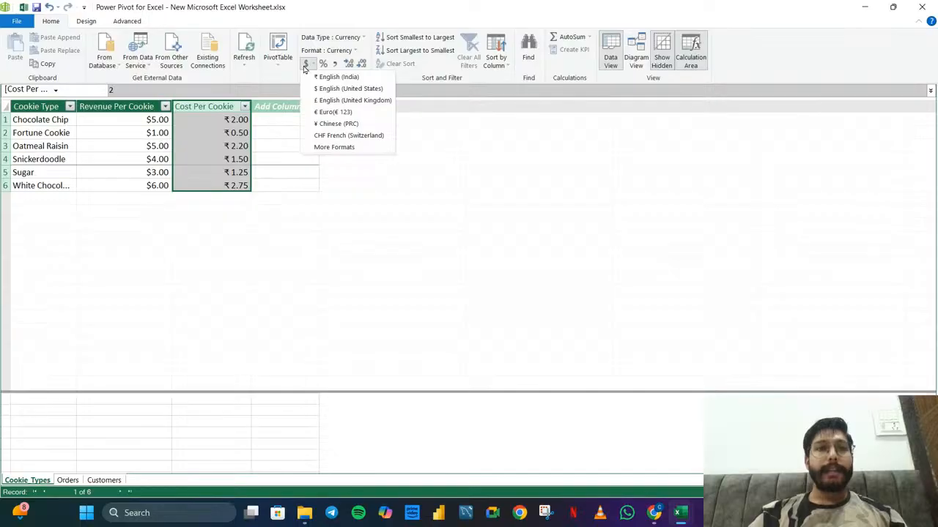
left_click(332, 96)
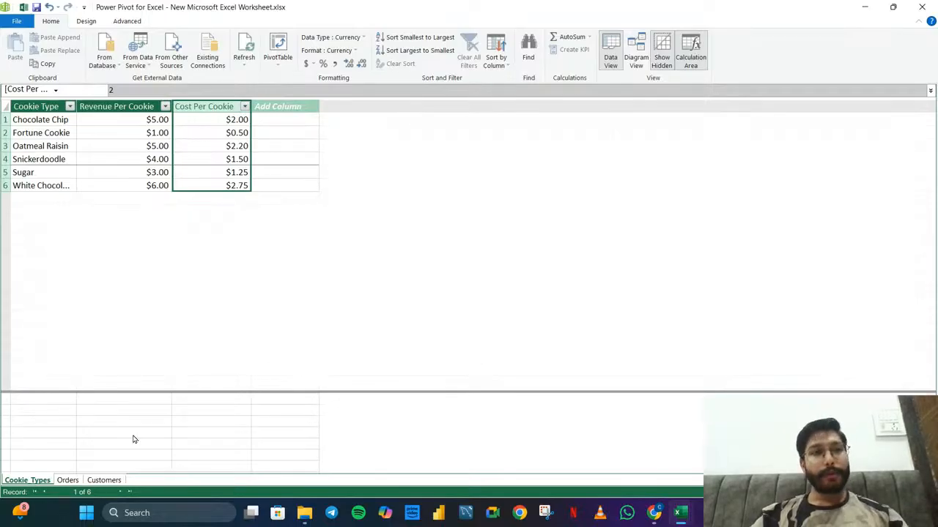
In the Orders table, check the Customer ID filter values without filtering, and widen the Product, Units Sold and Date columns
left_click(67, 480)
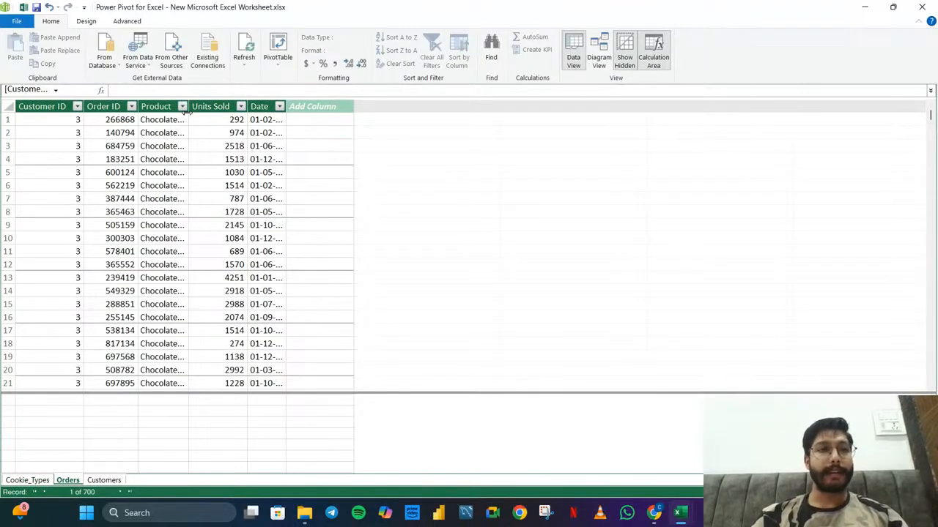
left_click(77, 107)
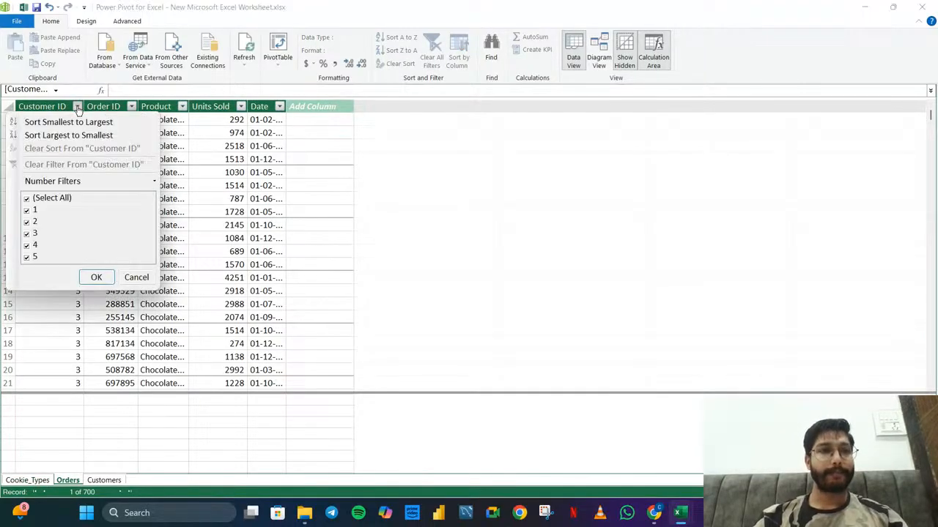
left_click(123, 278)
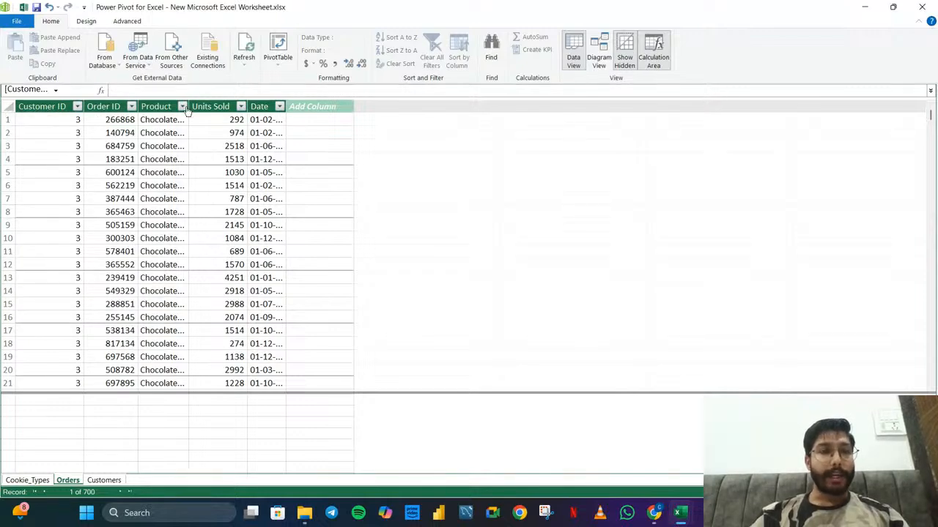
left_click_drag(188, 107, 222, 107)
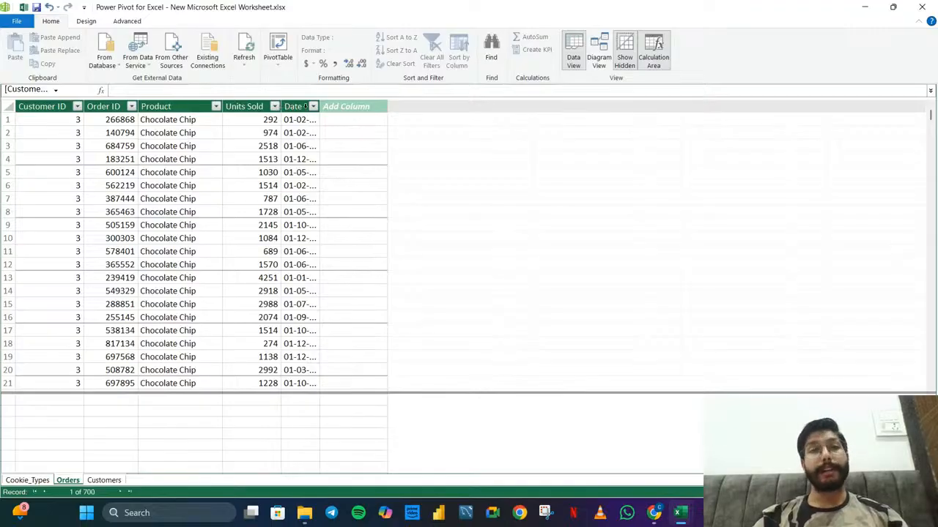
left_click_drag(279, 107, 301, 107)
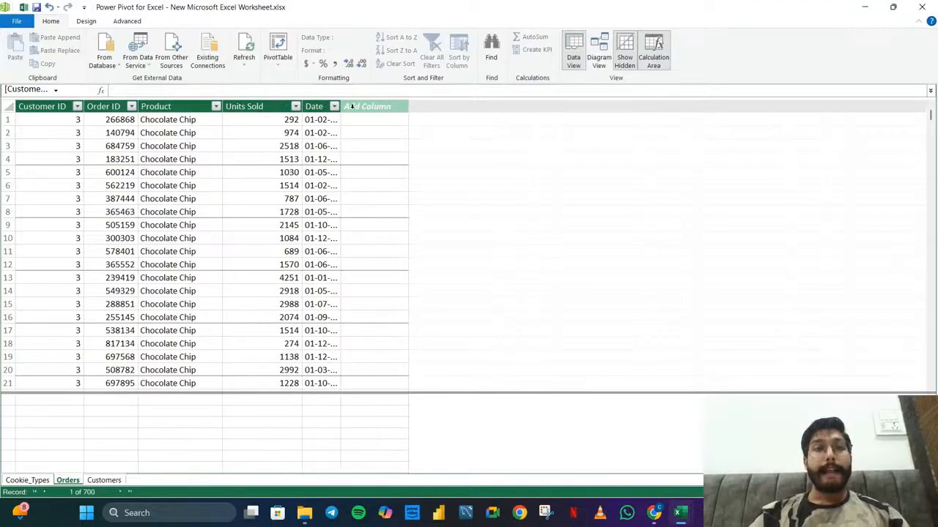
left_click_drag(340, 107, 380, 107)
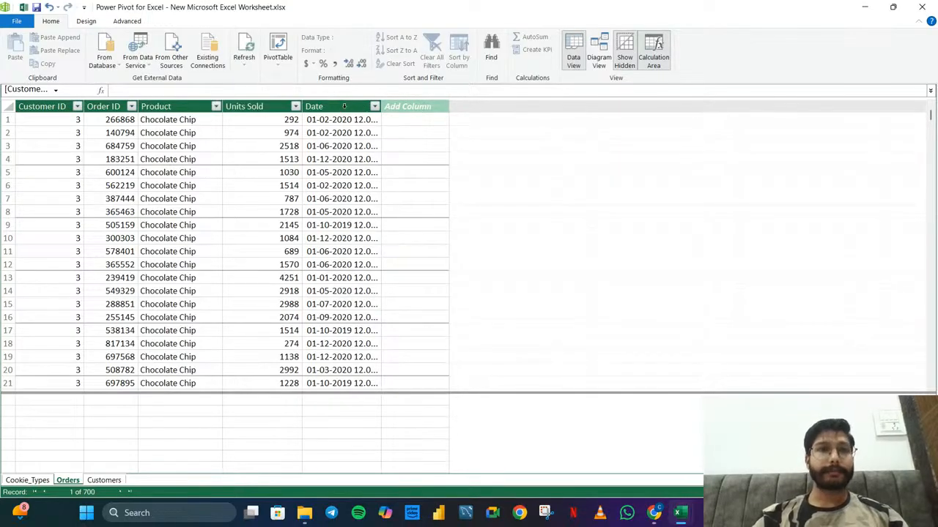
Narrow the Orders table's Date column slightly, keep its data type as Date, and apply the date-only format *14-03-2001
left_click(343, 107)
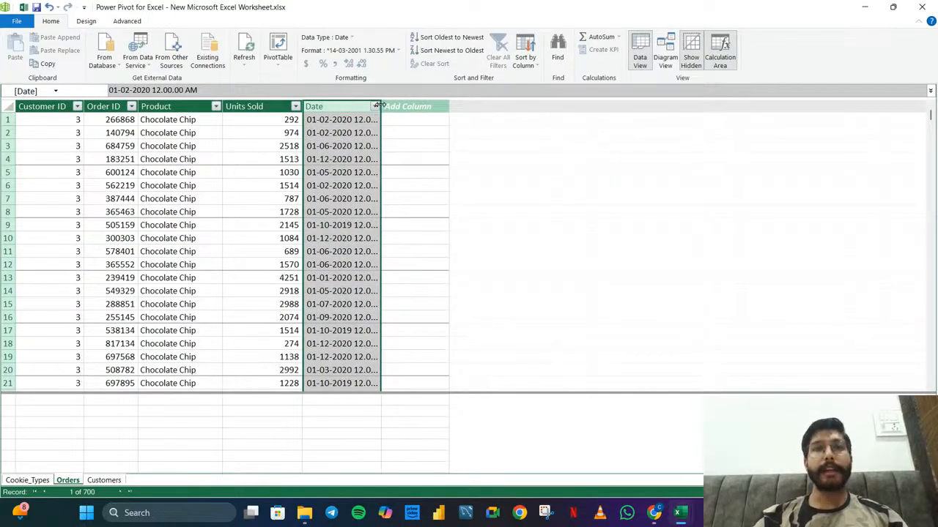
left_click_drag(380, 107, 367, 107)
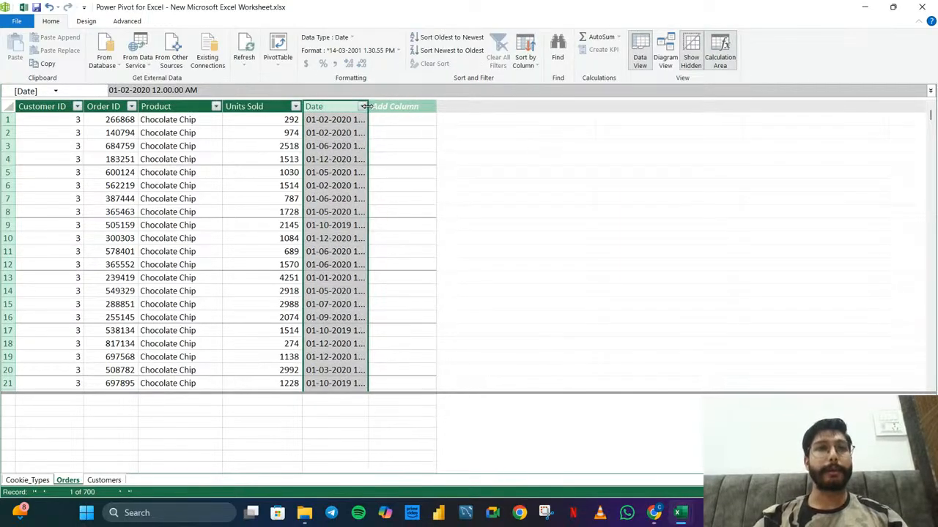
left_click(350, 38)
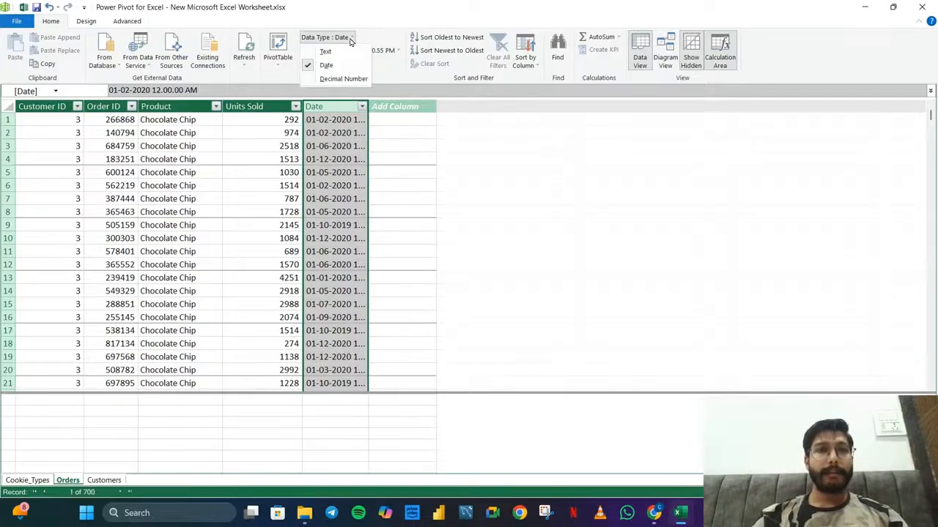
left_click(327, 66)
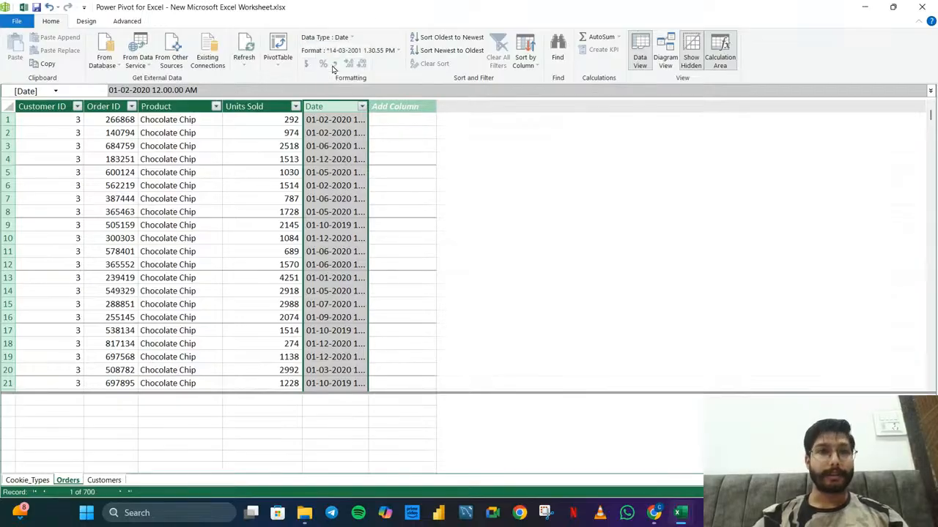
left_click(397, 50)
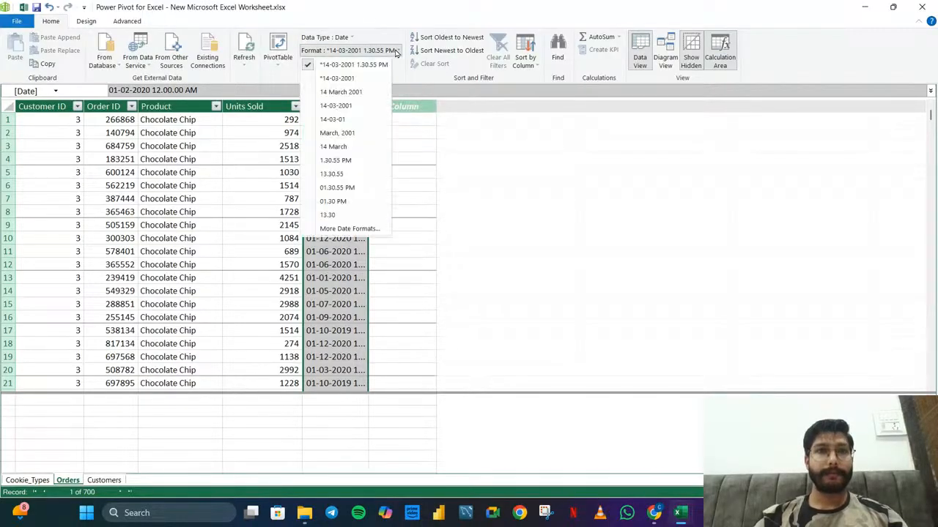
left_click(350, 81)
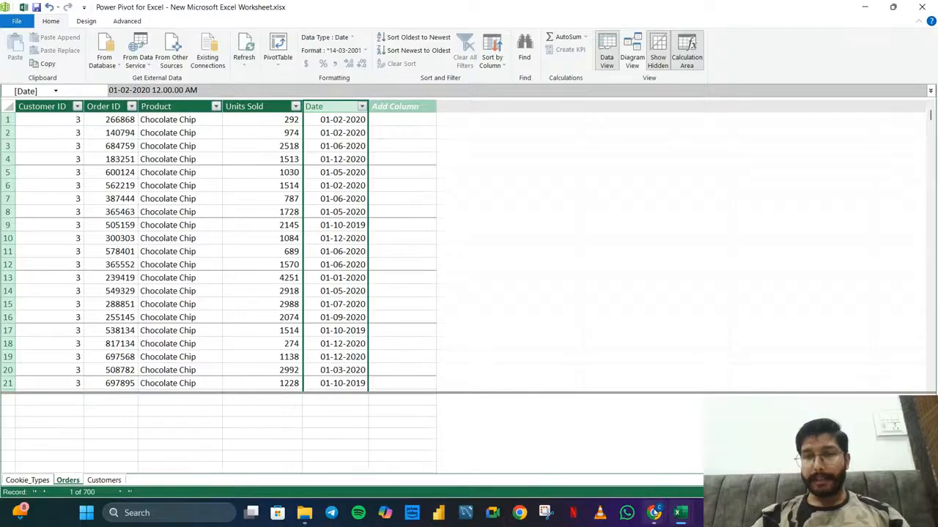
mouse_move(654, 512)
mouse_move(610, 455)
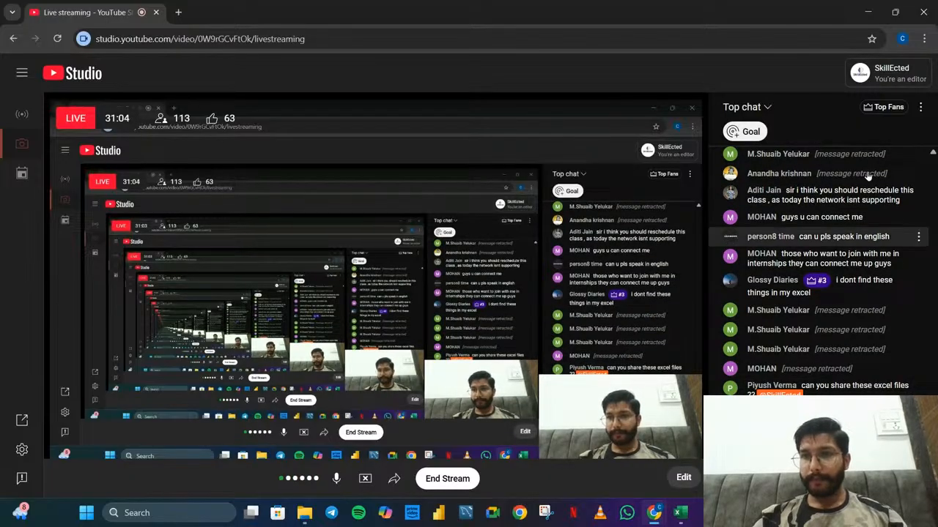
left_click(867, 6)
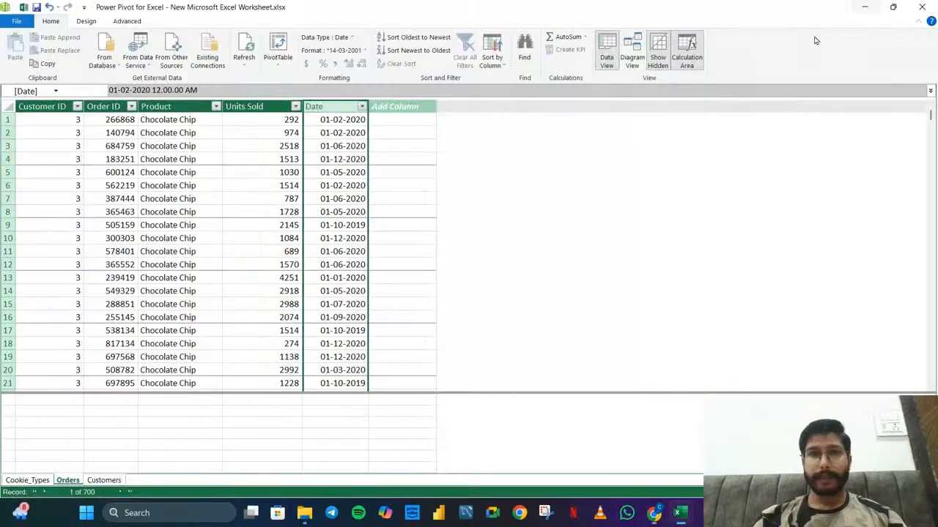
left_click(417, 187)
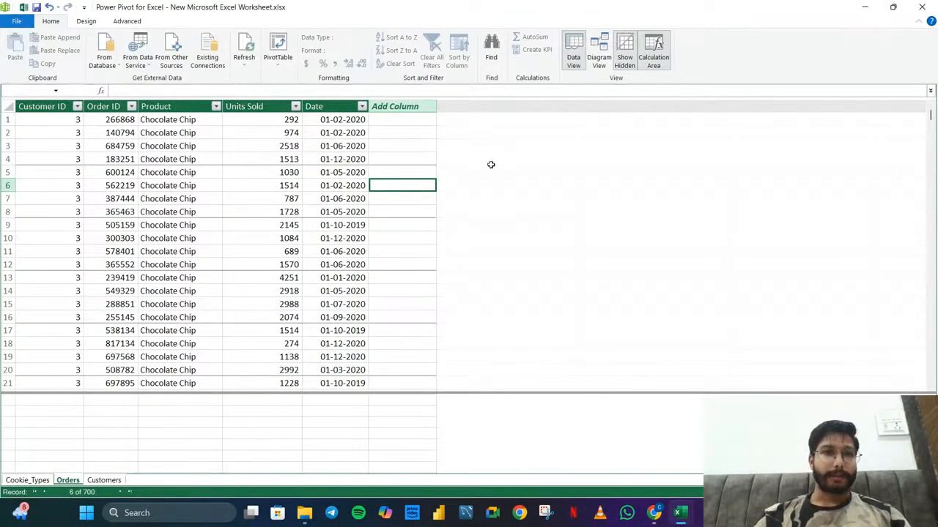
In the diagram view, resize the Orders, Cookie_Types and Customers boxes around their field lists, and place Cookie_Types and Customers closer to Orders
left_click(599, 56)
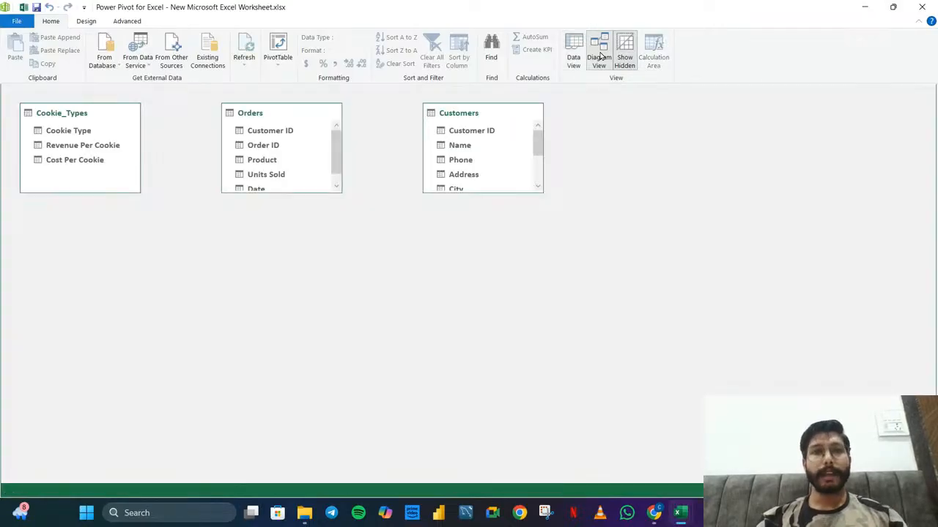
left_click_drag(250, 114, 261, 115)
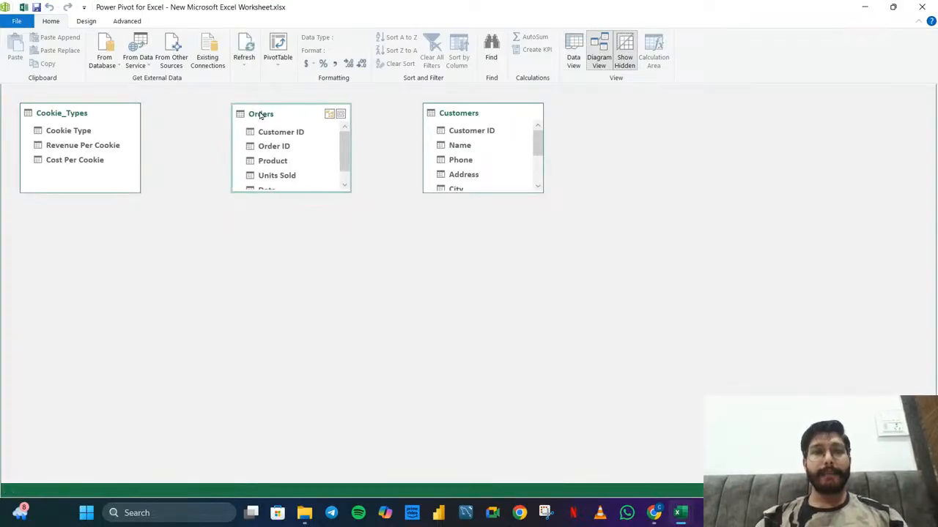
left_click_drag(289, 193, 316, 228)
left_click_drag(103, 194, 110, 185)
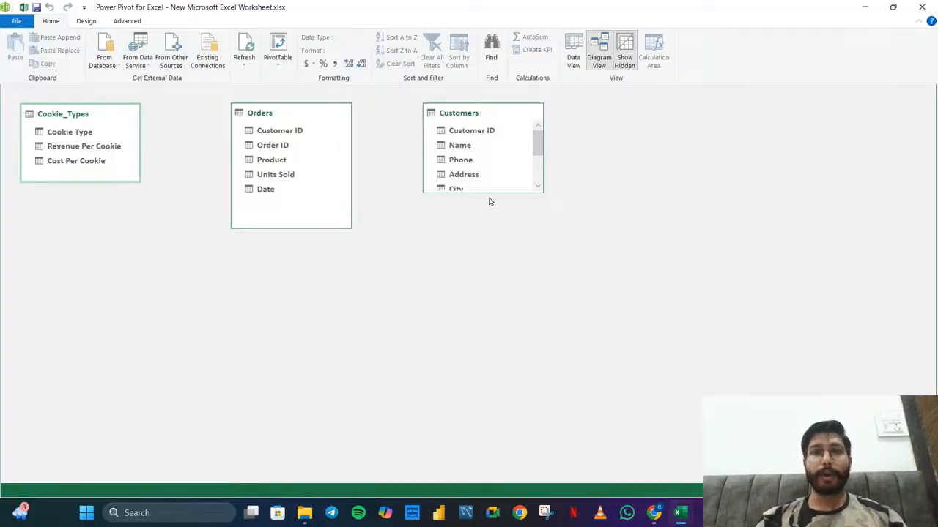
left_click_drag(490, 193, 509, 260)
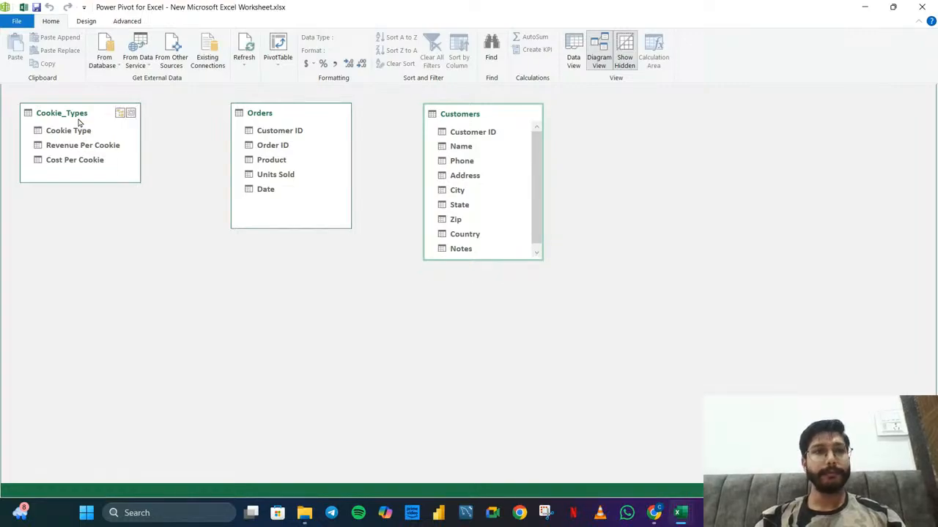
left_click_drag(79, 122, 134, 123)
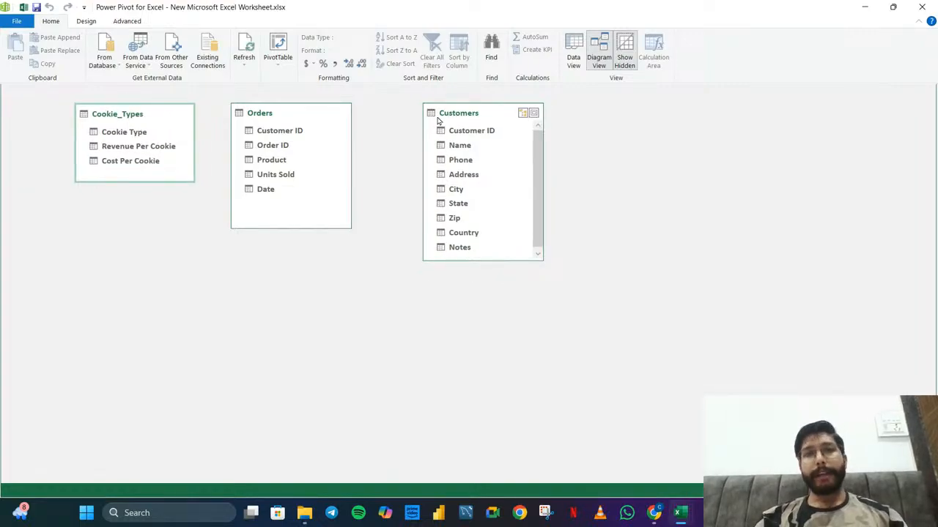
left_click_drag(438, 123, 395, 122)
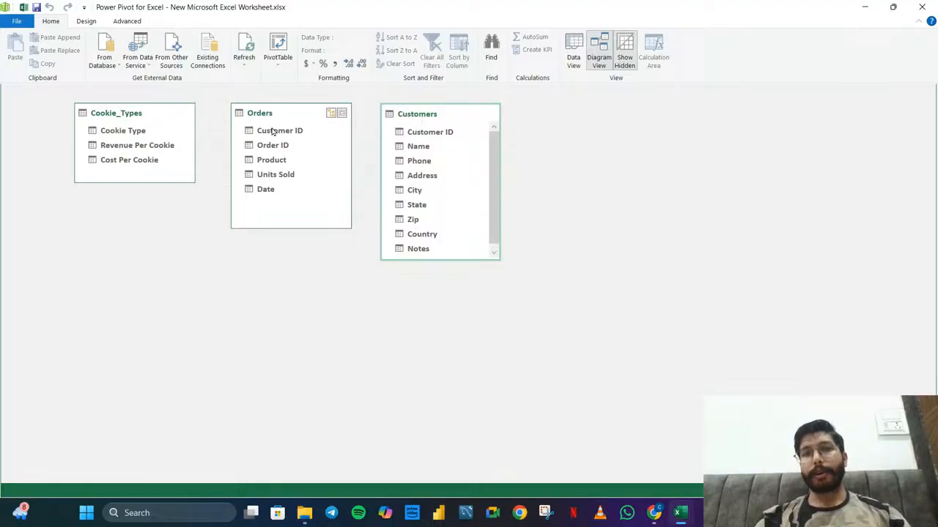
Create a relationship between Customer ID in Orders and Customer ID in Customers, and shift both tables towards Cookie_Types
mouse_move(272, 131)
left_mouse_down()
mouse_move(429, 132)
mouse_move(494, 113)
left_mouse_up()
scroll(406, 161, "up", 2)
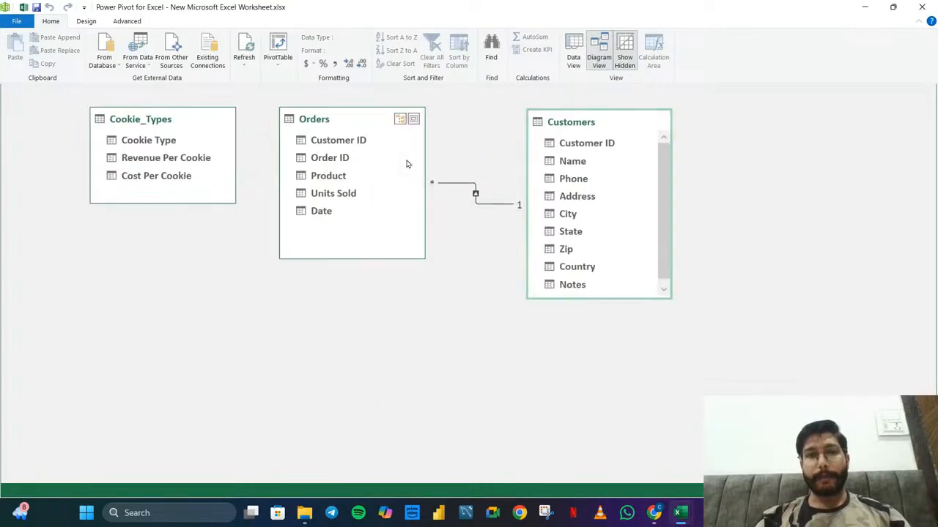
scroll(408, 164, "up", 1)
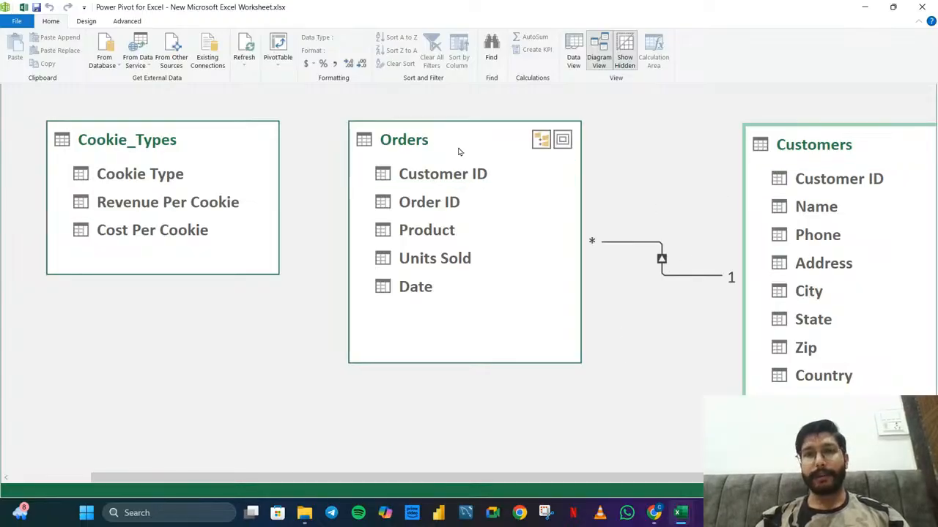
left_click_drag(459, 151, 411, 153)
left_click_drag(860, 136, 802, 139)
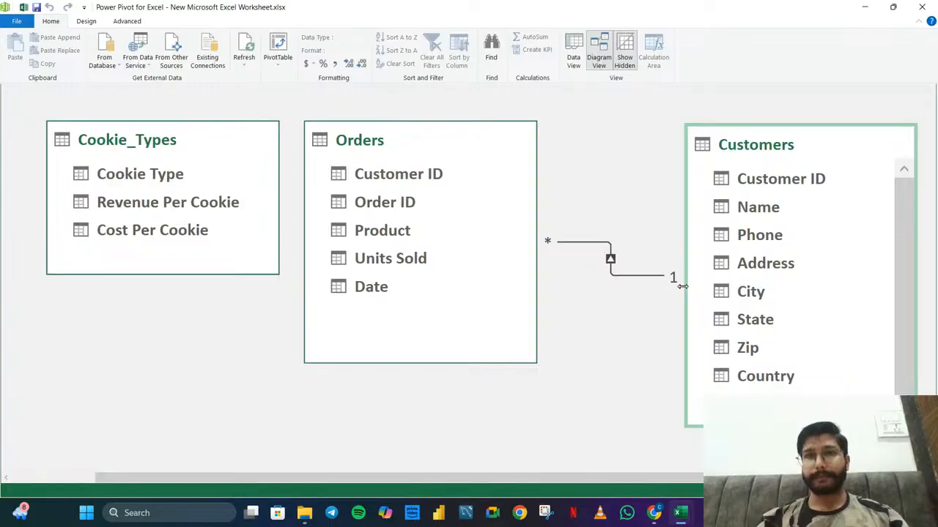
In the data view, compare the Customer ID columns of Customers and Orders, and check the Order ID filter values without filtering
left_click(573, 53)
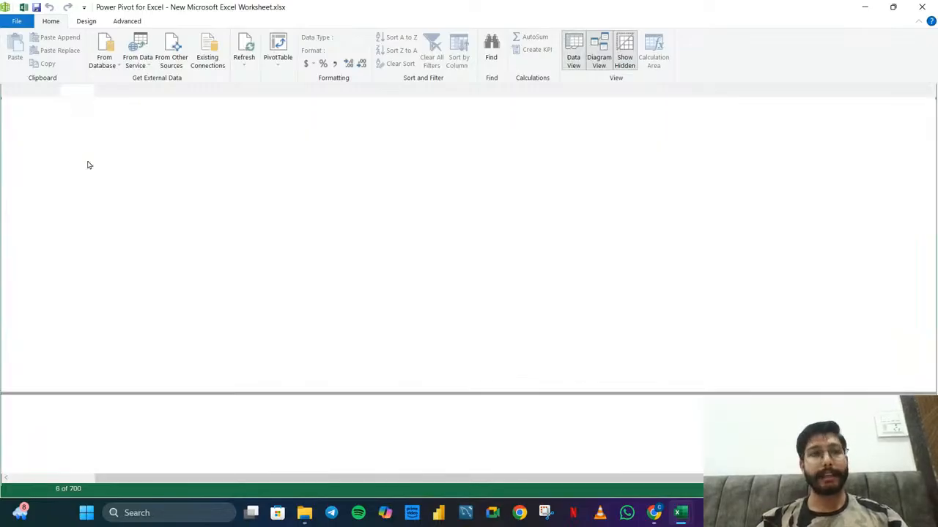
left_click(104, 480)
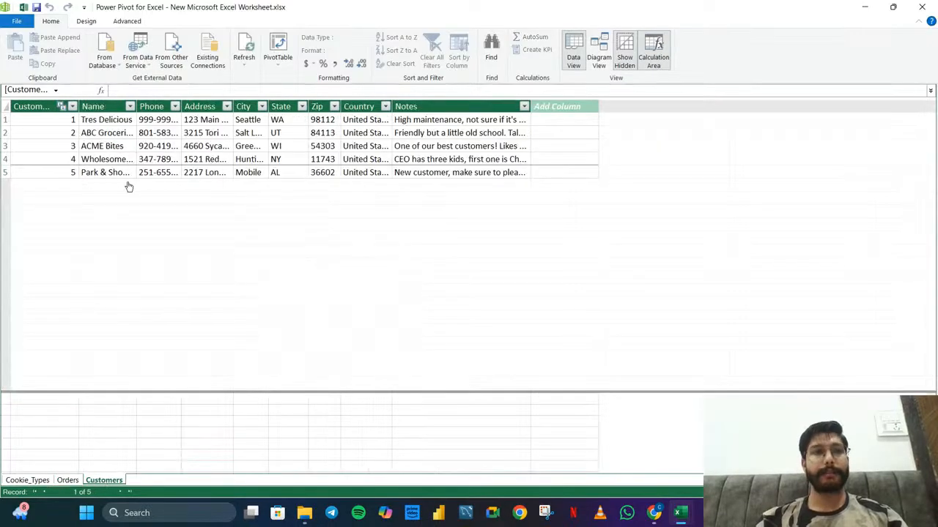
left_click(45, 107)
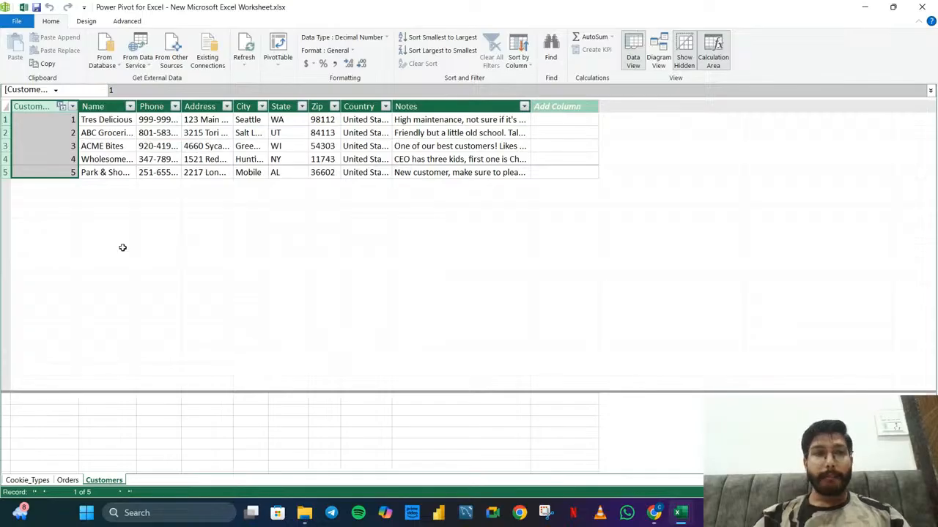
left_click(68, 480)
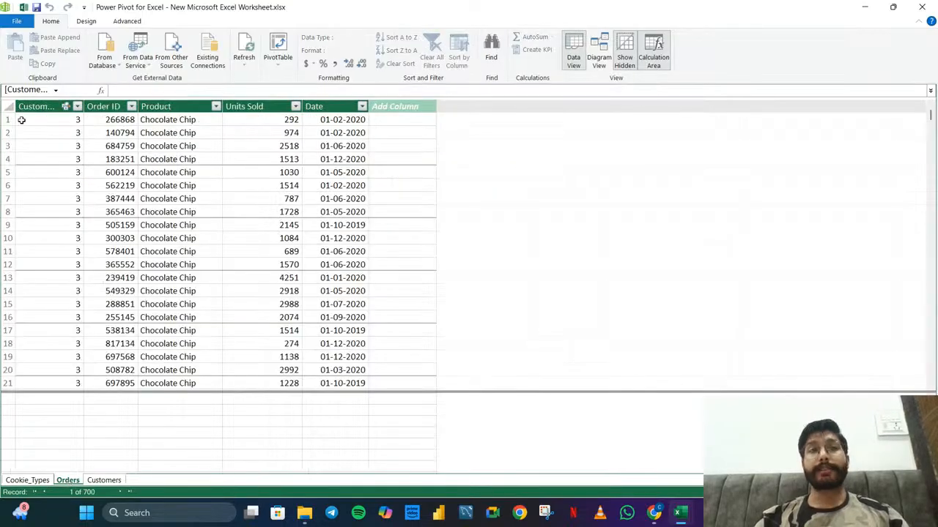
left_click(46, 108)
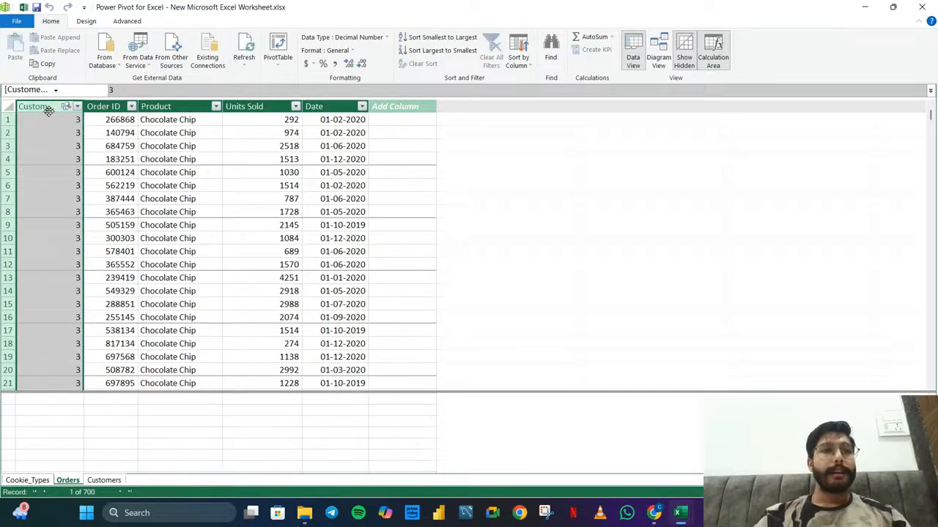
left_click(130, 109, "shift")
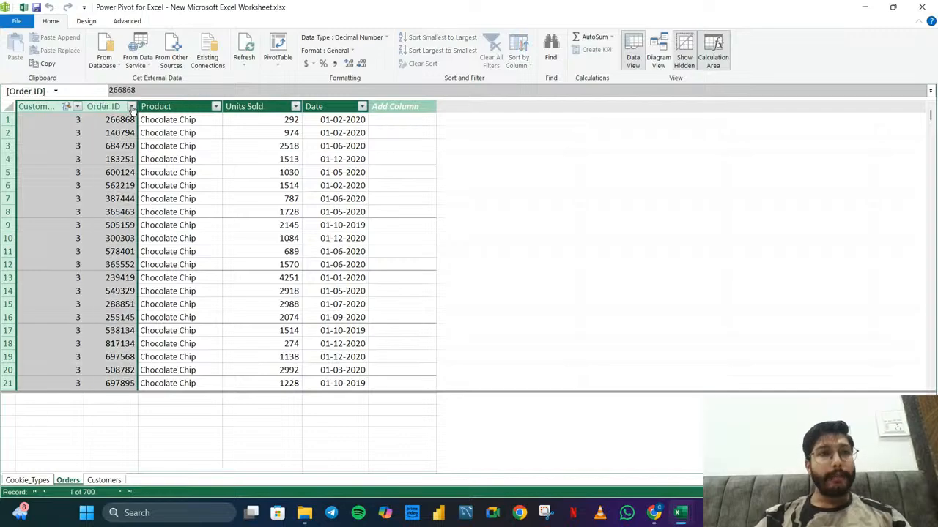
left_click(132, 107)
left_click(131, 107)
left_click(131, 107)
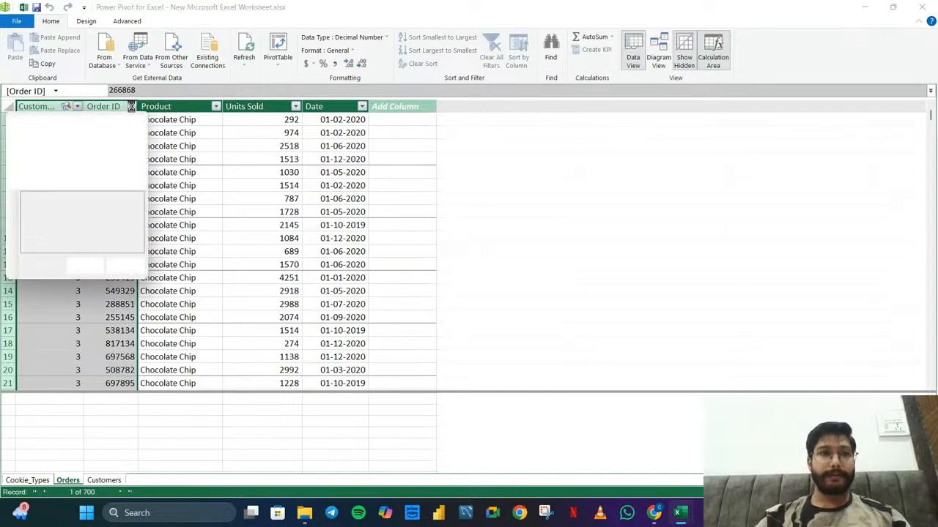
left_click(196, 146)
left_click_drag(70, 121, 67, 281)
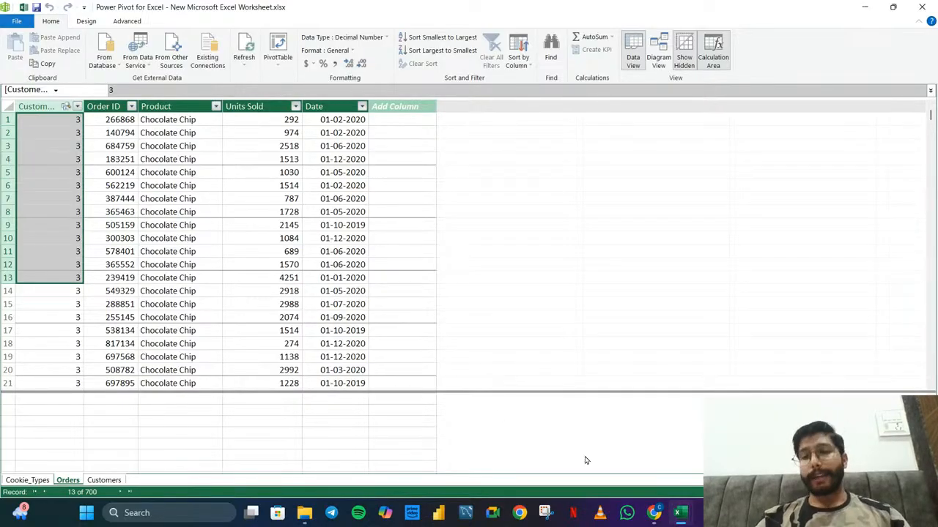
Return to the diagram view and move Customers and Orders further away from Cookie_Types
left_click(659, 53)
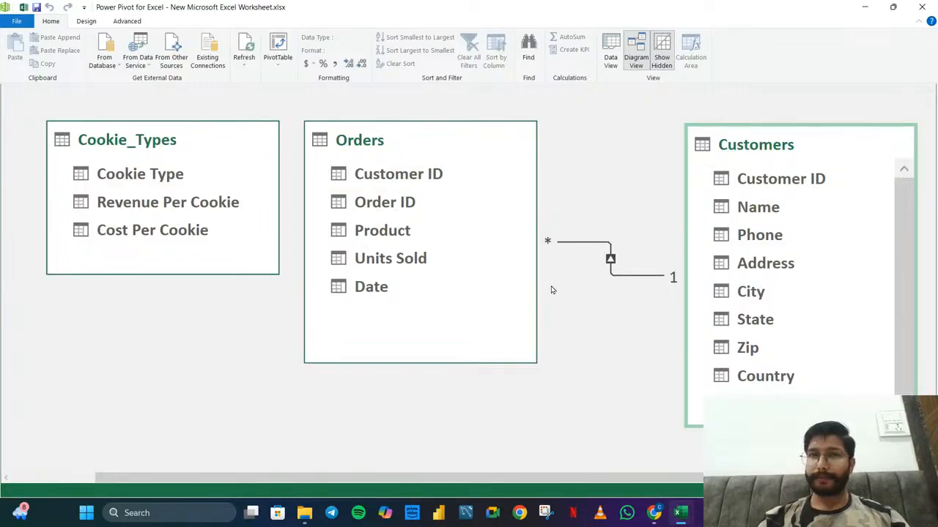
scroll(559, 284, "down", 3)
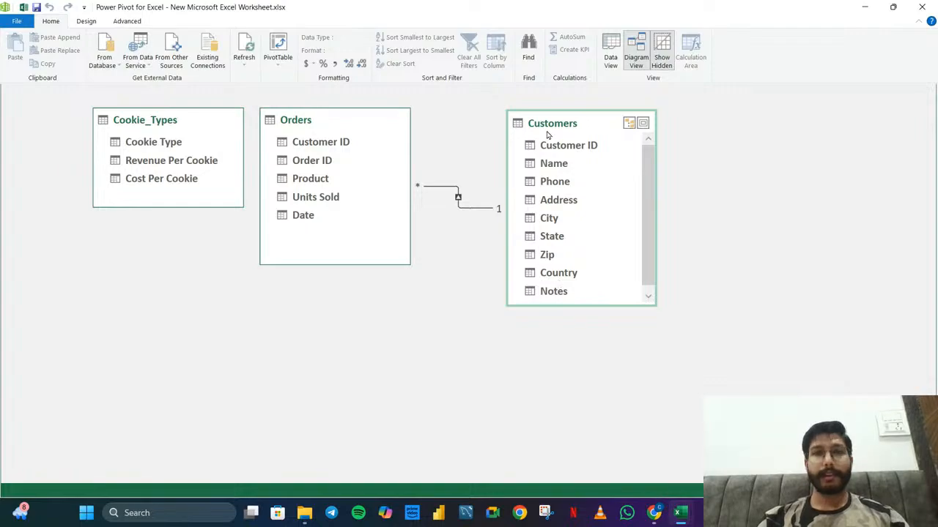
left_click_drag(547, 134, 603, 131)
left_click_drag(312, 123, 347, 126)
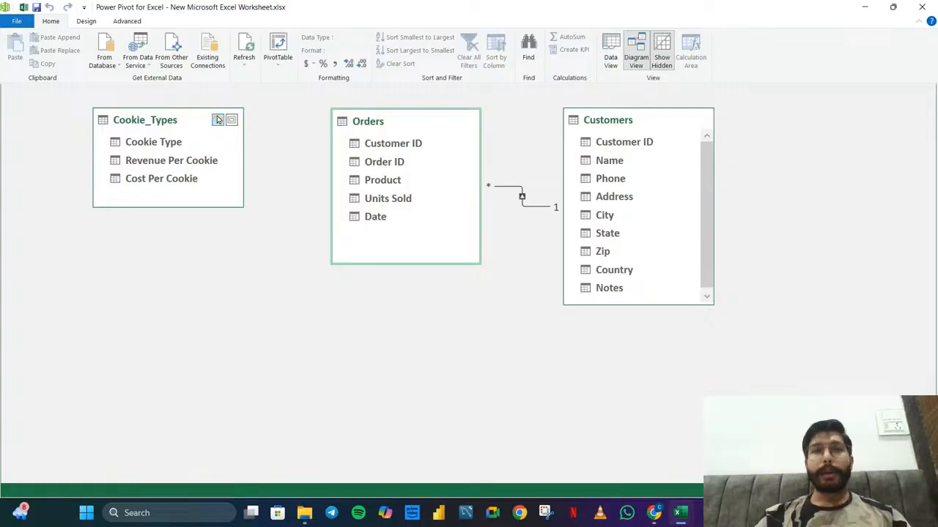
In the data view, compare the Cookie Type values in Cookie_Types with the Product filter values in Orders, without filtering
left_click(610, 53)
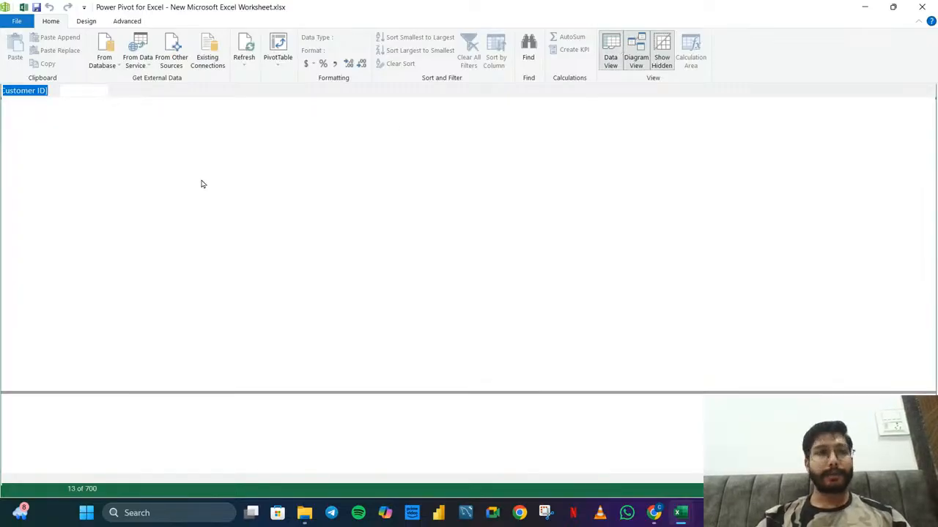
left_click(19, 480)
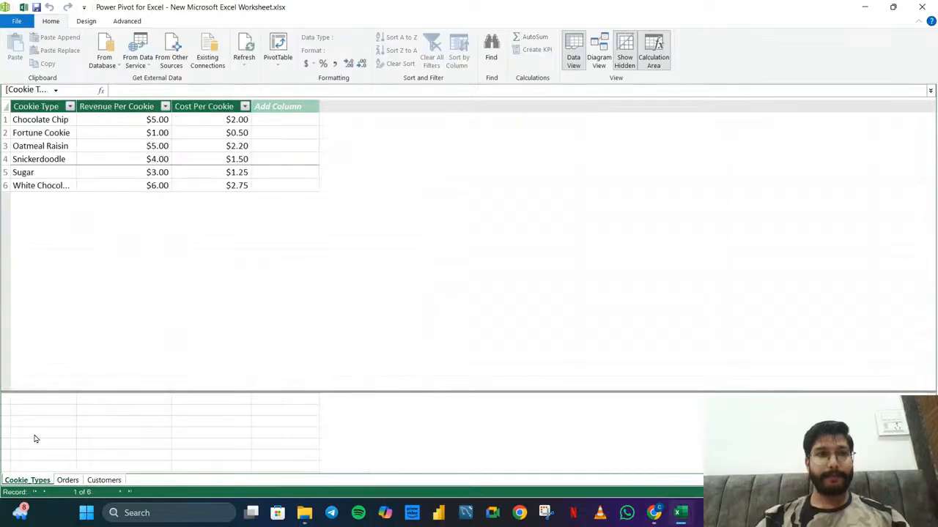
left_click_drag(37, 119, 44, 185)
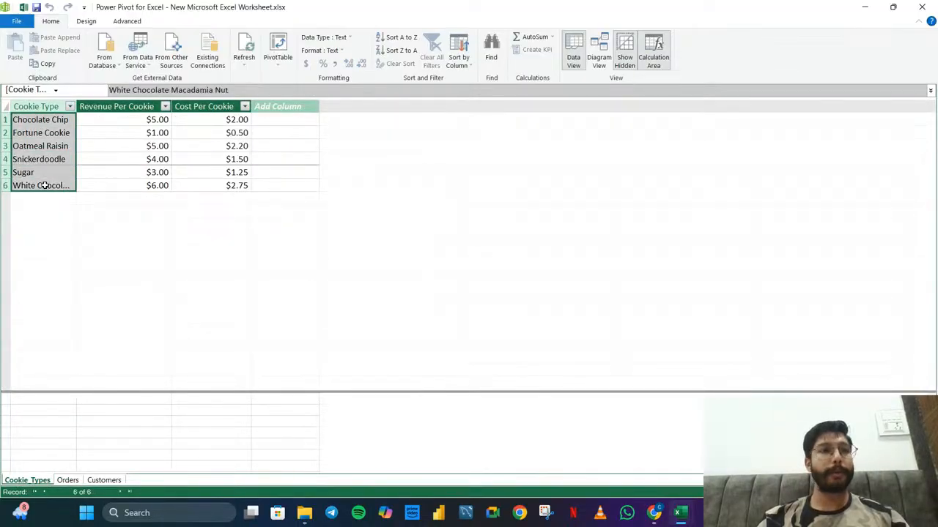
left_click(69, 484)
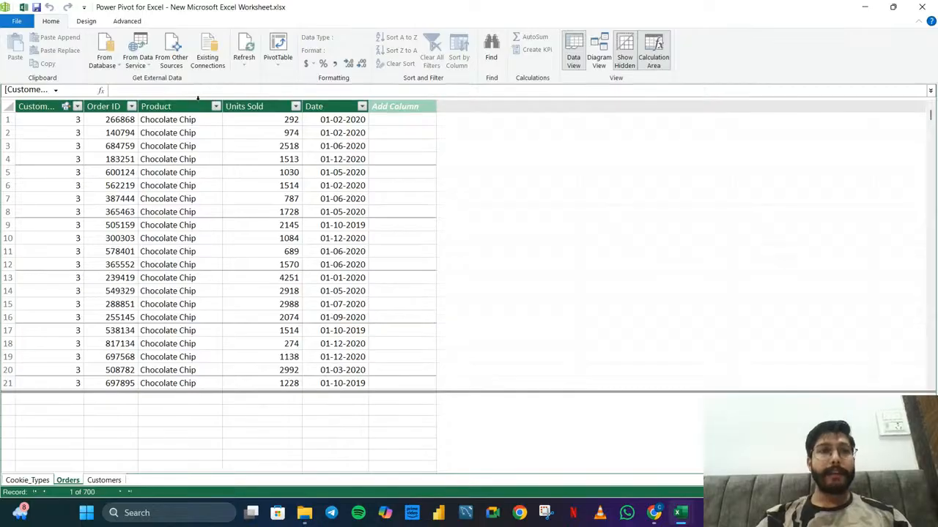
left_click(190, 109)
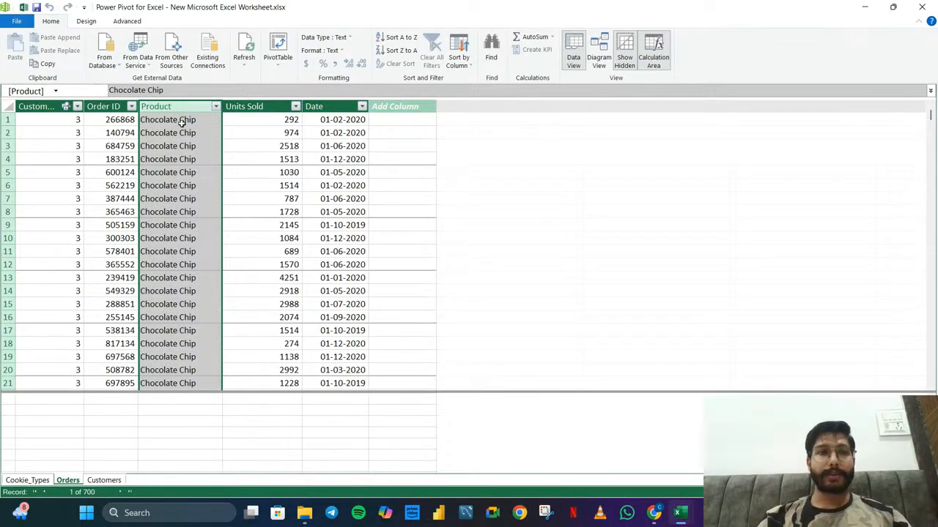
left_click(216, 106)
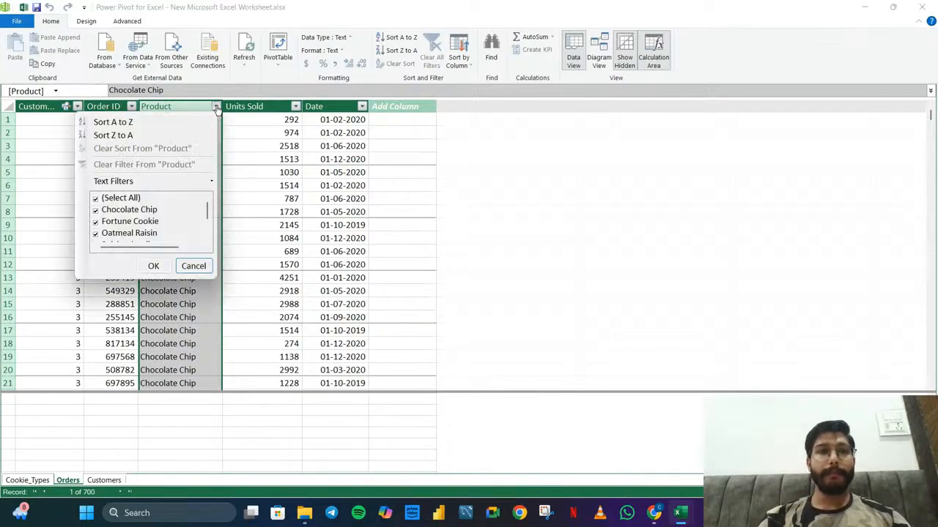
left_click(310, 357)
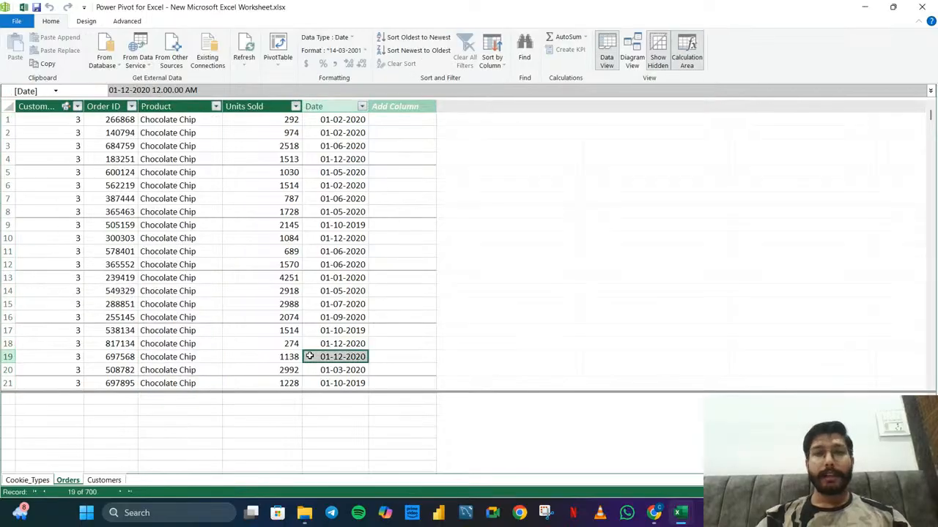
In the diagram view, relate Cookie Type in Cookie_Types to Product in Orders, and slightly rearrange the three table boxes
left_click(631, 57)
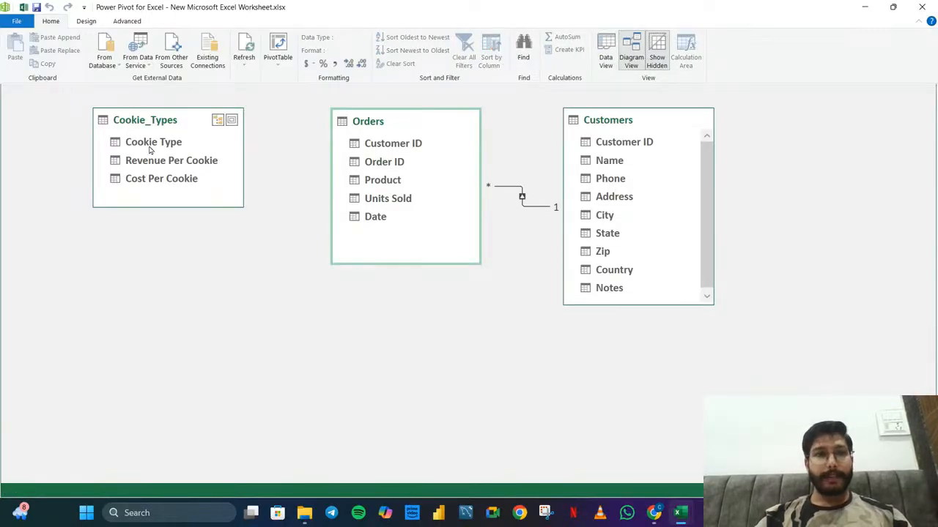
left_click_drag(150, 149, 375, 178)
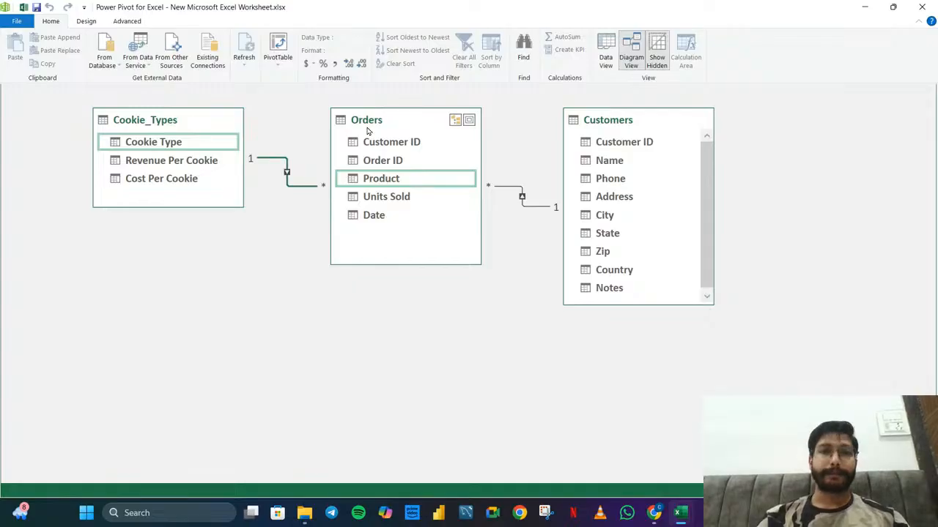
left_click_drag(612, 130, 595, 125)
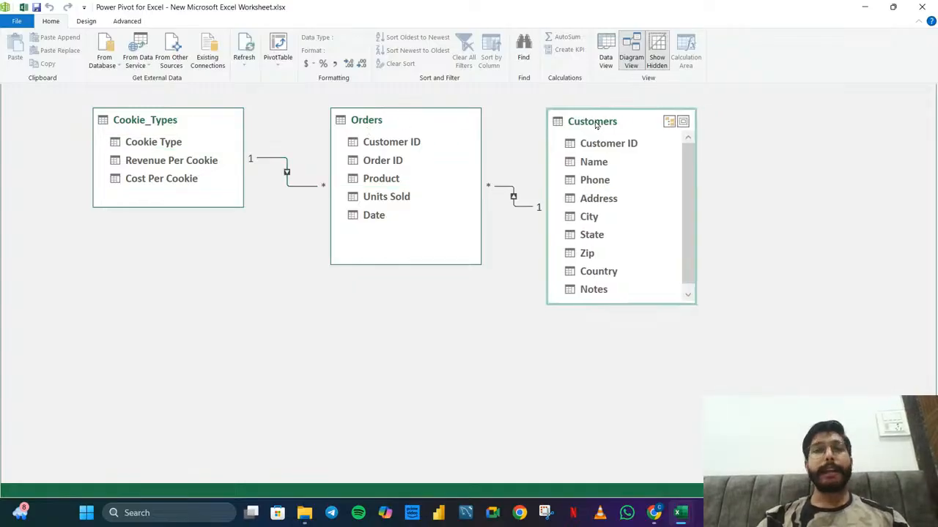
mouse_move(157, 124)
left_mouse_down()
mouse_move(179, 126)
mouse_move(151, 130)
left_mouse_up()
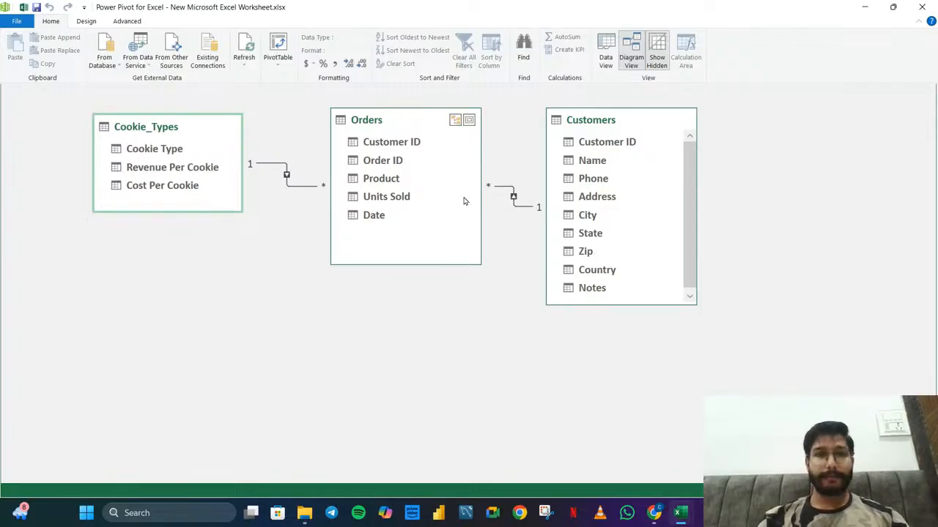
left_click_drag(386, 125, 388, 150)
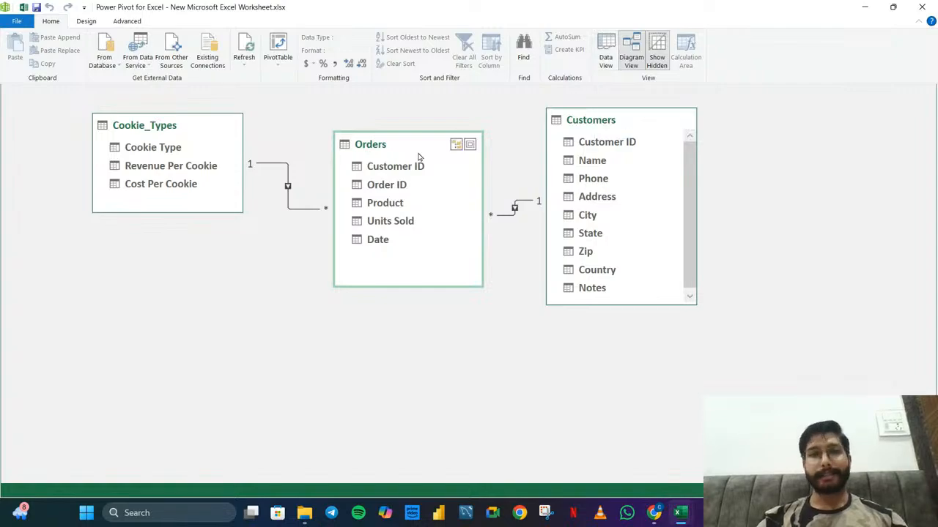
Move the Orders box slightly lower in the diagram, and switch to the data view to review Units Sold and the empty column in Orders
left_click_drag(410, 144, 399, 162)
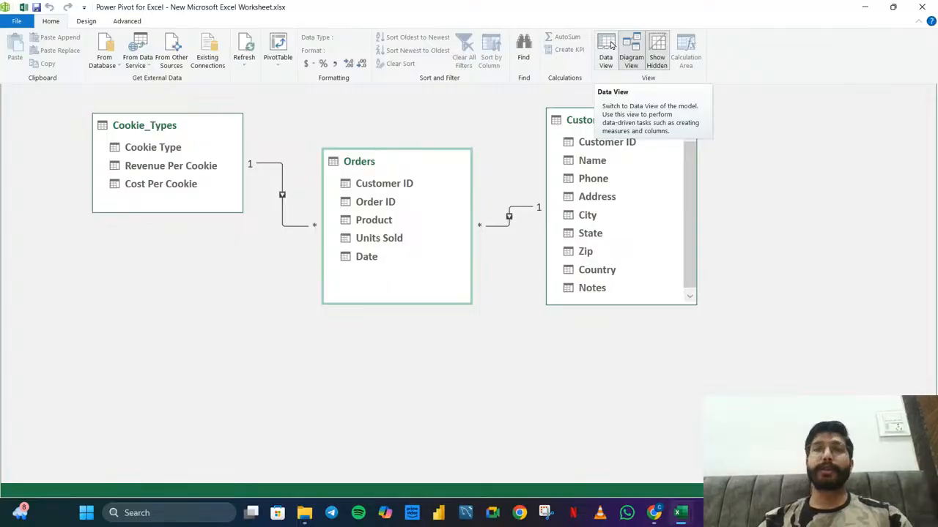
left_click(608, 49)
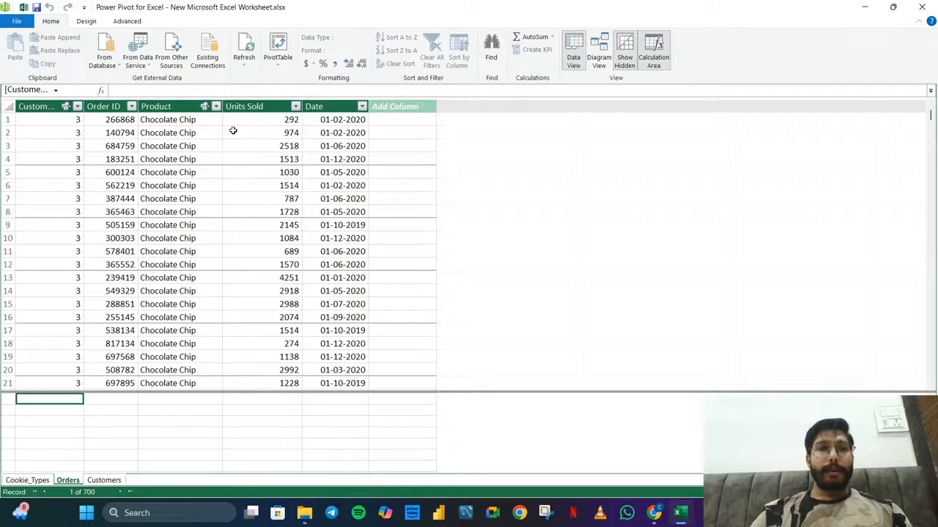
left_click(259, 107)
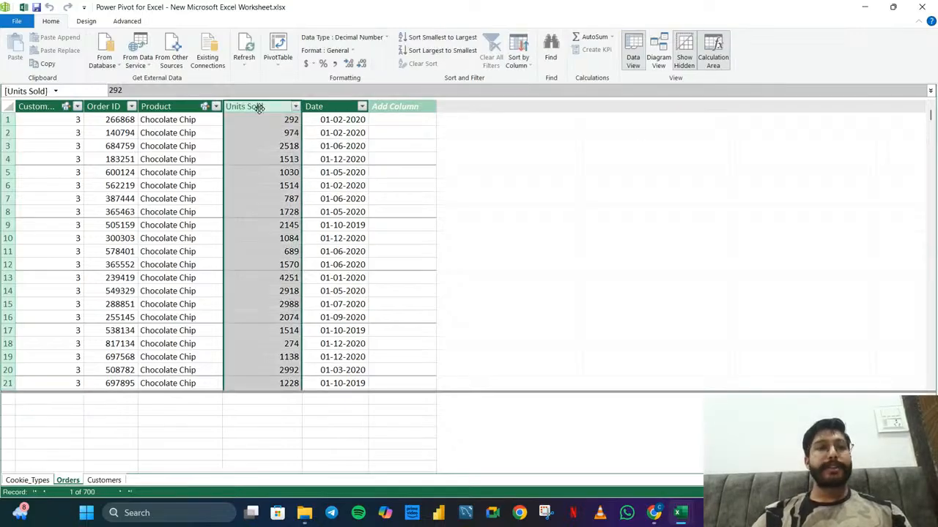
left_click(34, 483)
left_click(78, 486)
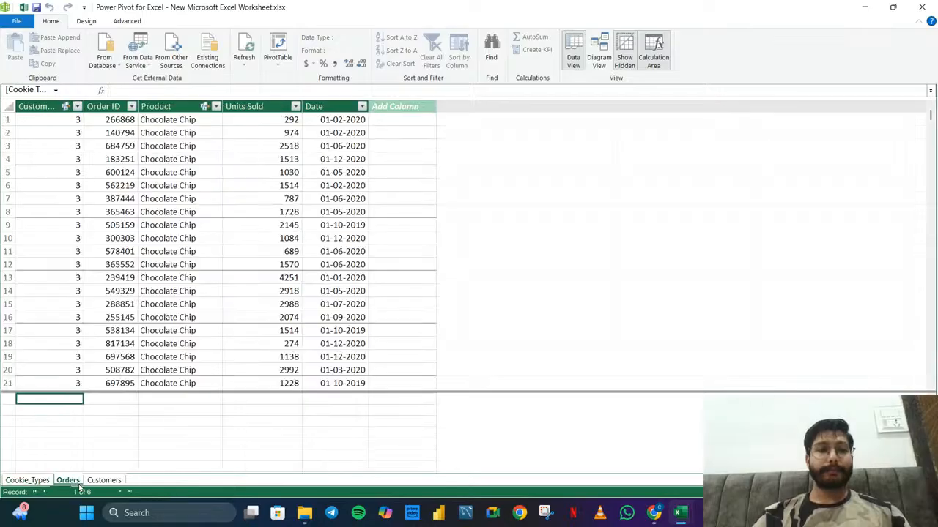
left_click(399, 107)
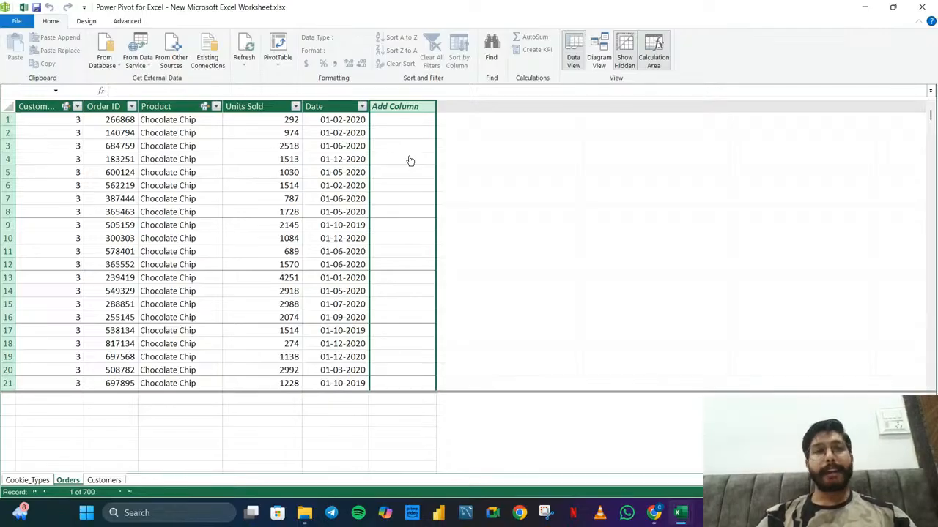
left_click(376, 89)
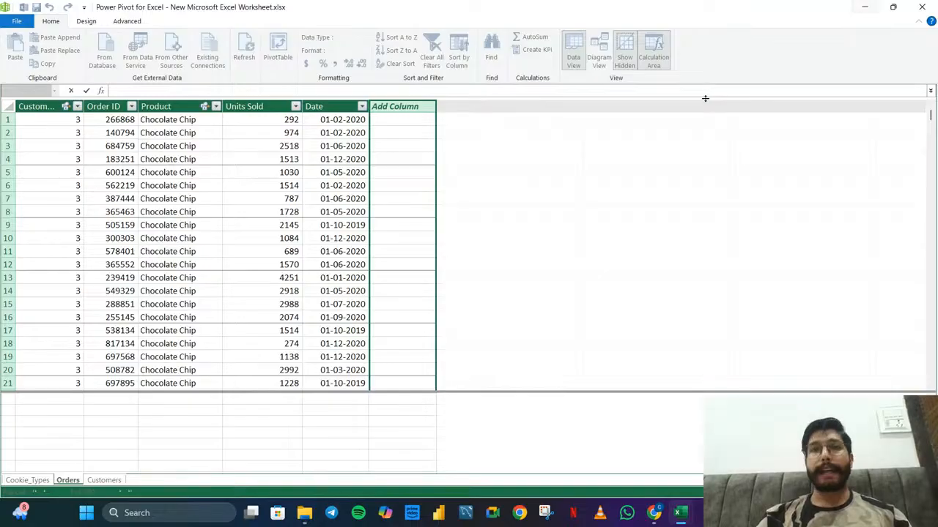
Switch to the Excel worksheet and enter the formula =SUM(F3:F24) in cell J10 of Sheet1
left_click(859, 6)
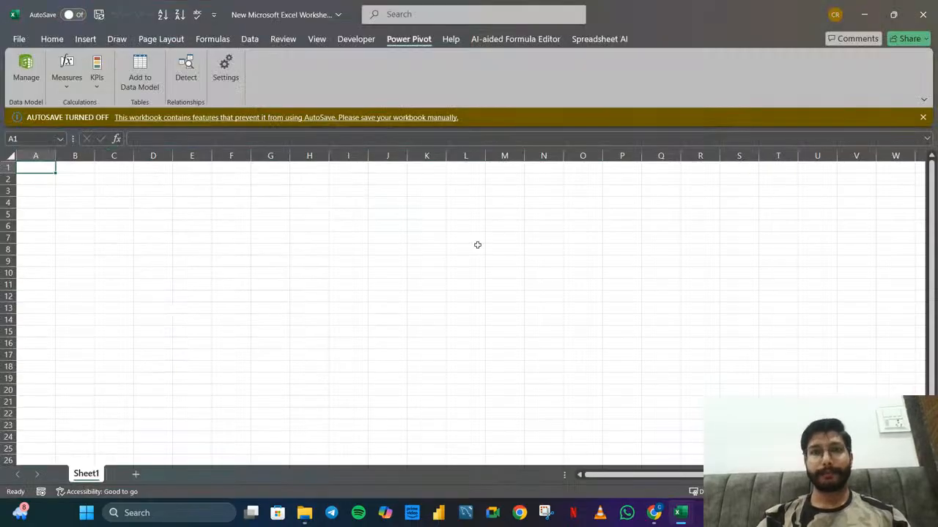
left_click(477, 248)
left_click(383, 270)
type("=")
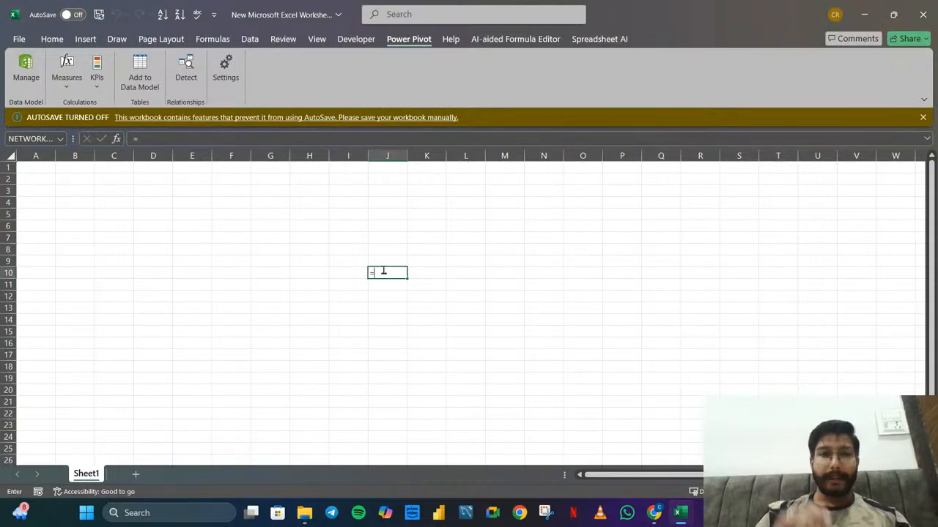
type("sum")
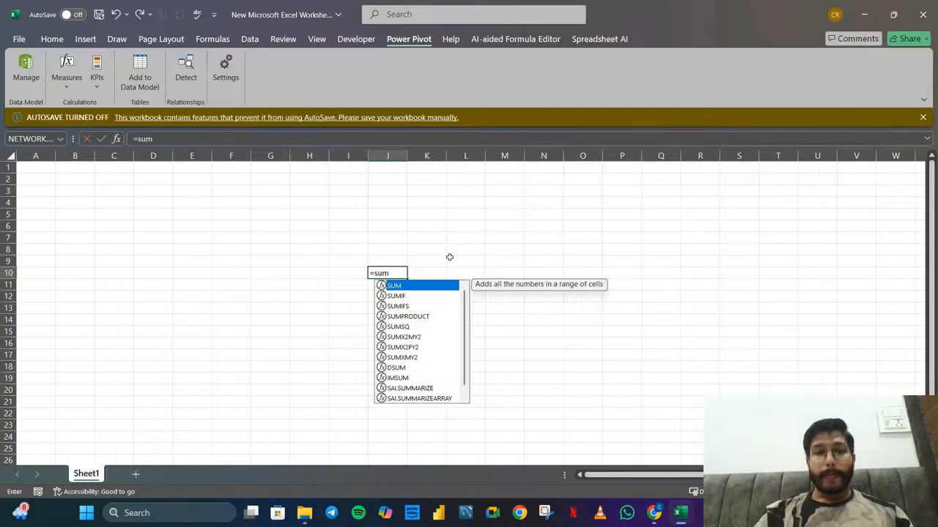
key("Tab")
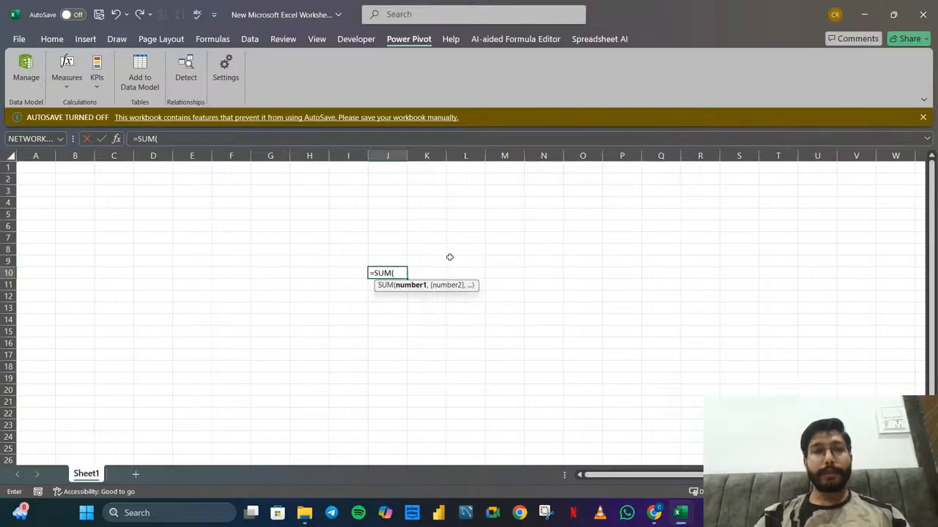
left_click_drag(233, 188, 242, 439)
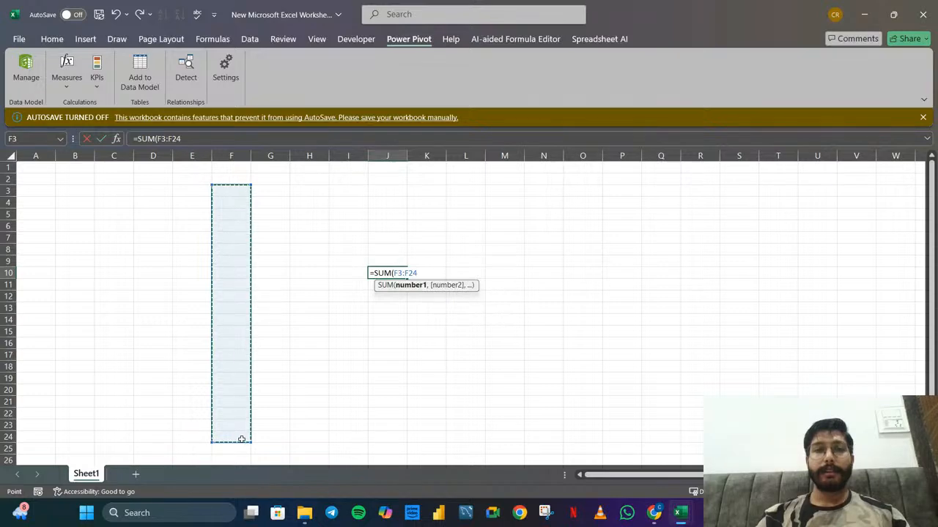
key("Return")
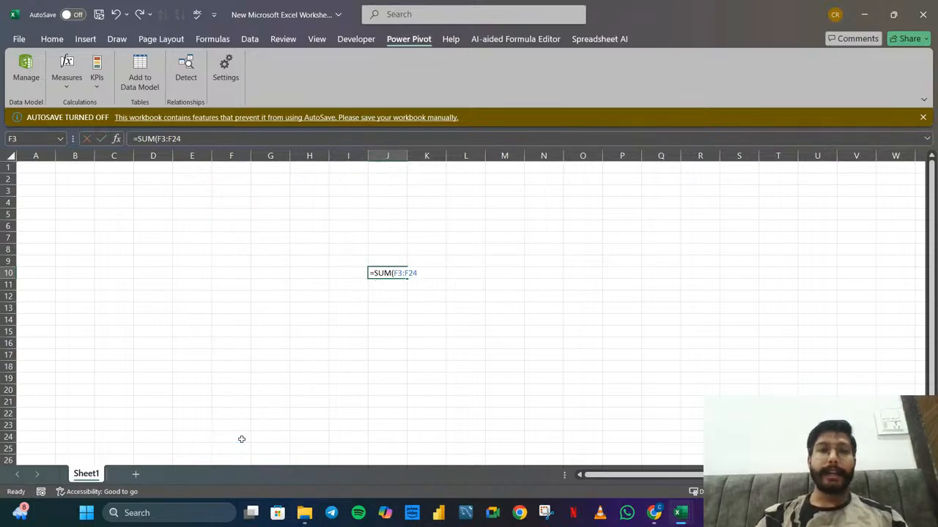
left_click(398, 273)
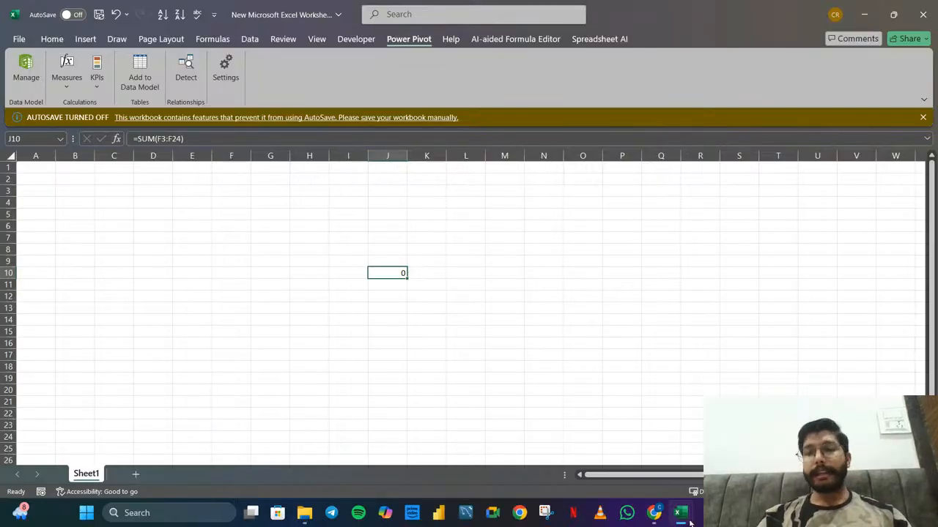
Switch back to Power Pivot and examine the empty column and the calculation area cells of the Orders table
mouse_move(680, 513)
left_click(741, 456)
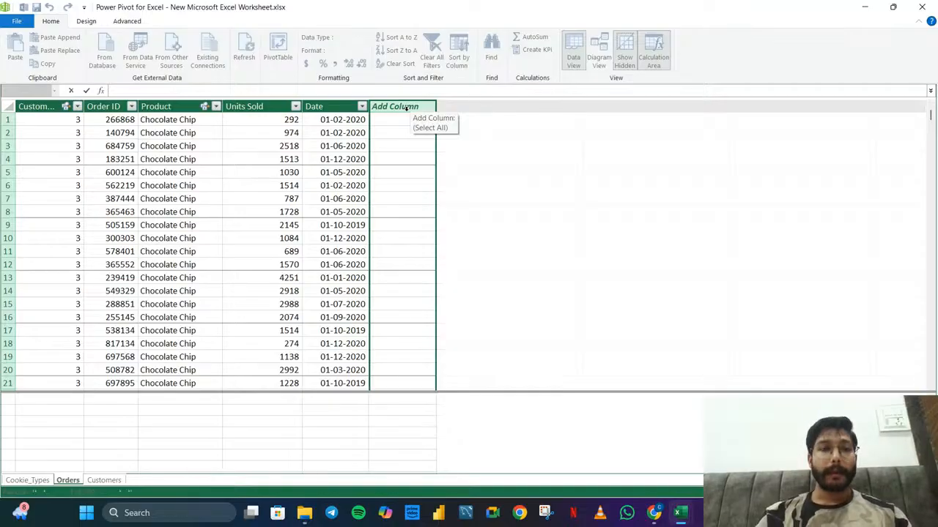
left_click(386, 405)
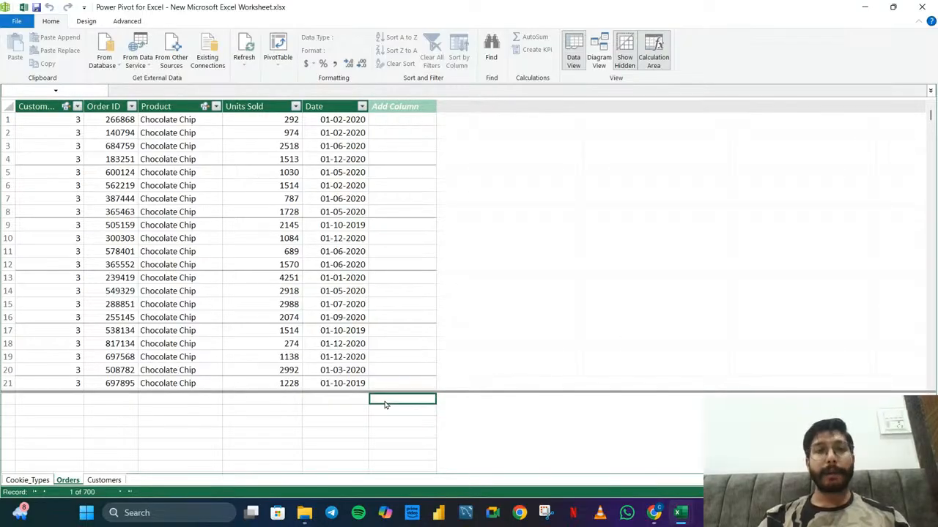
left_click(399, 106)
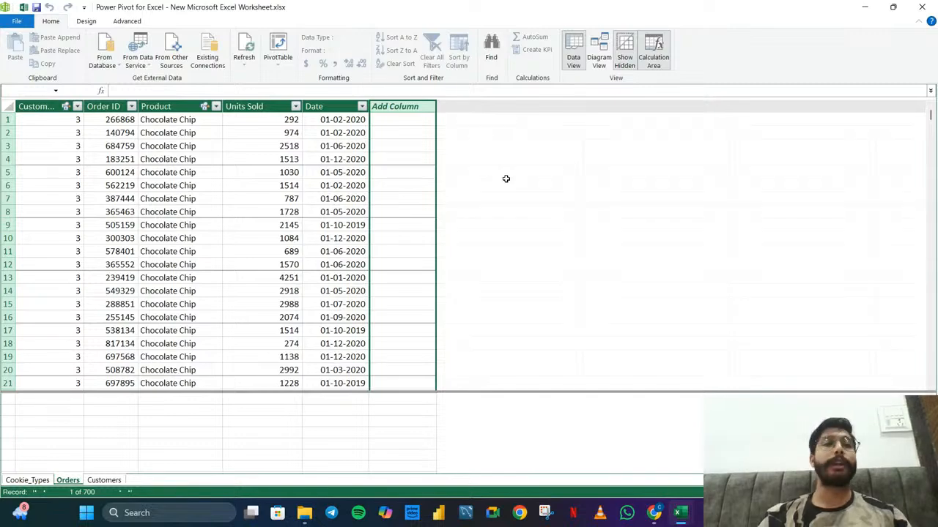
left_click(292, 92)
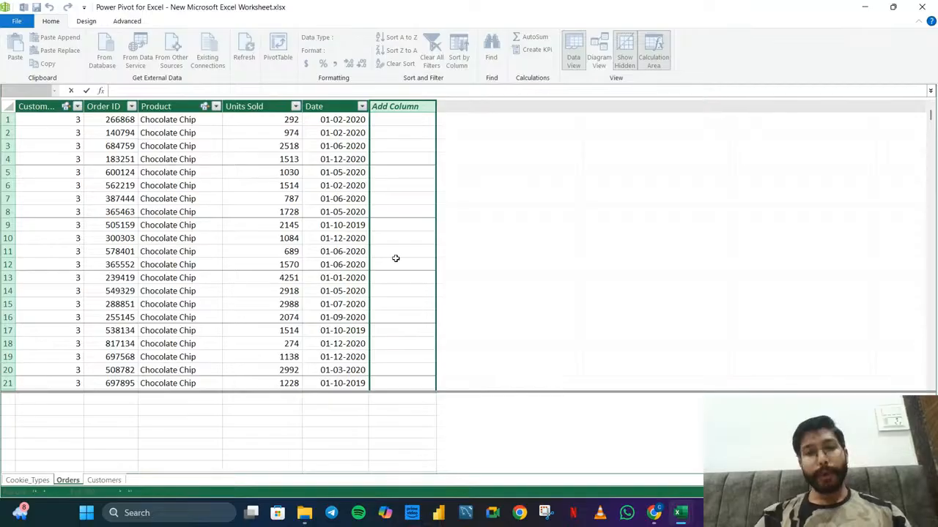
left_click(403, 409)
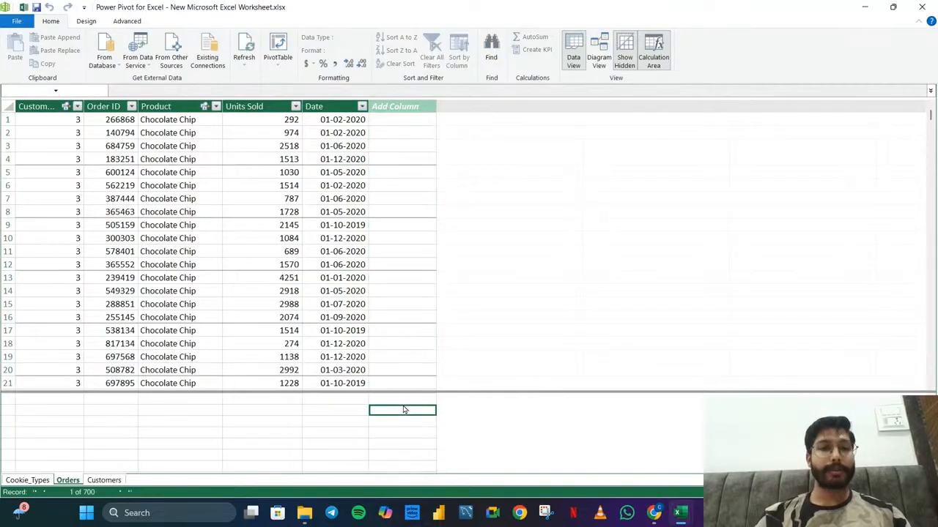
left_click(414, 400)
left_click(387, 415)
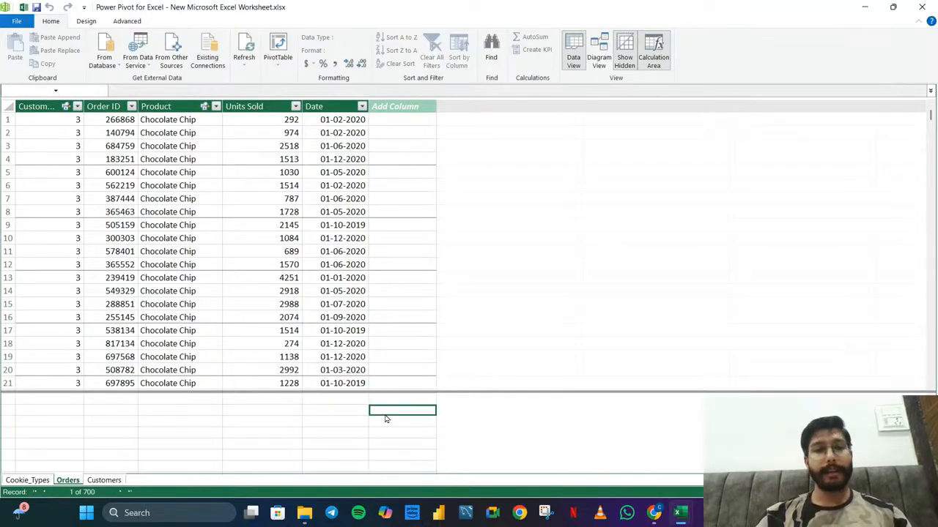
left_click(354, 412)
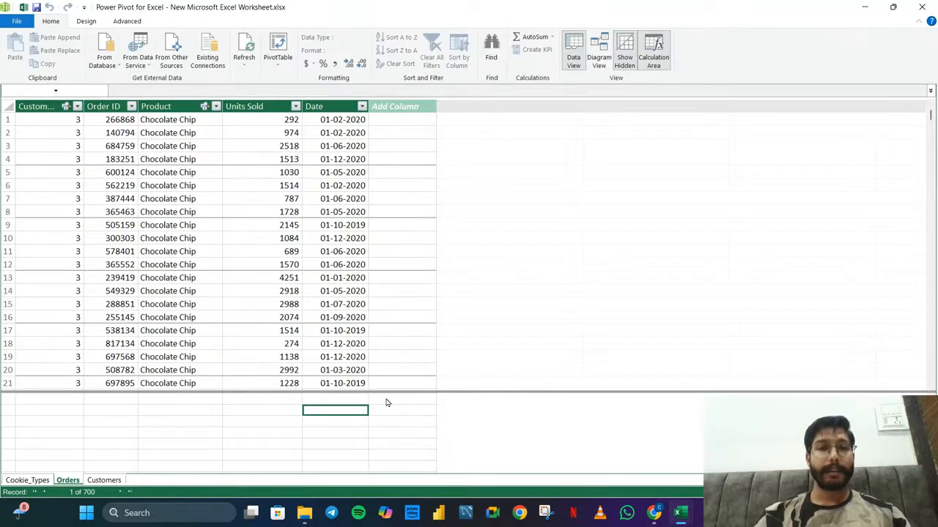
left_click(385, 401)
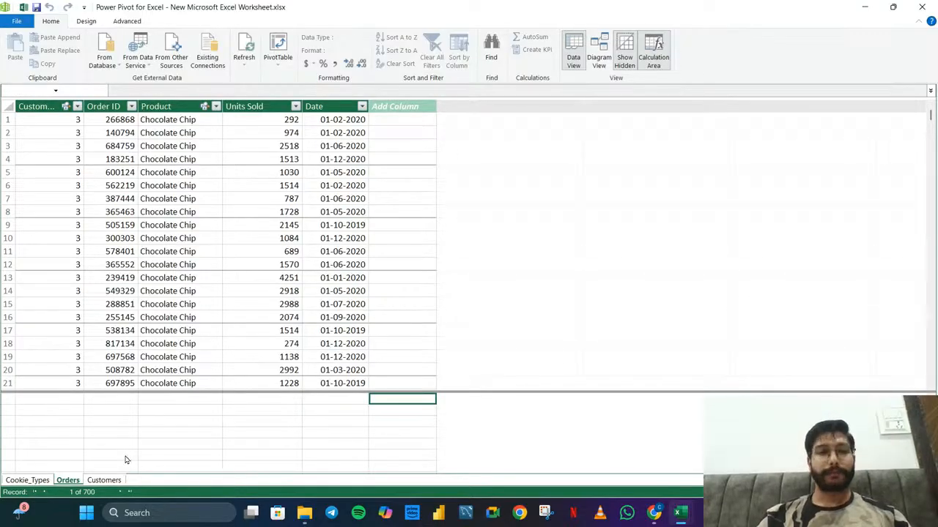
Check the Cookie_Types table, and add a new column named Revenue to the Orders table
left_click(42, 486)
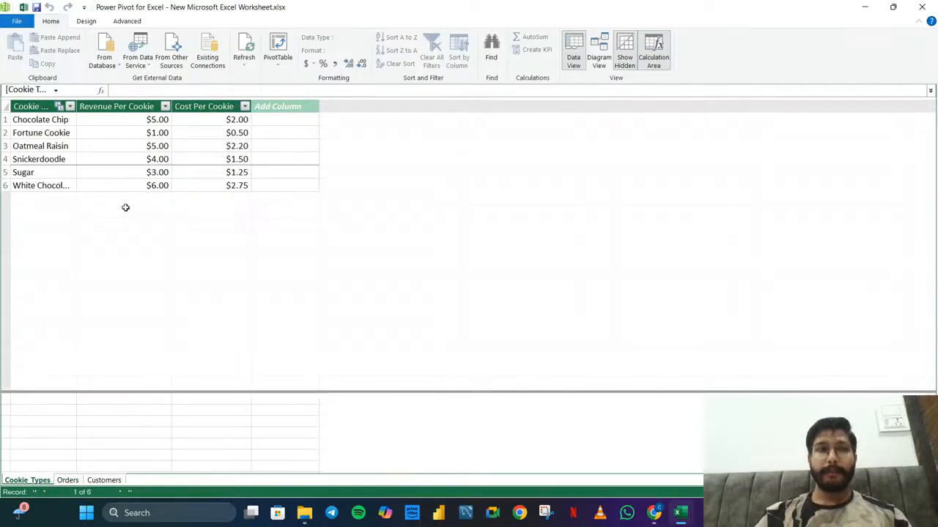
left_click(68, 481)
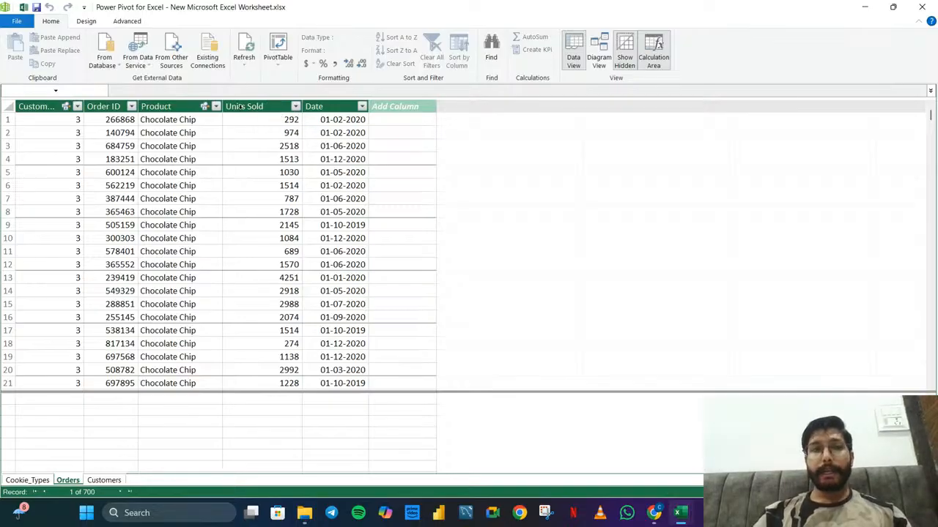
left_click(416, 108)
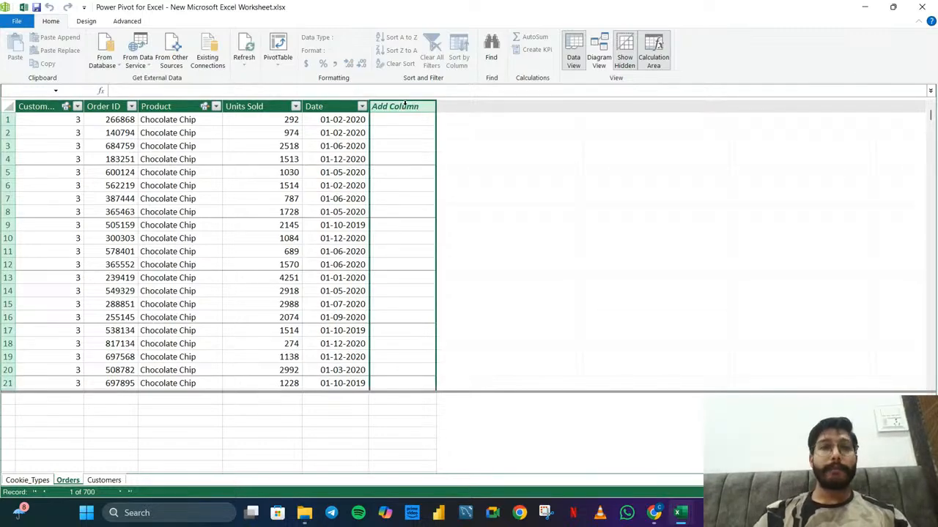
double_click(398, 107)
type("Revenue")
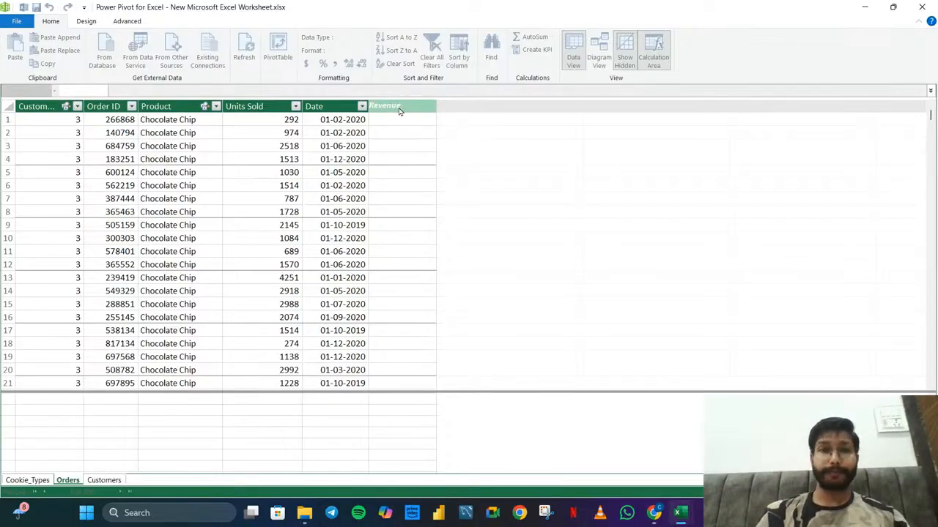
left_click(546, 167)
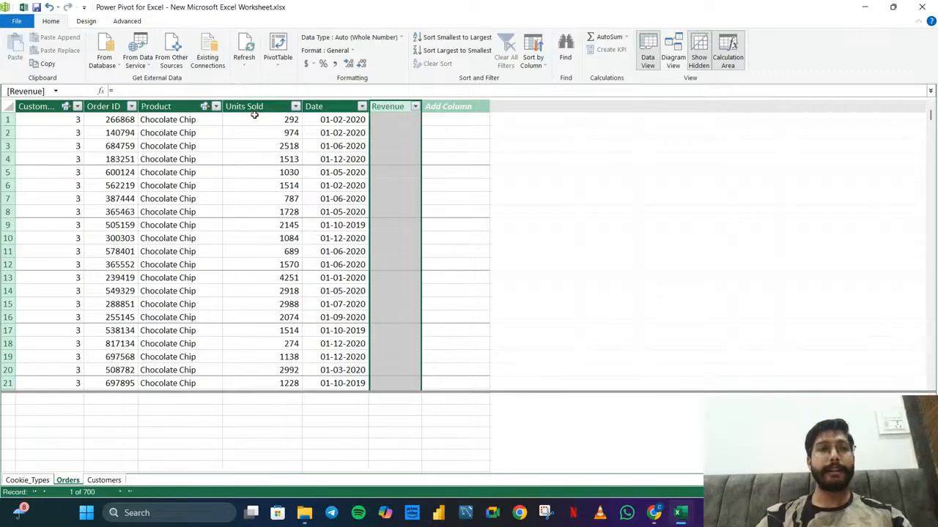
Check the price columns of the Cookie_Types table, and return to the Revenue column of the Orders table
left_click(27, 480)
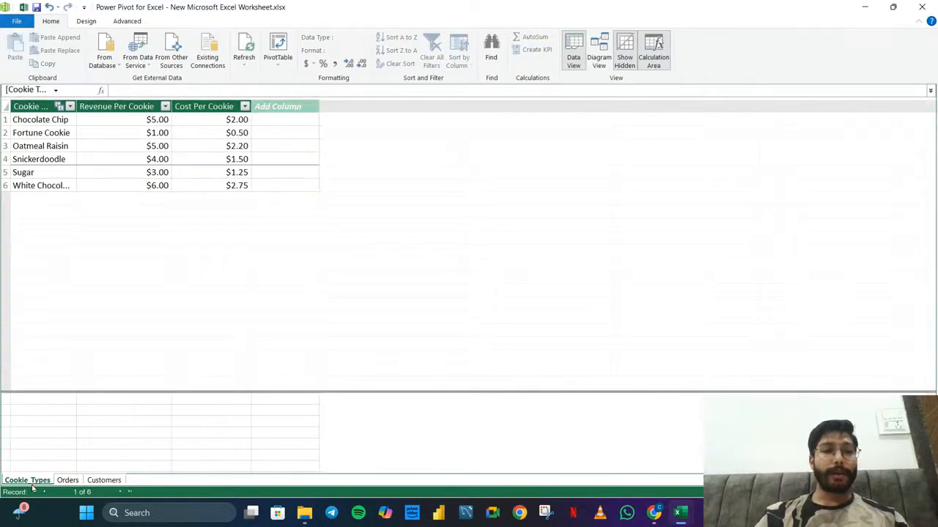
left_click(68, 481)
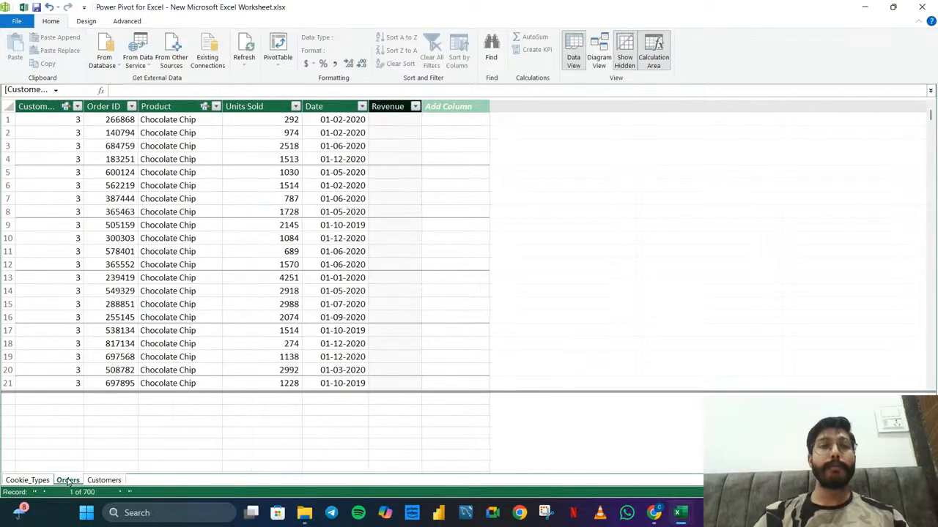
left_click(391, 106)
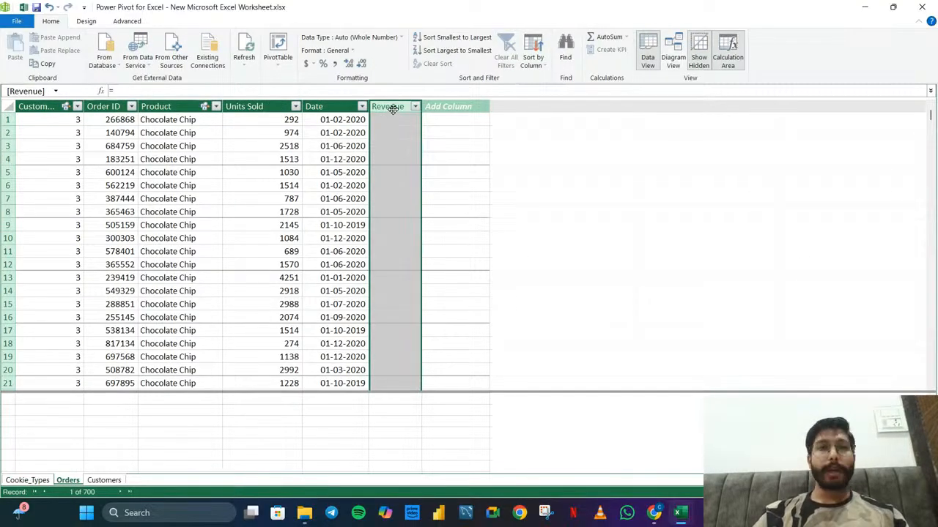
left_click(400, 93)
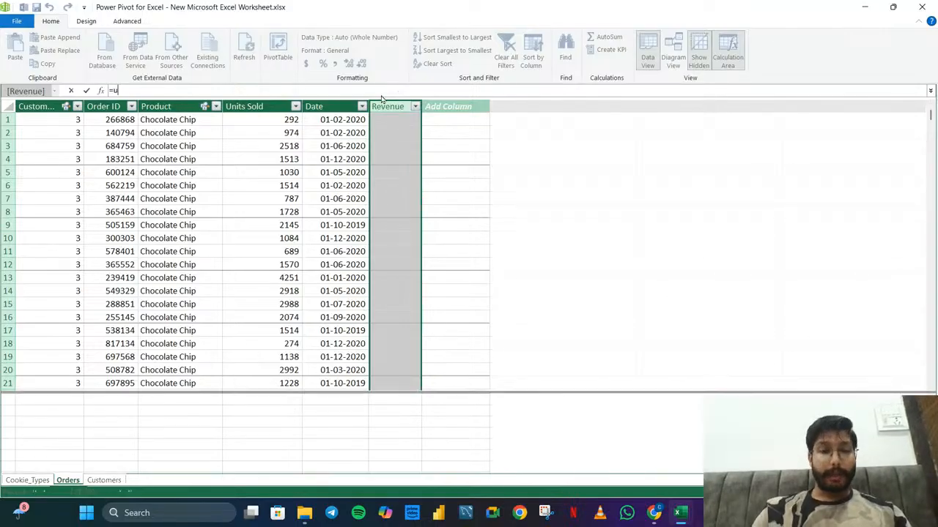
type("unitsw")
key("BackSpace")
key("BackSpace")
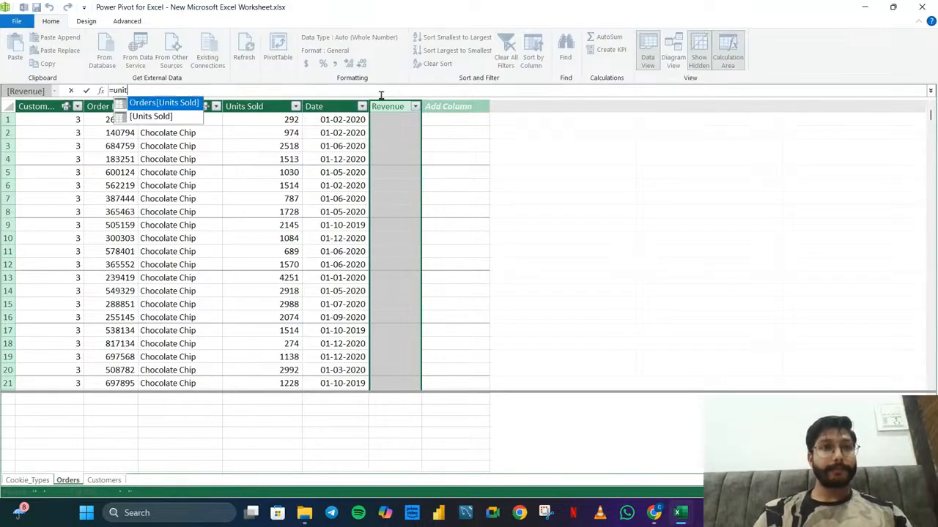
key("Tab")
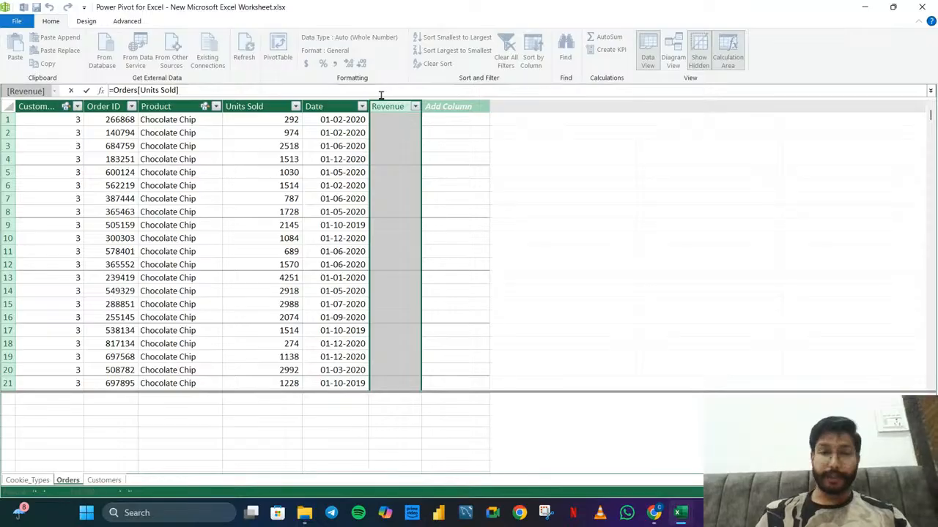
type("*")
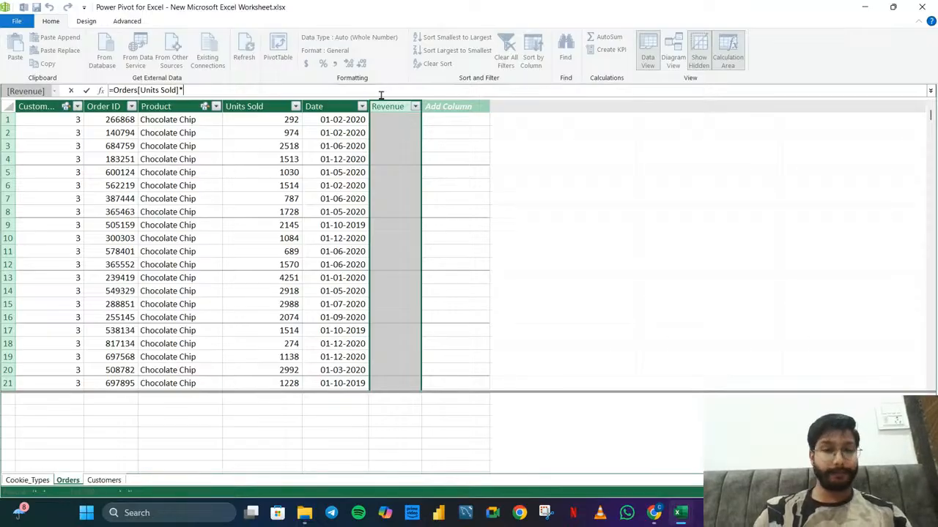
type("cook")
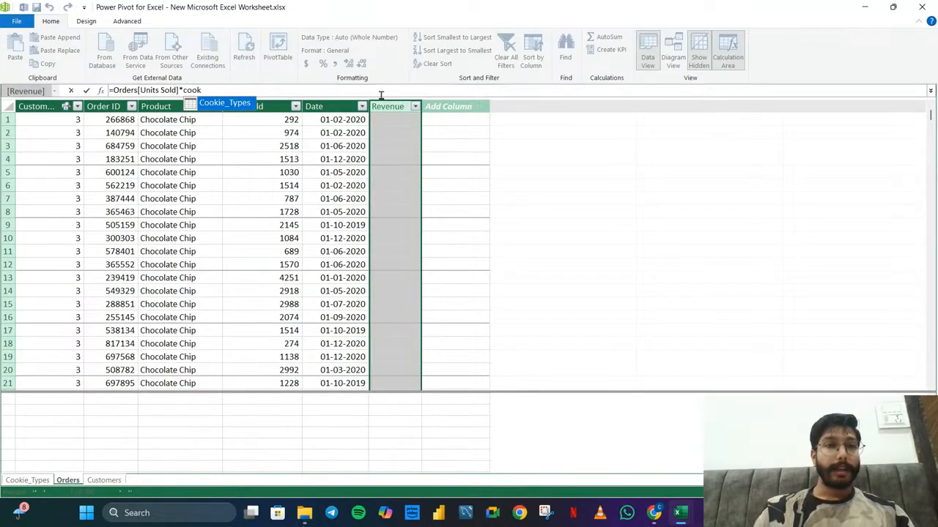
key("Tab")
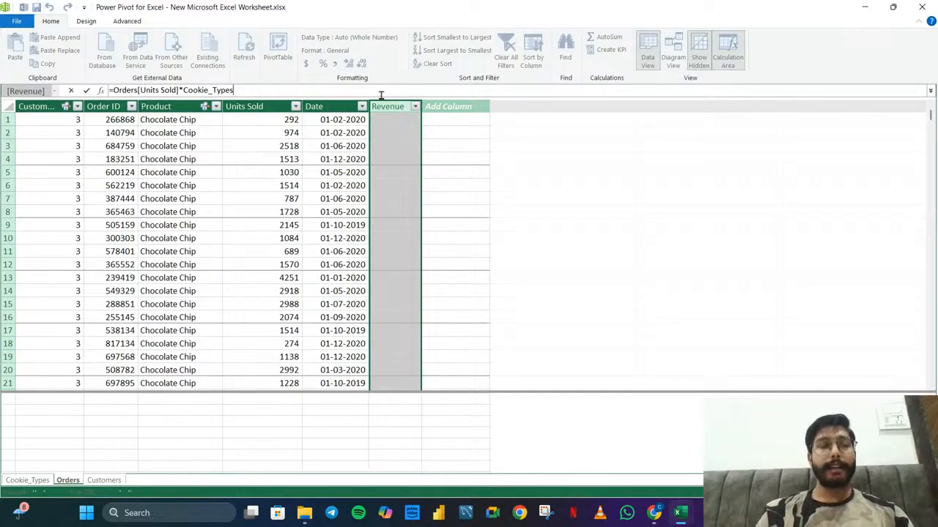
key("BackSpace")
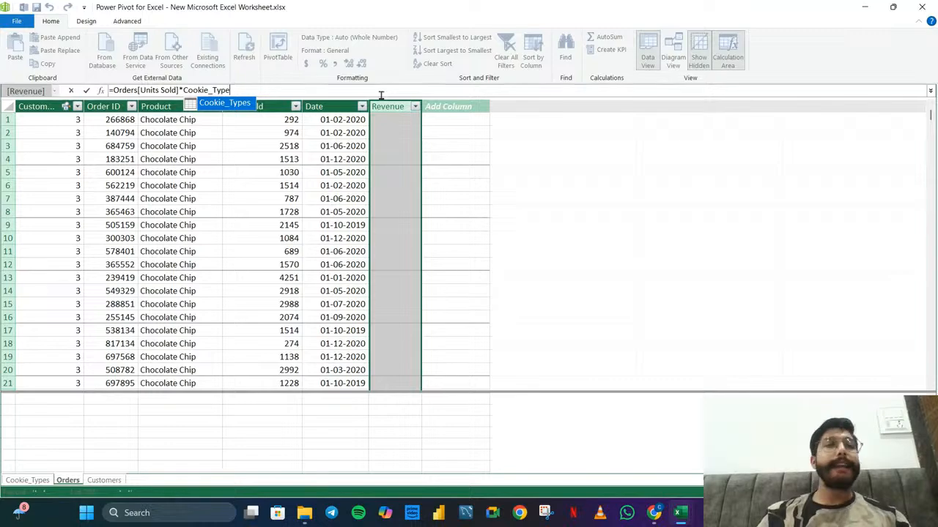
key("BackSpace")
key("BackSpace")
key("BackSpace")
key("BackSpace")
key("BackSpace")
key("BackSpace")
key("BackSpace")
key("BackSpace")
key("BackSpace")
key("BackSpace")
key("BackSpace")
key("BackSpace")
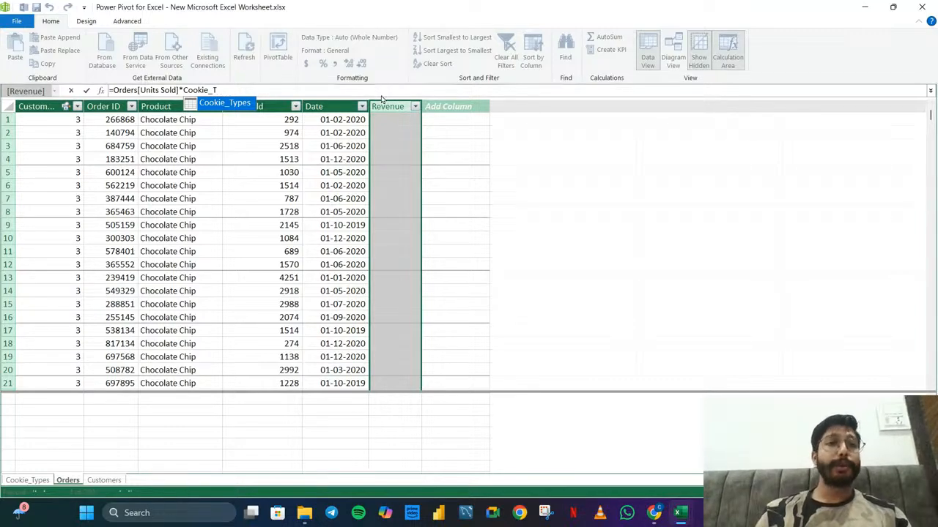
key("BackSpace")
key("BackSpace")
key("BackSpace")
key("BackSpace")
key("BackSpace")
key("BackSpace")
key("BackSpace")
key("BackSpace")
key("BackSpace")
key("BackSpace")
key("BackSpace")
key("BackSpace")
key("BackSpace")
key("BackSpace")
key("BackSpace")
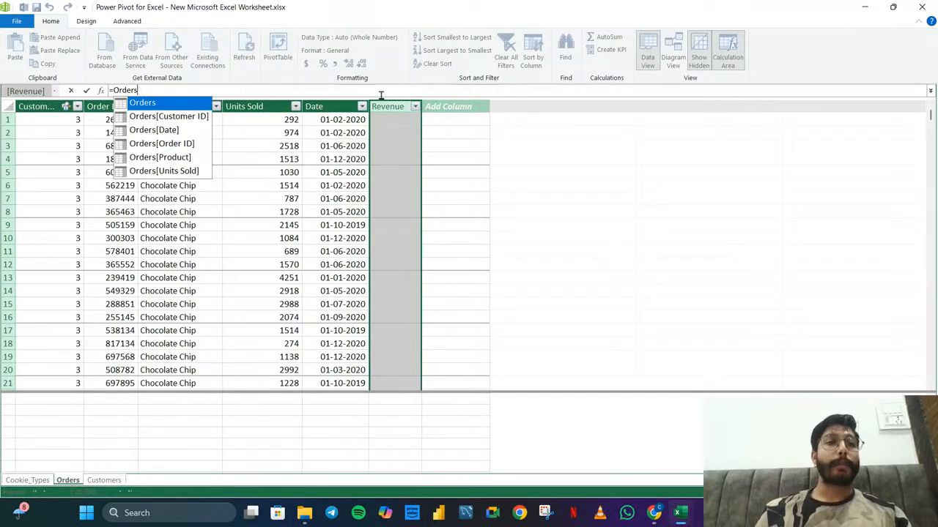
key("BackSpace")
key("BackSpace")
key("BackSpace")
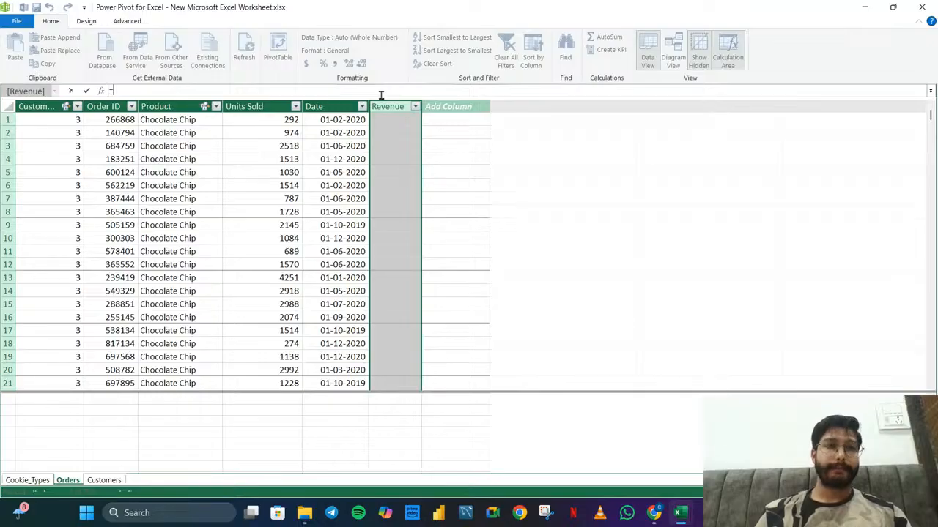
type("cooki")
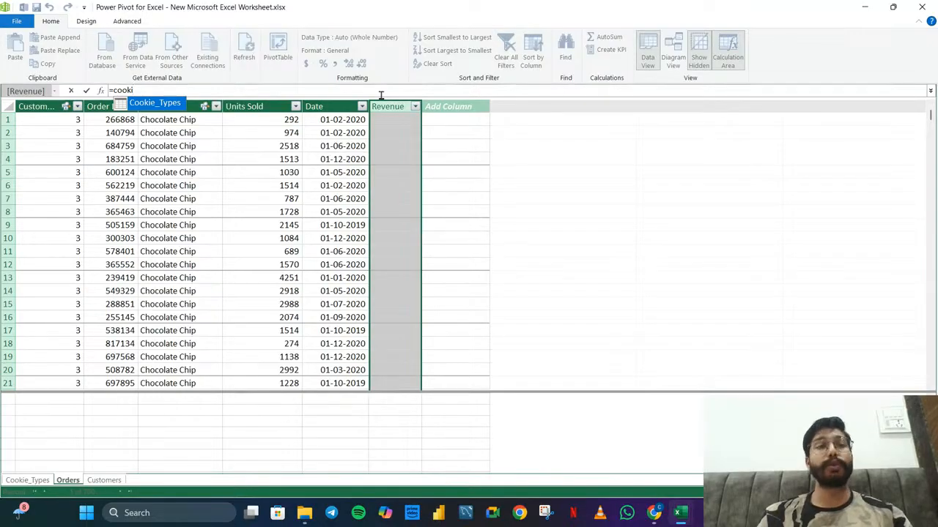
key("BackSpace")
key("BackSpace")
key("BackSpace")
key("BackSpace")
key("BackSpace")
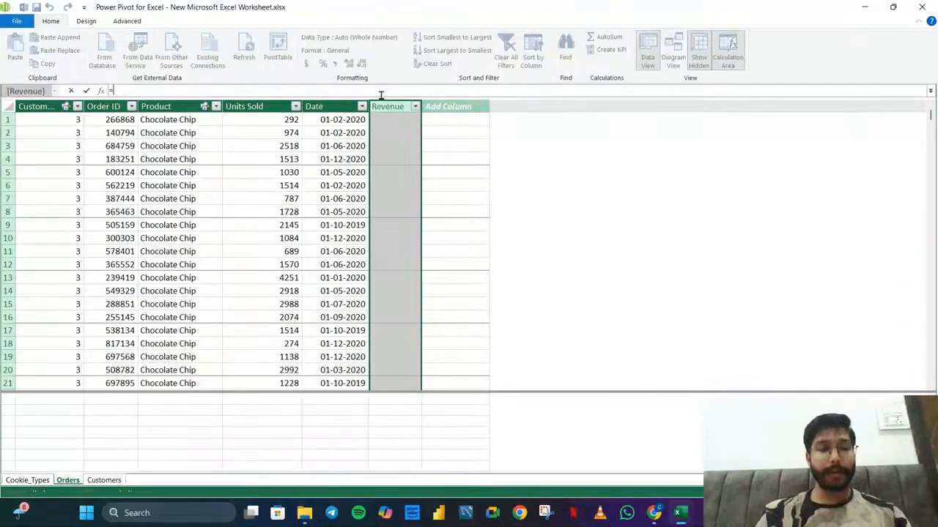
type("related")
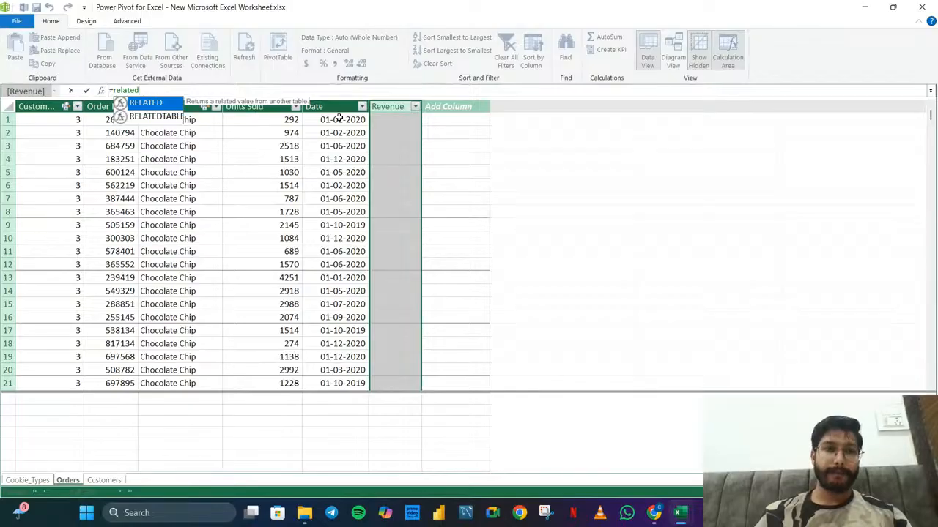
key("Tab")
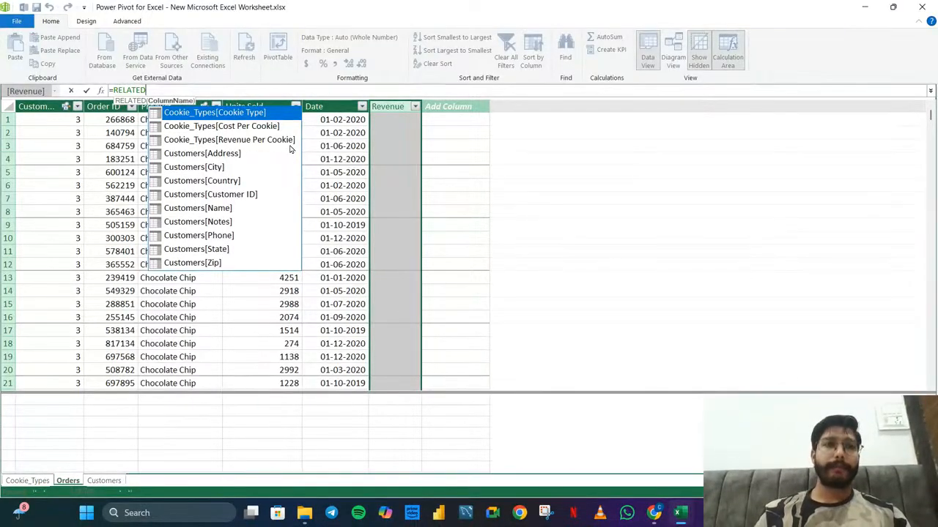
key("BackSpace")
key("BackSpace")
key("BackSpace")
key("BackSpace")
key("BackSpace")
key("BackSpace")
key("BackSpace")
key("BackSpace")
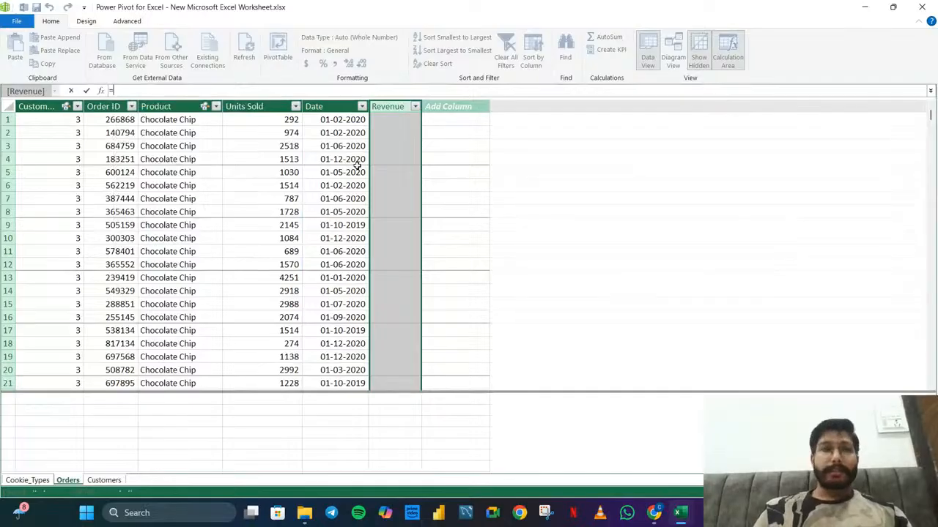
key("Escape")
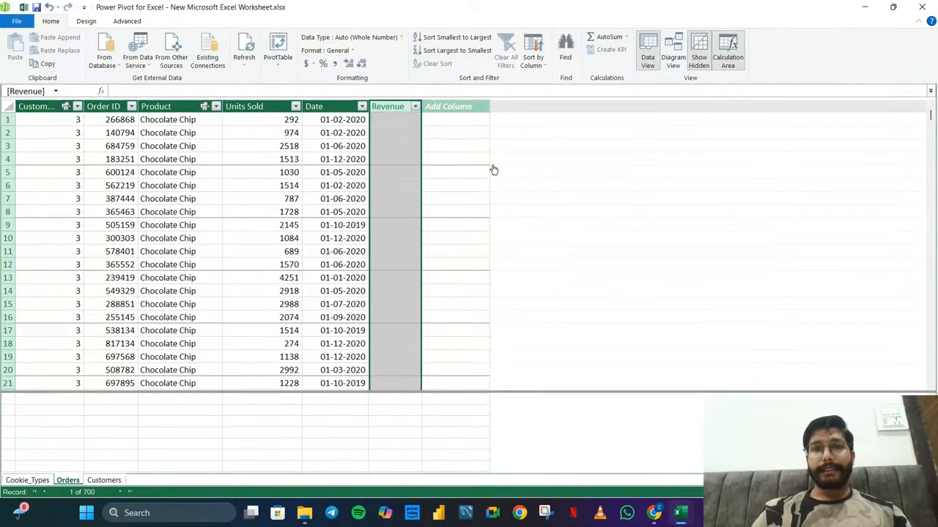
Reposition the Cookie_Types and Orders boxes slightly in the relationship diagram, and return to the data view
left_click(470, 176)
left_click(599, 58)
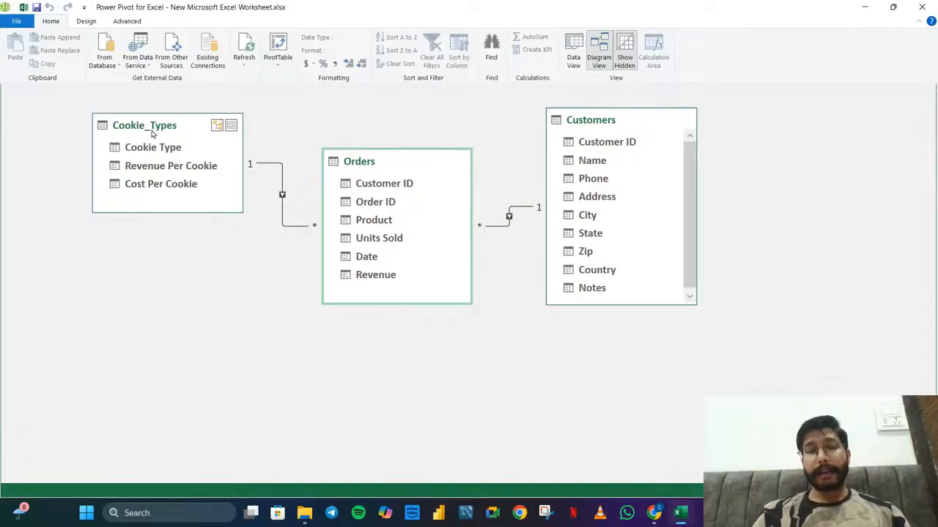
left_click_drag(151, 132, 169, 142)
left_click_drag(372, 168, 390, 160)
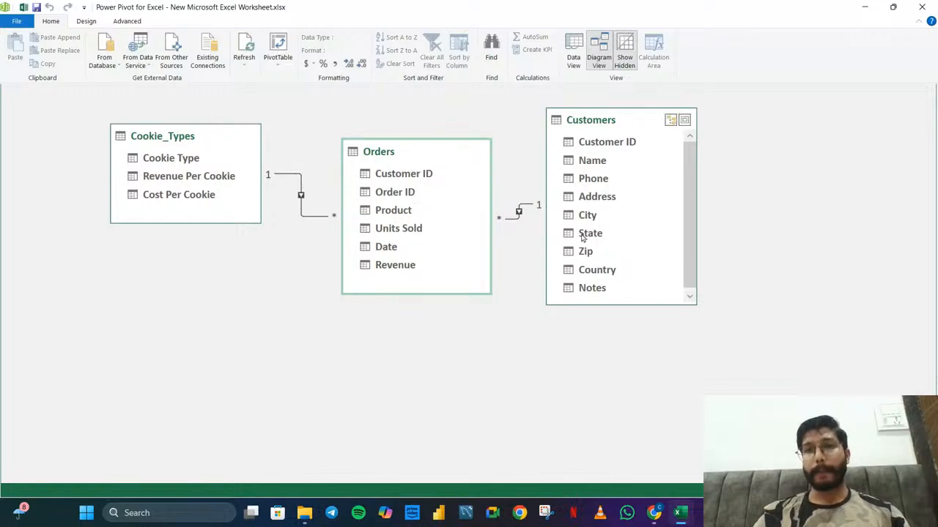
left_click(578, 57)
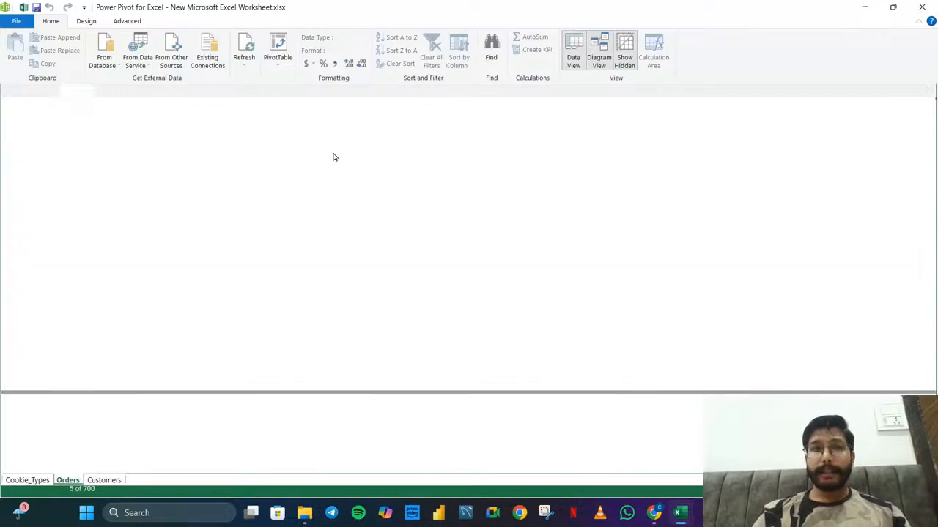
Begin the Revenue column's formula in Orders with =RELATED(Cookie_Types[Revenue Per Cookie])
left_click(400, 107)
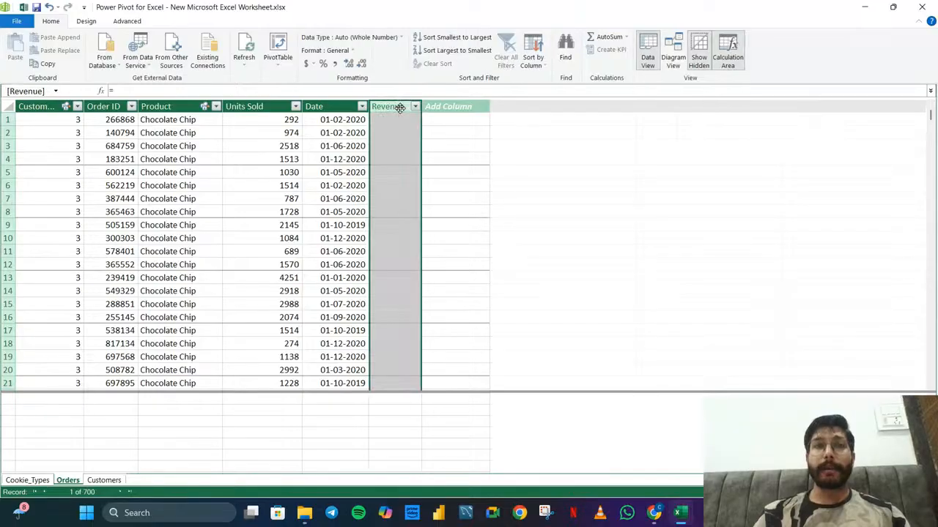
left_click(372, 91)
type("=")
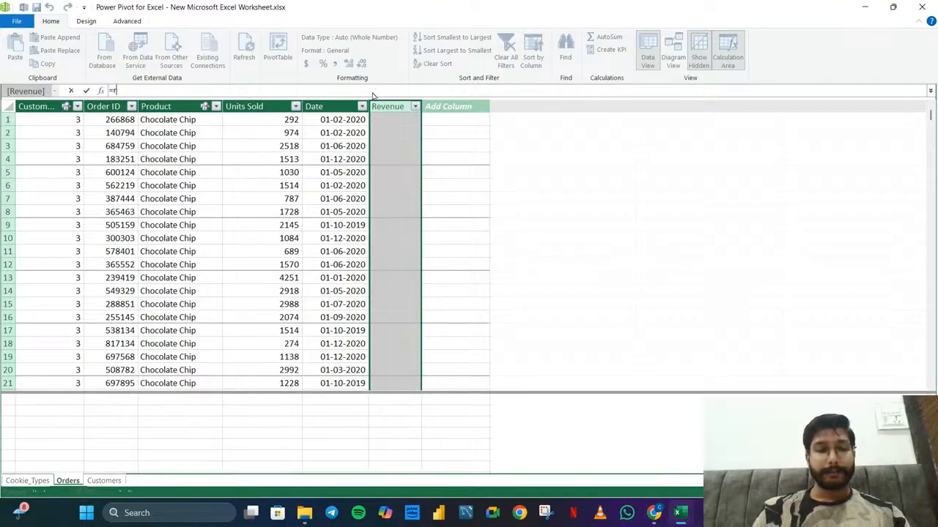
type("related")
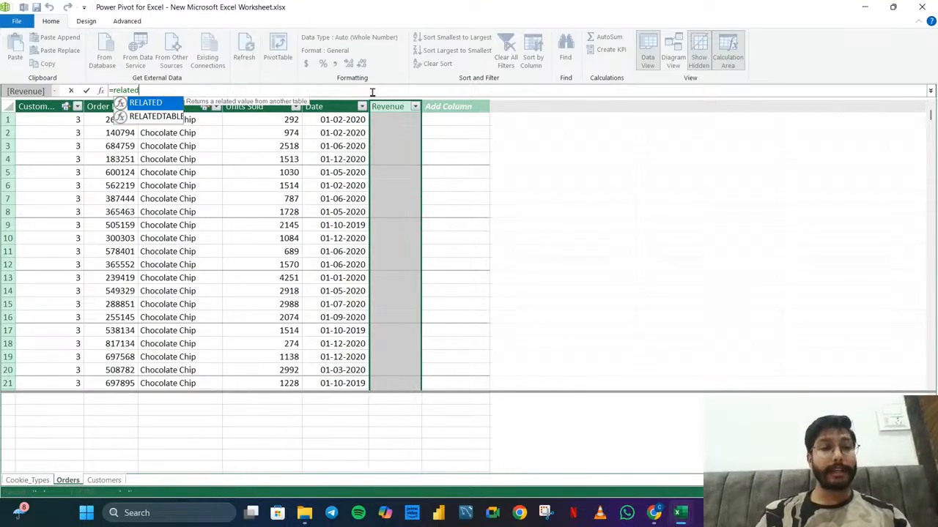
key("Tab")
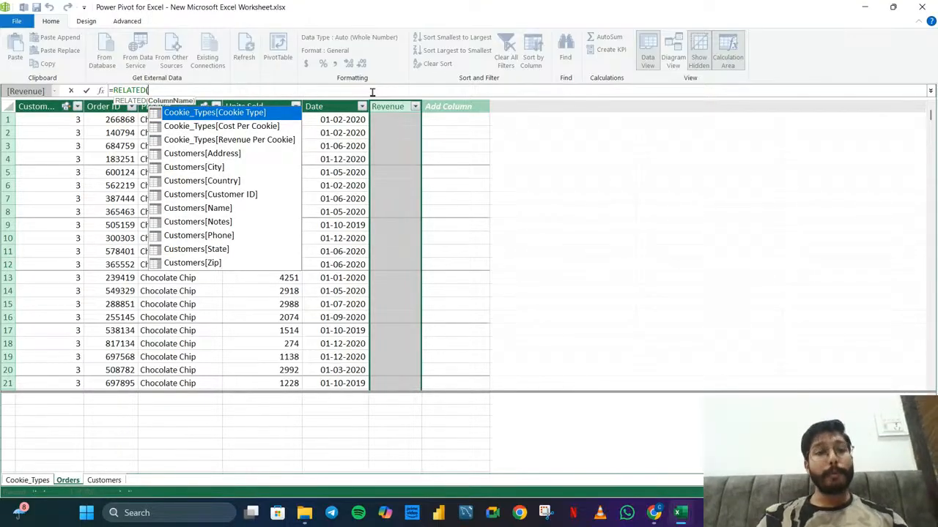
key("Down")
key("Down")
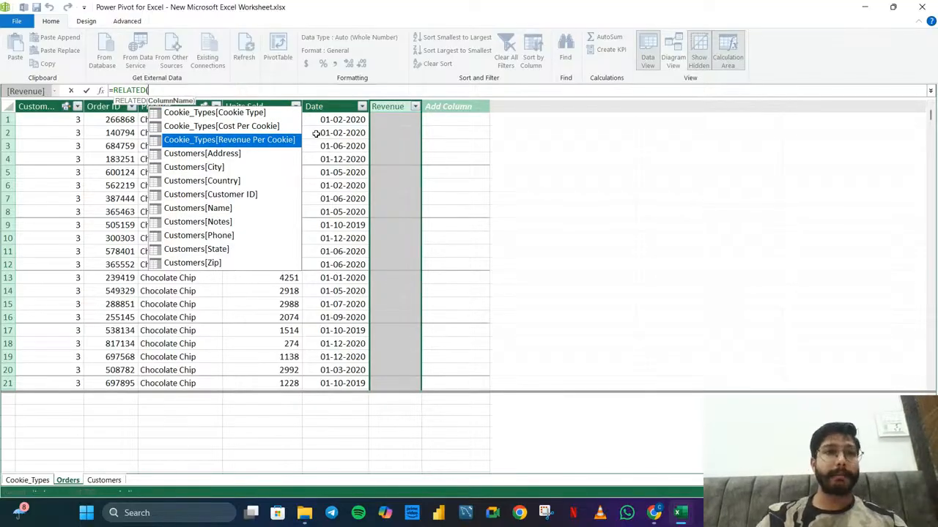
key("Tab")
type(")")
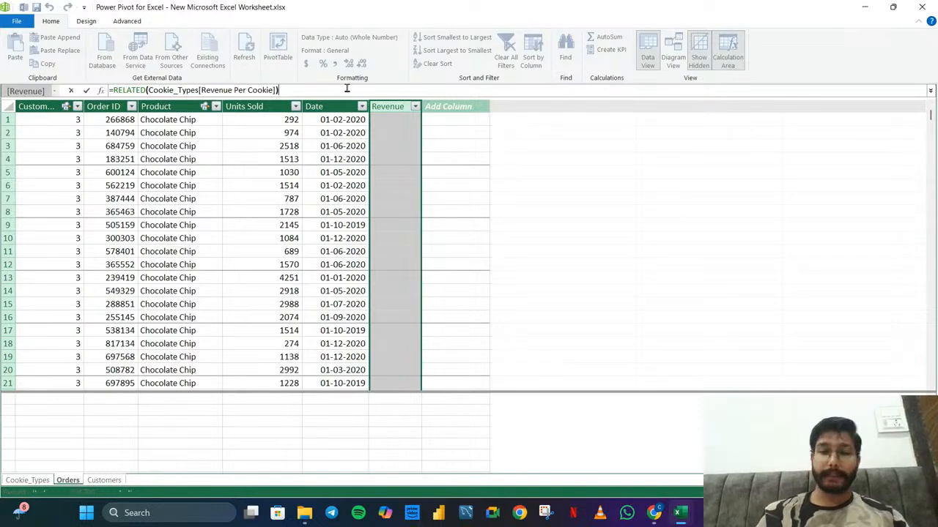
Complete the Revenue formula by multiplying the related value by Orders[Units Sold], and apply it to the column
type("*")
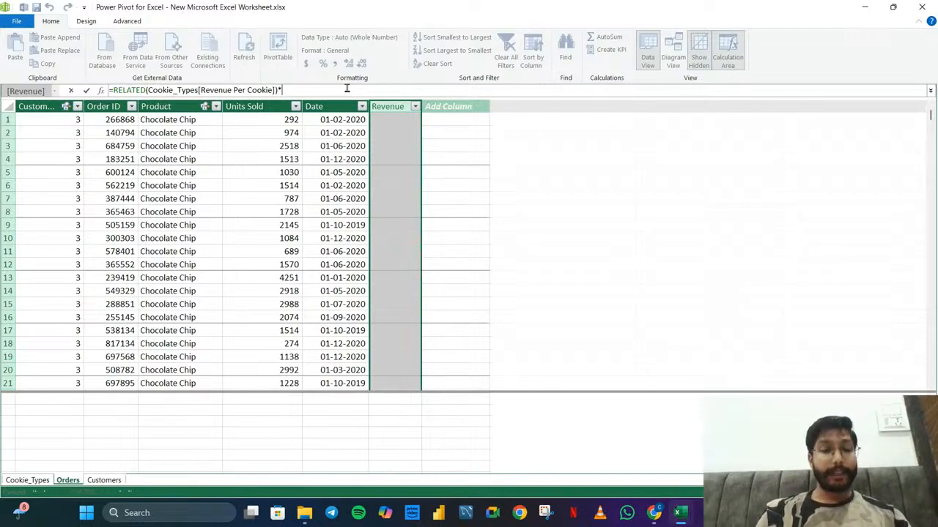
type("order")
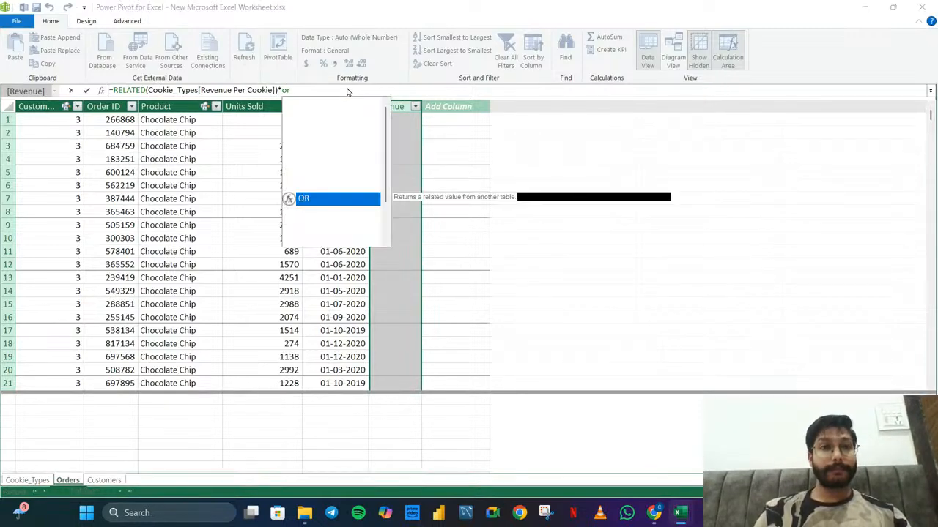
key("Down")
key("Down")
key("Down")
key("Down")
key("Down")
key("Down")
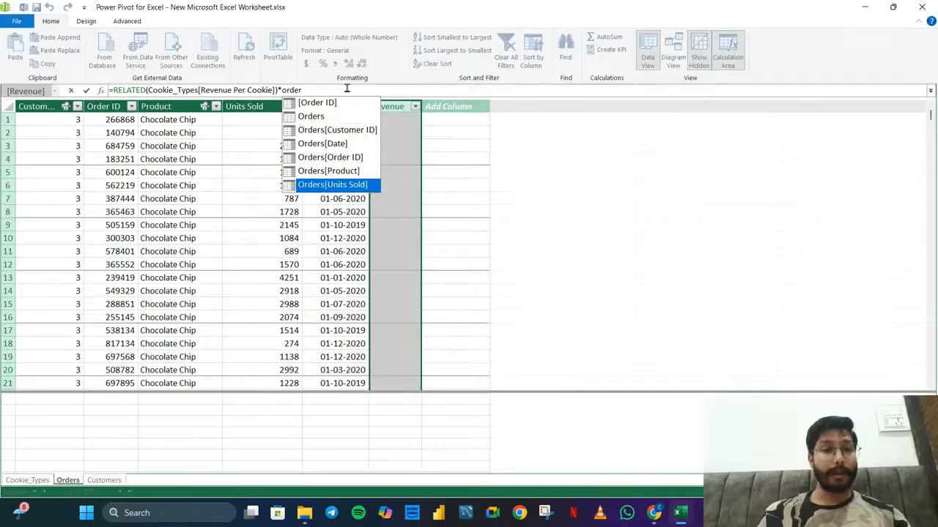
key("Tab")
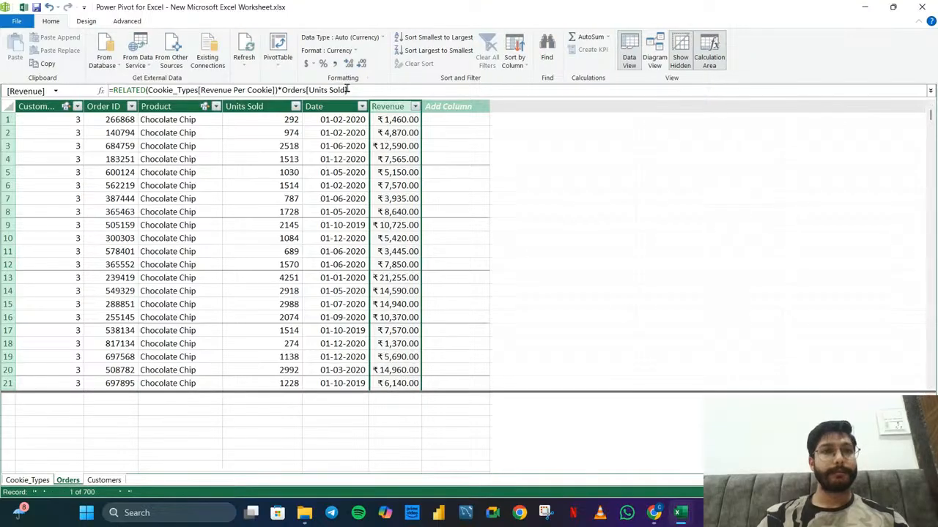
Add a new column named Cost to the Orders table
double_click(448, 106)
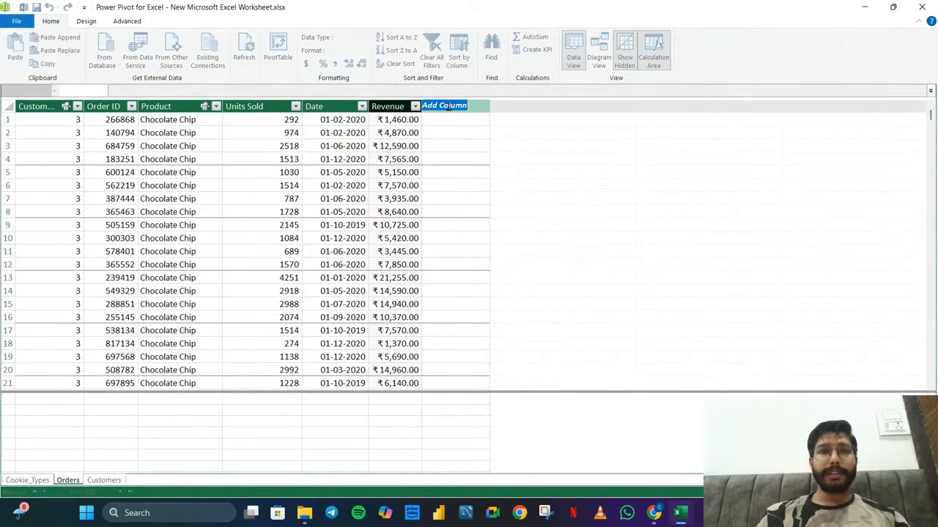
type("Cost")
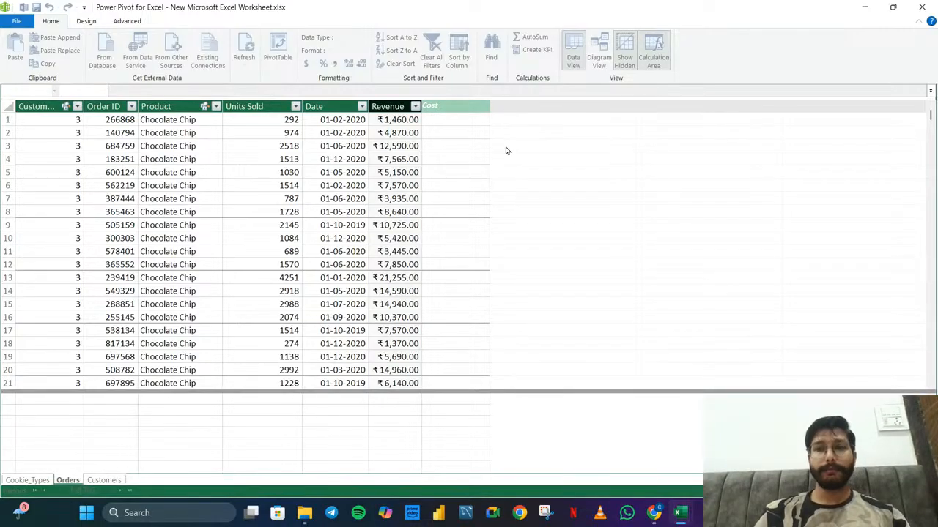
left_click(348, 91)
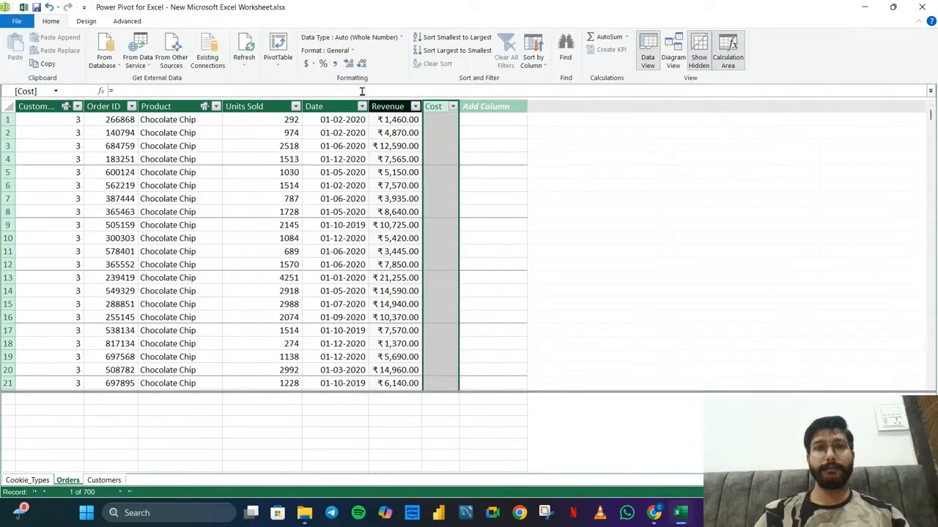
Set the Cost column's formula to =RELATED(Cookie_Types[Cost Per Cookie])*Orders[Units Sold], and widen the column to show its full values
left_click(380, 91)
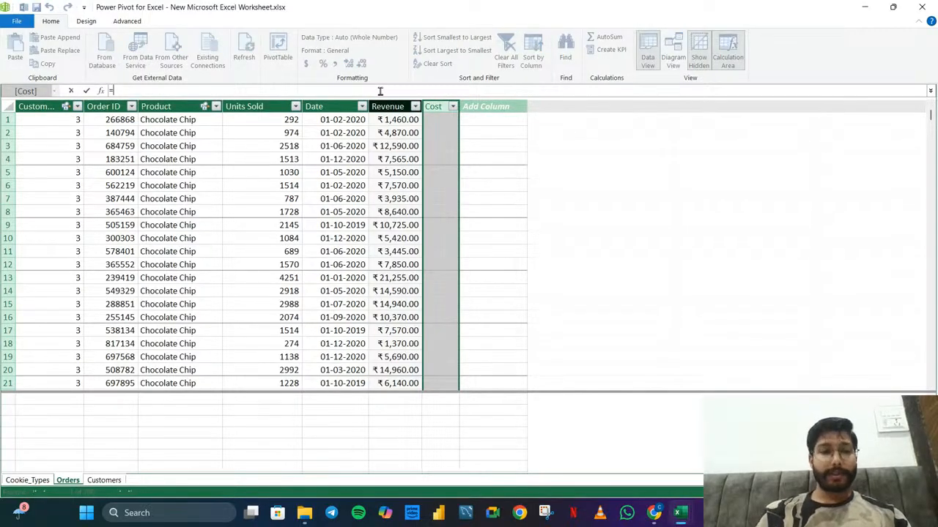
type("RELATED(")
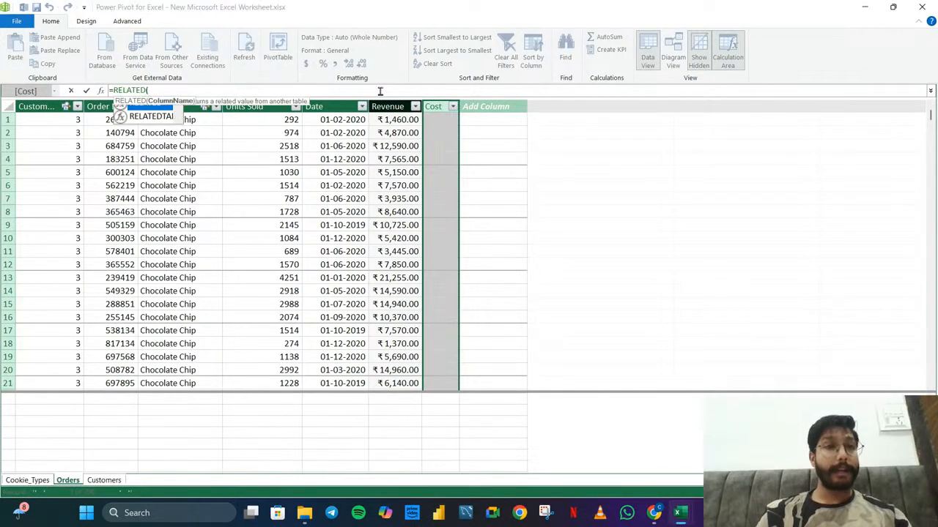
key("Down")
key("Tab")
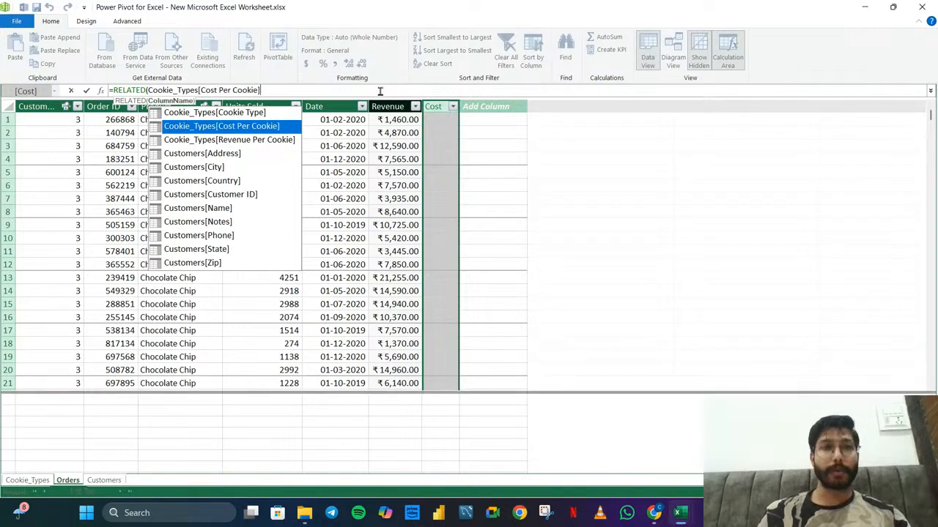
type(")*")
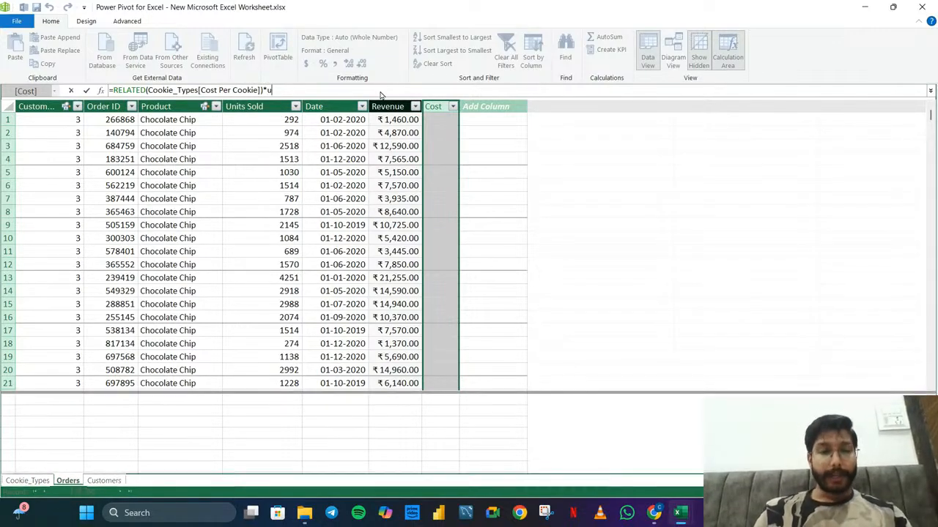
type("Or")
key("Tab")
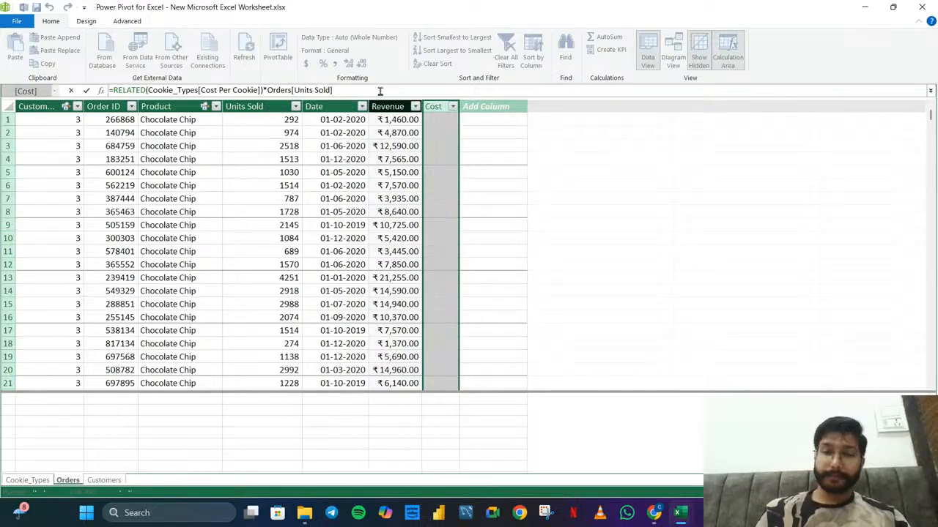
key("Return")
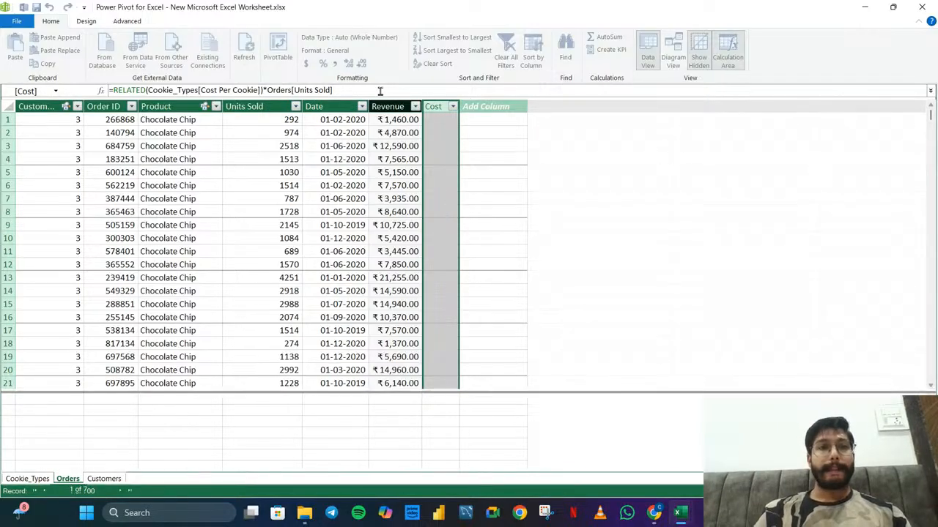
double_click(459, 111)
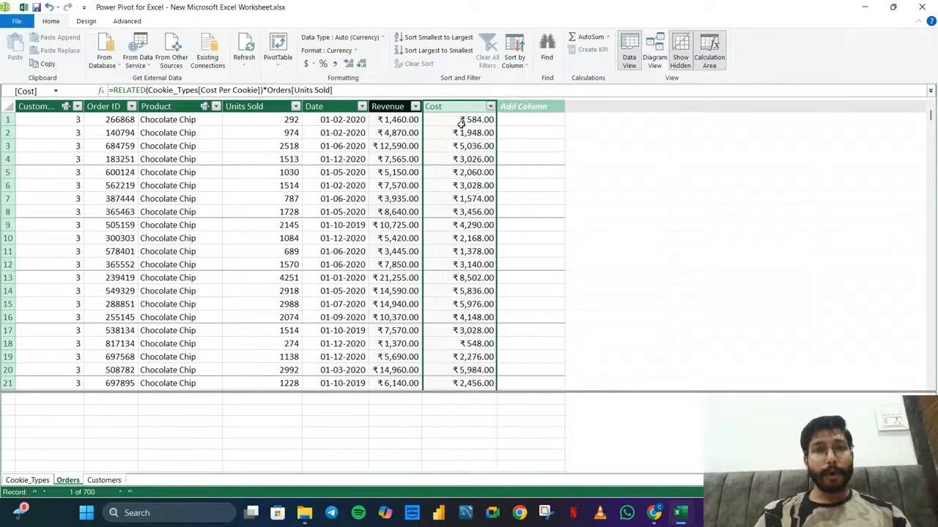
Examine the Orders rows to check the calculated Revenue and Cost values across the different cookie products
scroll(177, 224, "down", 1)
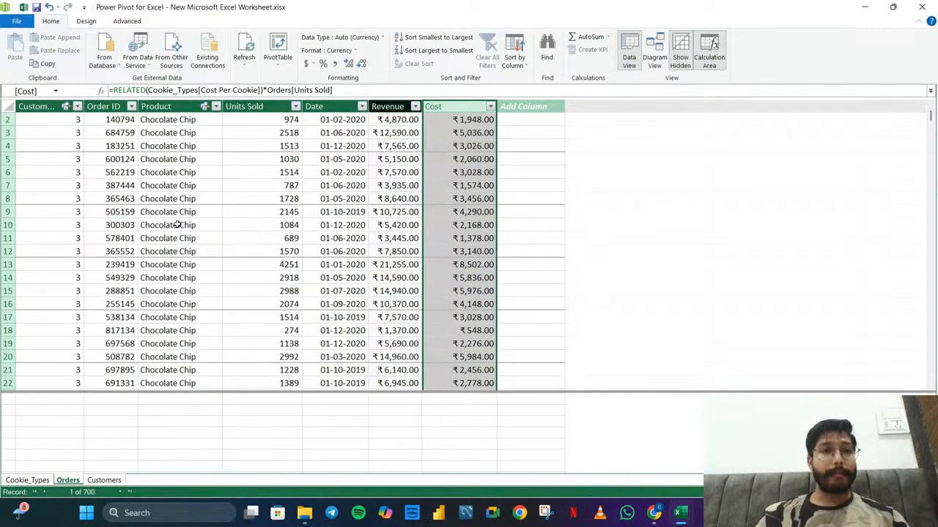
scroll(178, 224, "down", 1)
left_click(342, 207)
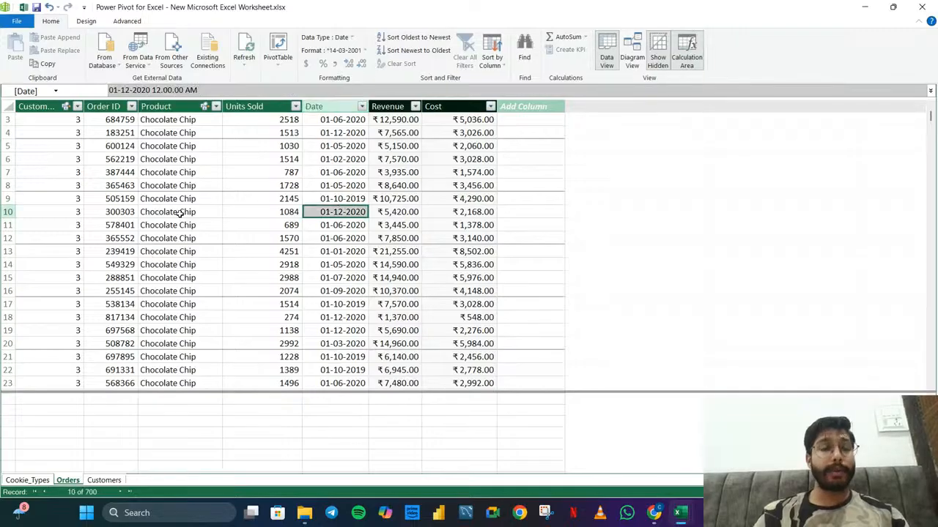
scroll(179, 212, "down", 4)
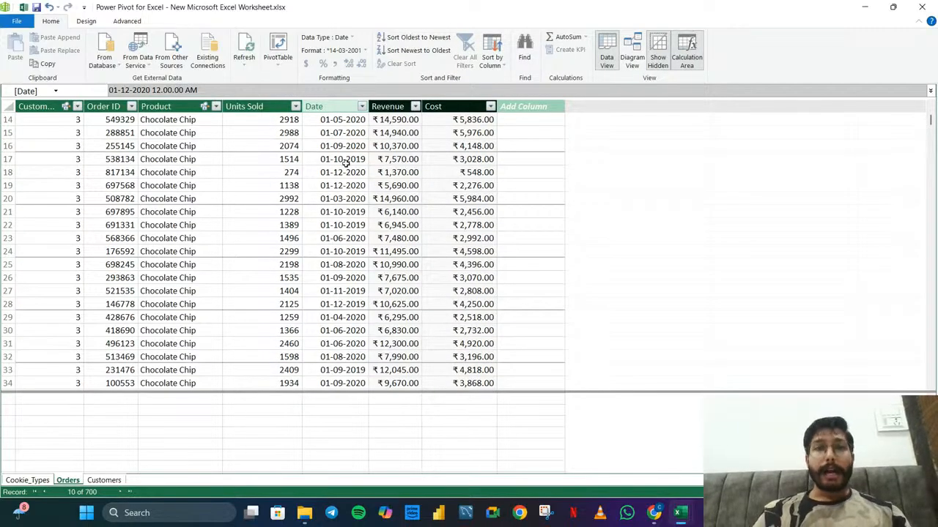
scroll(199, 237, "down", 17)
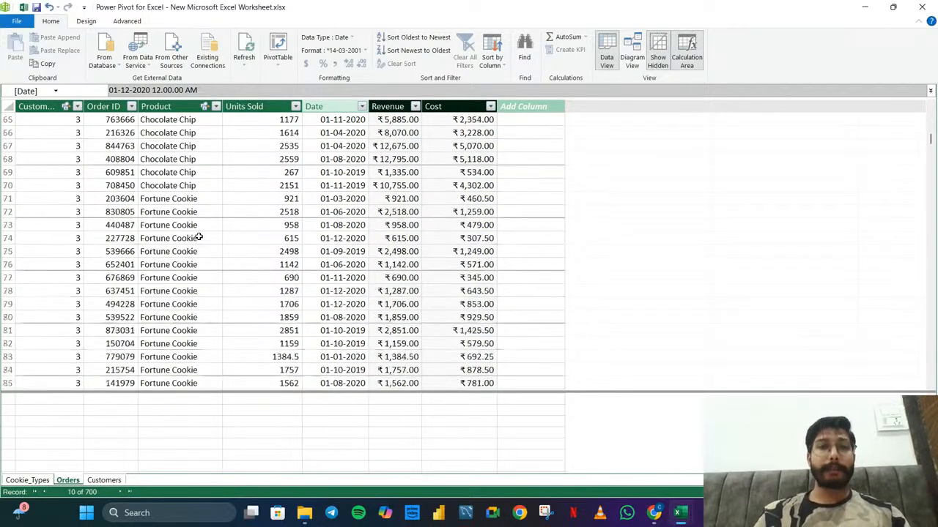
scroll(198, 238, "down", 20)
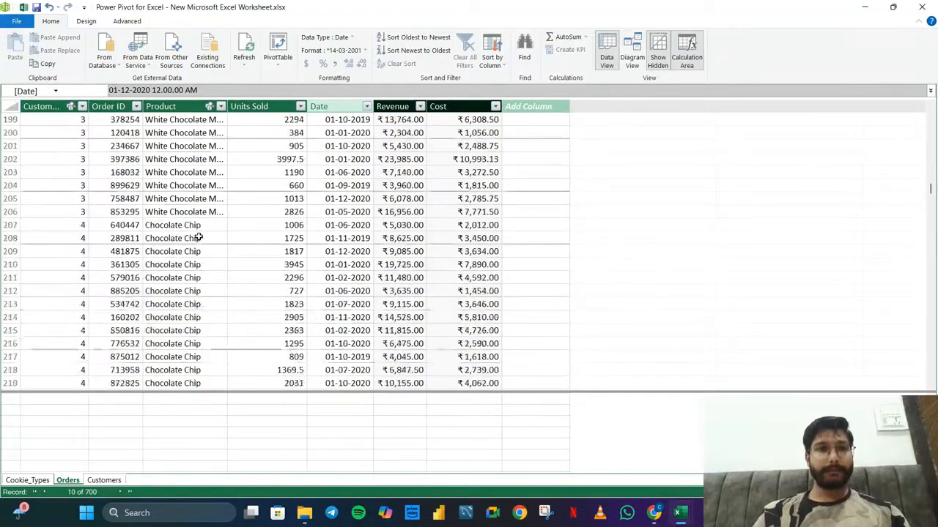
scroll(198, 238, "down", 20)
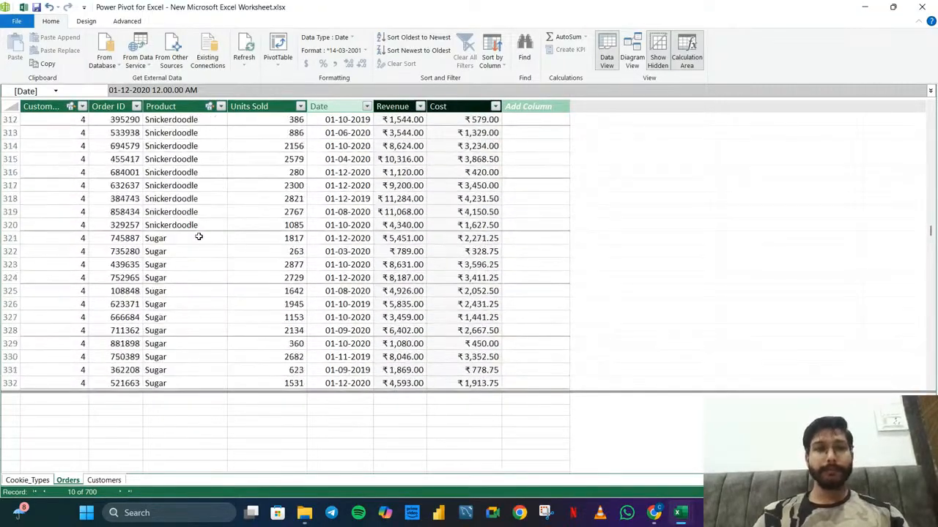
scroll(199, 237, "up", 20)
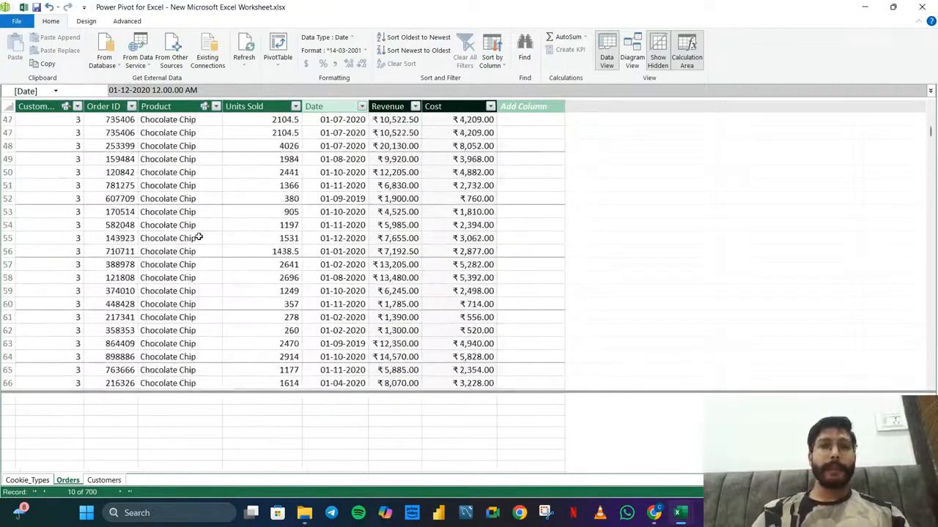
scroll(198, 237, "up", 15)
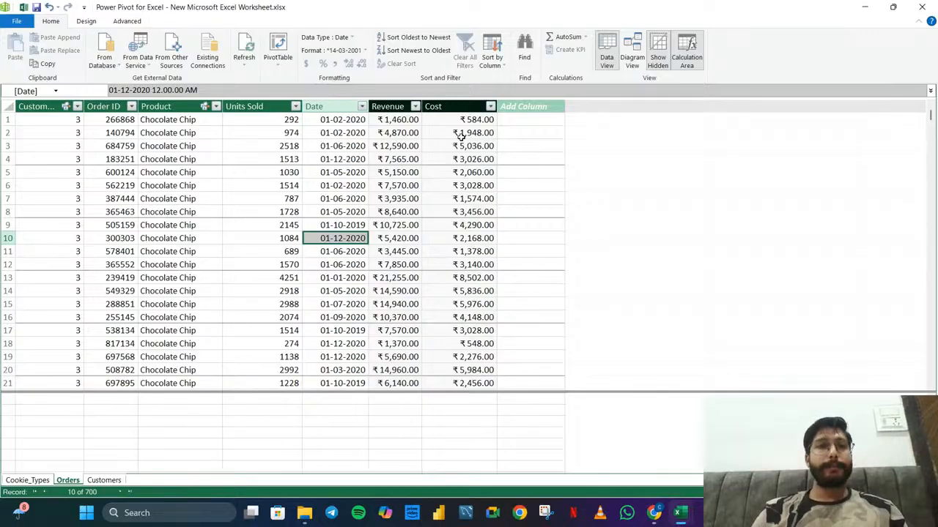
Add a new column named Profit to the Orders table
double_click(517, 107)
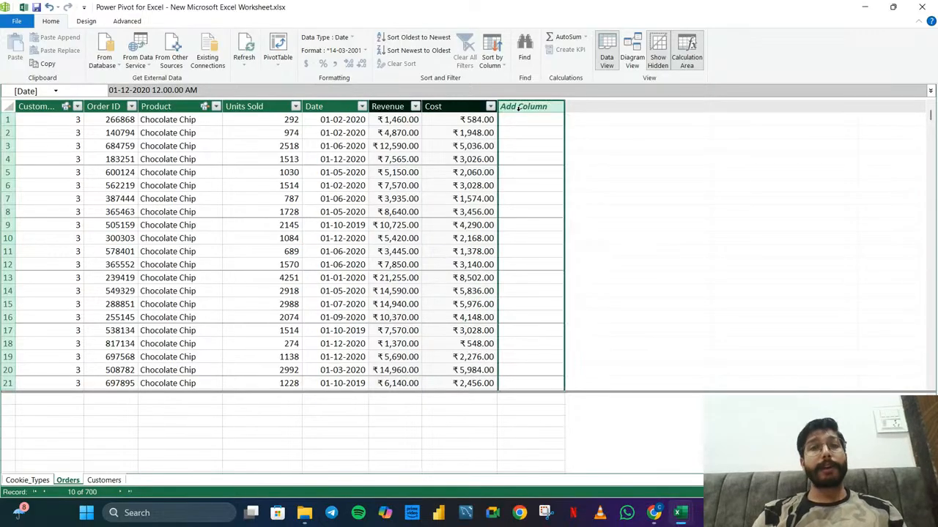
key("BackSpace")
type("Pr")
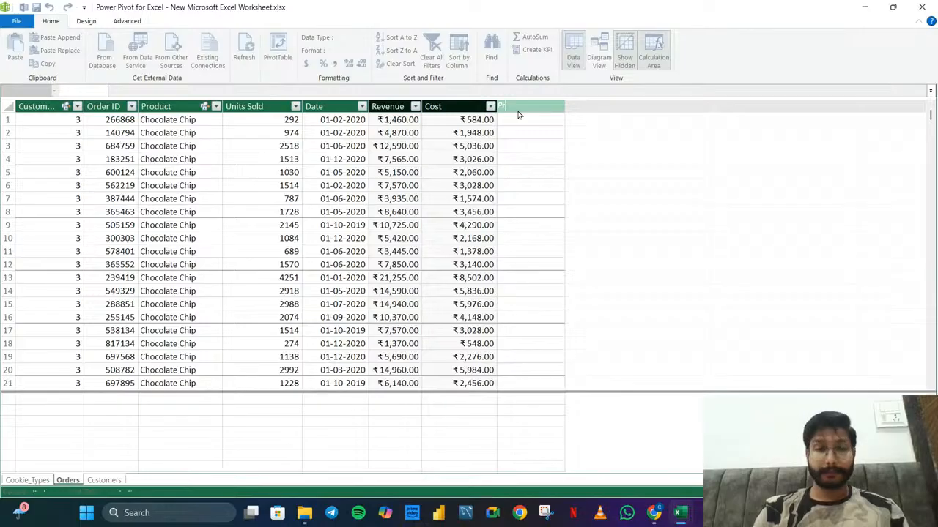
type("ofit")
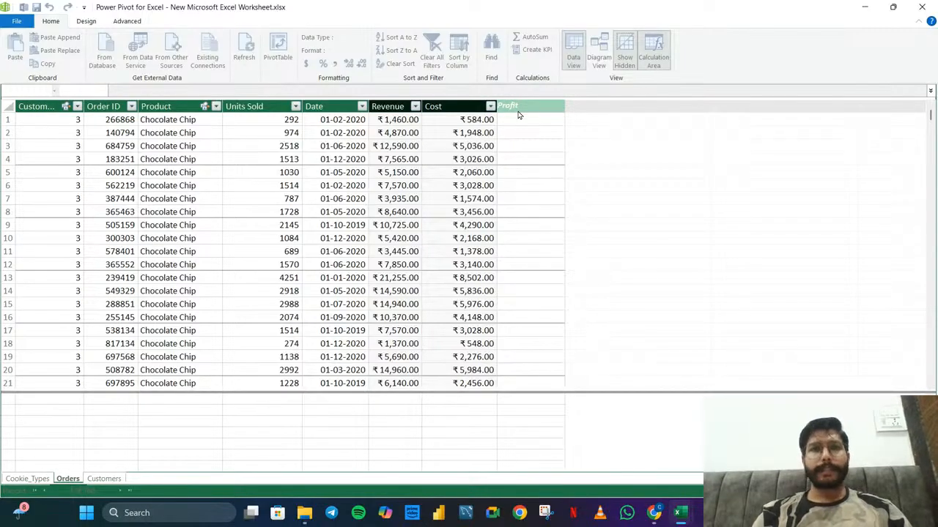
key("Return")
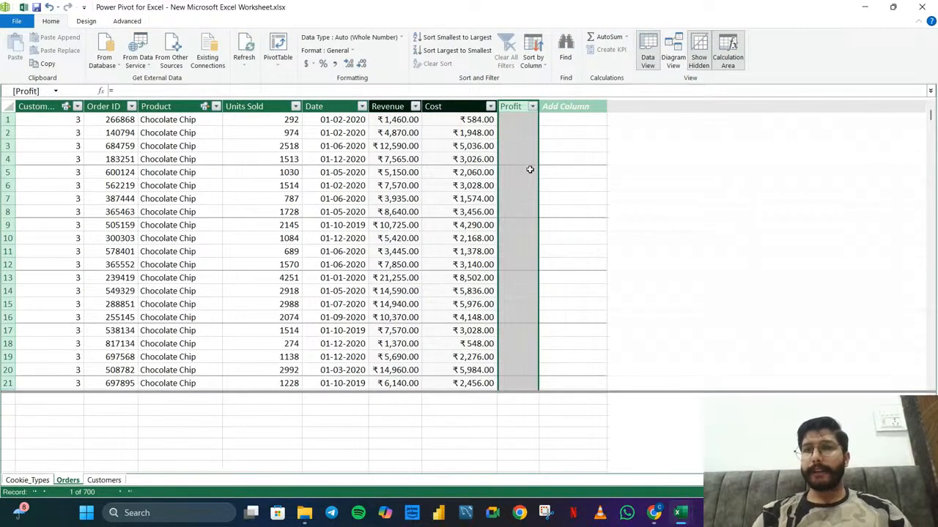
Switch to the YouTube Studio live stream to read the viewers' chat, and return to the Power Pivot window
mouse_move(655, 514)
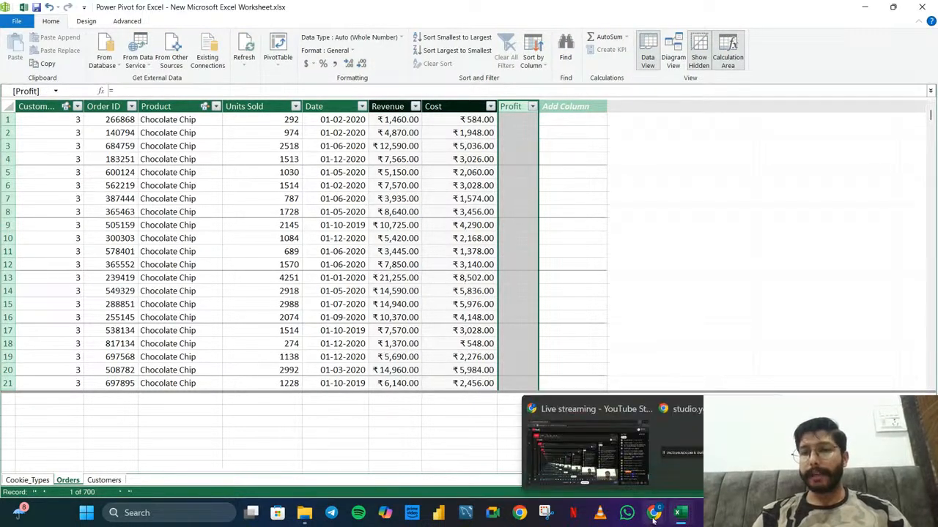
left_click(586, 440)
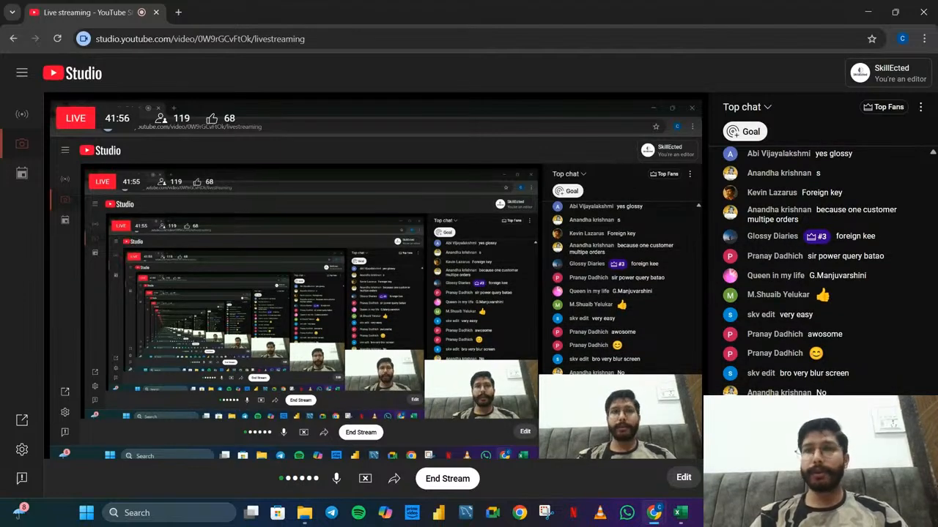
left_click(867, 7)
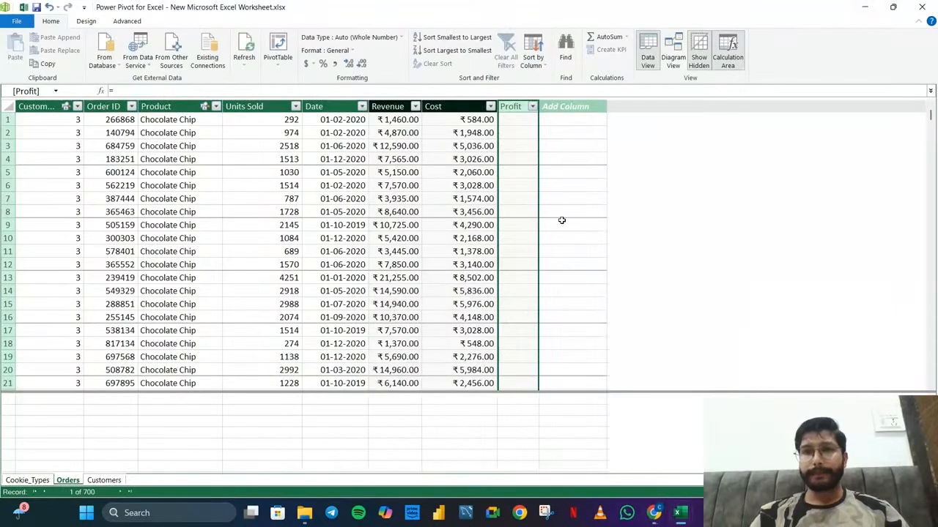
mouse_move(653, 513)
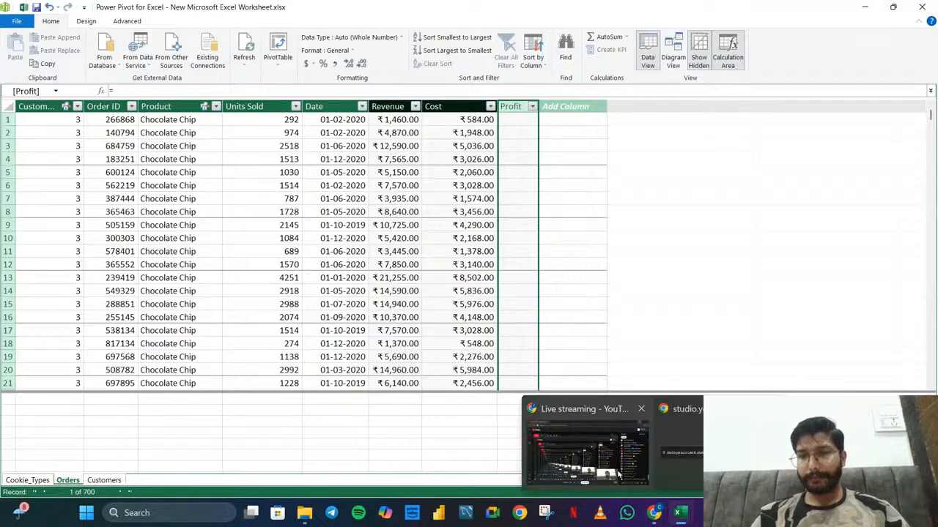
left_click(617, 475)
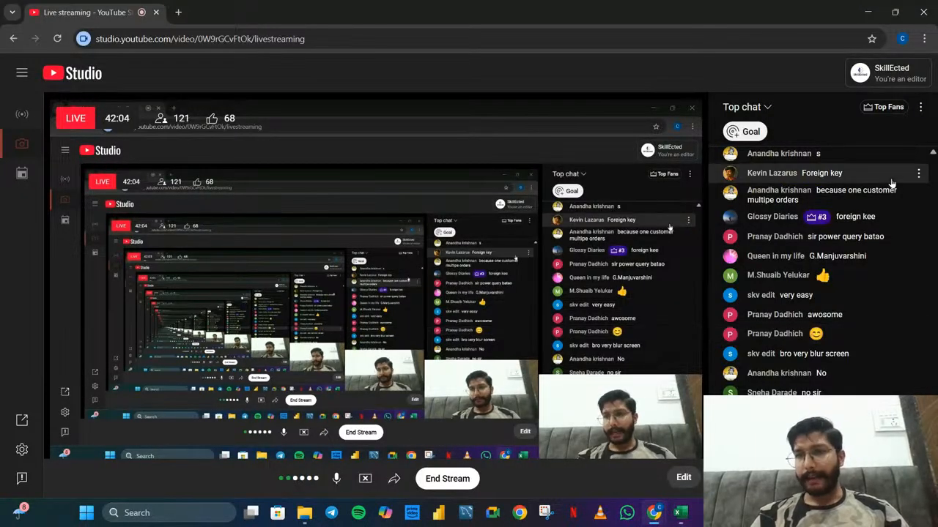
key("alt+Tab")
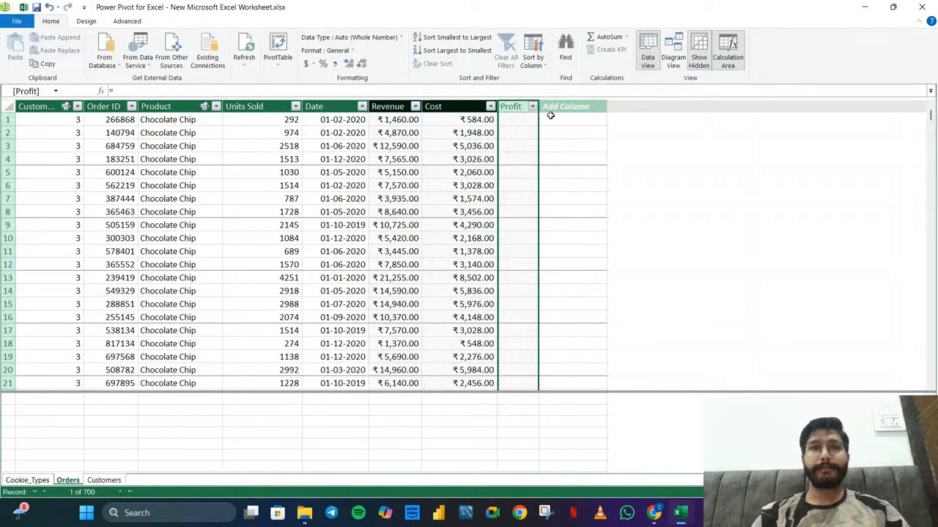
Set the Profit column's formula to =Orders[Revenue]-Orders[Cost] and apply it
left_click(495, 89)
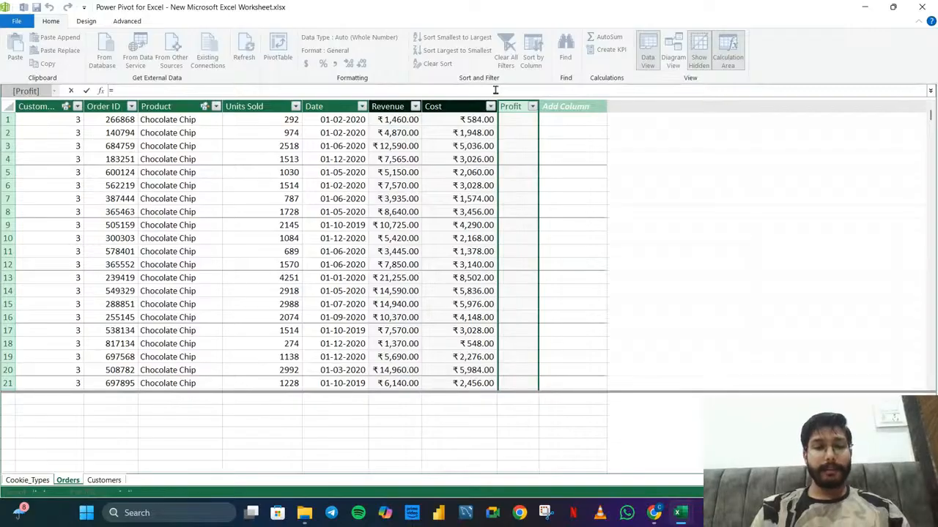
type("rde")
key("Tab")
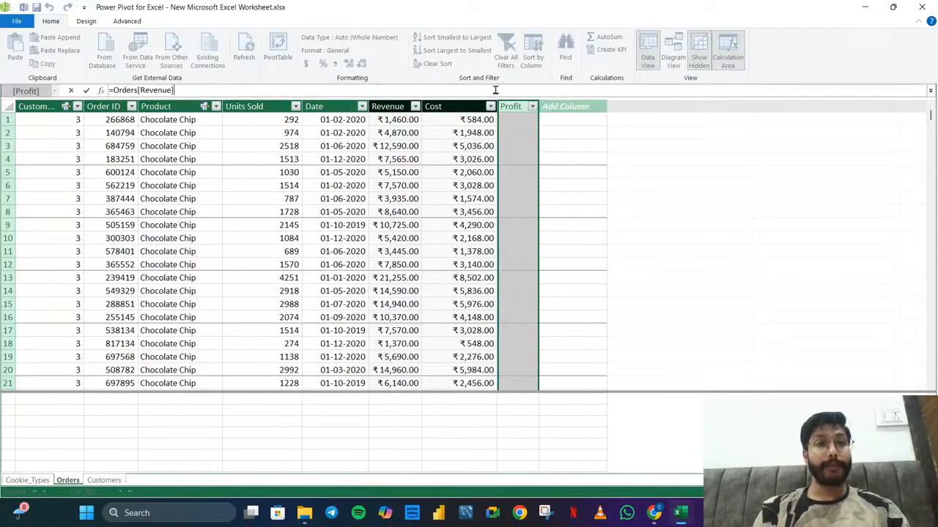
type("-")
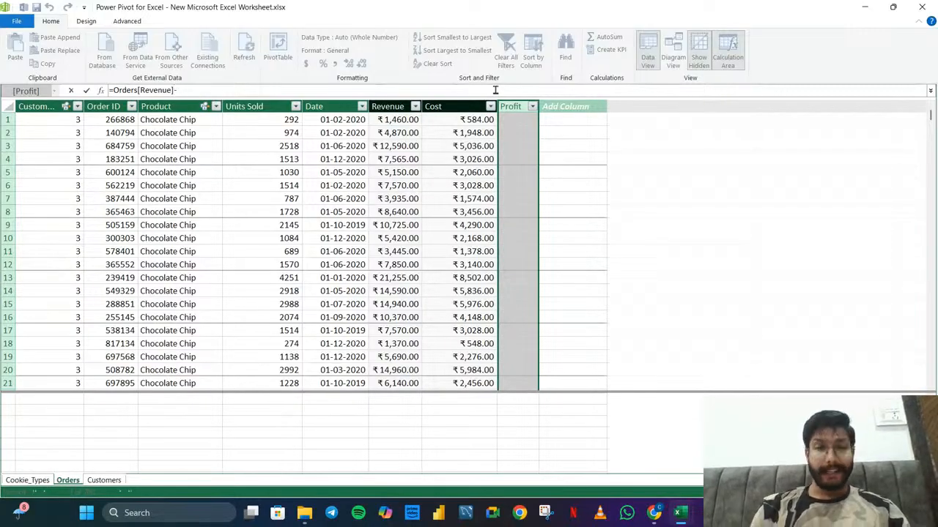
type("cost")
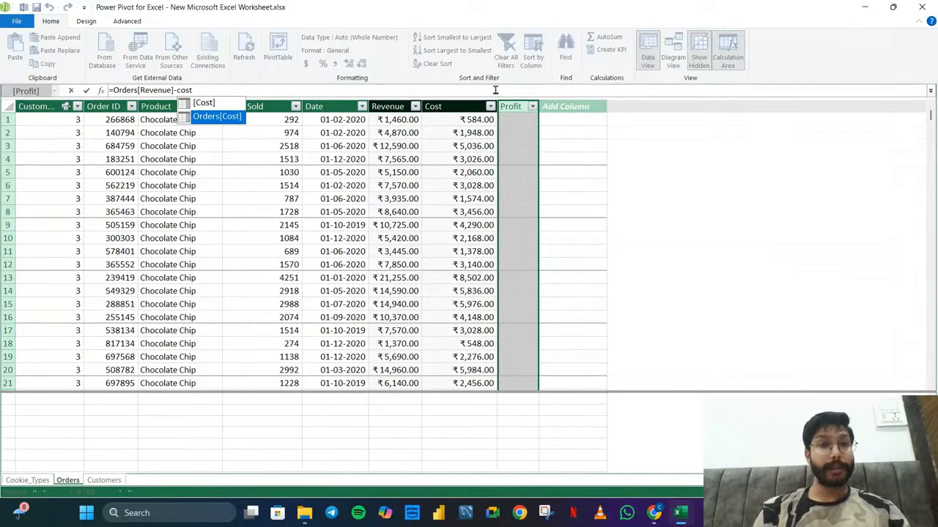
key("Tab")
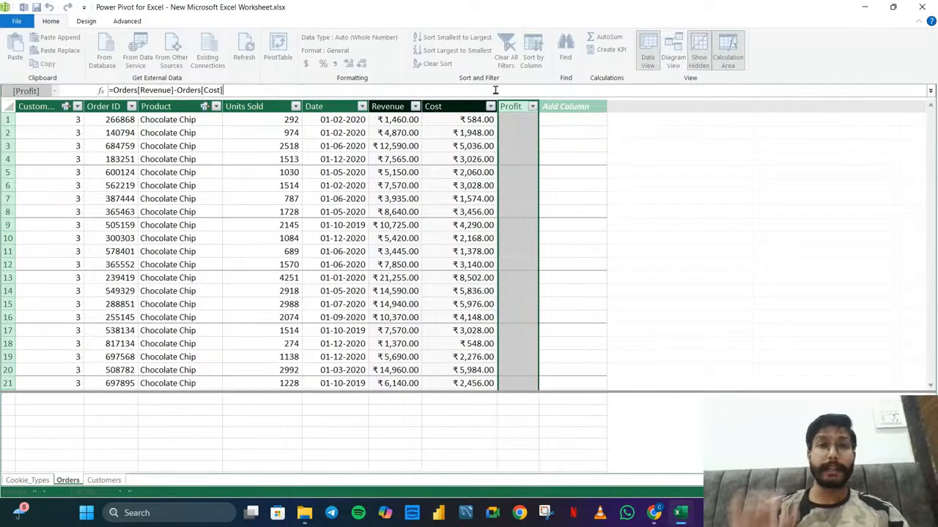
key("Return")
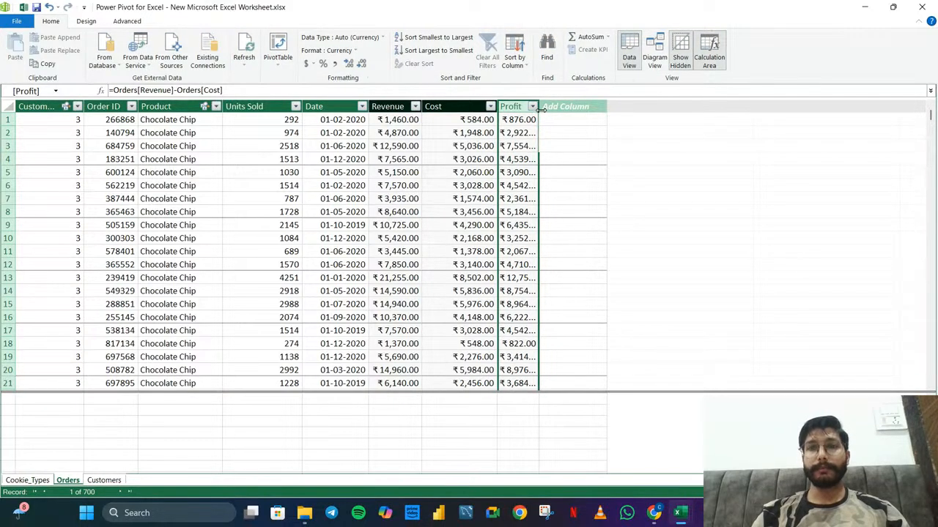
Fit the Profit column's width to its values and narrow the Cost column
left_click_drag(540, 109, 560, 108)
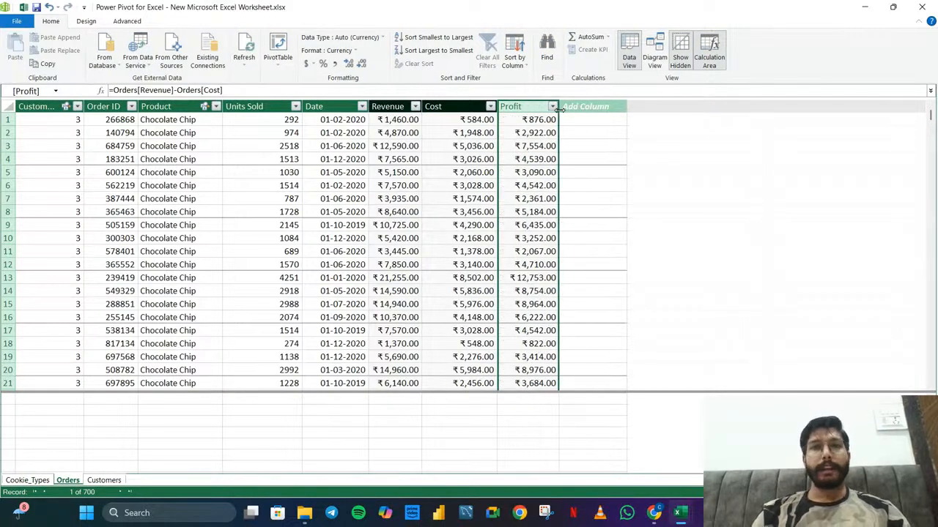
double_click(559, 109)
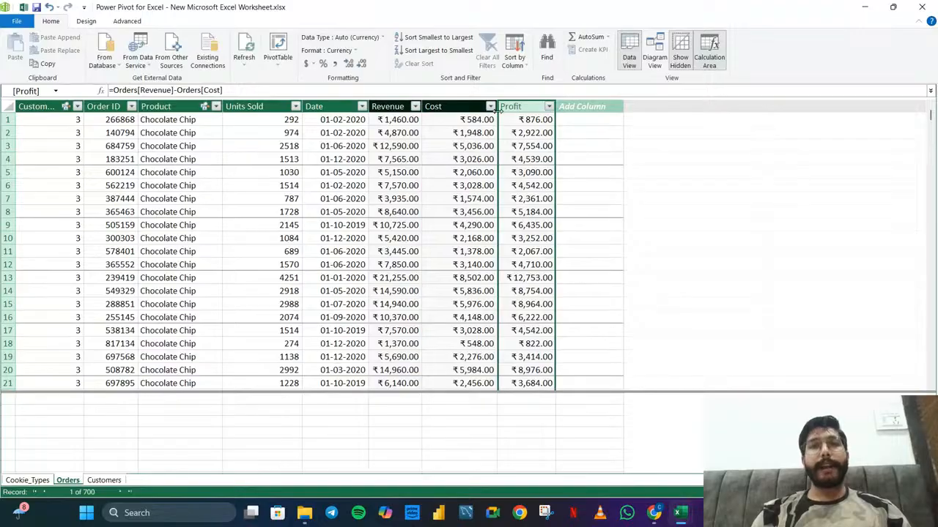
left_click_drag(496, 108, 476, 117)
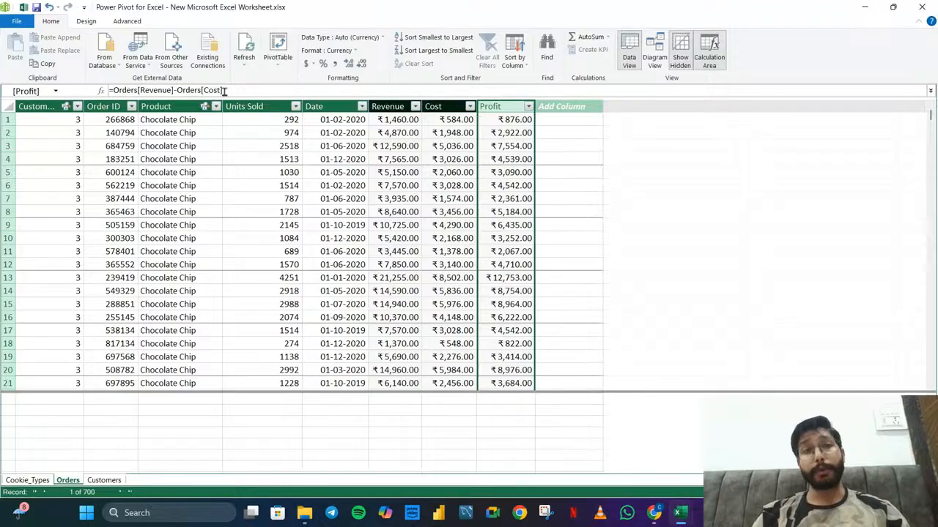
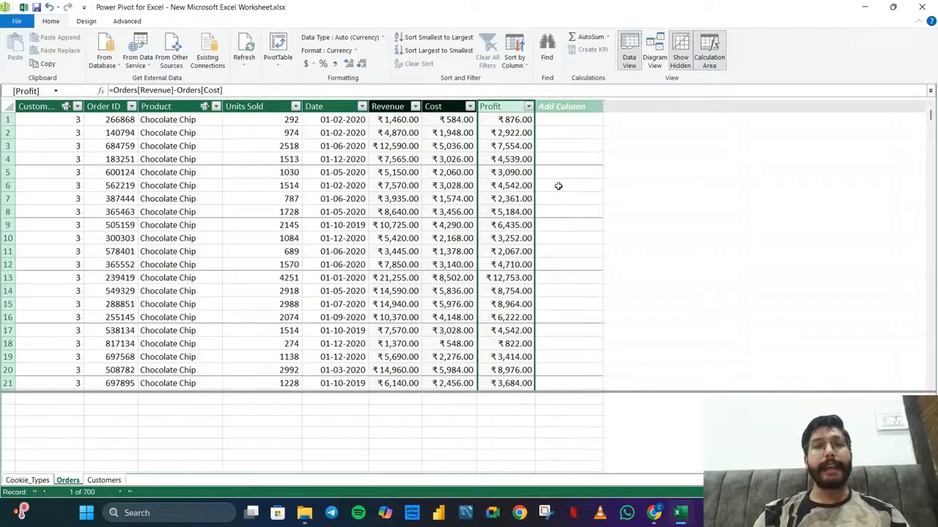
Review the formulas of the calculated Cost and Revenue columns and look through the rows of the Orders table
left_click(451, 106)
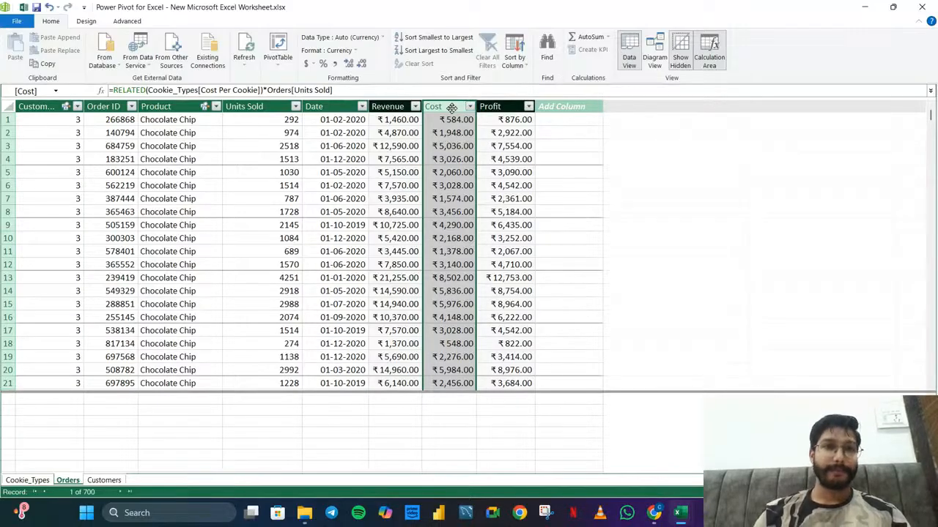
left_click(396, 103)
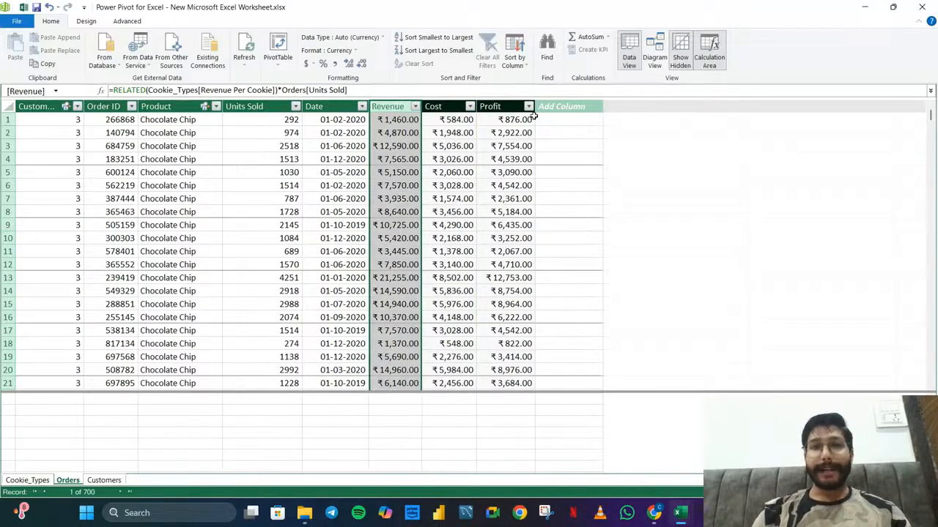
scroll(431, 225, "down", 2)
scroll(431, 225, "down", 3)
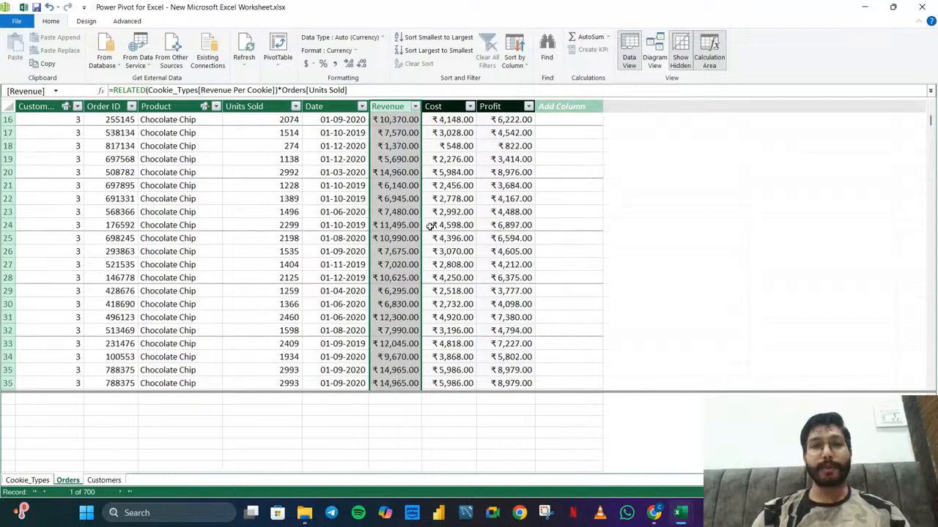
scroll(431, 225, "up", 5)
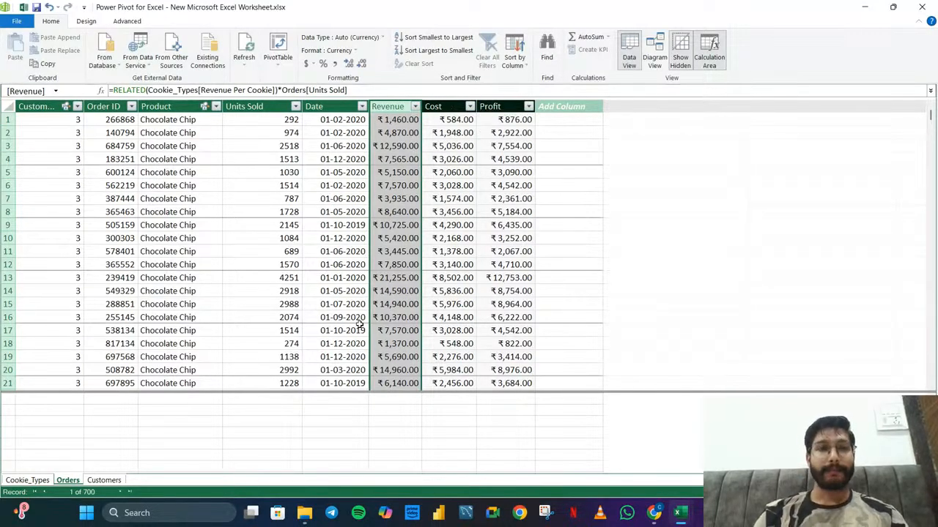
Add a measure with the formula =SUM([Revenue]) in the first calculation area cell under the Revenue column
left_click(397, 402)
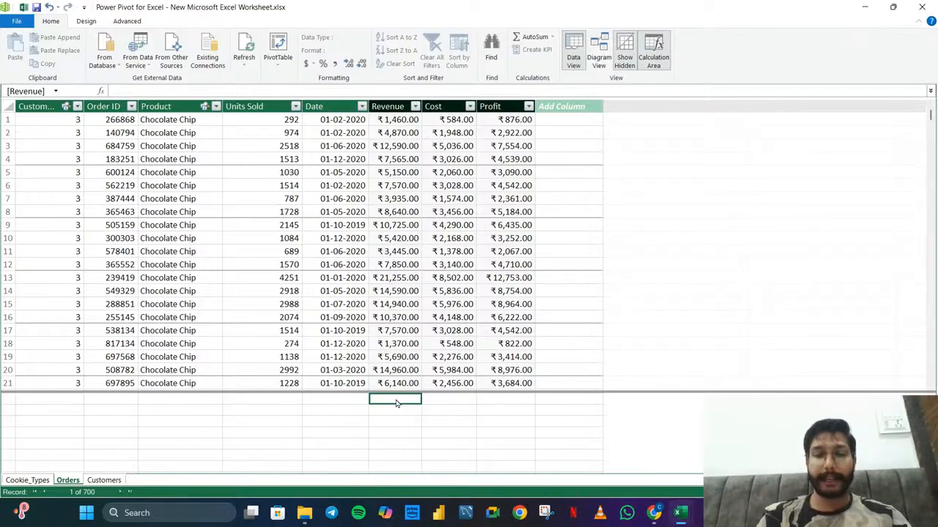
type("=sum")
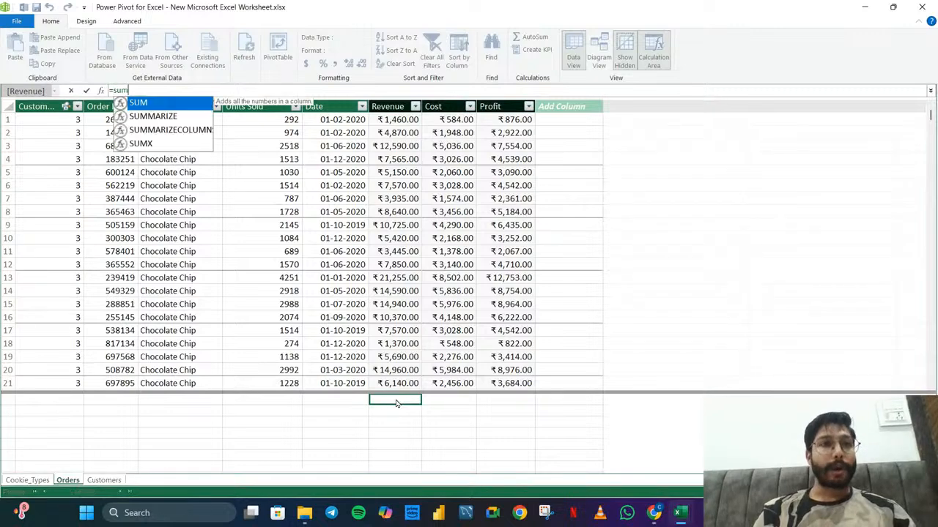
key("Tab")
type("r")
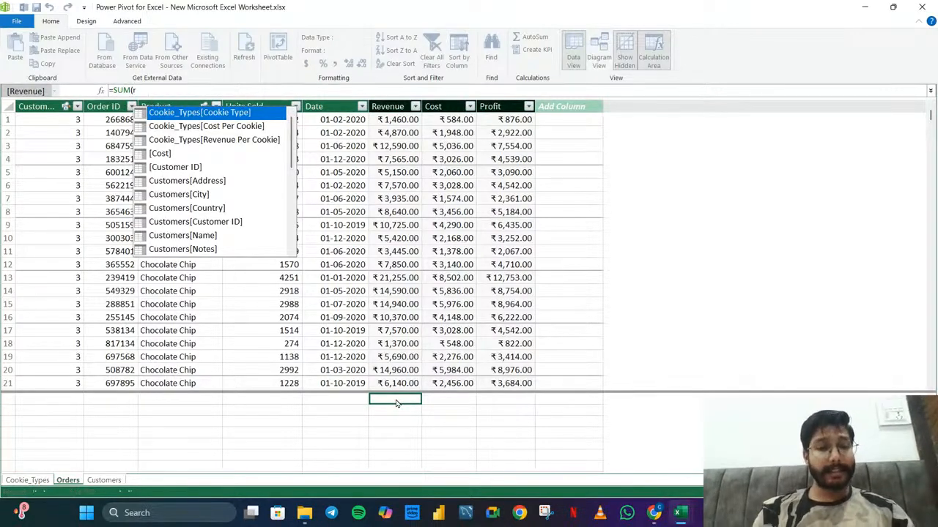
type("eve")
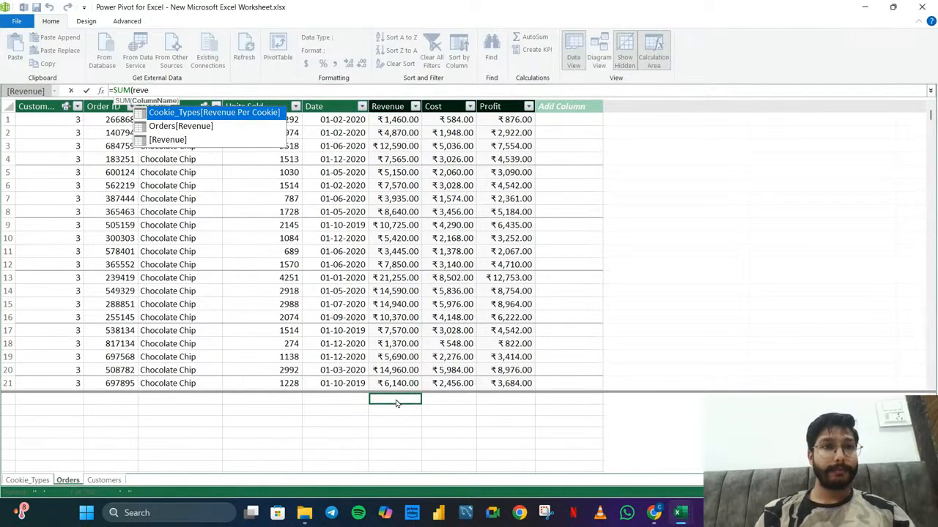
key("Down")
key("Down")
key("Tab")
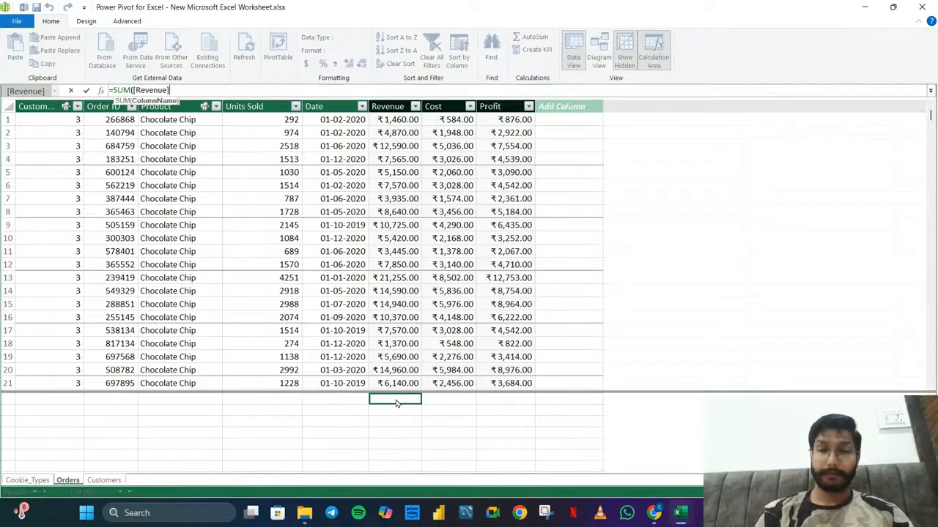
type(")")
key("Return")
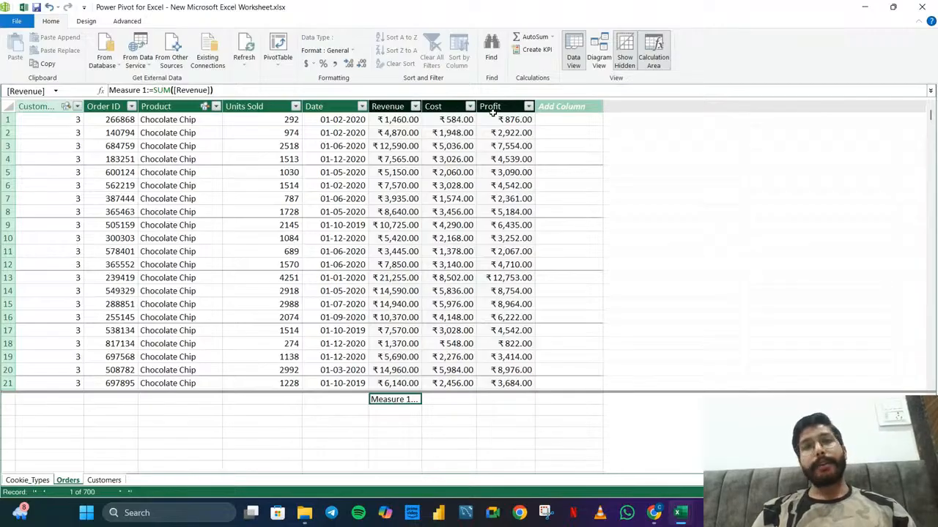
Widen the Revenue column to show more of the measure beneath it, and select that measure
left_click_drag(213, 90, 105, 93)
left_click(438, 431)
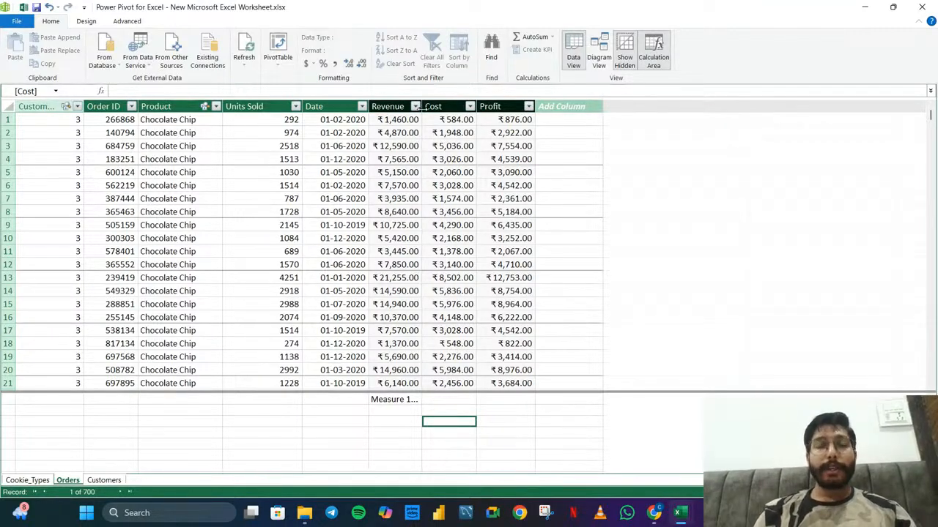
left_click_drag(421, 107, 444, 106)
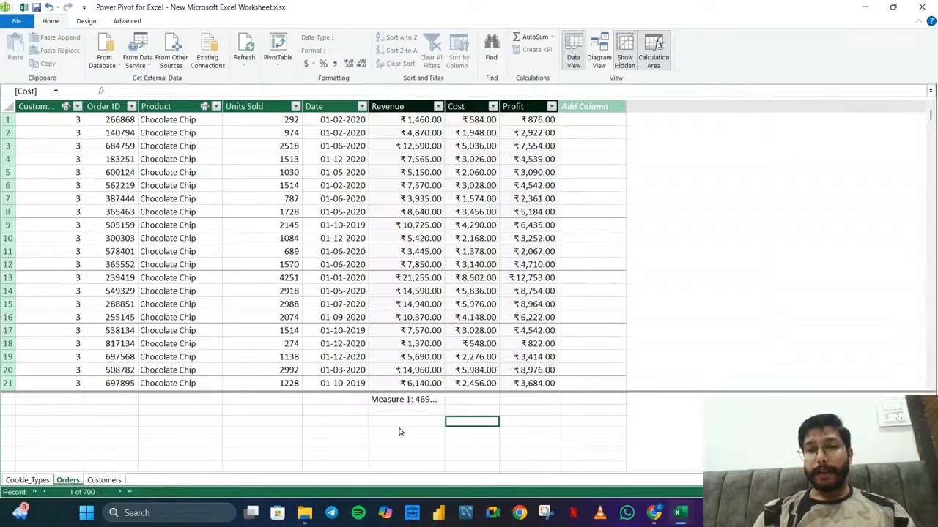
left_click(408, 403)
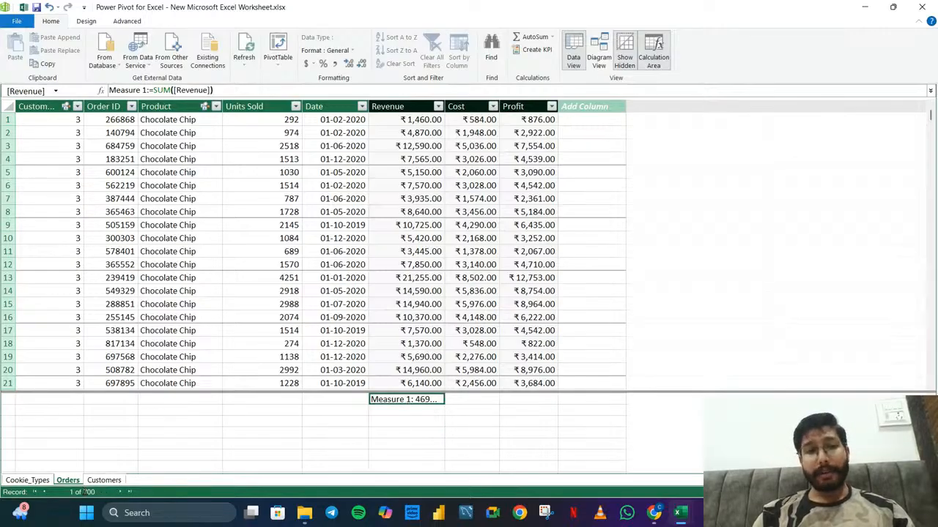
View the Customers and Cookie_Types tables, and return to the Orders table
left_click(104, 481)
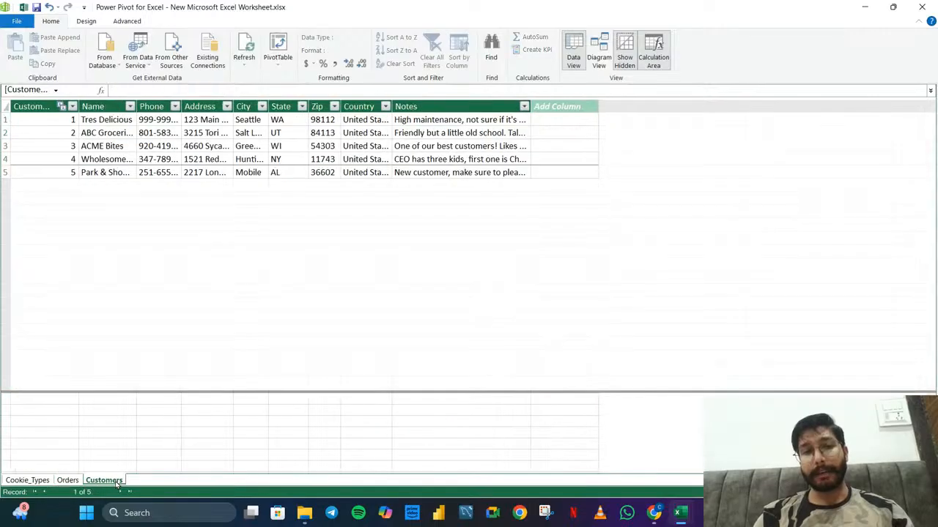
left_click(35, 480)
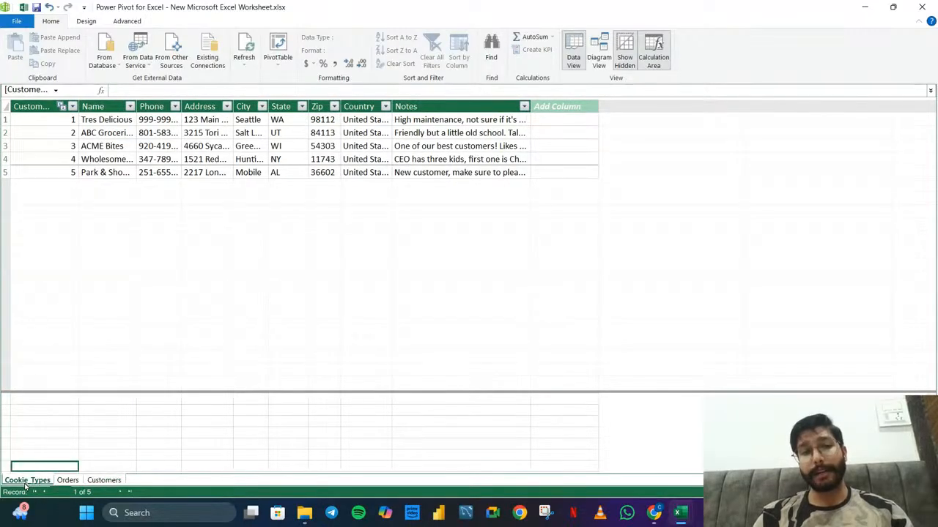
left_click(67, 481)
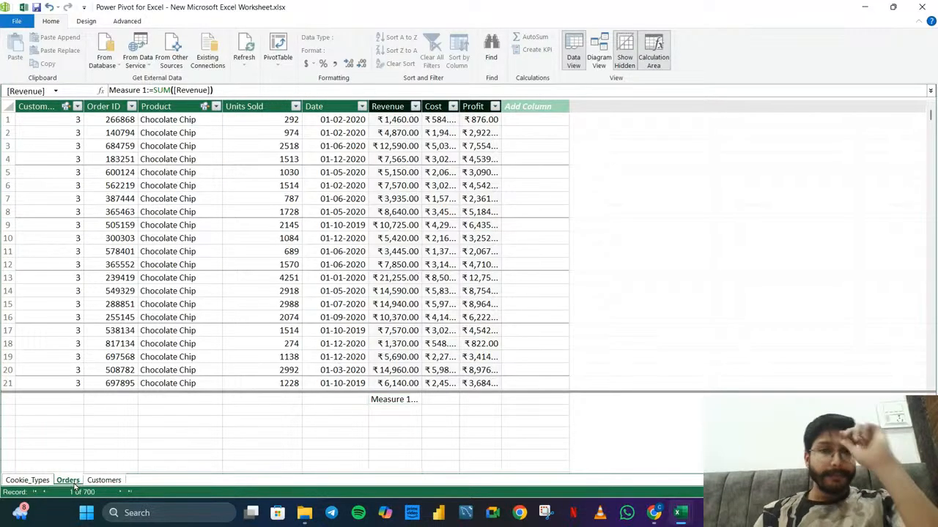
Widen the Revenue column in the Orders table and rename the measure under it as Total Revenue
left_click(407, 402)
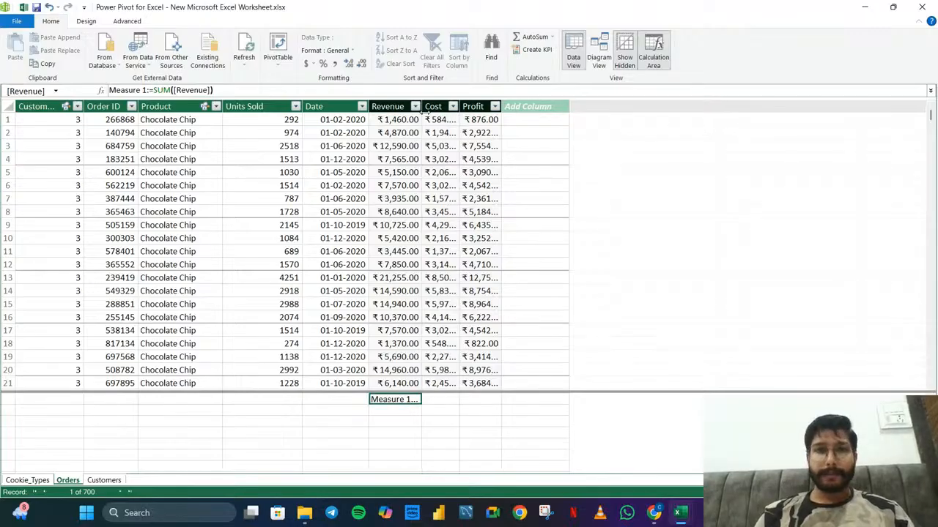
left_click_drag(421, 109, 457, 107)
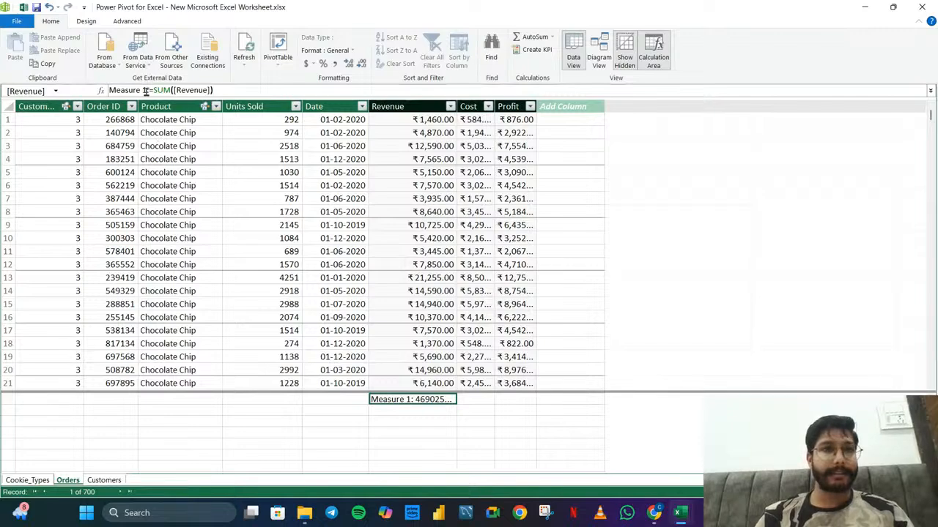
left_click_drag(147, 90, 32, 97)
key("BackSpace")
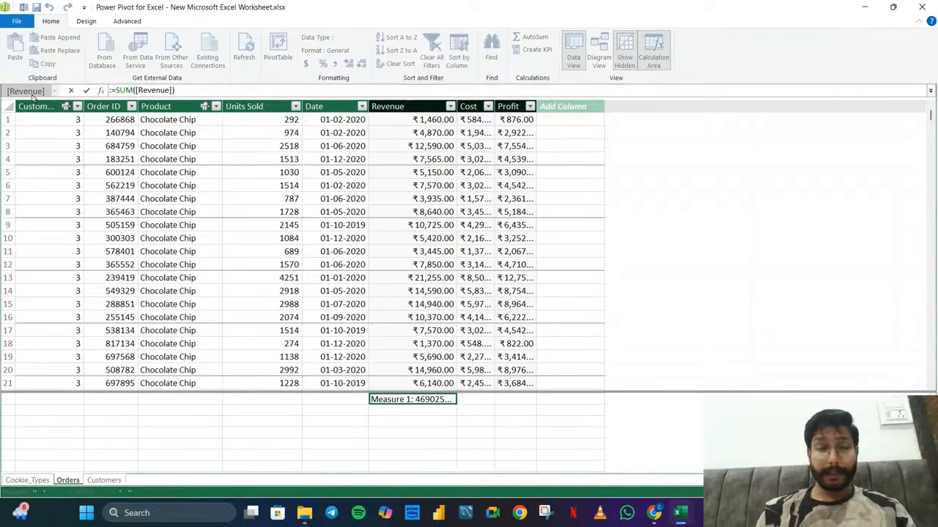
type("Total rev")
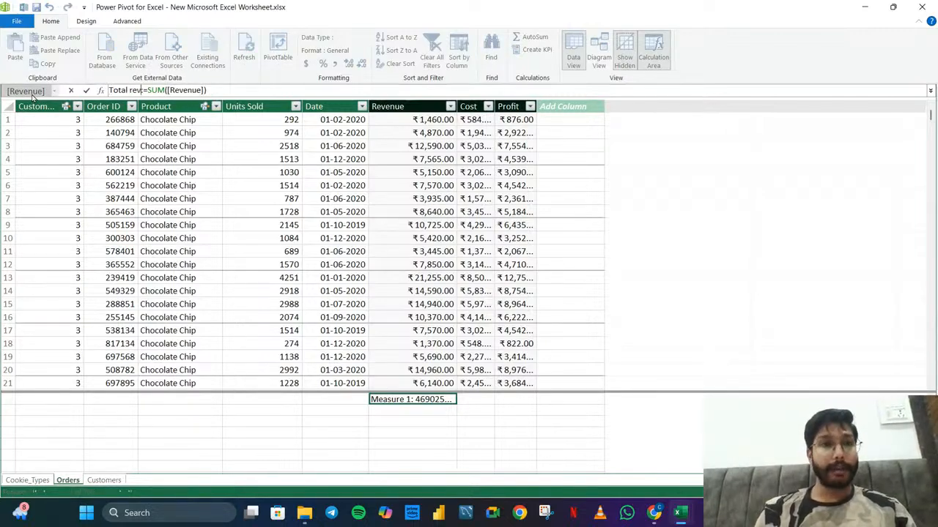
key("BackSpace")
key("BackSpace")
key("BackSpace")
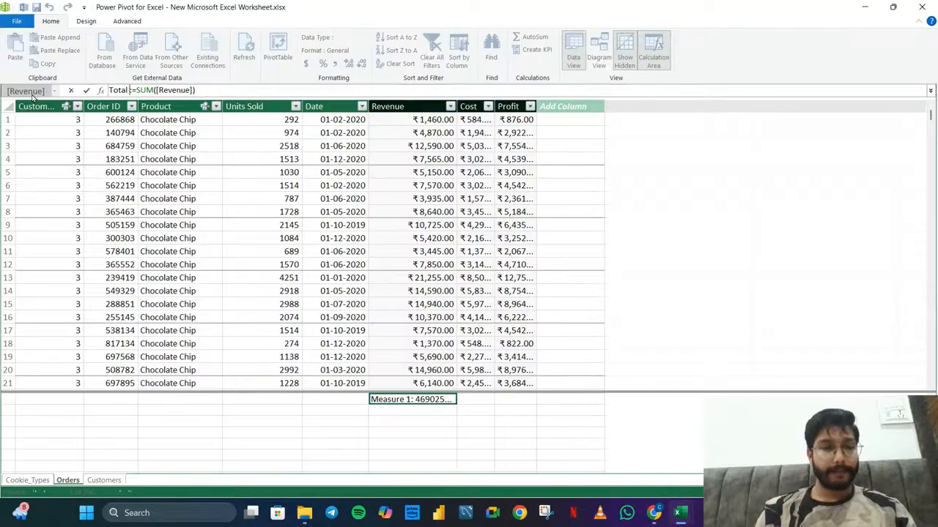
type("Revenue")
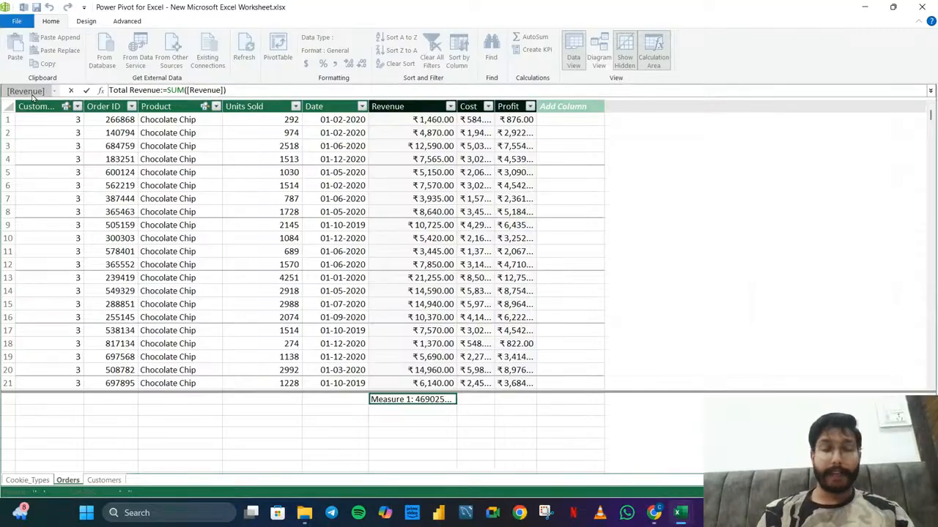
key("Return")
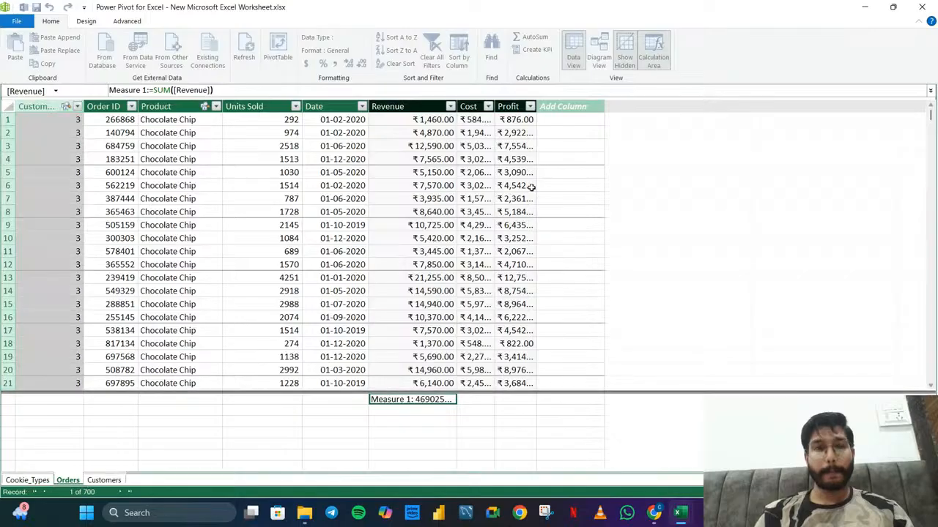
Add a measure with the formula =SUM([Cost]) in the first calculation area cell under the Cost column
left_click(470, 402)
type("=SUM(")
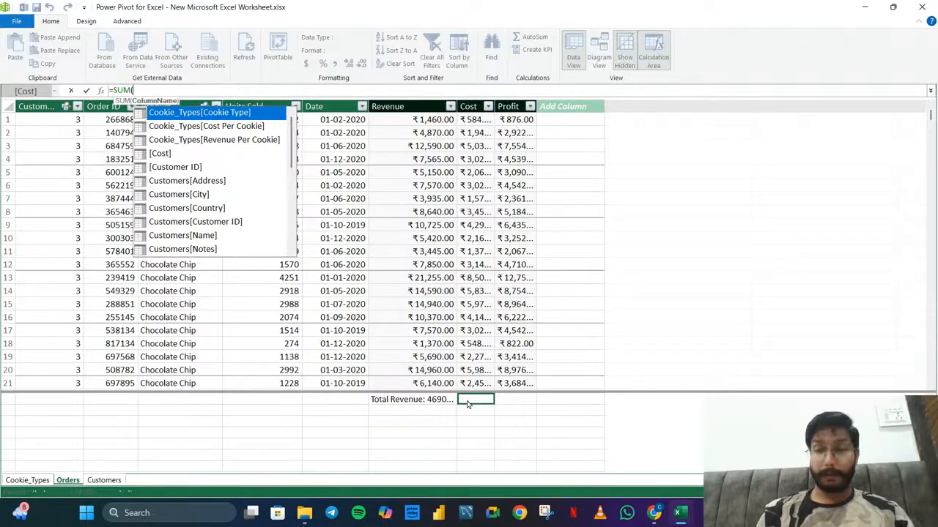
key("Down")
key("Down")
key("Down")
key("Down")
key("Up")
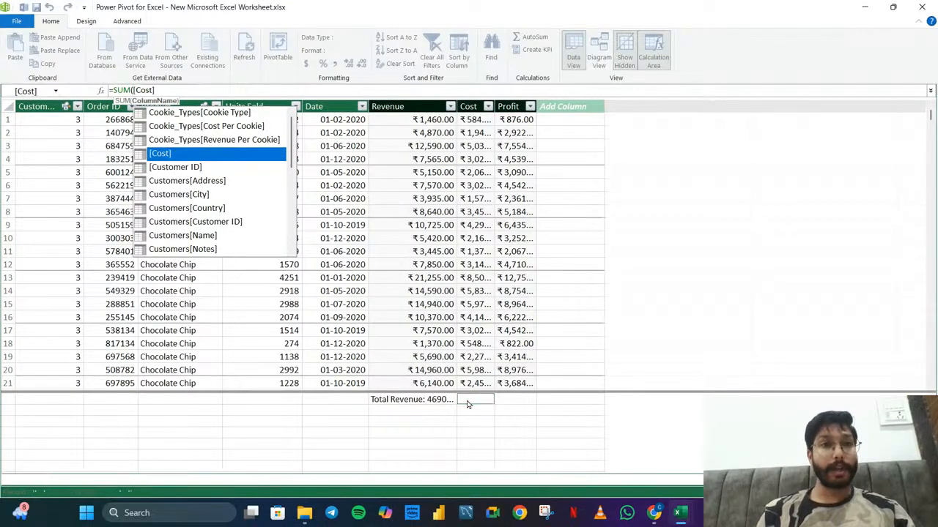
key("Tab")
type(")")
key("Return")
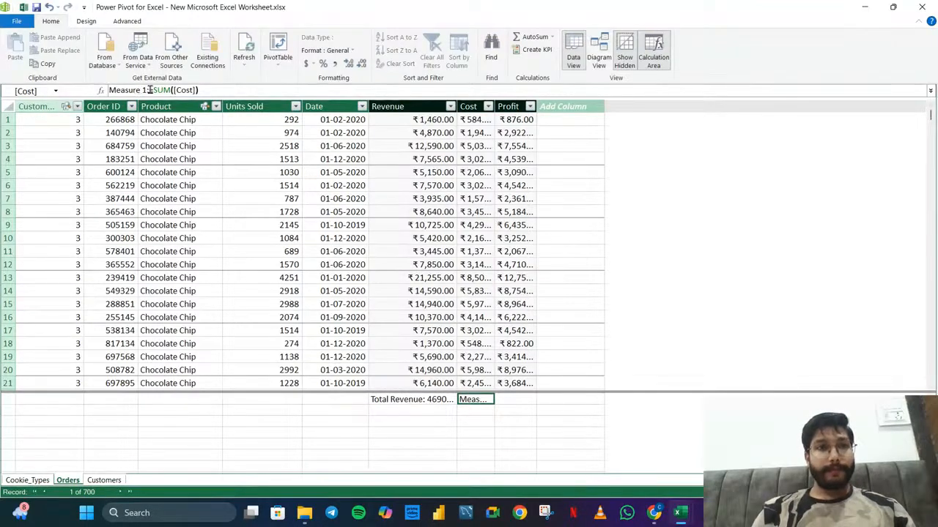
Rename the measure under the Cost column as Total cost
left_click_drag(145, 90, 108, 90)
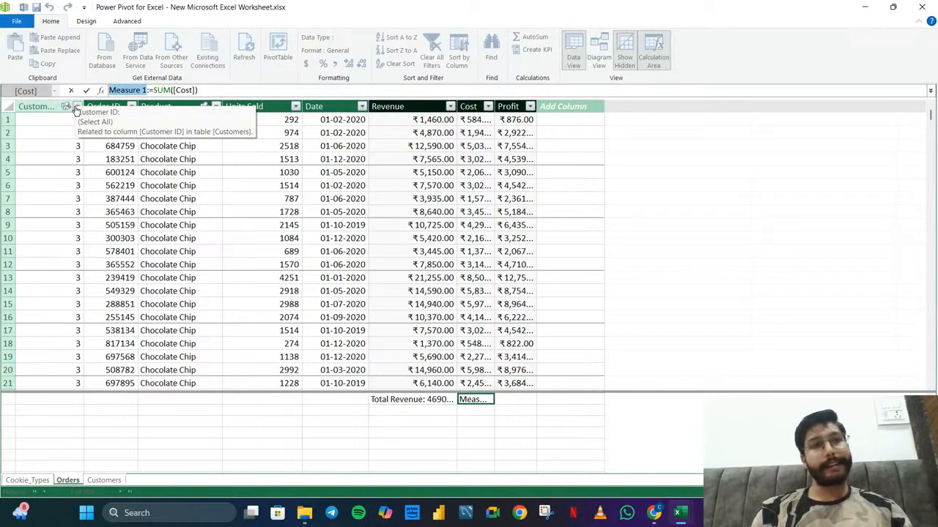
key("BackSpace")
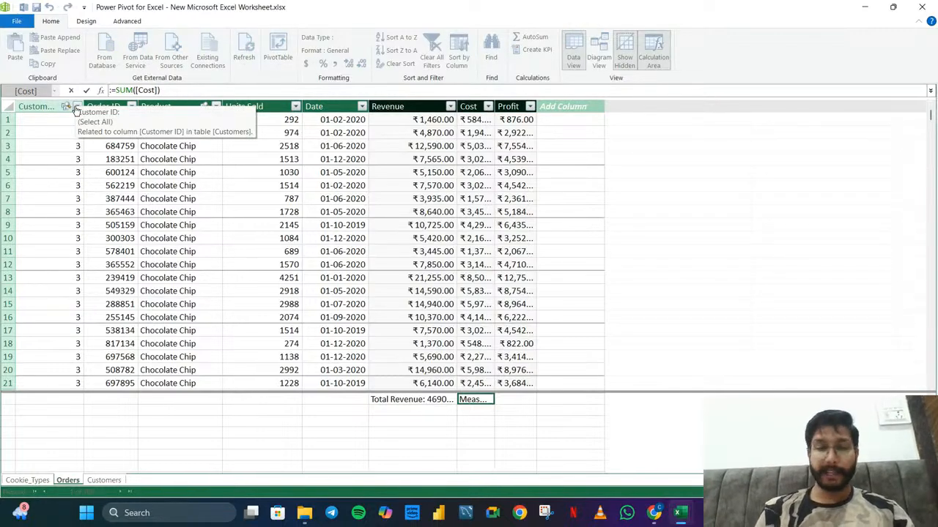
type("Total cost")
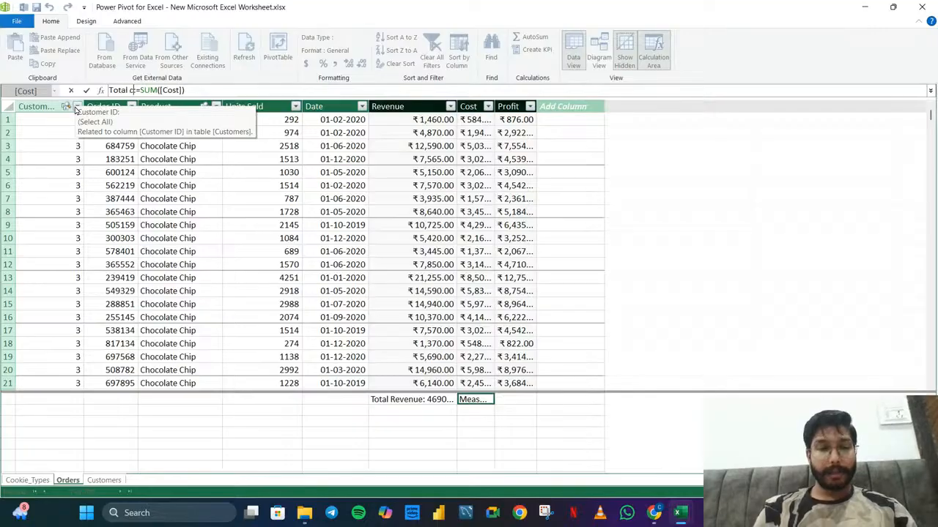
key("Return")
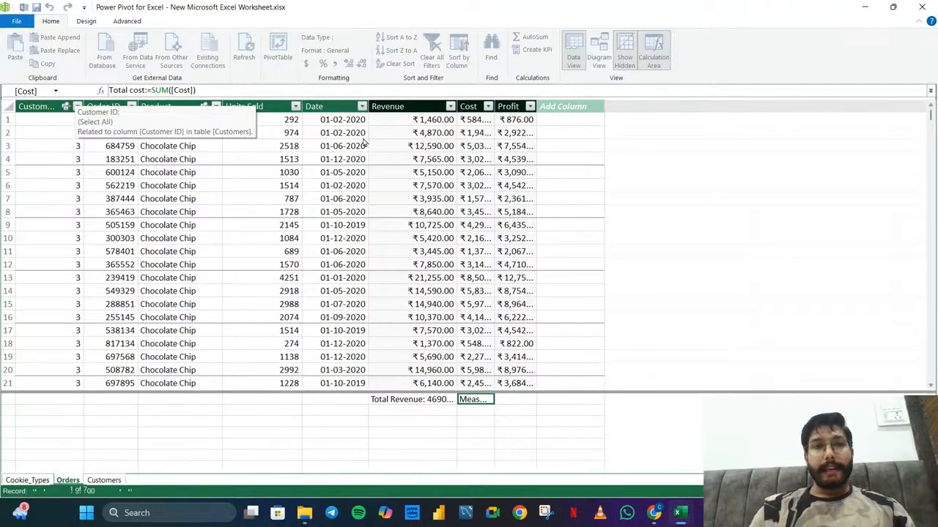
Add a measure with the formula =SUM([Profit]) in the first calculation area cell under the Profit column
left_click(513, 106)
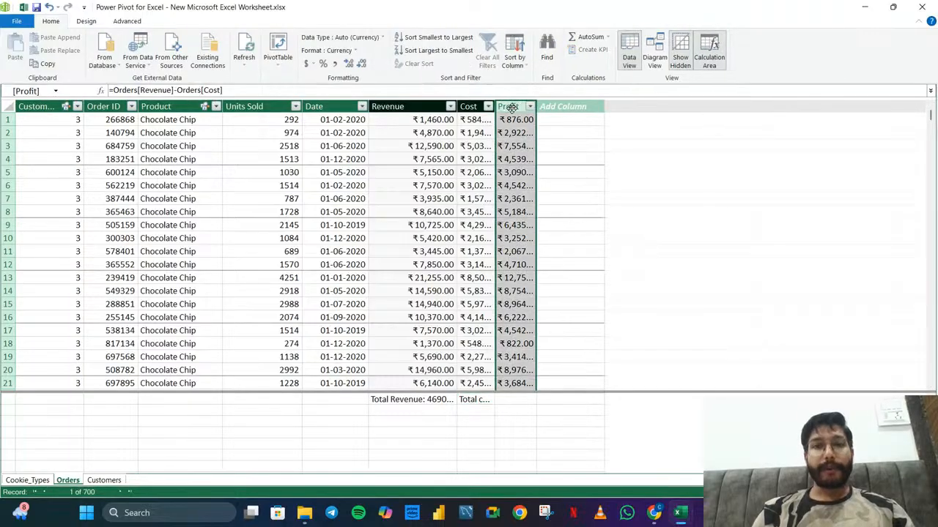
left_click(532, 403)
type("=")
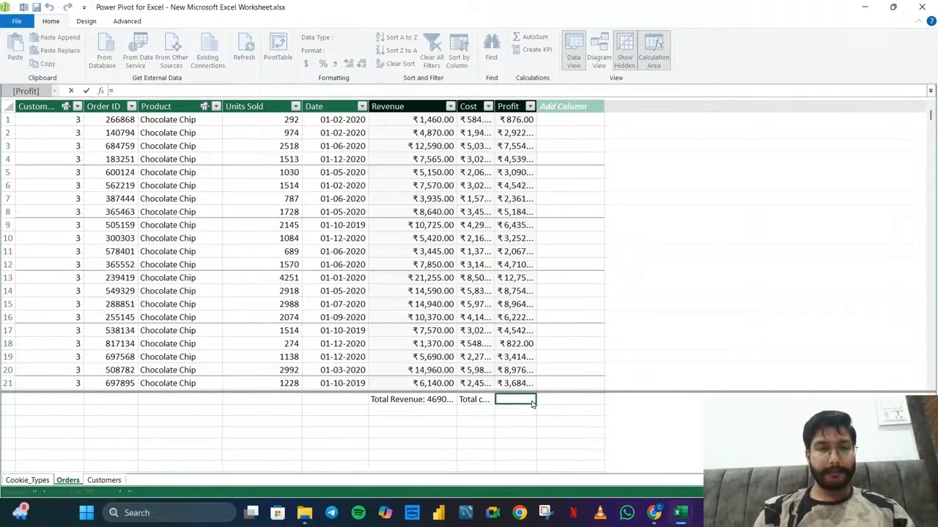
type("SUM(")
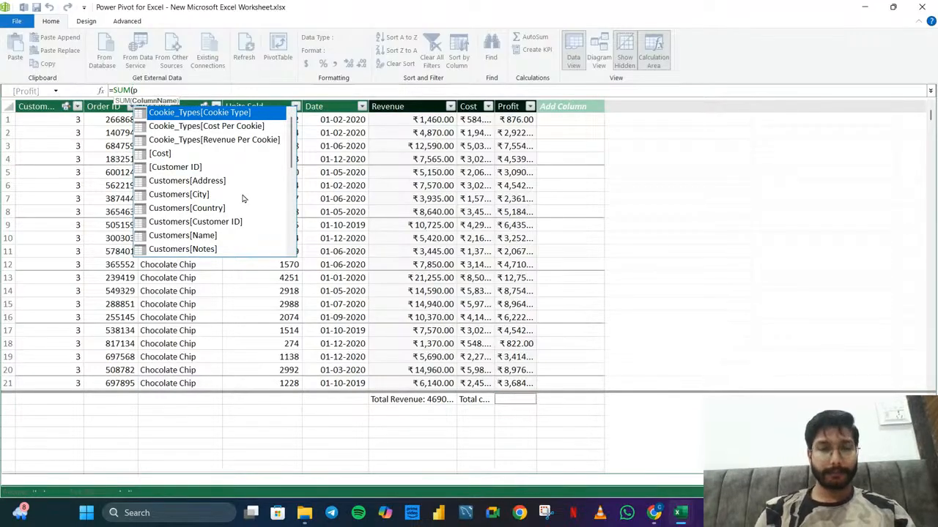
type("pro")
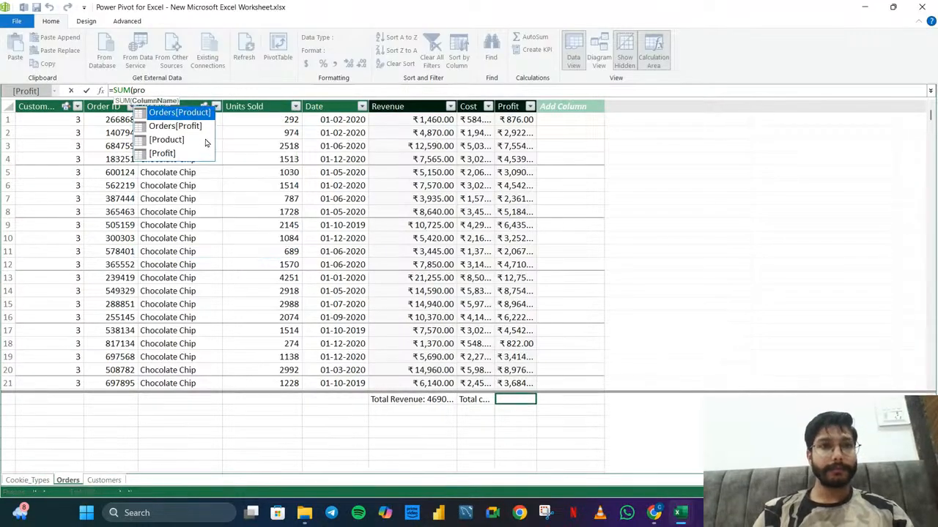
left_click(165, 155)
double_click(166, 154)
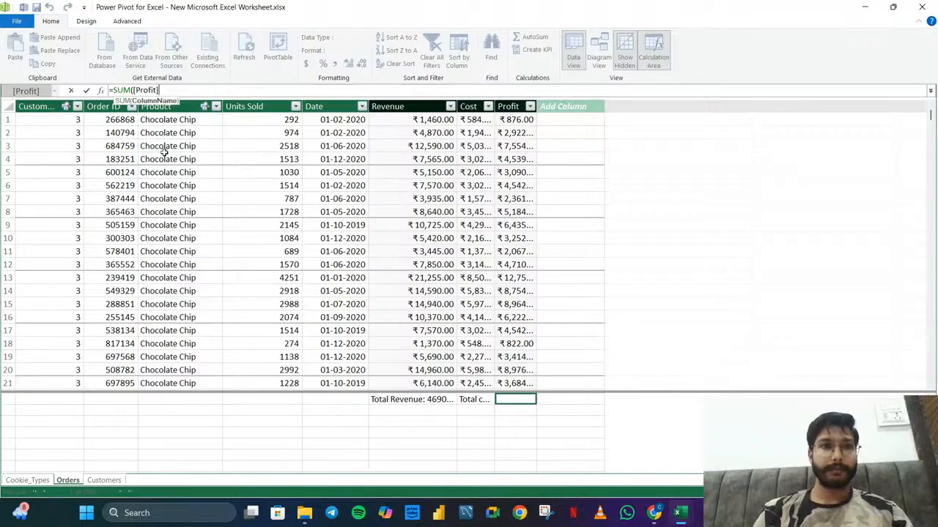
type(")")
key("Return")
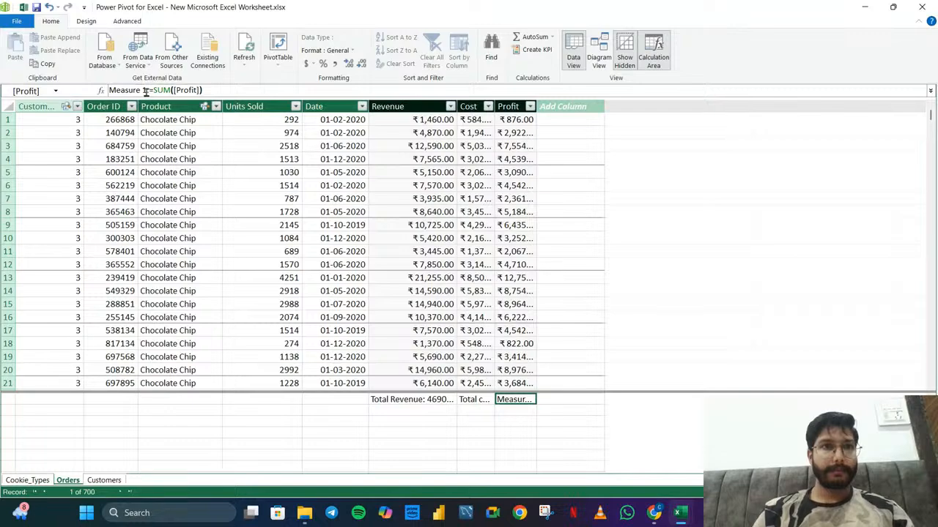
Rename the measure under the Profit column as Tota Profit
left_click_drag(145, 91, 107, 90)
key("BackSpace")
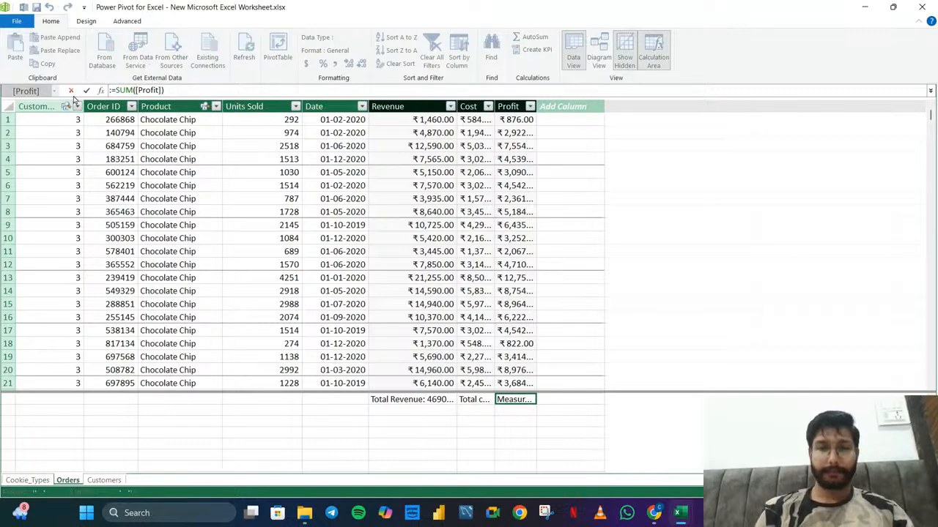
type("Total Pr")
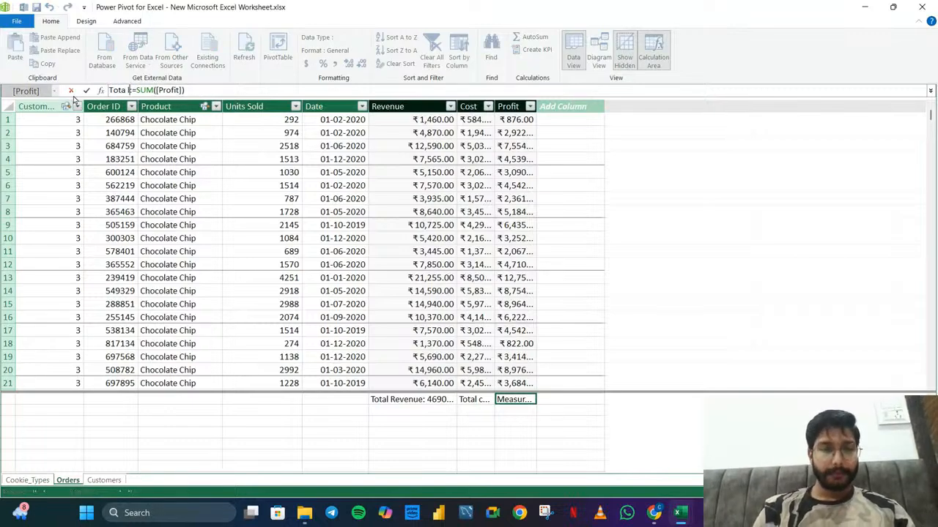
type("ofit")
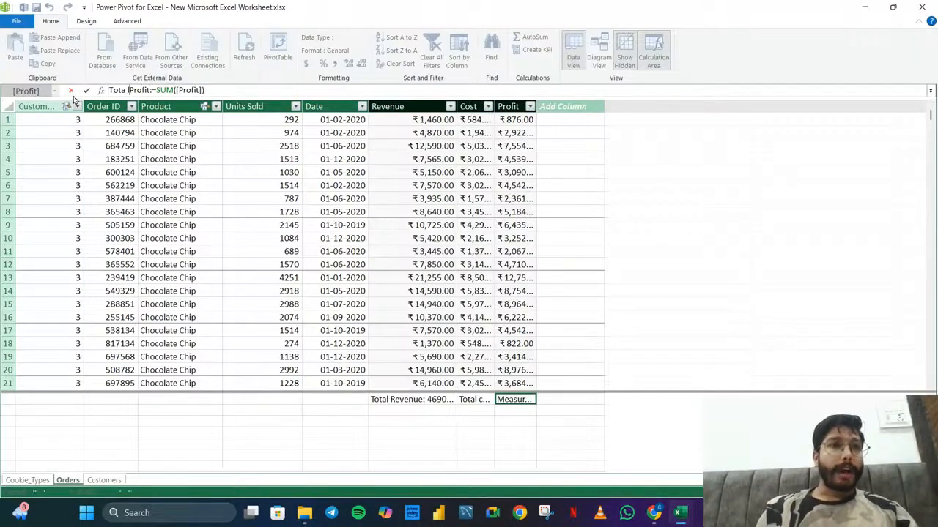
key("BackSpace")
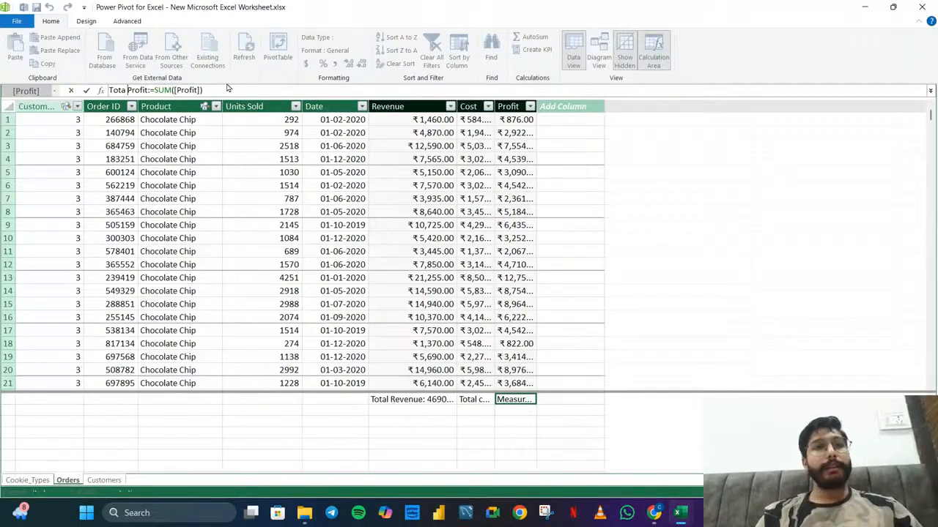
key("Return")
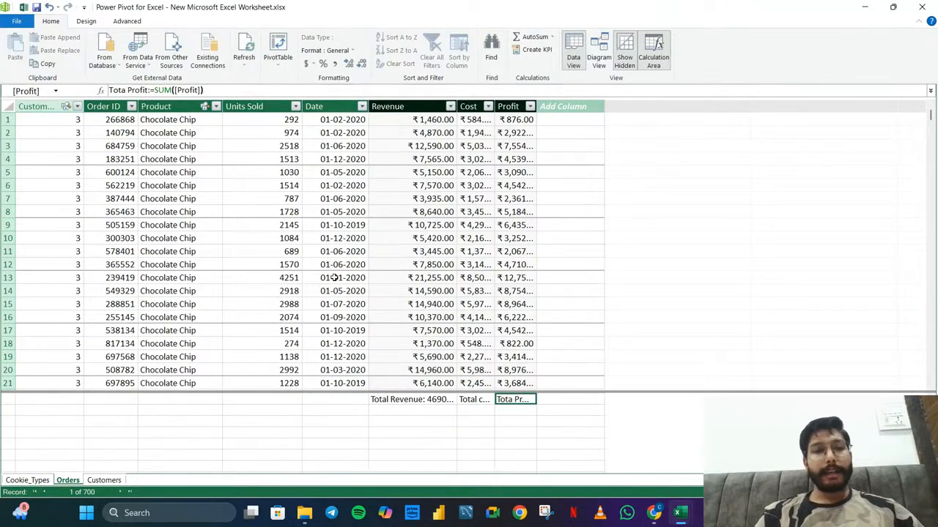
Look through the Customers, Cookie_Types and Orders tables of the data model, and return to the Orders table
left_click(111, 481)
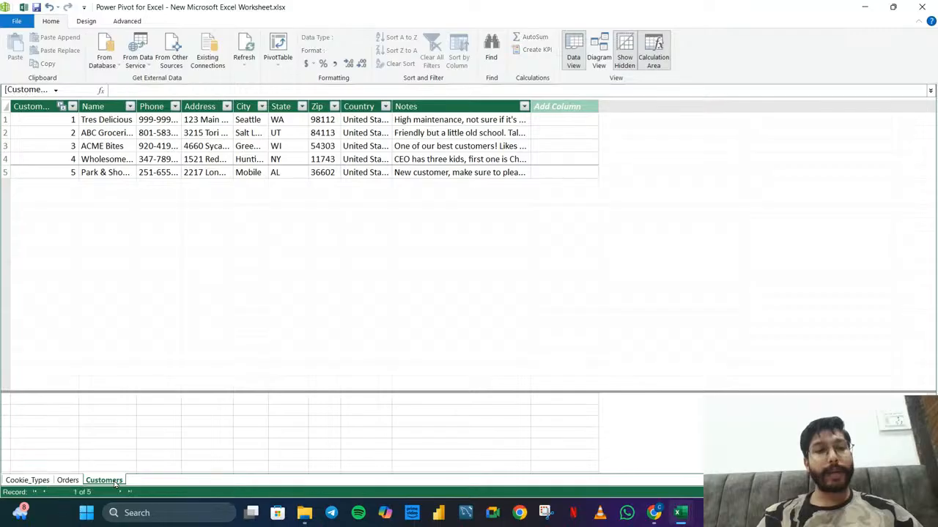
left_click(28, 480)
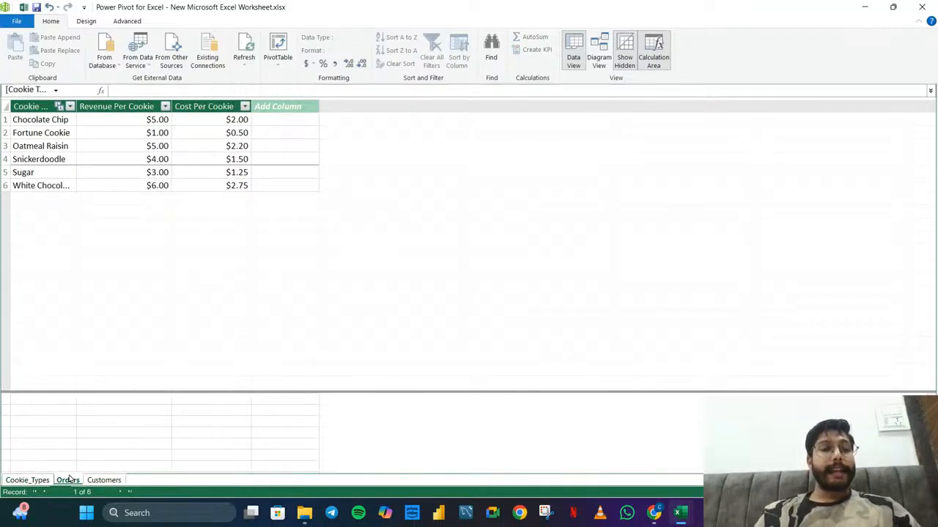
left_click(67, 480)
left_click(107, 481)
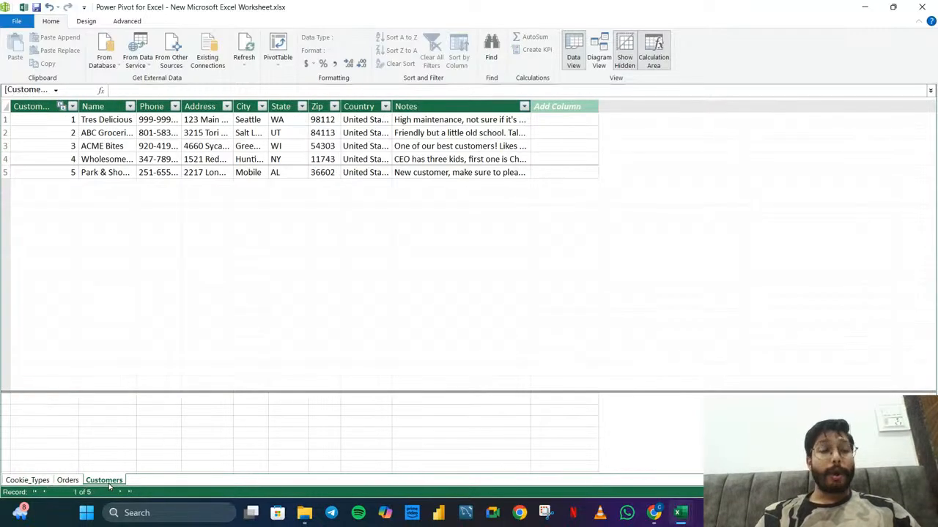
left_click(67, 481)
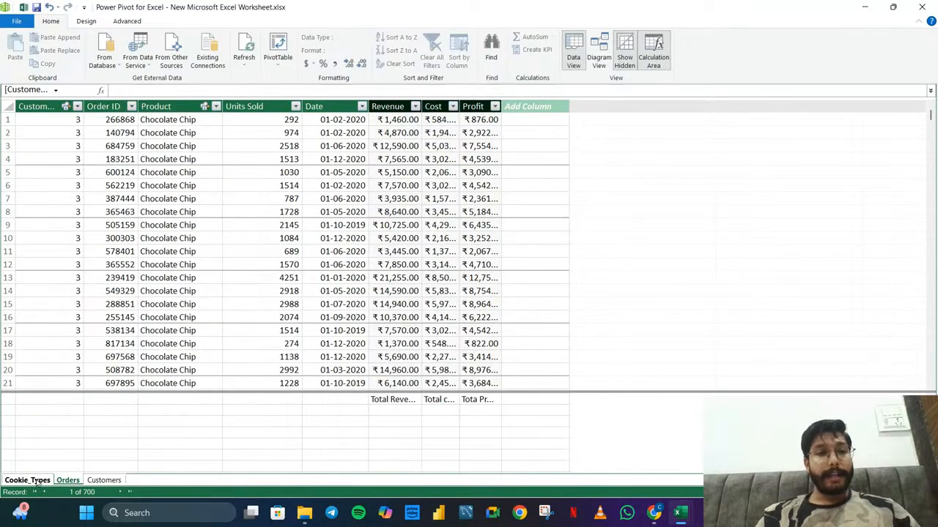
left_click(40, 481)
left_click(104, 481)
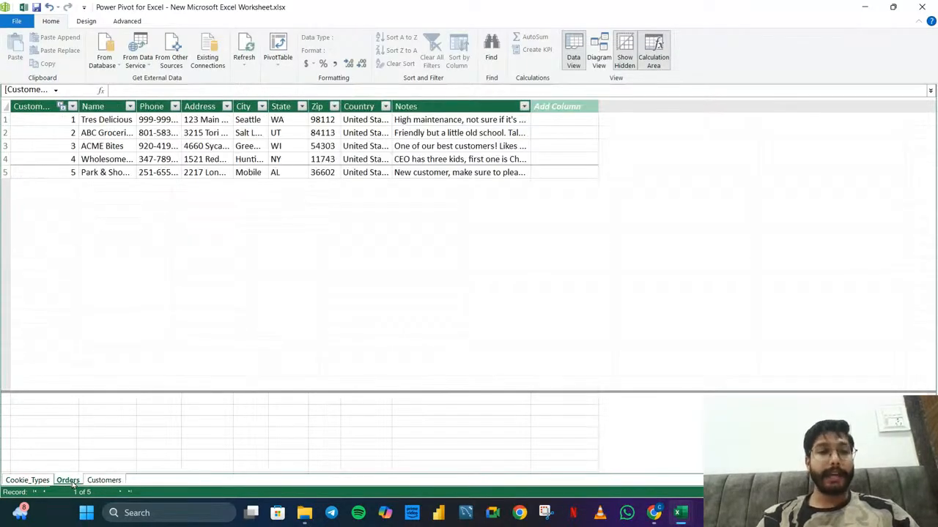
left_click(67, 481)
left_click(41, 482)
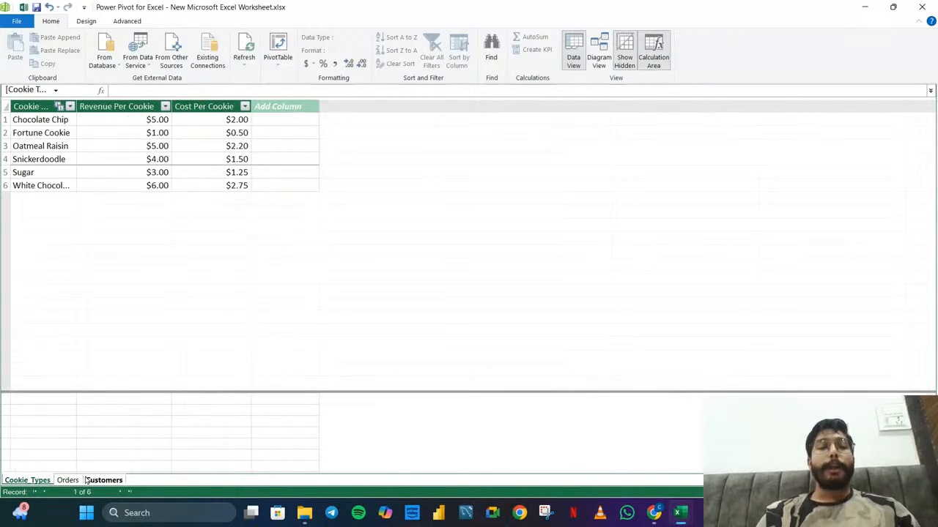
left_click(68, 481)
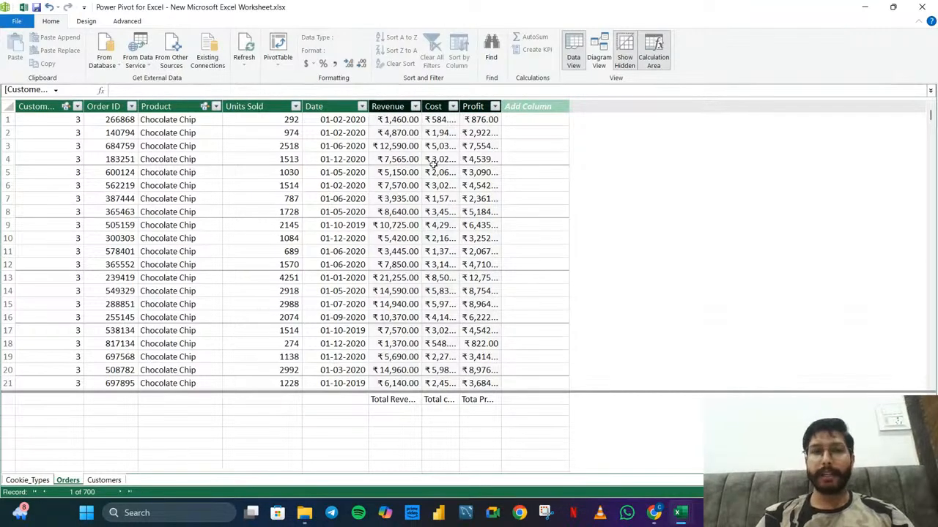
Format the Revenue, Cost and Profit columns as $ English (United States) currency, and widen the Profit column
left_click(386, 108)
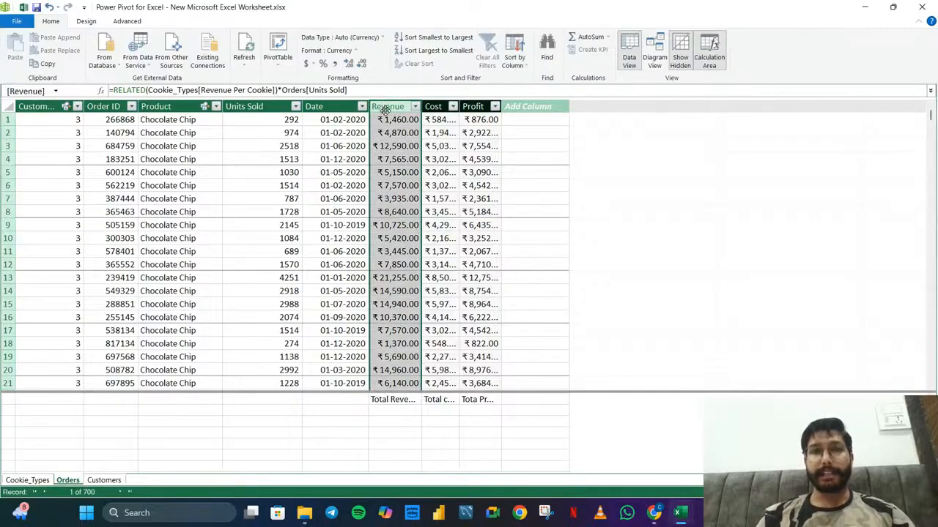
left_click(307, 65)
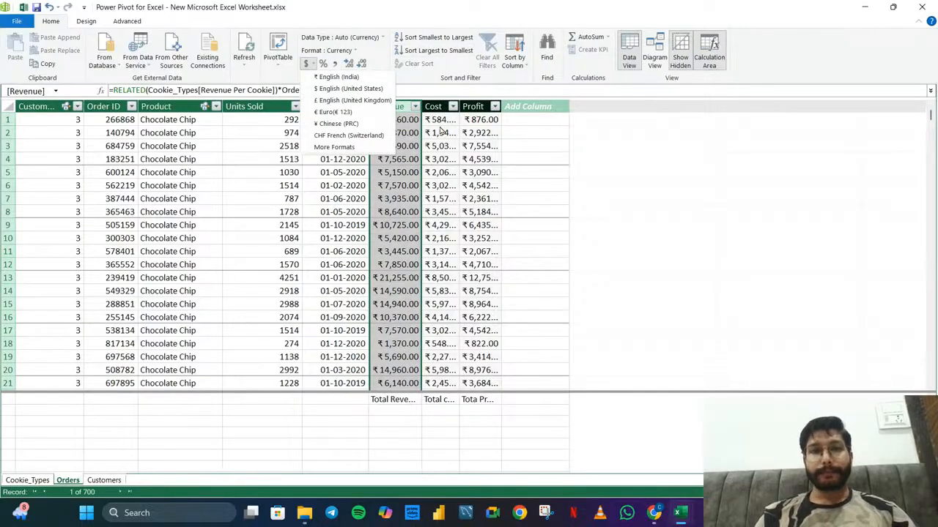
left_click(346, 92)
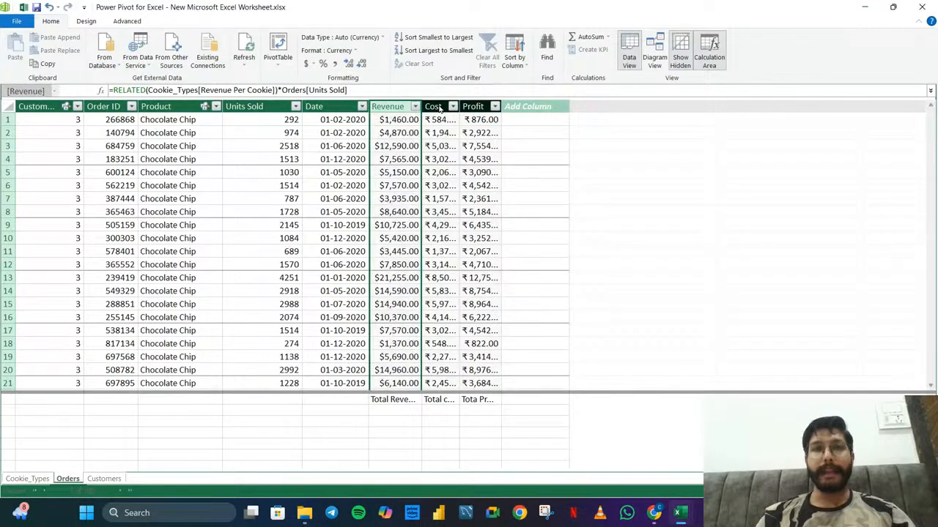
left_click(440, 107)
left_click(303, 66)
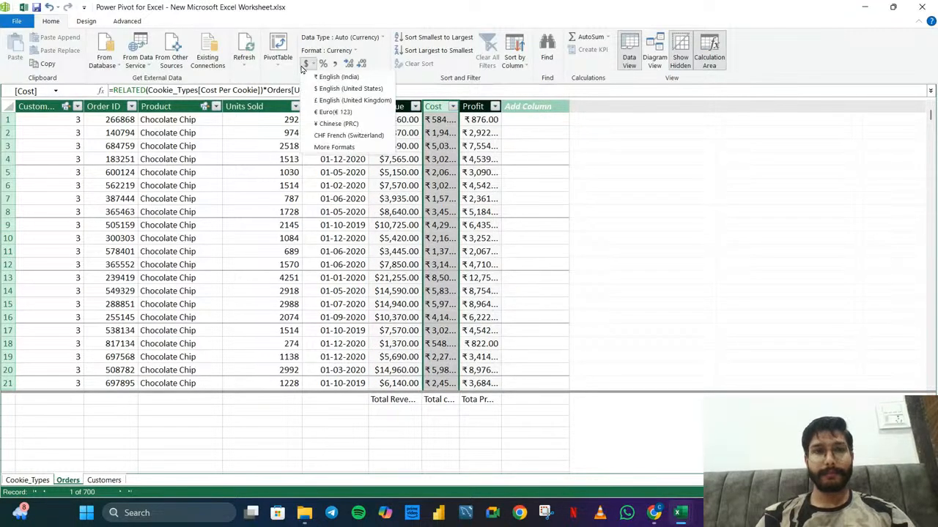
left_click(326, 90)
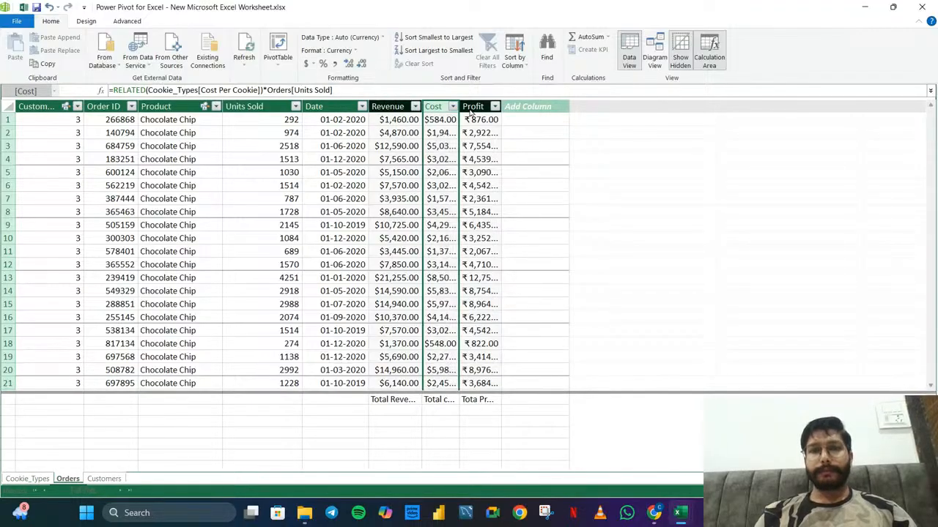
left_click(470, 108)
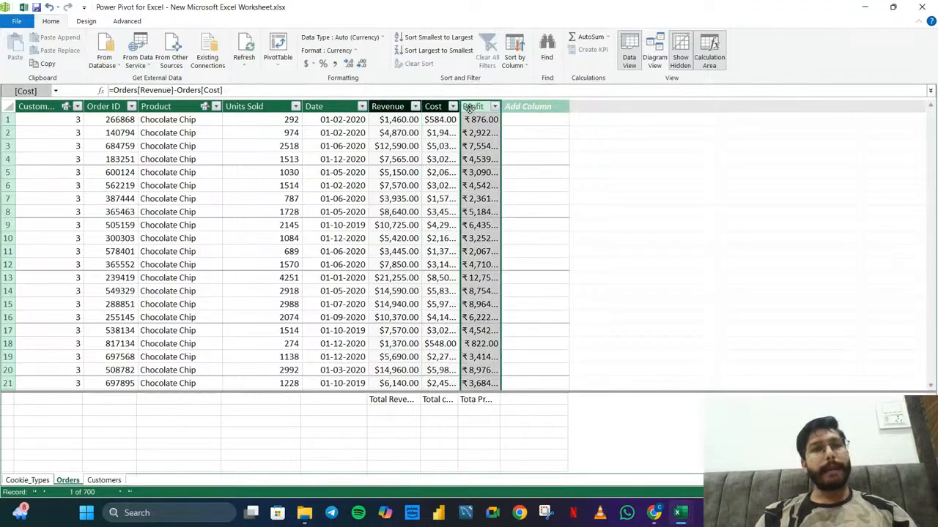
left_click(307, 66)
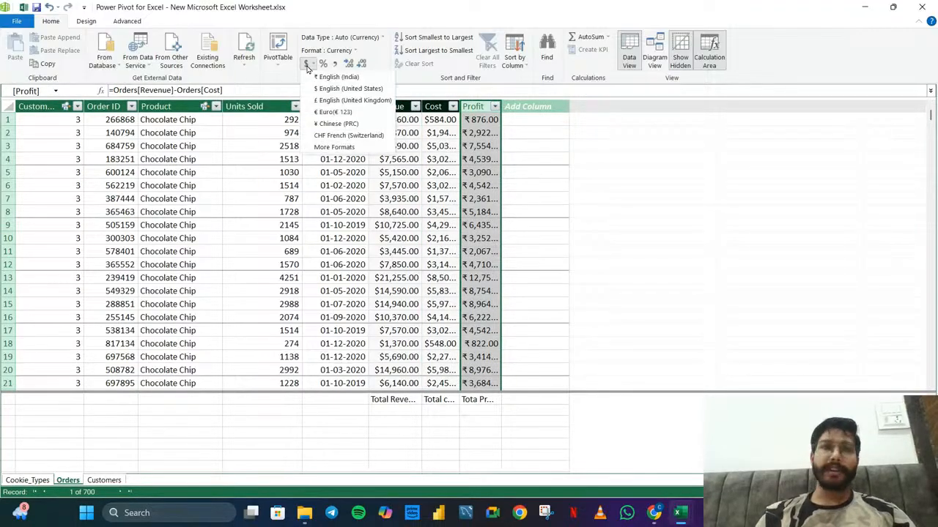
left_click(346, 89)
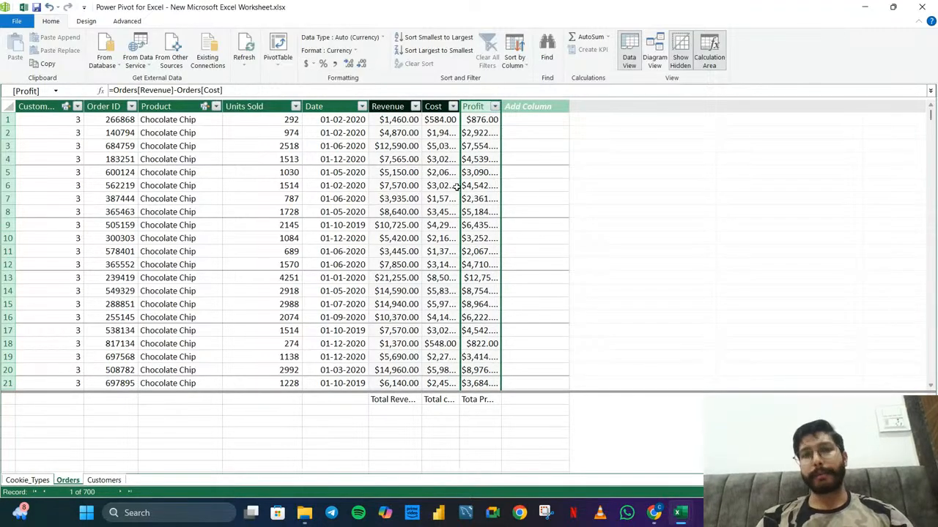
left_click_drag(501, 108, 528, 108)
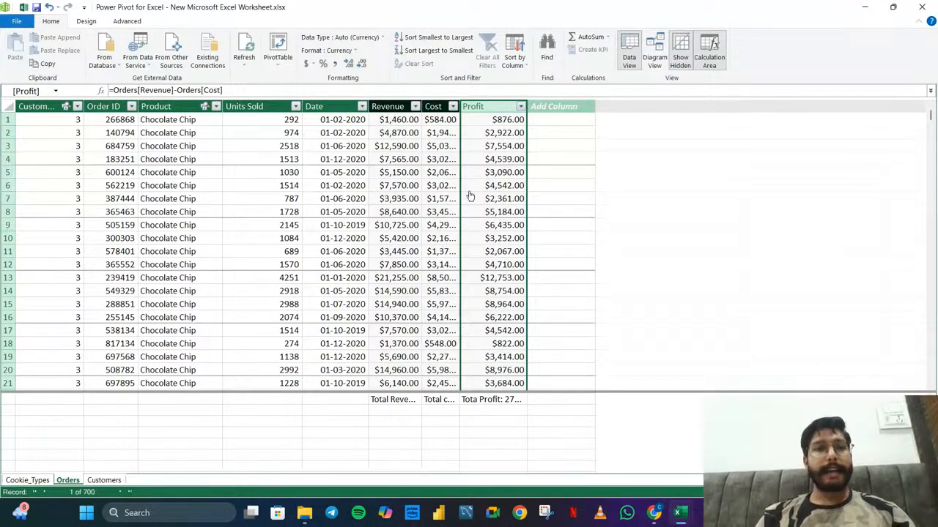
Create a PivotTable from the data model in a new worksheet
left_click(386, 403)
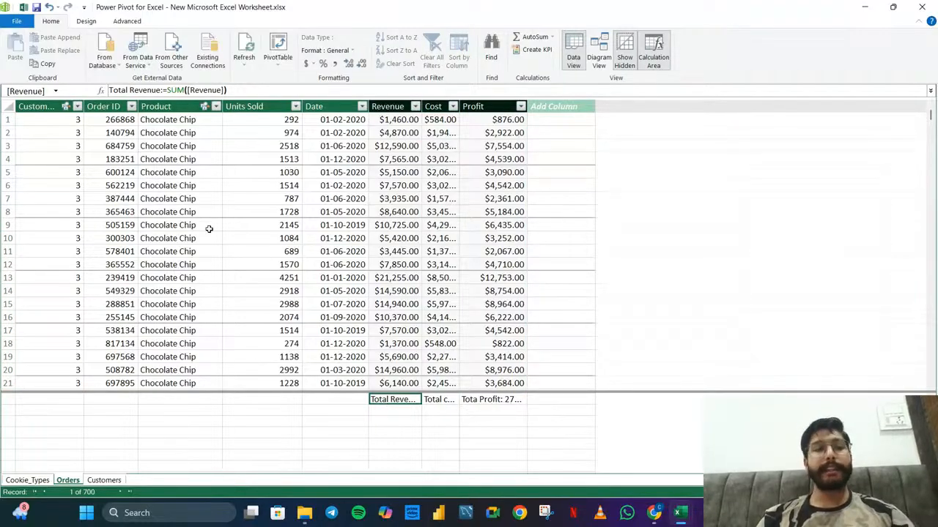
left_click(283, 45)
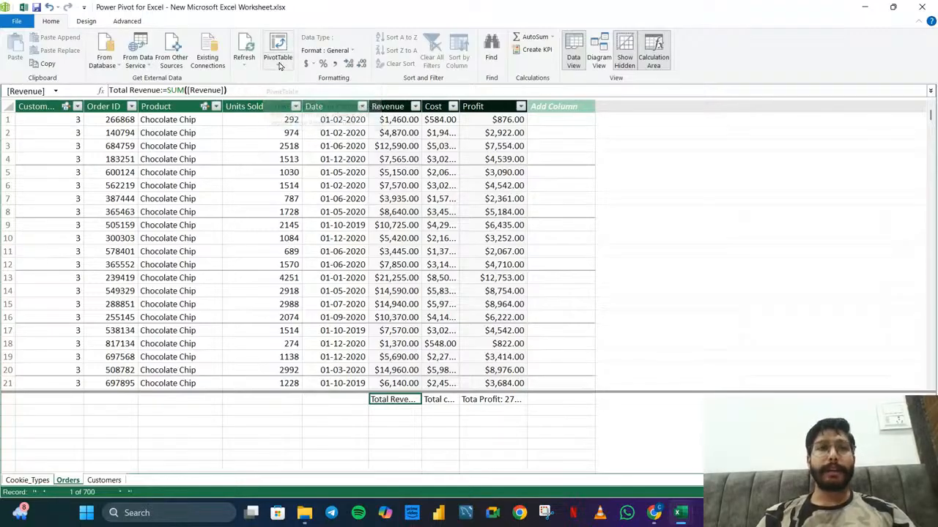
left_click(280, 64)
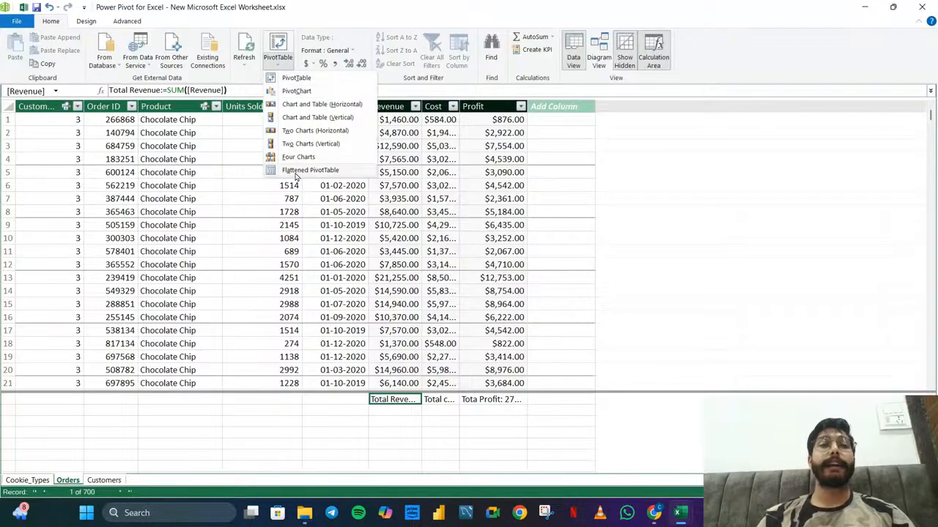
left_click(276, 47)
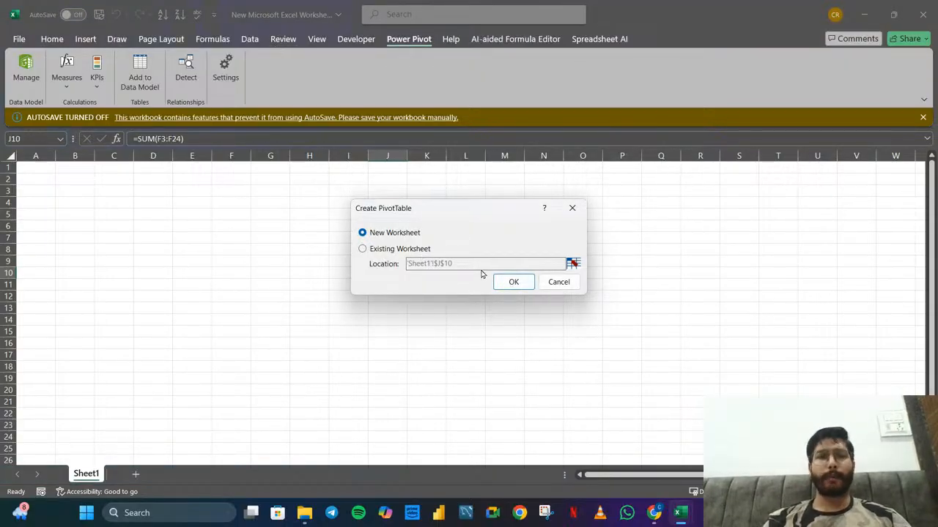
left_click(508, 284)
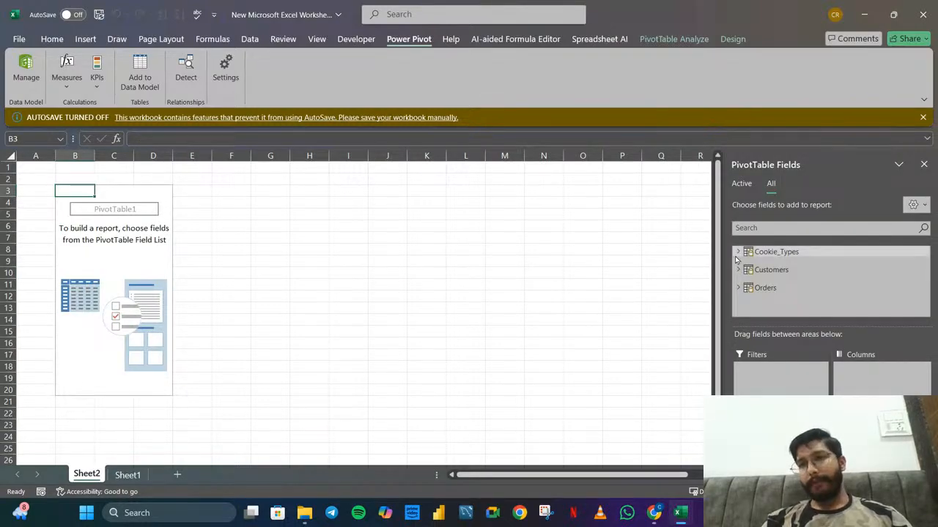
Dismiss the AutoSave notice and add the Name field of the Customers table to the PivotTable
left_click(922, 117)
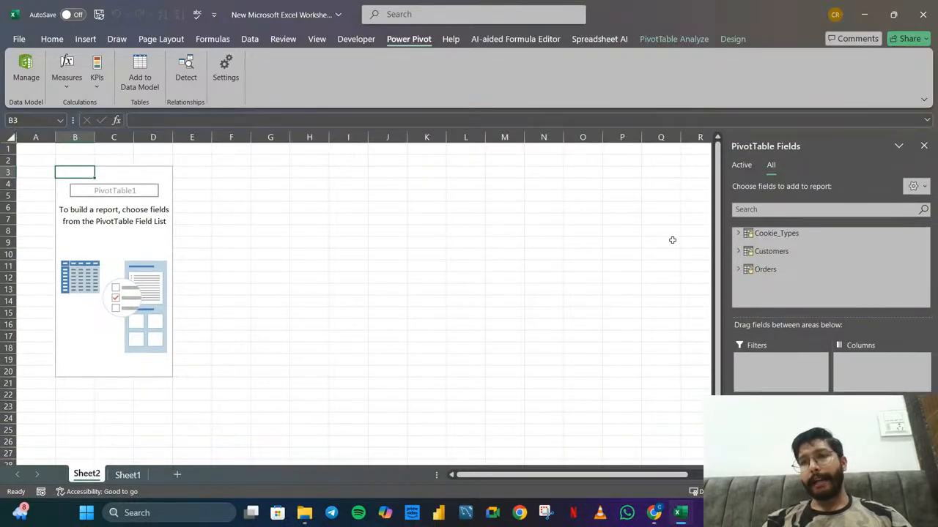
left_click(739, 252)
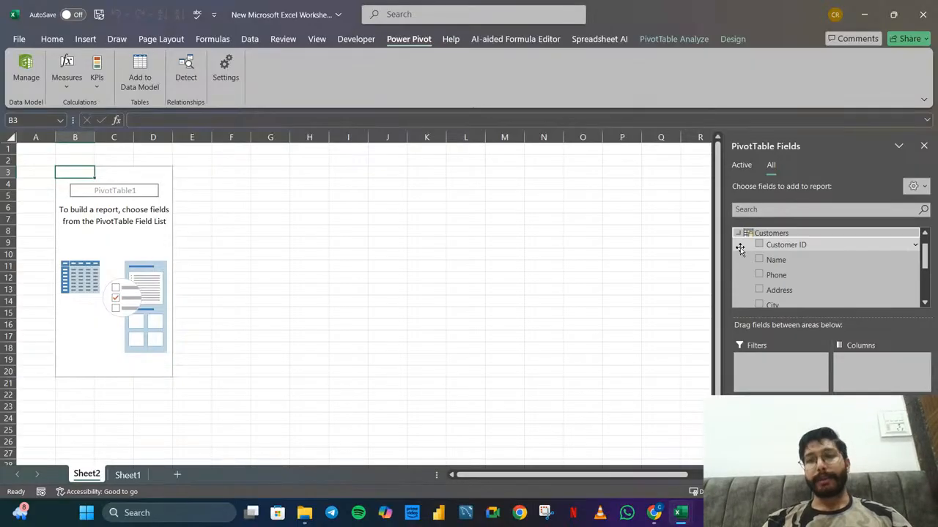
left_click(775, 260)
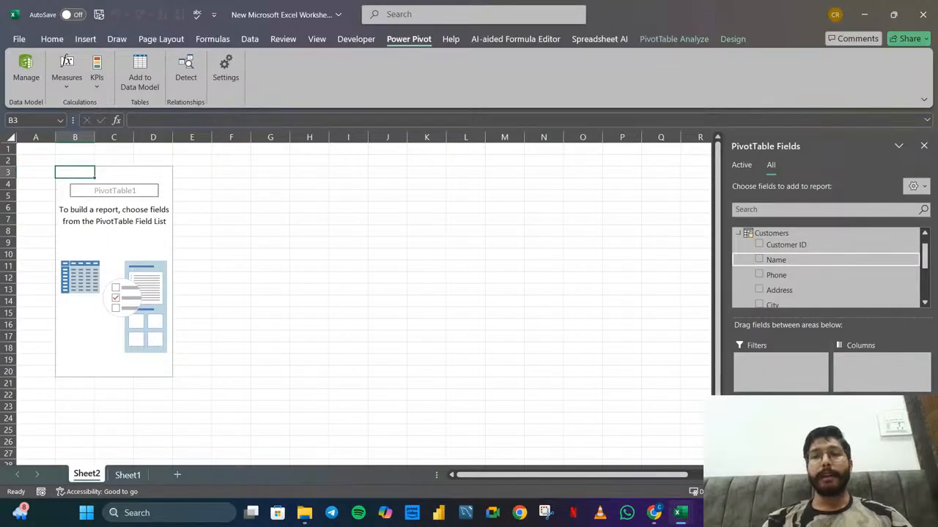
Add the Cookie Type field of the Cookie_Types table to the PivotTable rows, nested below the customer names
left_click(738, 233)
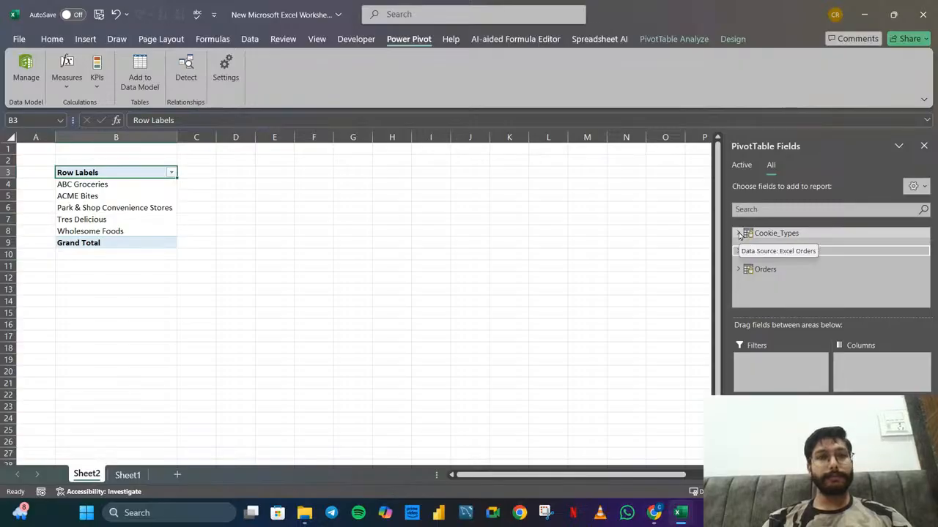
left_click(738, 233)
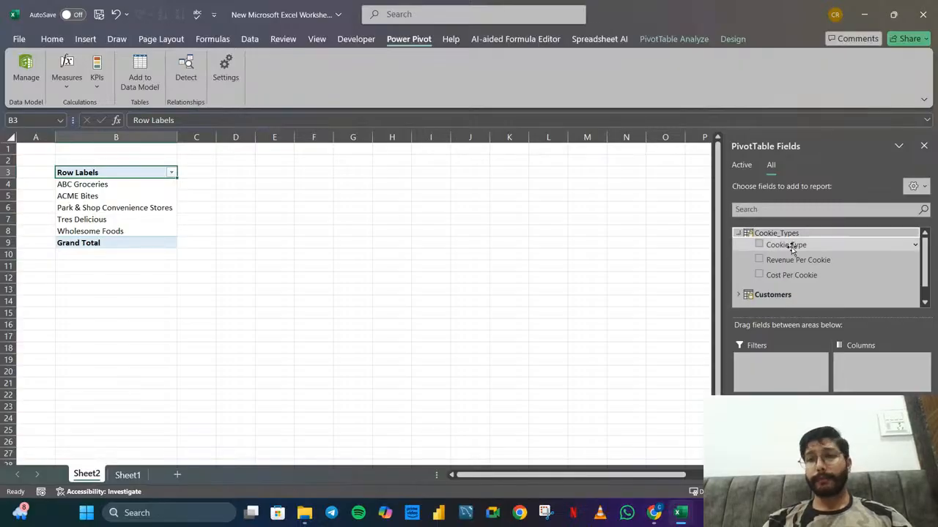
left_click_drag(785, 246, 795, 434)
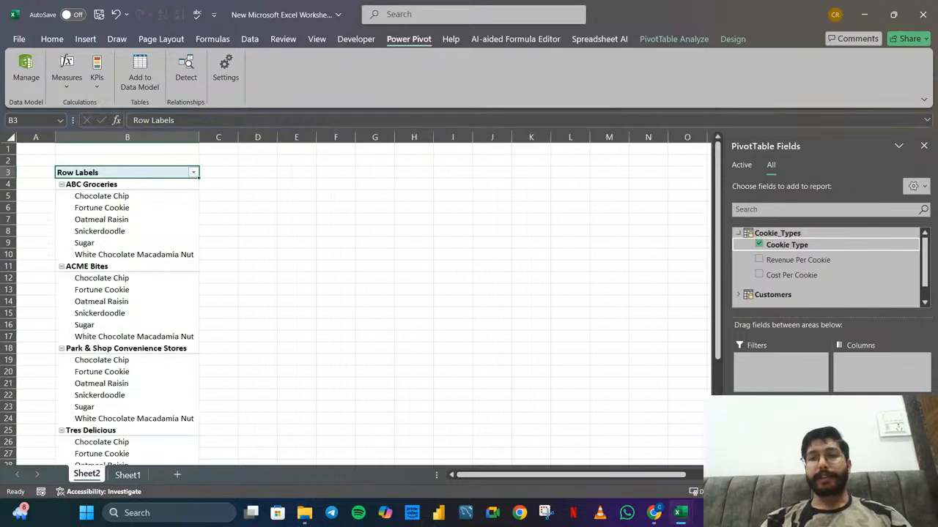
left_click(738, 234)
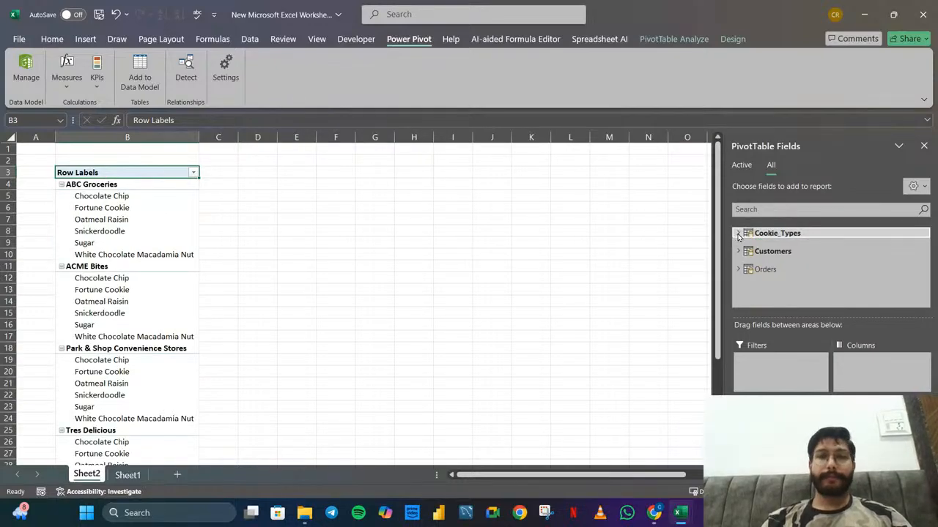
scroll(153, 288, "down", 7)
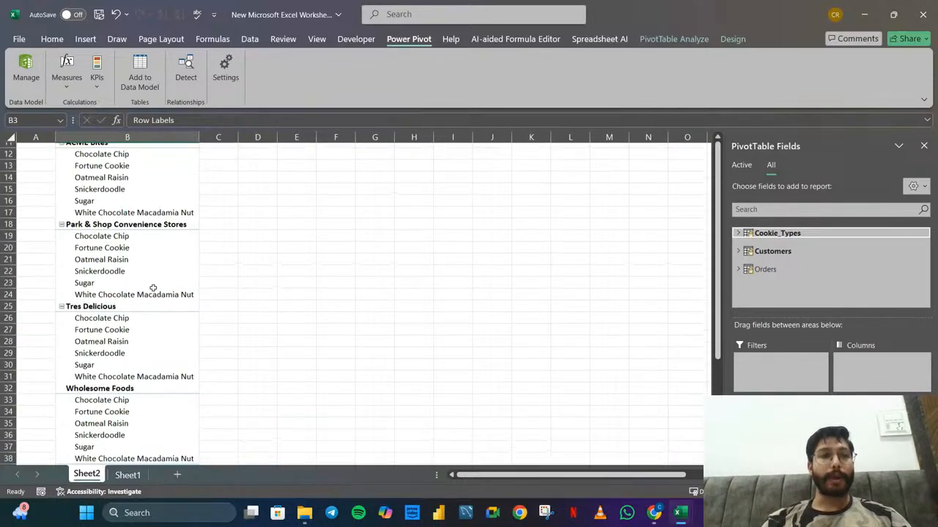
scroll(153, 287, "up", 7)
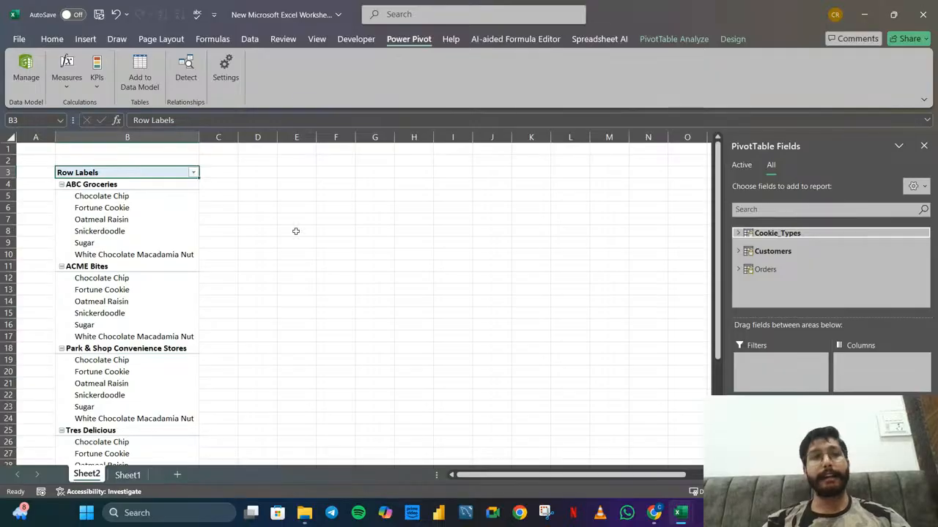
Move the Cookie Type field from the PivotTable's rows to its columns
left_click(79, 196)
left_click_drag(80, 206, 85, 254)
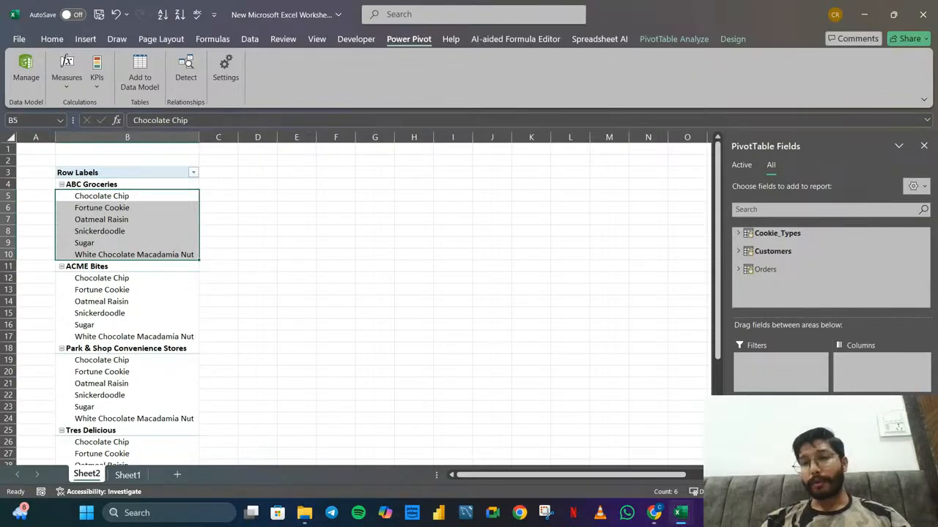
left_click_drag(776, 444, 863, 385)
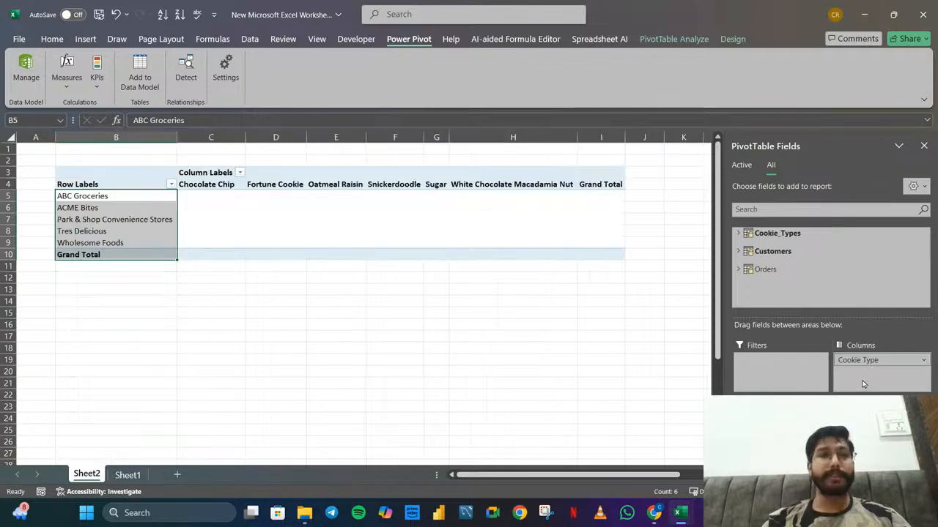
left_click(400, 221)
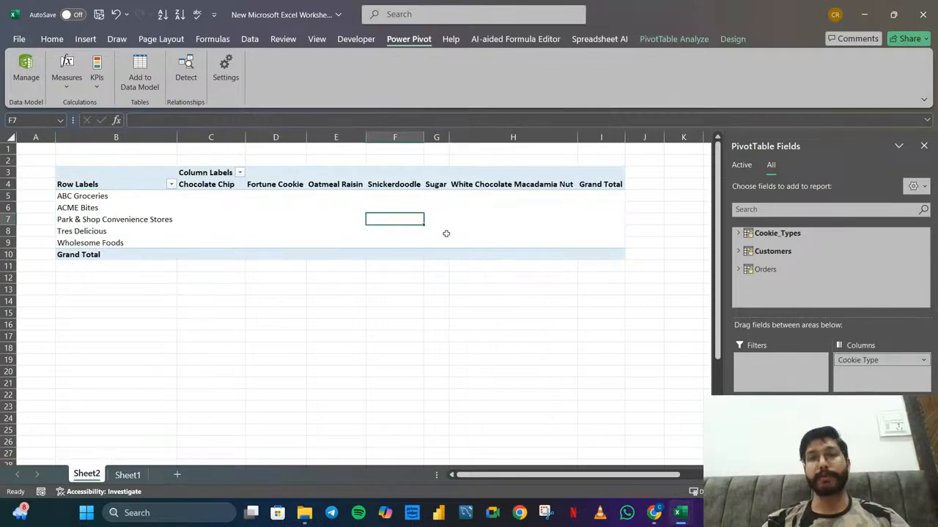
Add the Total Revenue measure of the Orders table to the PivotTable as its values
left_click(739, 270)
scroll(826, 278, "down", 2)
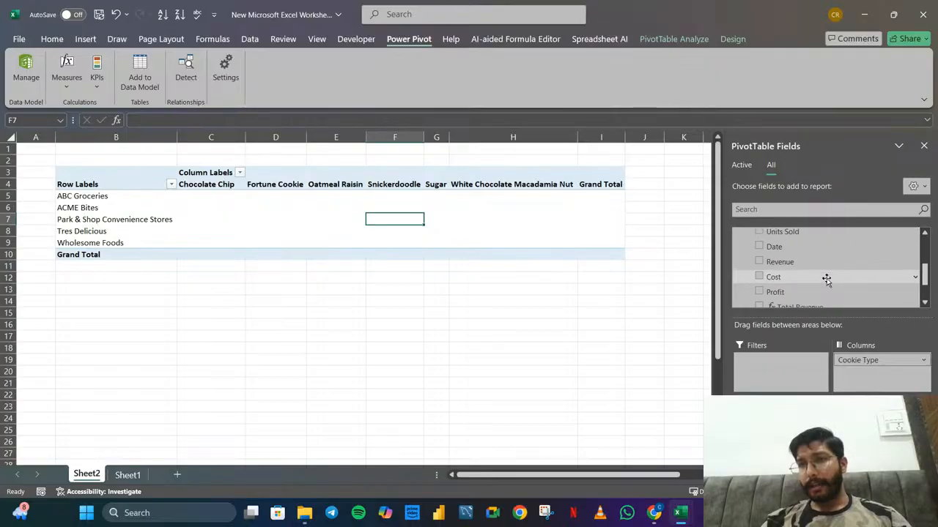
scroll(826, 279, "down", 1)
left_click_drag(787, 263, 879, 439)
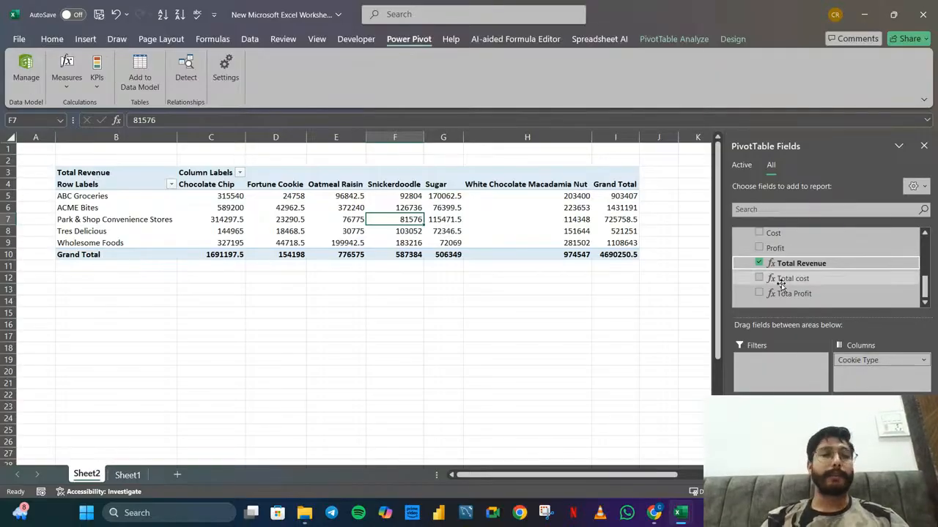
scroll(781, 284, "up", 10)
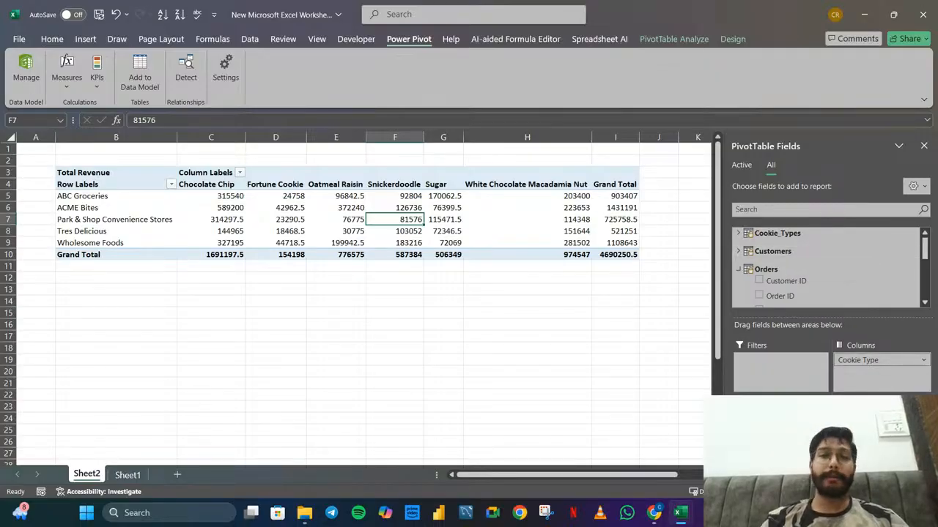
scroll(807, 297, "down", 5)
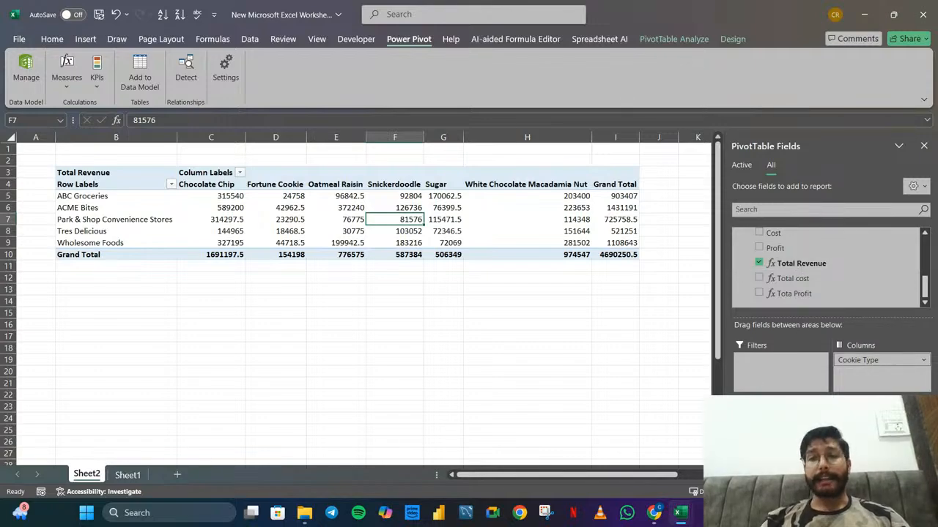
Move the Cookie Type field back from the columns to the rows below the customer names, and review the layout
left_click_drag(858, 361, 781, 432)
scroll(197, 282, "down", 7)
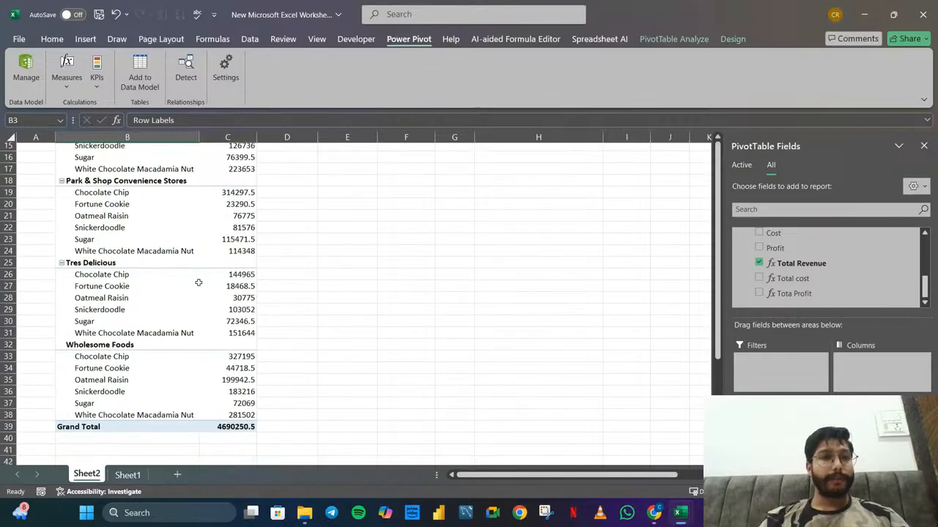
scroll(198, 282, "up", 7)
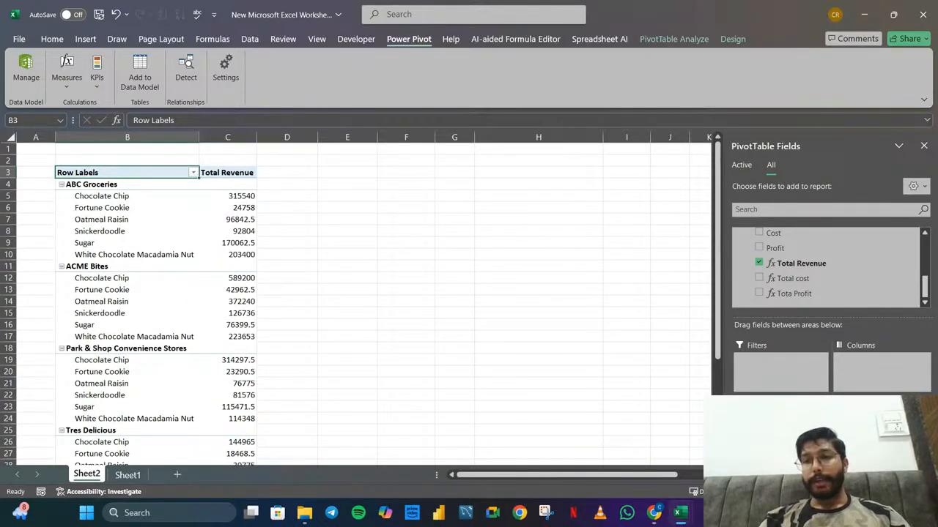
Replace the Total Revenue measure with Total cost in the PivotTable values, and remove Total cost again
left_click(761, 264)
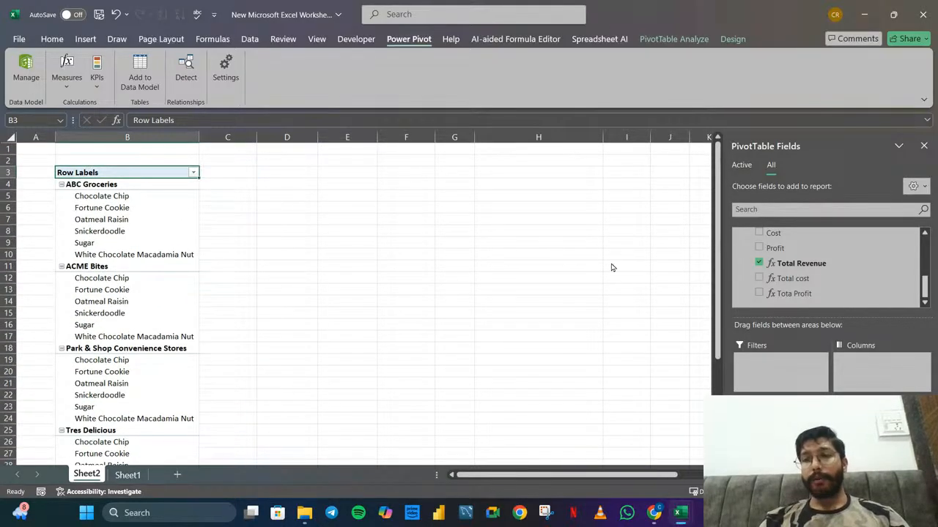
left_click(801, 280)
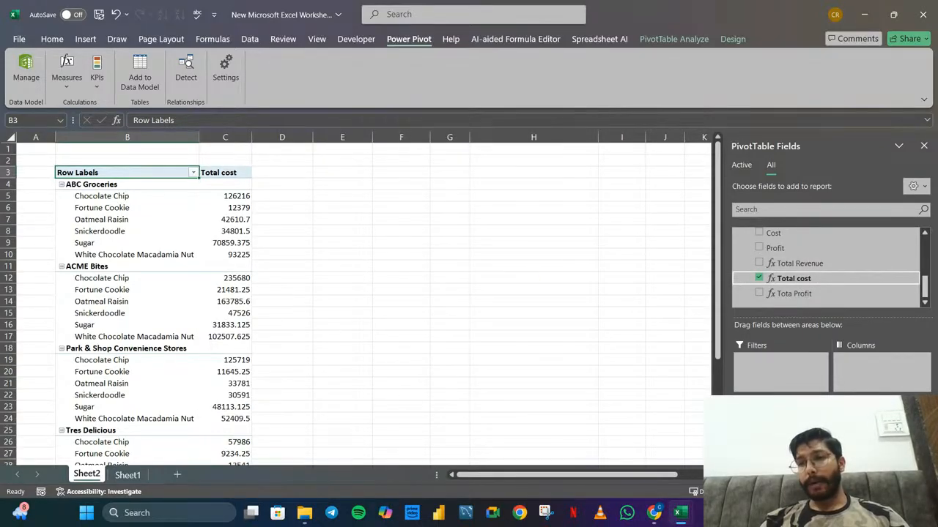
left_click(794, 279)
Add the Revenue column of the Orders table as a summed value, and take it out of the PivotTable again
scroll(786, 269, "up", 1)
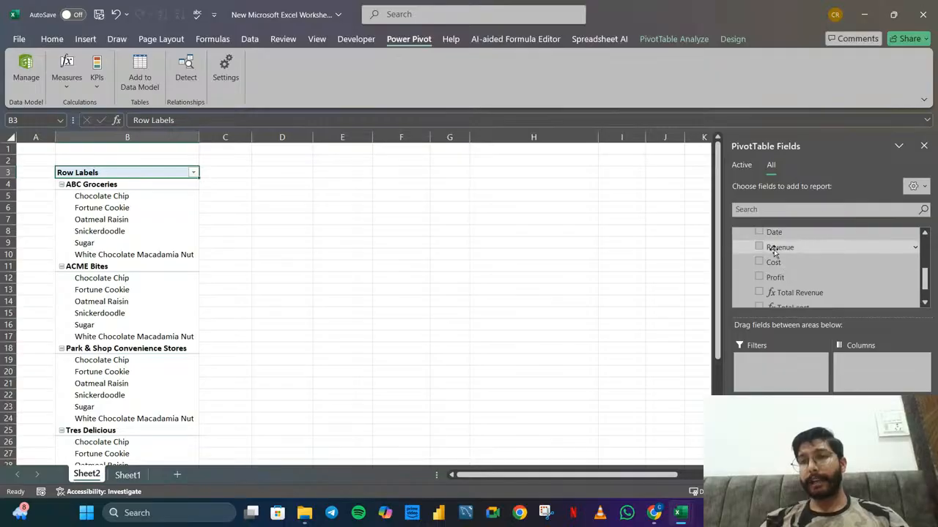
left_click(773, 252)
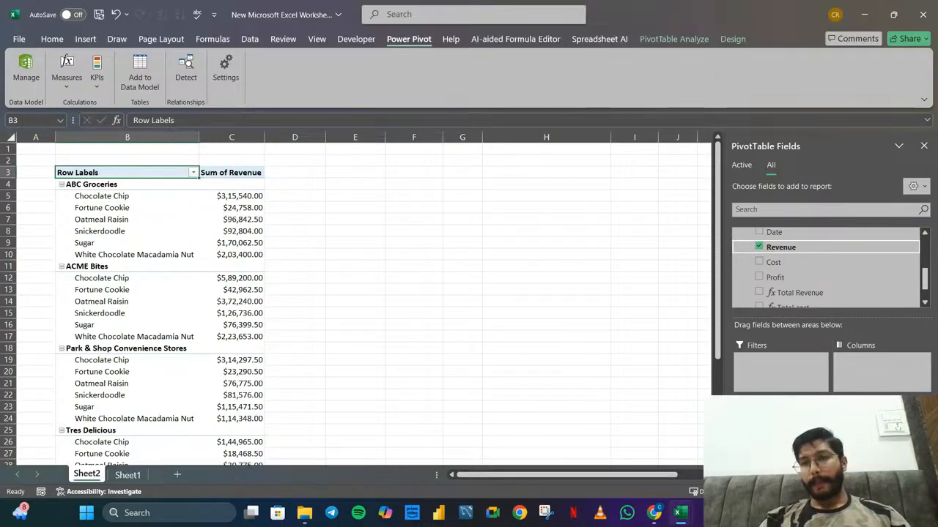
left_click_drag(872, 419, 548, 316)
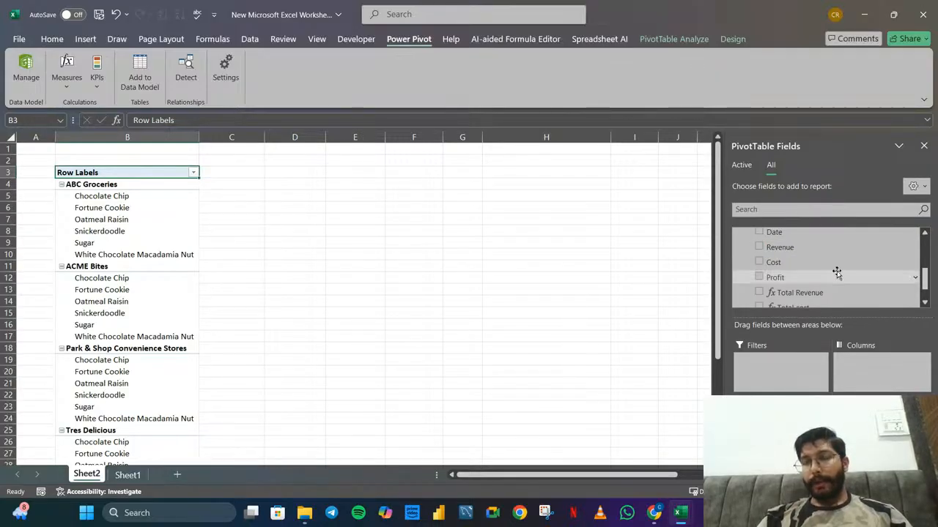
Remove the customer Name and Cookie Type fields from the rows to empty the PivotTable
scroll(835, 272, "up", 1)
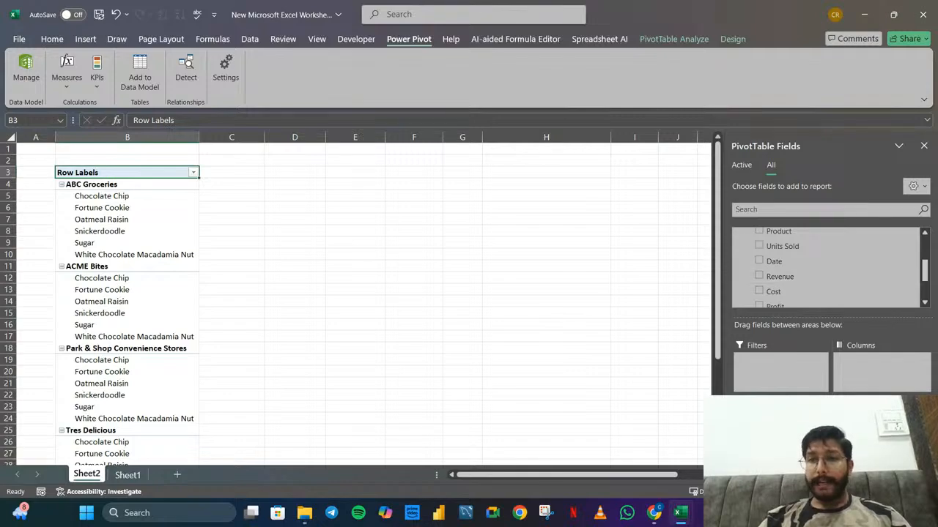
left_click_drag(769, 434, 616, 358)
left_click_drag(769, 420, 652, 364)
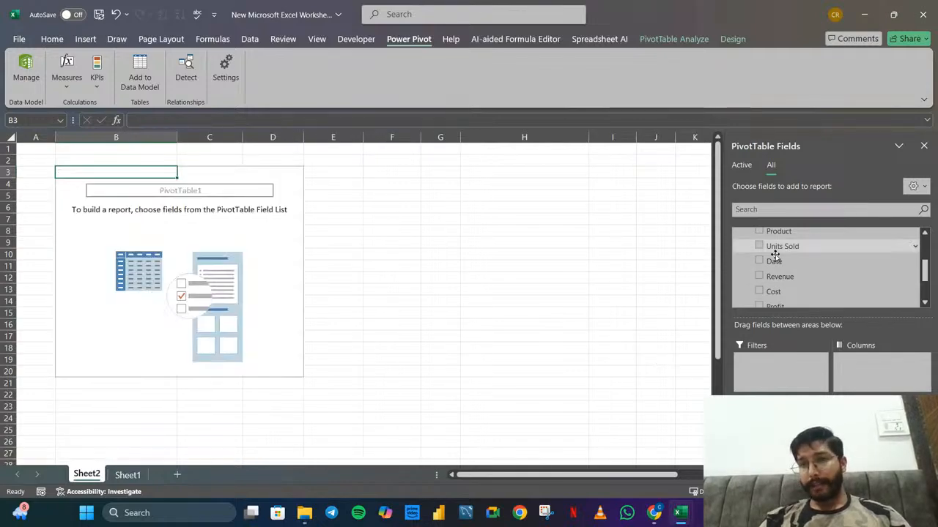
Add the Date field of the Orders table to the PivotTable rows, and expand 2019 and 2020 into quarters
left_click_drag(772, 260, 783, 414)
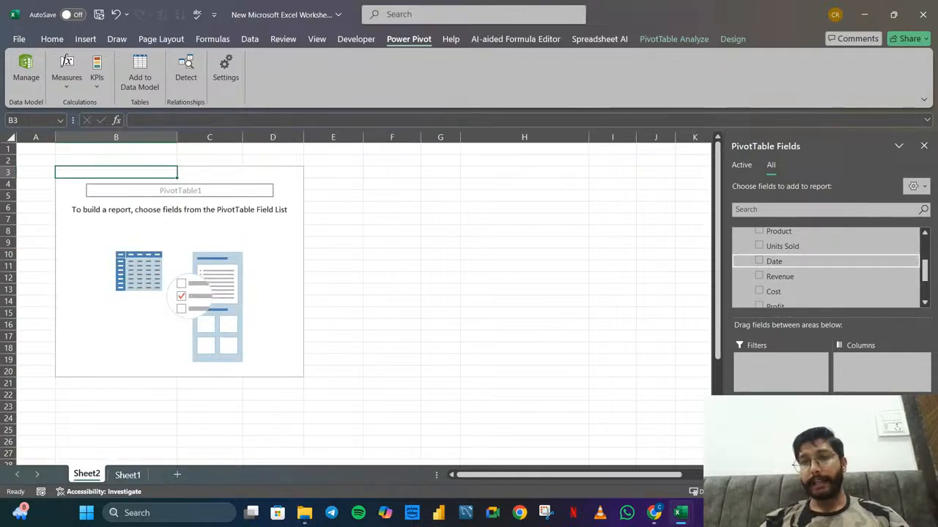
left_click(760, 261)
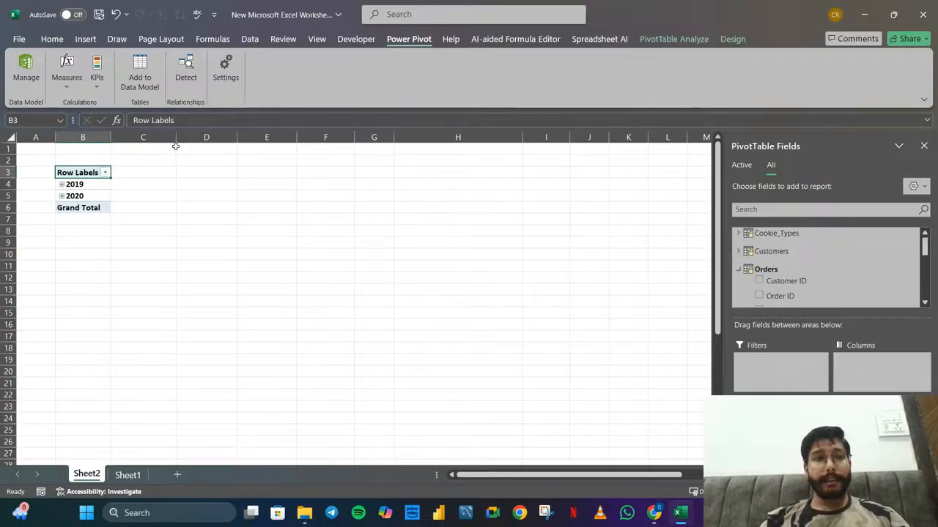
left_click(62, 185)
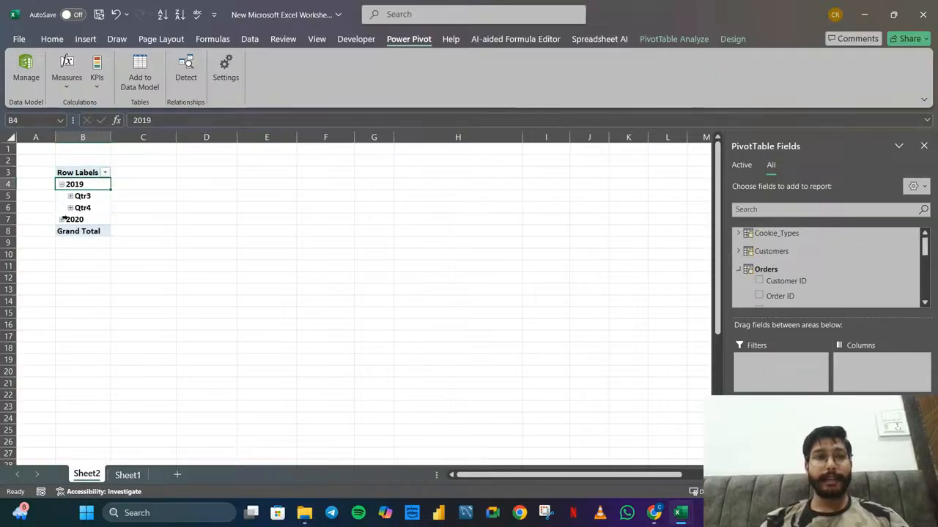
left_click(62, 220)
left_click(61, 220)
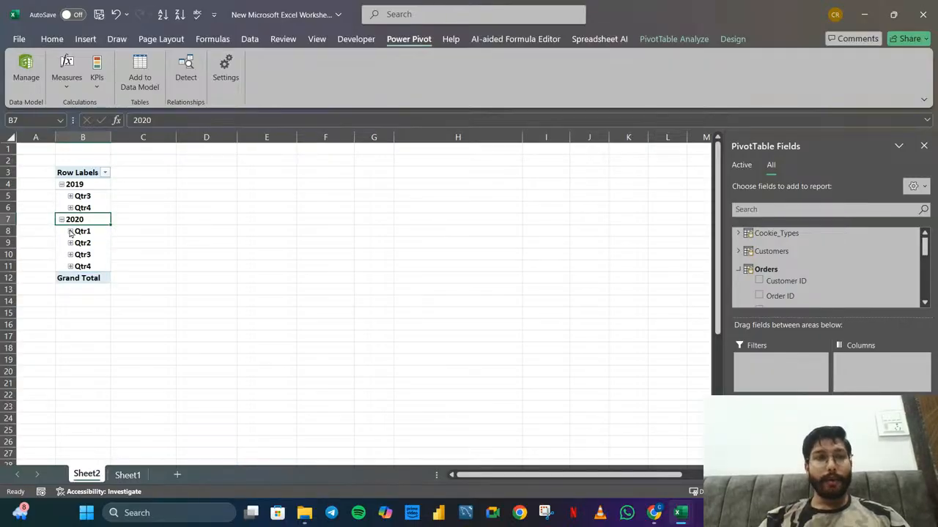
left_click(71, 232)
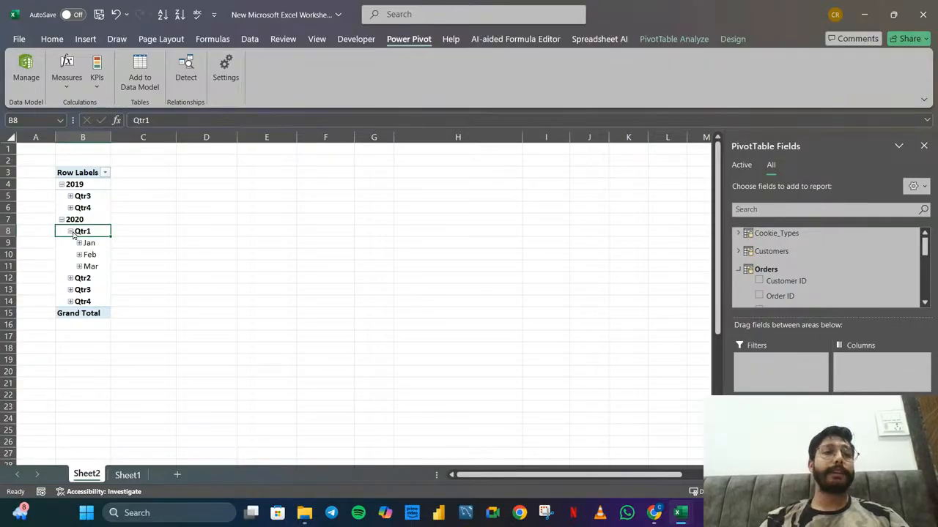
left_click(70, 231)
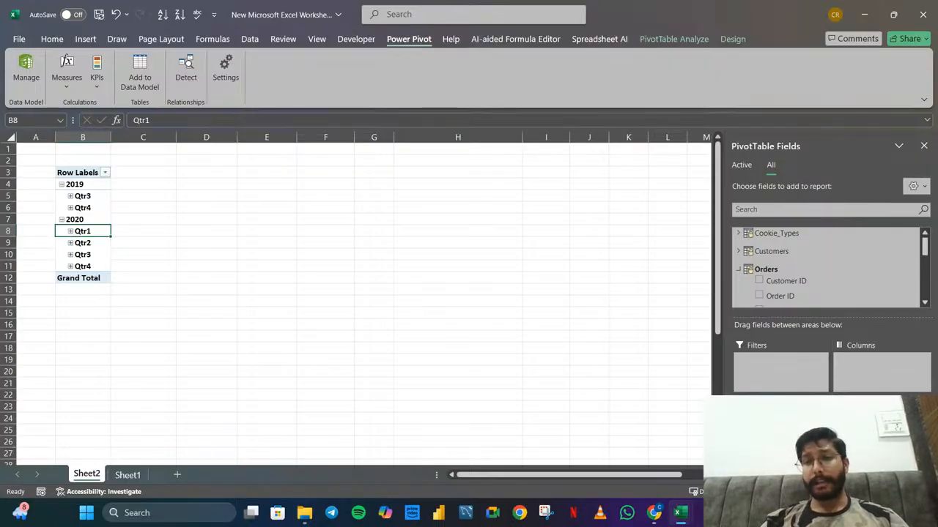
Remove the quarter and individual date levels from the PivotTable rows, keeping the years and months
left_click_drag(769, 433, 628, 413)
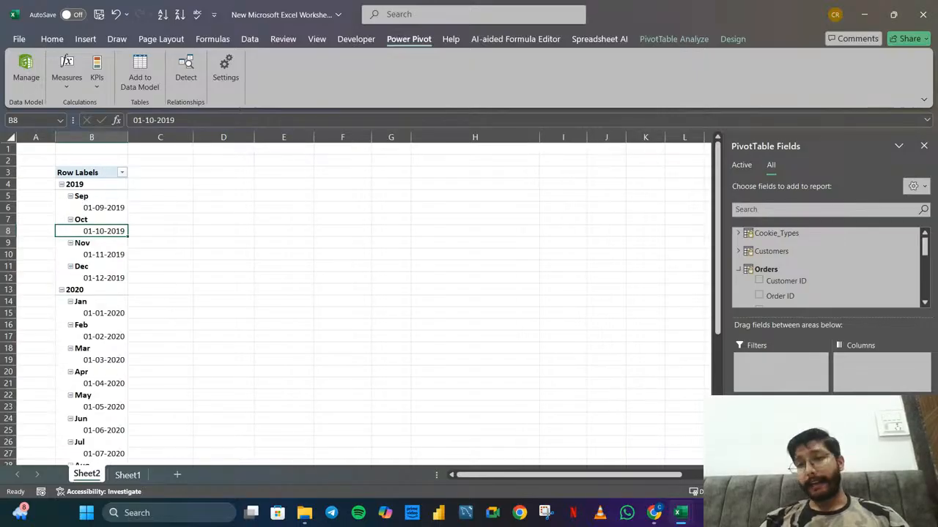
left_click_drag(769, 432, 569, 390)
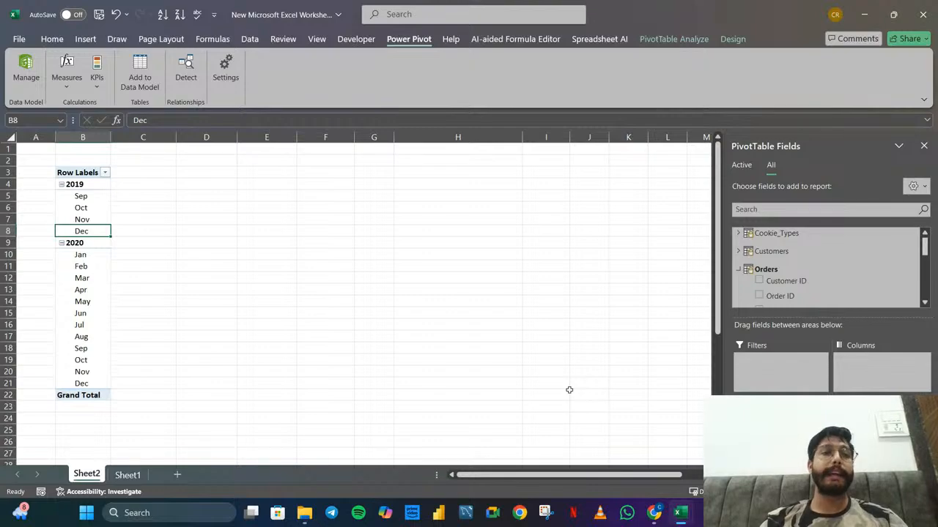
Add the Revenue column of the Orders table to the PivotTable values, summed by year and month
left_click(739, 270)
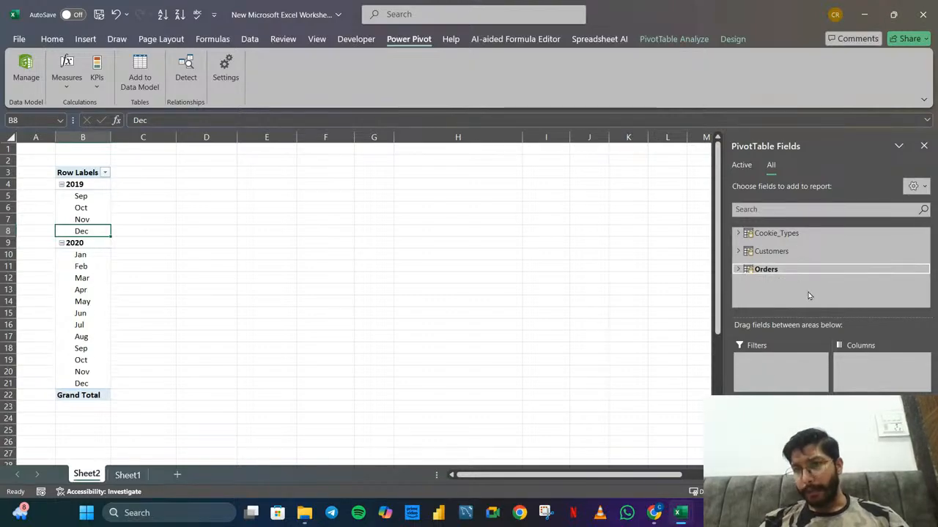
left_click(739, 269)
scroll(804, 291, "down", 3)
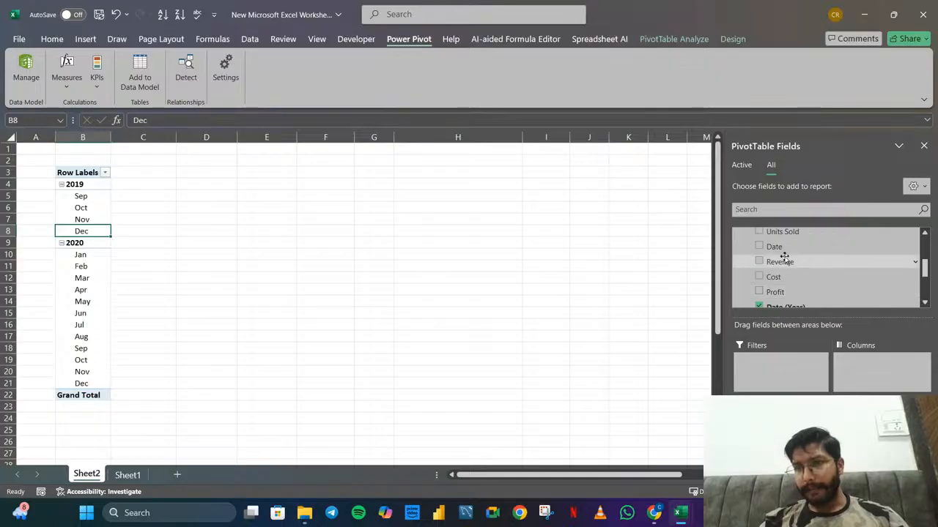
left_click(781, 262)
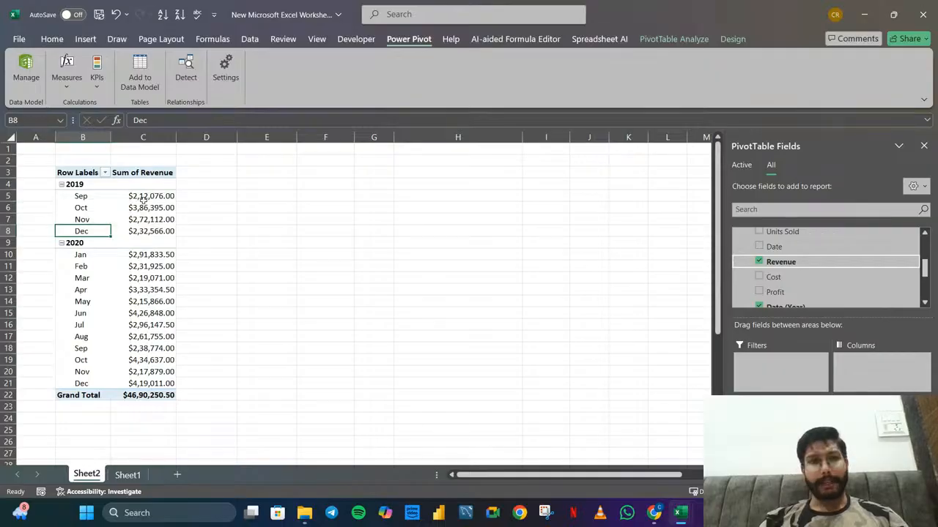
Add the Name field of the Customers table above the years in the PivotTable rows, and collapse 2019 and 2020 to hide the months
scroll(766, 263, "up", 3)
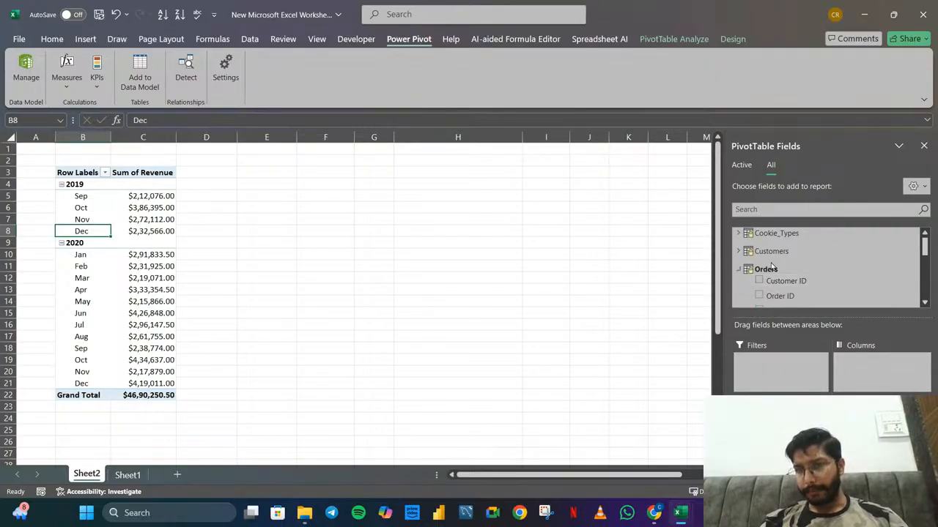
left_click(737, 253)
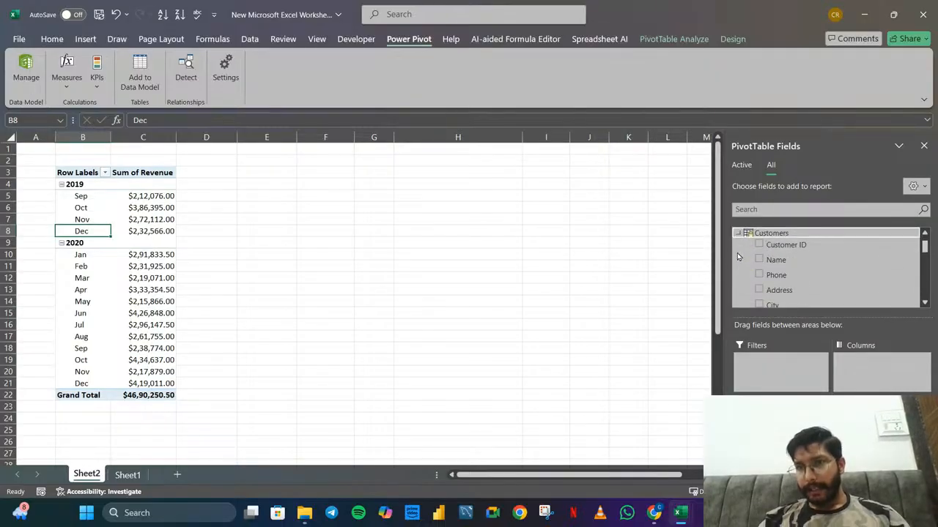
left_click_drag(779, 260, 780, 418)
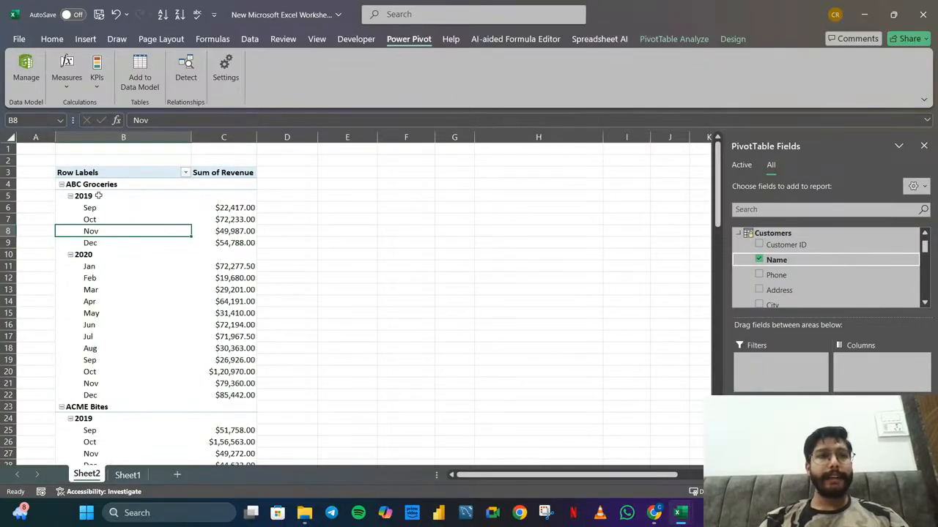
left_click(70, 255)
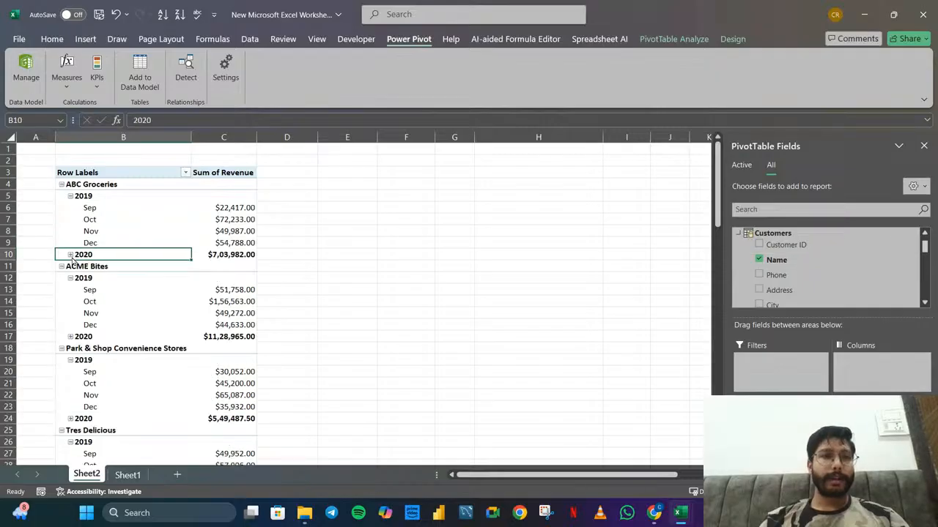
left_click(70, 196)
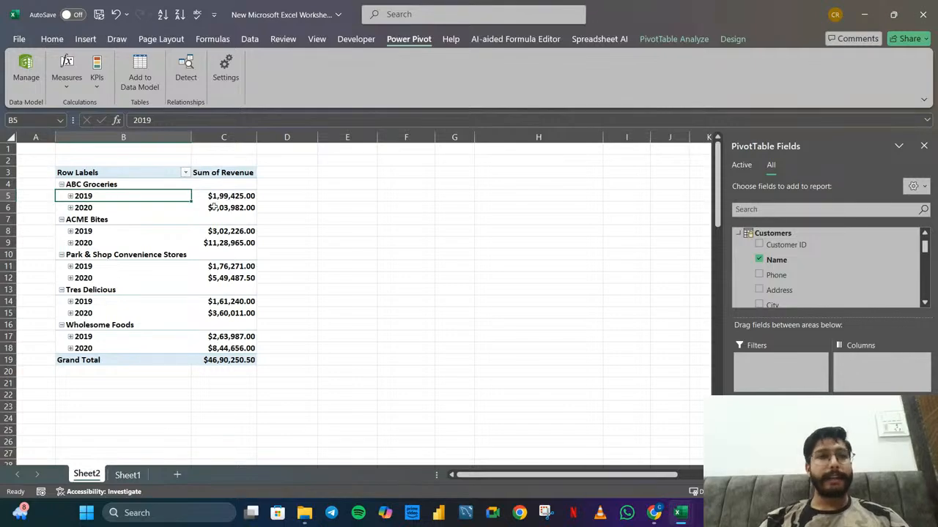
mouse_move(234, 208)
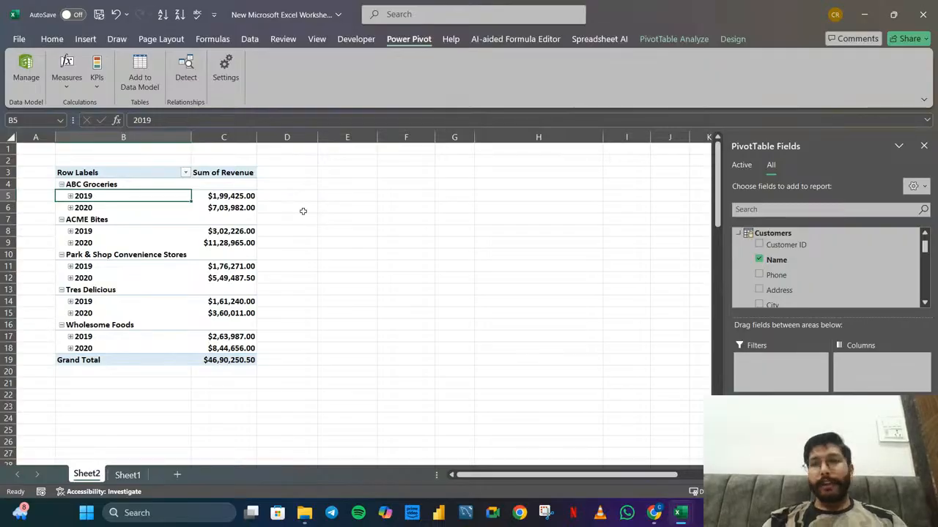
Switch to the YouTube Studio live stream in Chrome and read through the viewers' chat messages
mouse_move(654, 513)
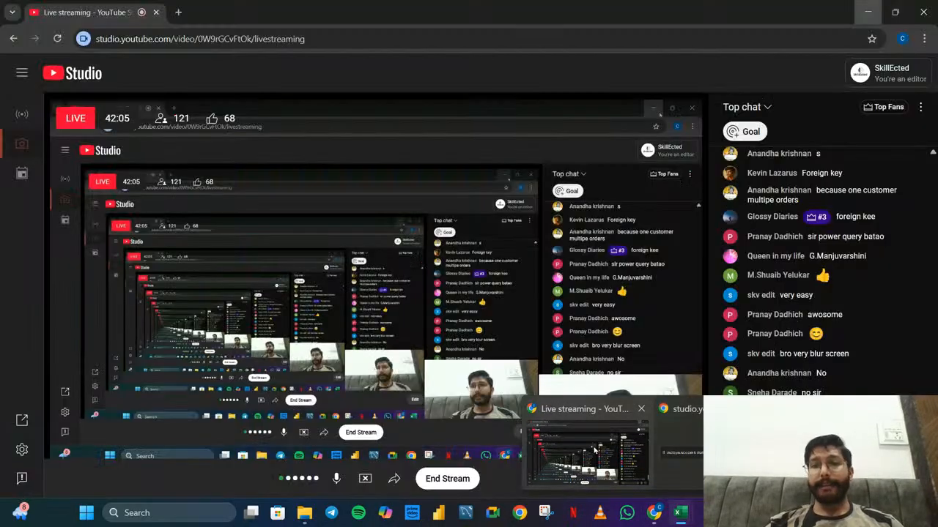
left_click(595, 450)
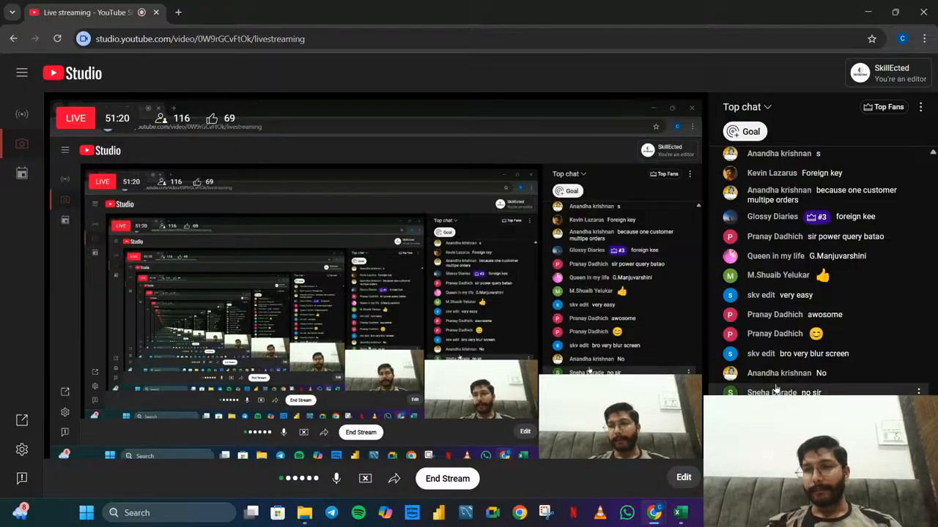
scroll(776, 390, "up", 1)
scroll(776, 390, "down", 1)
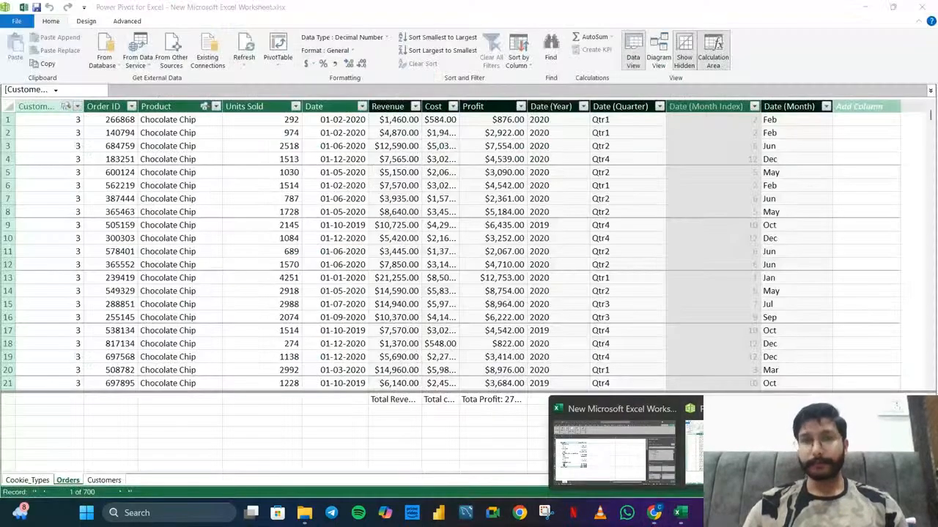
Switch to Power Pivot and examine the formulas and rows of the Revenue, Cost and Profit calculated columns in the Orders table
left_click(682, 515)
left_click(401, 107)
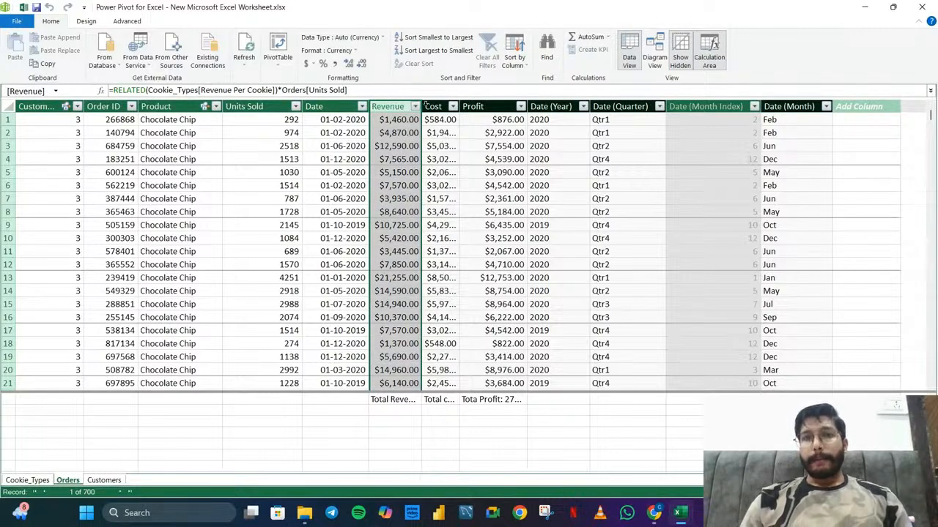
scroll(390, 241, "down", 3)
scroll(390, 241, "down", 20)
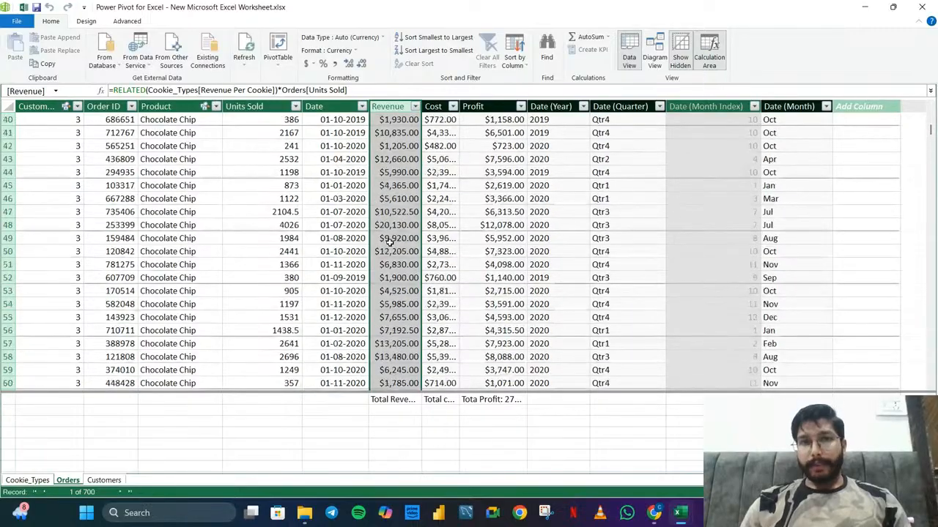
scroll(390, 241, "down", 20)
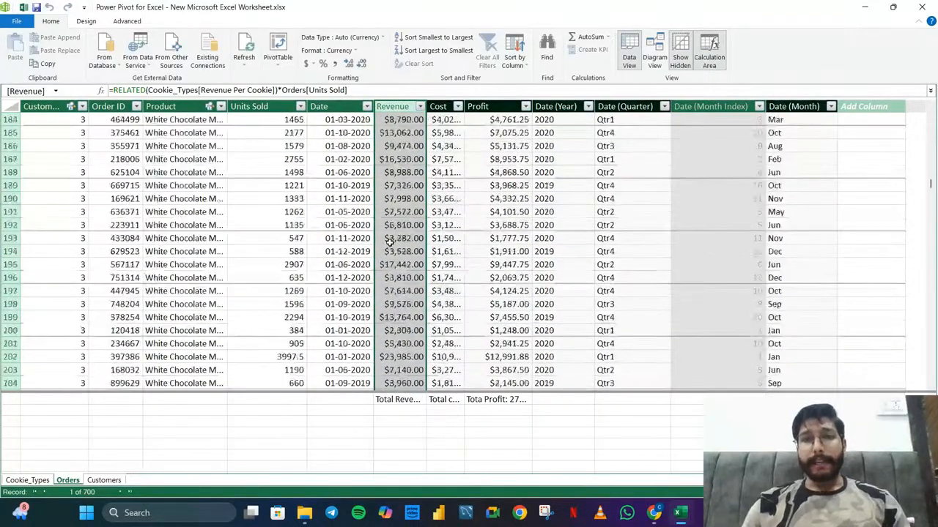
scroll(391, 241, "down", 20)
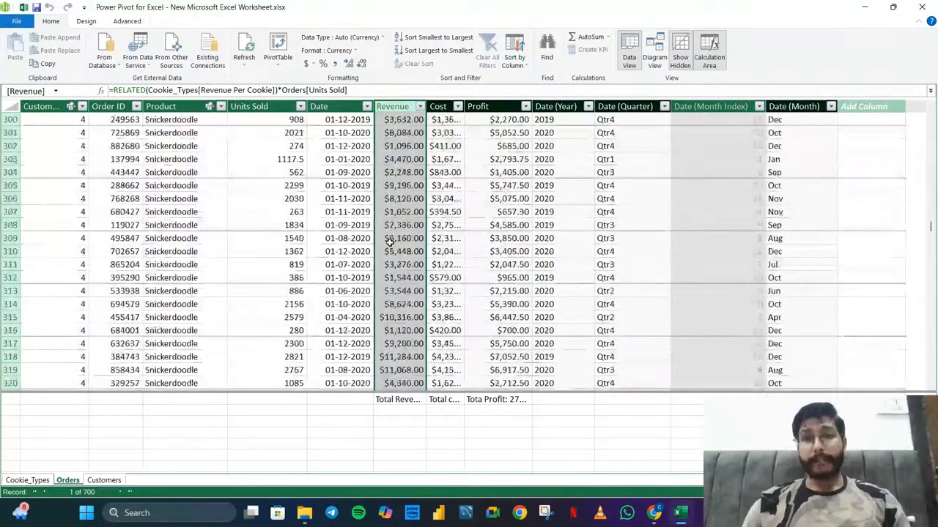
left_click(440, 107)
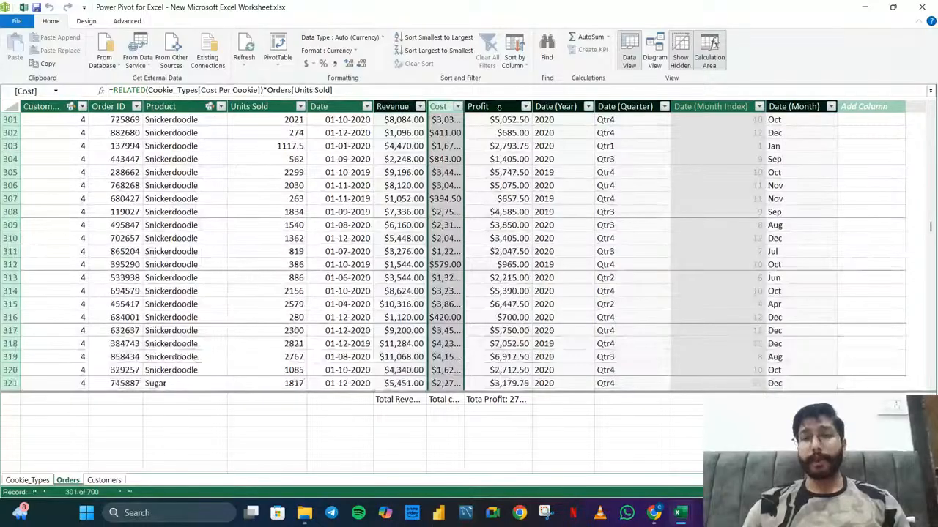
left_click(484, 107)
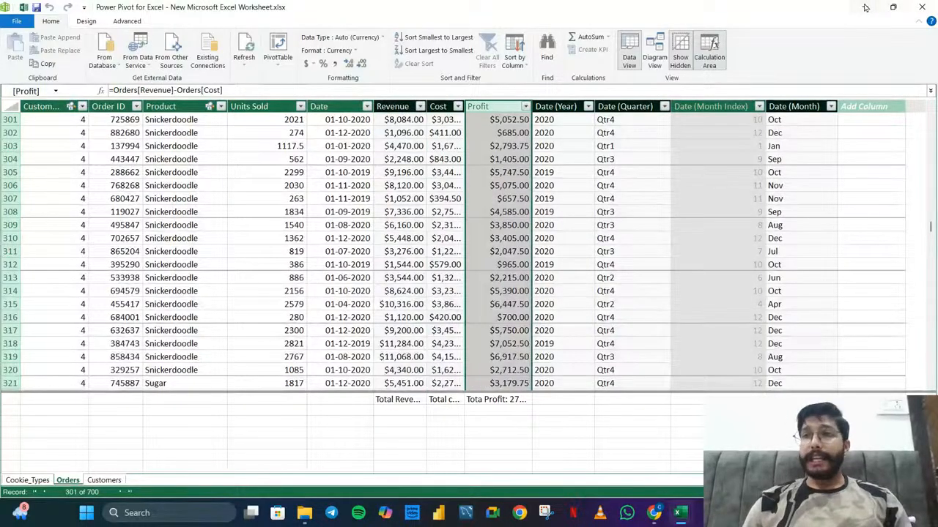
left_click(865, 7)
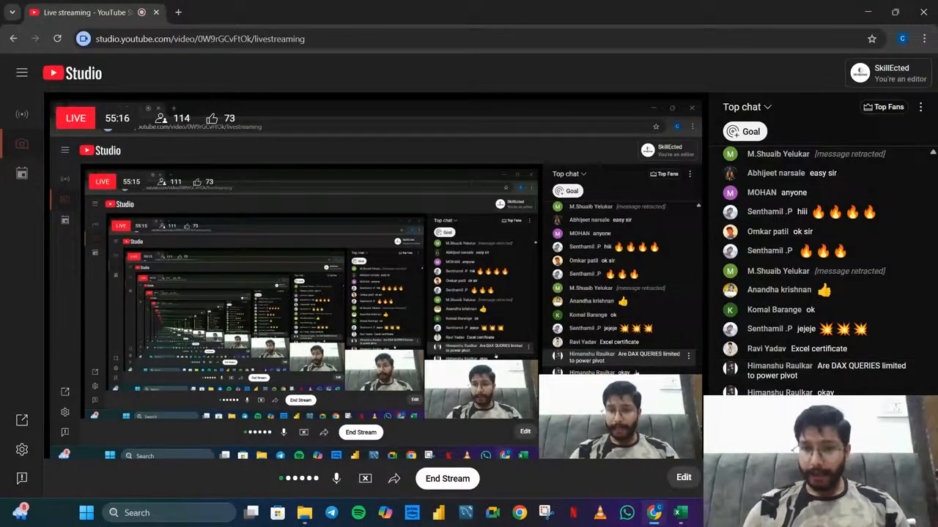
Display the data model's table relationships in Power Pivot's Diagram View, and return to the live chat in Chrome
mouse_move(679, 513)
left_click(743, 452)
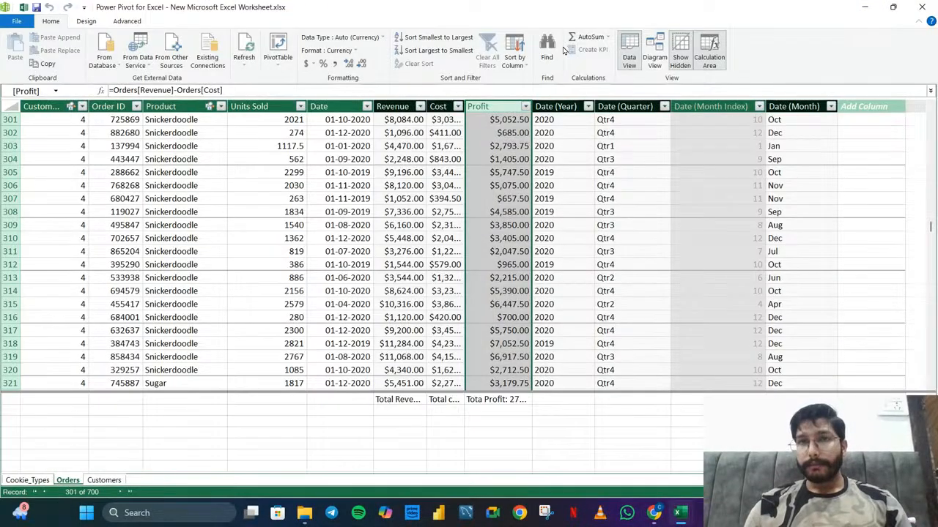
left_click(644, 55)
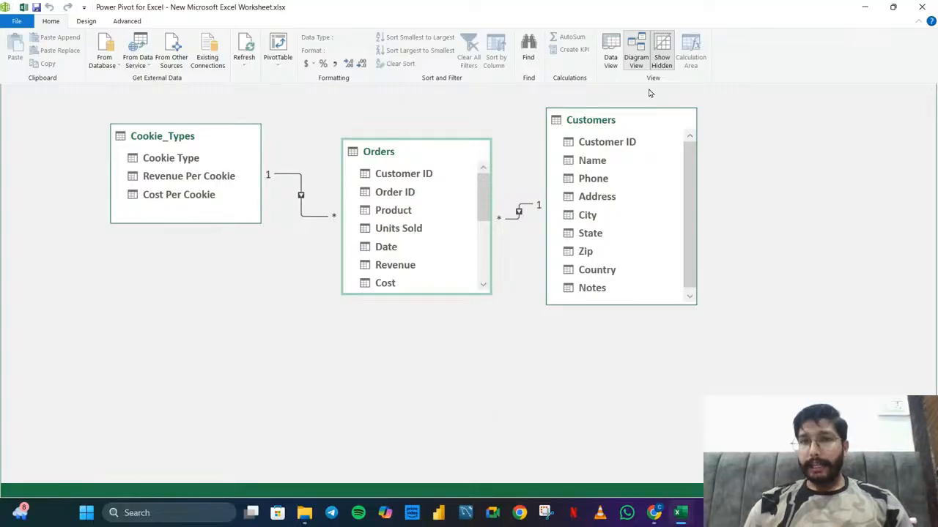
mouse_move(651, 515)
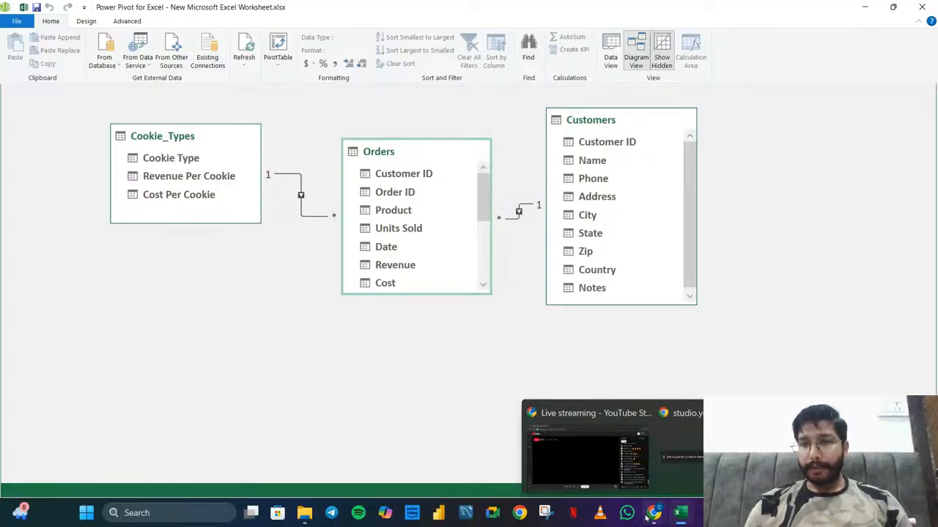
left_click(617, 433)
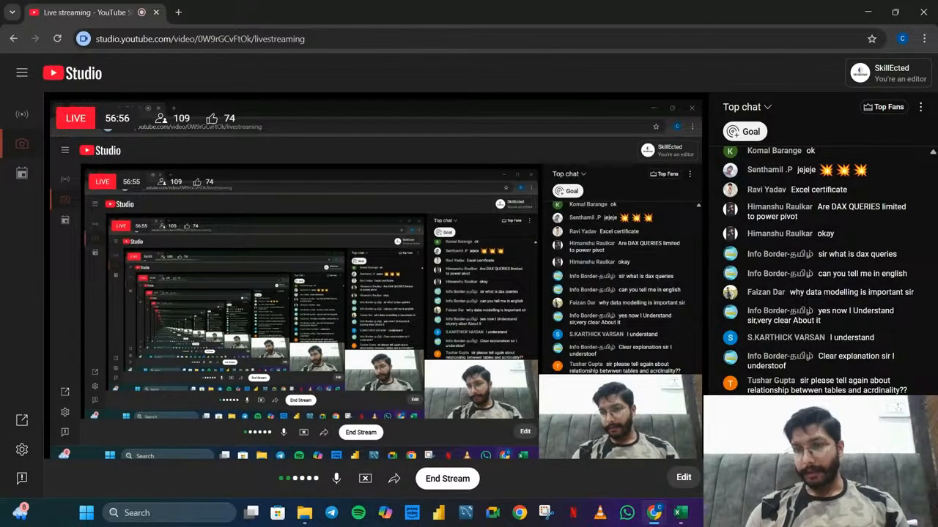
Switch to Power Pivot, view the Cookie_Types and Orders tables in Data View, and return to Diagram View
mouse_move(681, 512)
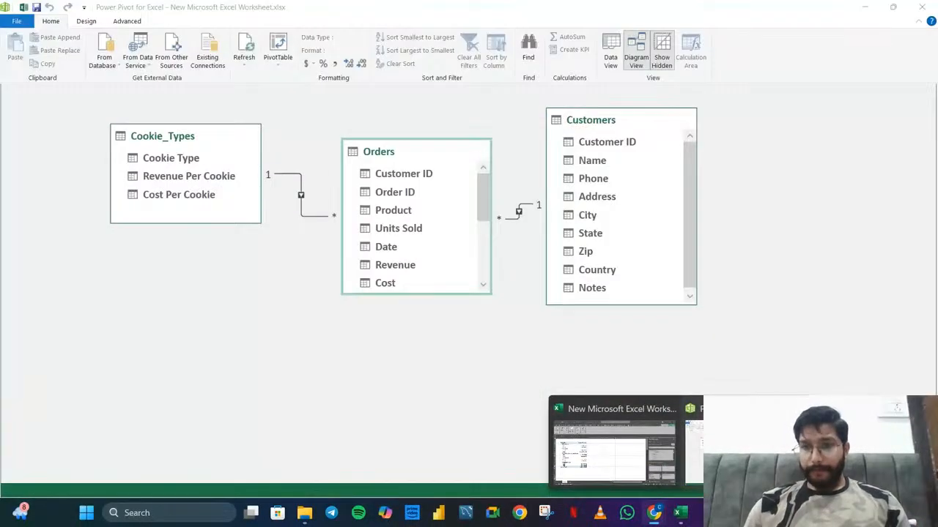
left_click(744, 449)
left_click(616, 68)
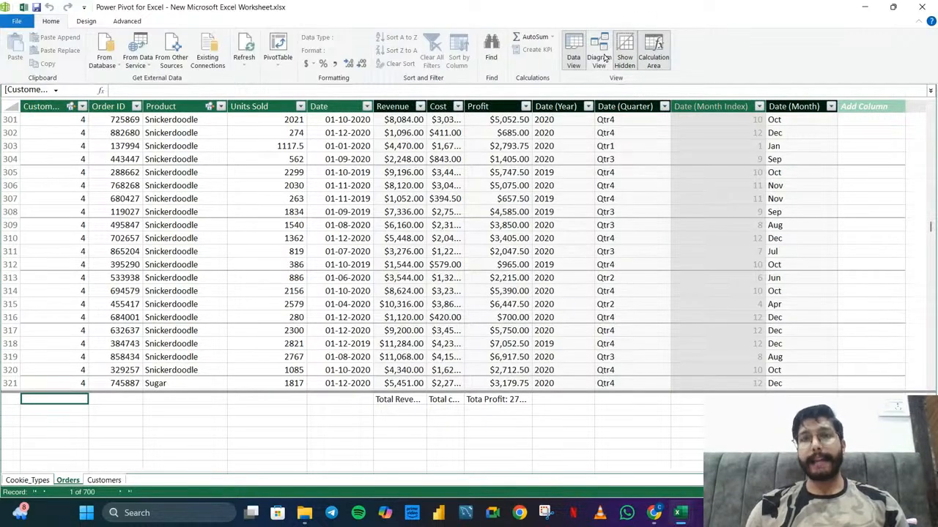
left_click(26, 481)
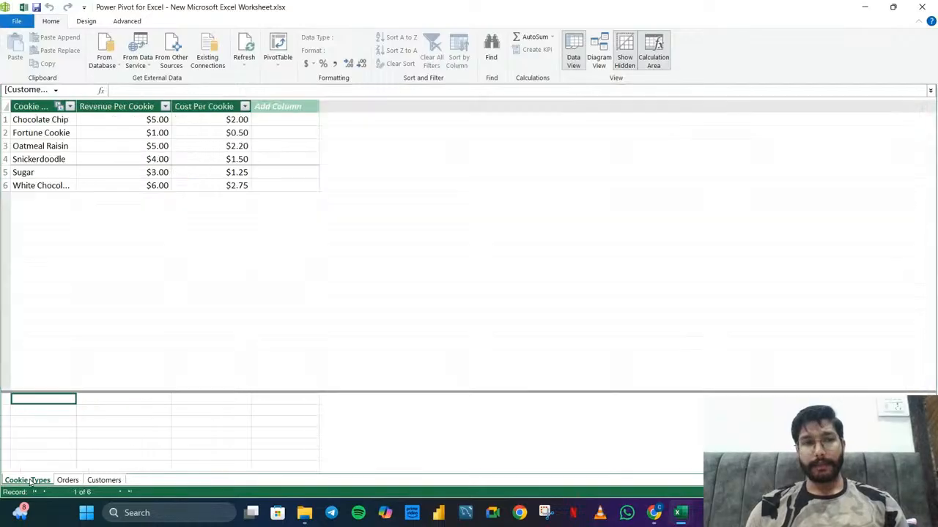
left_click(67, 481)
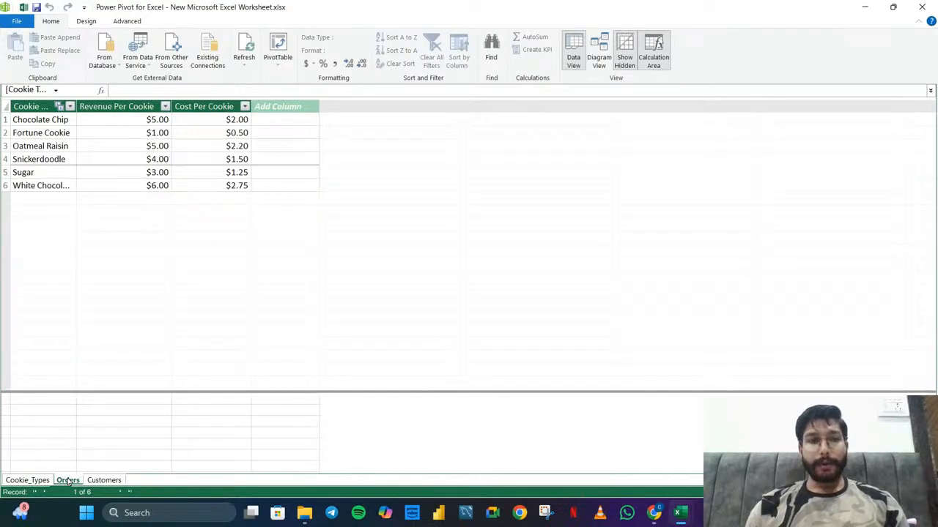
left_click(599, 52)
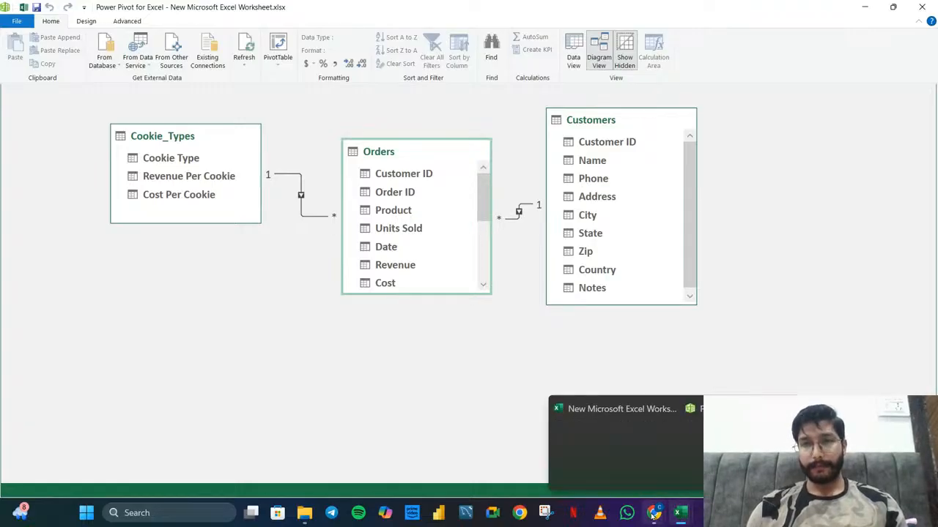
Check the YouTube Studio live chat for new viewer questions and minimize the browser
mouse_move(654, 514)
left_click(627, 474)
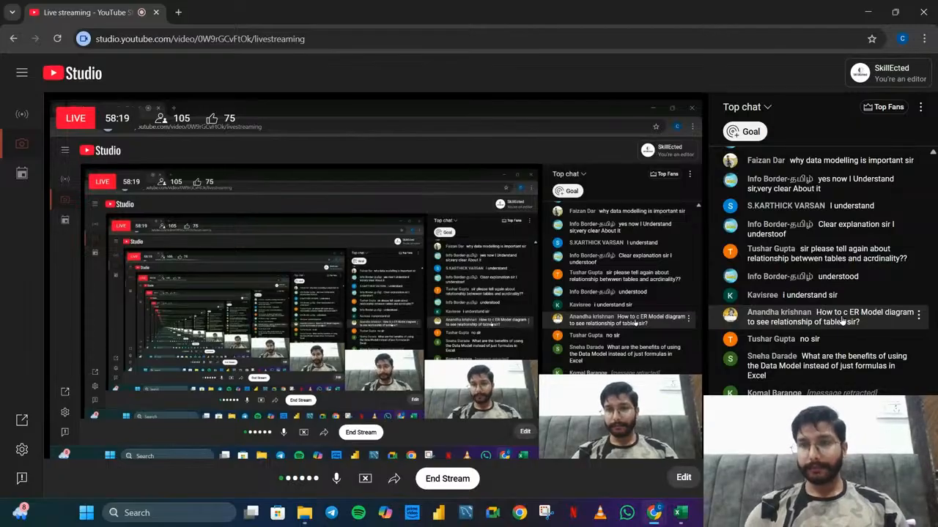
left_click(867, 11)
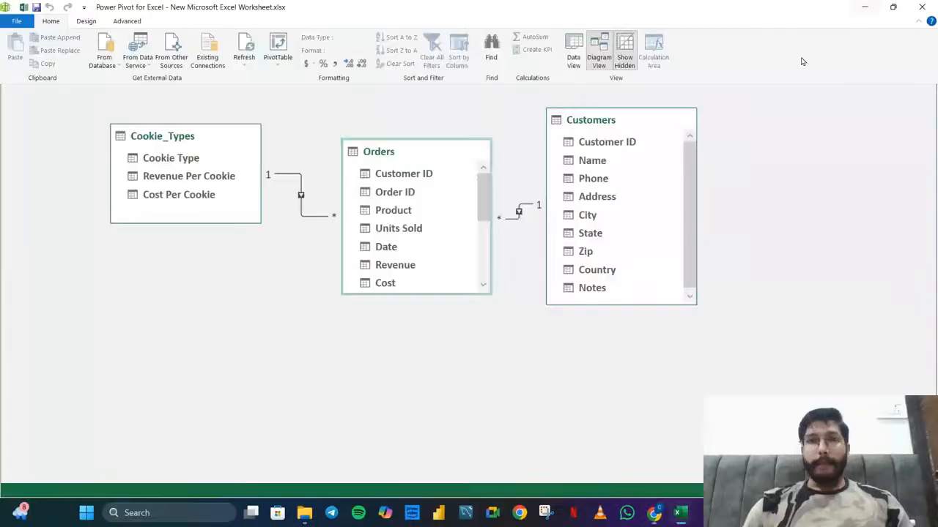
Switch to File Explorer and open the snowflake-schema-120723_0 image from the Data modelling folder in a maximized window
left_click(870, 11)
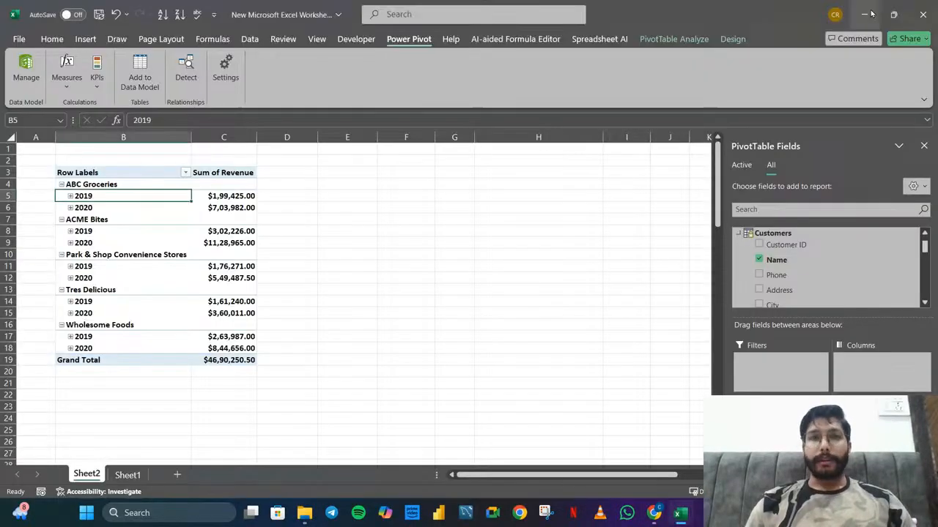
left_click(864, 9)
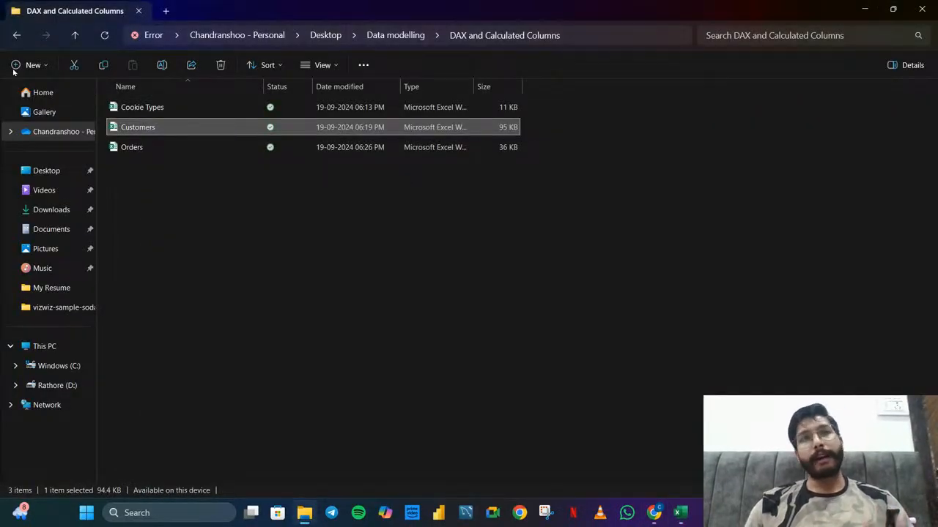
left_click(16, 35)
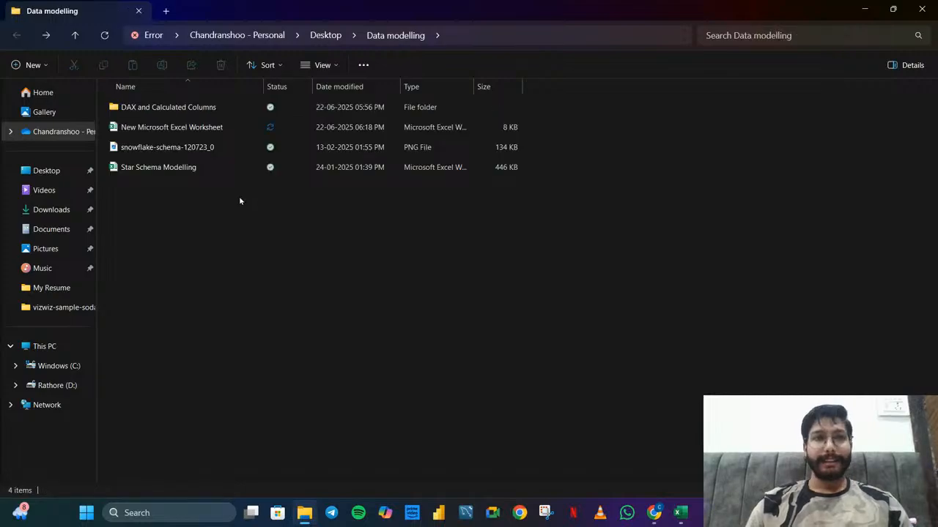
left_click(204, 156)
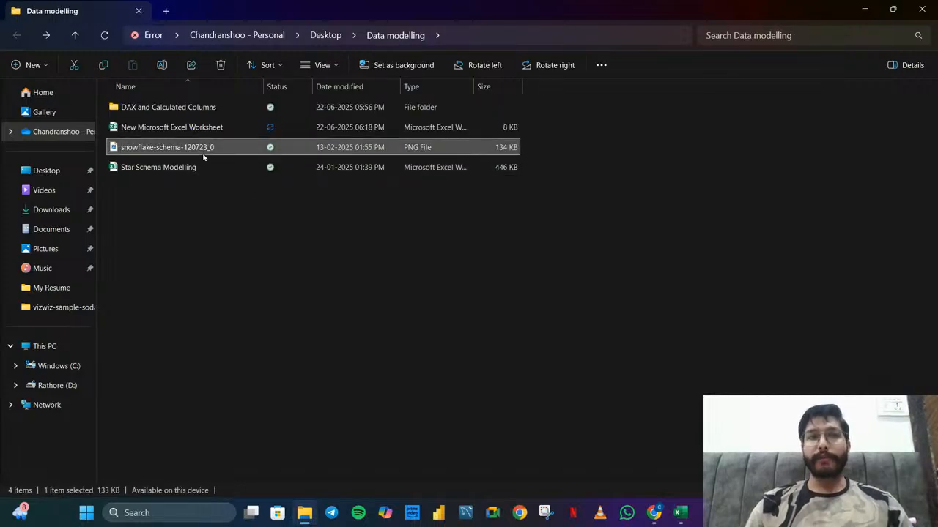
key("Return")
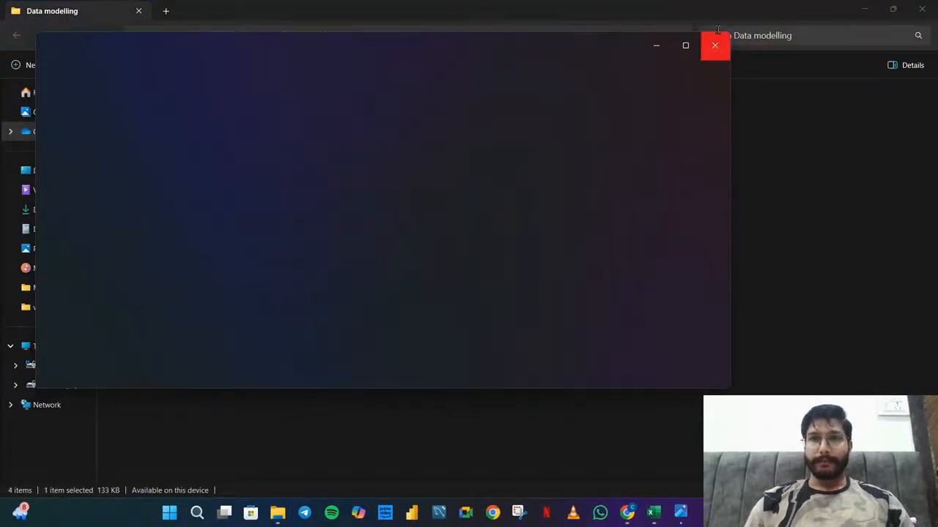
left_click(687, 46)
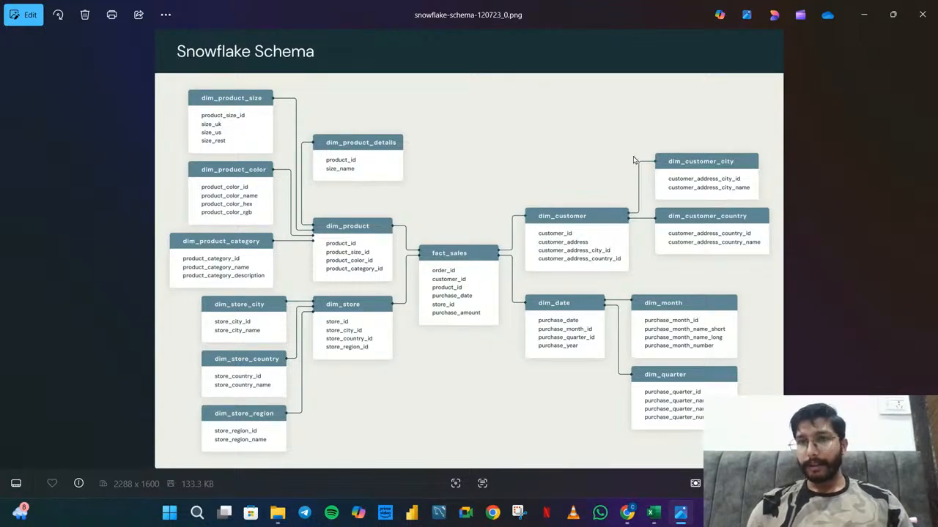
Minimize the snowflake schema image and open the Star Schema Modelling workbook from the Data modelling folder
left_click(865, 24)
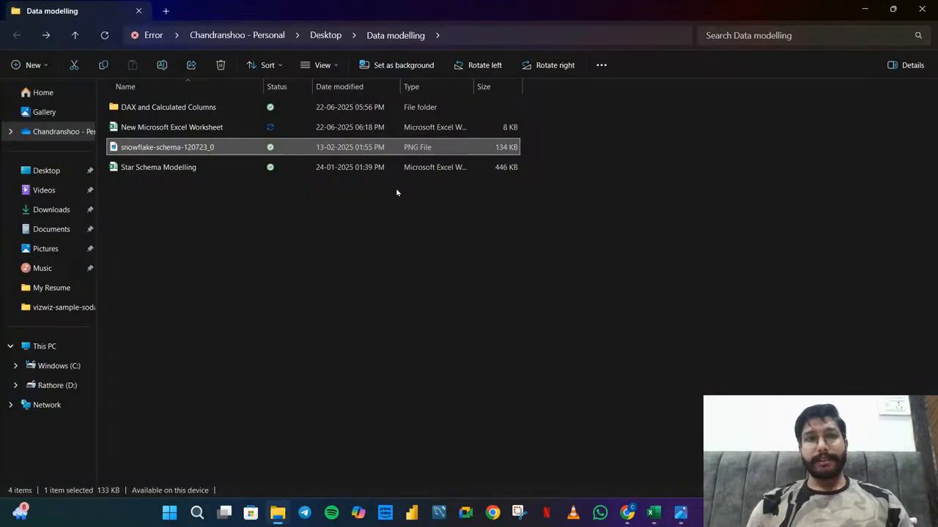
left_click(183, 173)
double_click(183, 170)
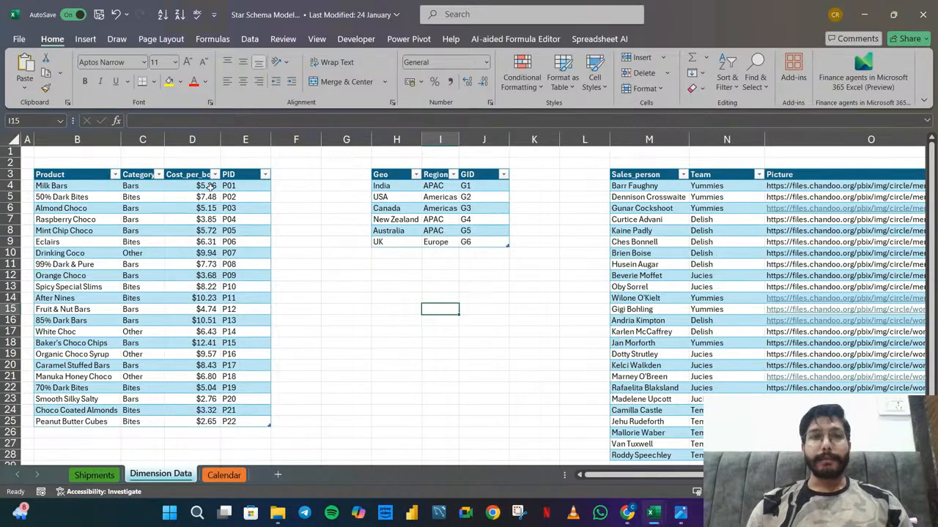
Review the product, geography and salesperson tables on the Dimension Data sheet, and minimize the Star Schema Modelling workbook
scroll(748, 323, "right", 3)
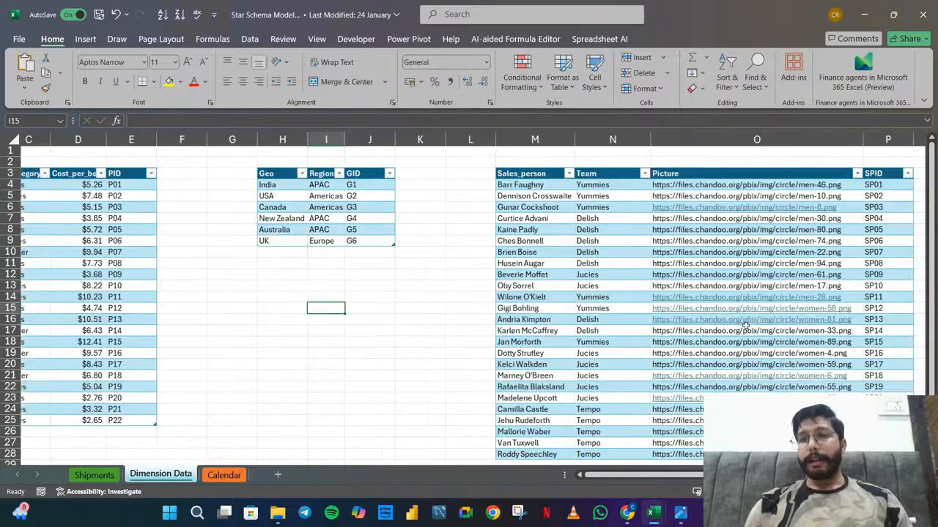
scroll(746, 324, "right", 1)
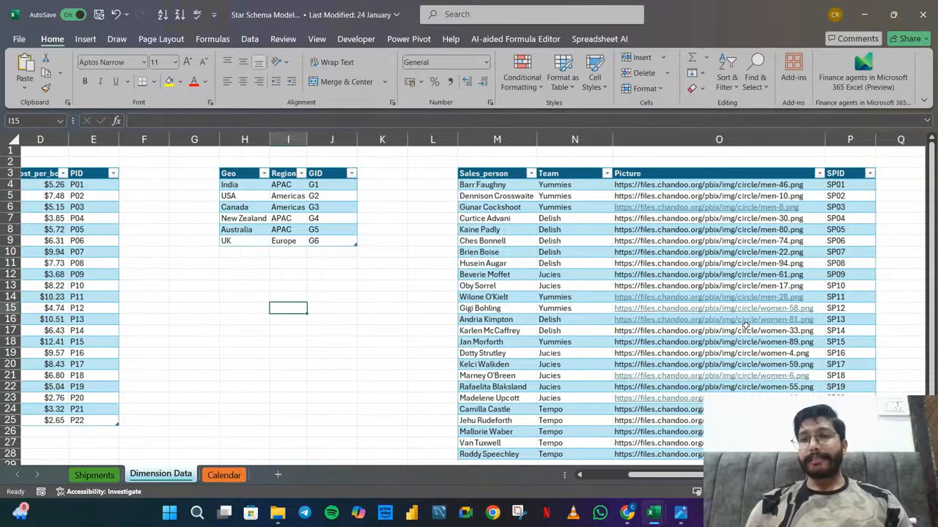
scroll(746, 324, "left", 4)
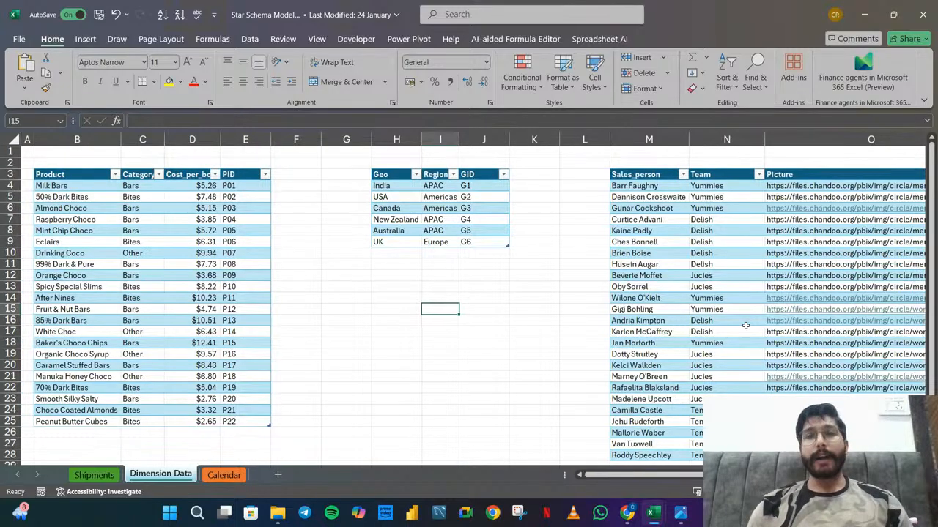
left_click(864, 15)
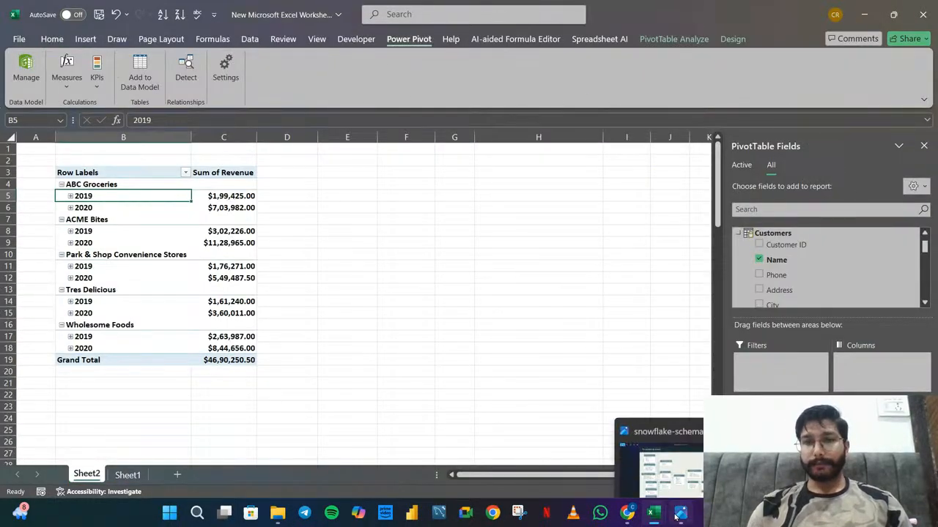
Switch to the snowflake-schema-120723_0 image in Photos and examine the fact_sales table and its surrounding dimension tables up close
left_click(692, 383)
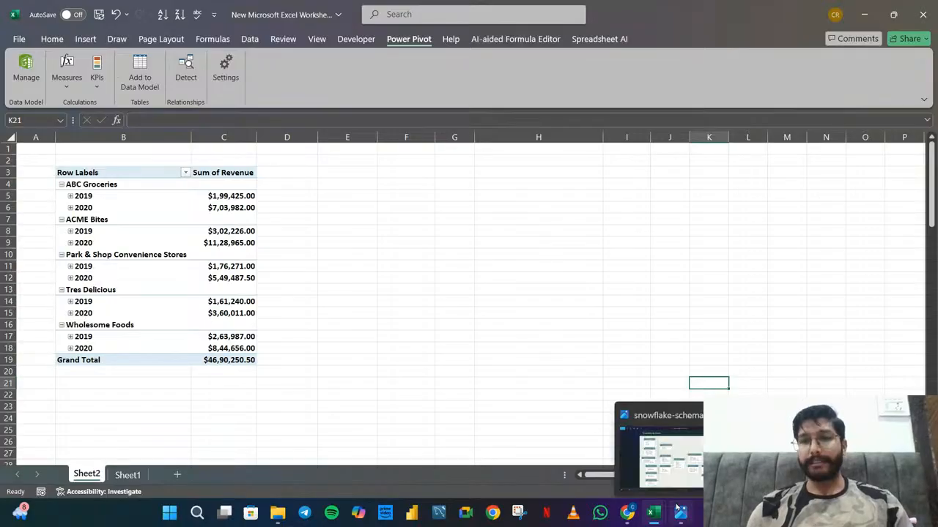
left_click(679, 512)
scroll(509, 306, "up", 3)
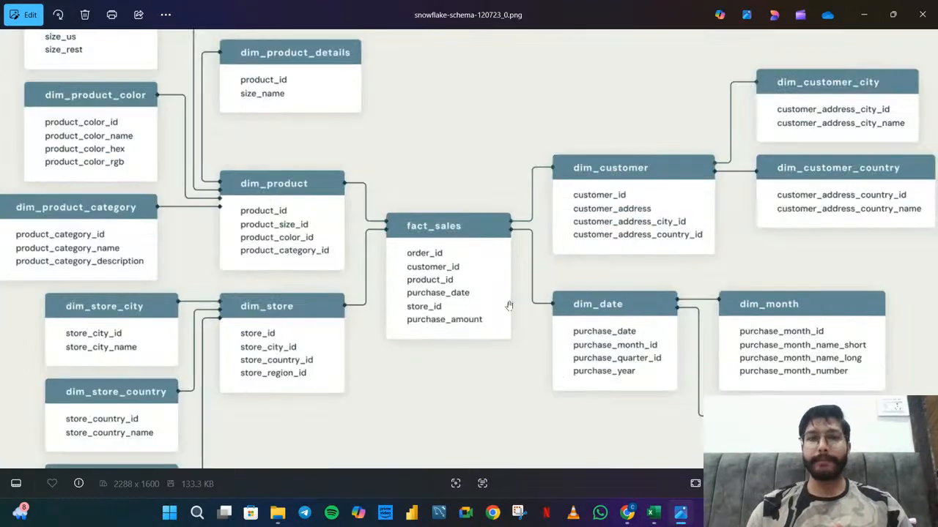
scroll(514, 285, "down", 1)
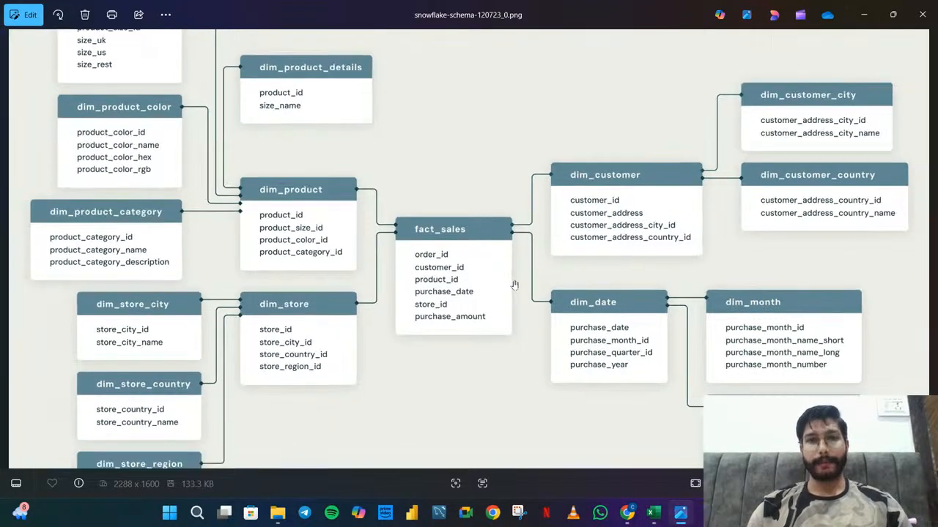
Edit the image with the markup pen and draw a blue loop around fact_sales, dim_product, dim_store, dim_customer and dim_date
left_click(30, 15)
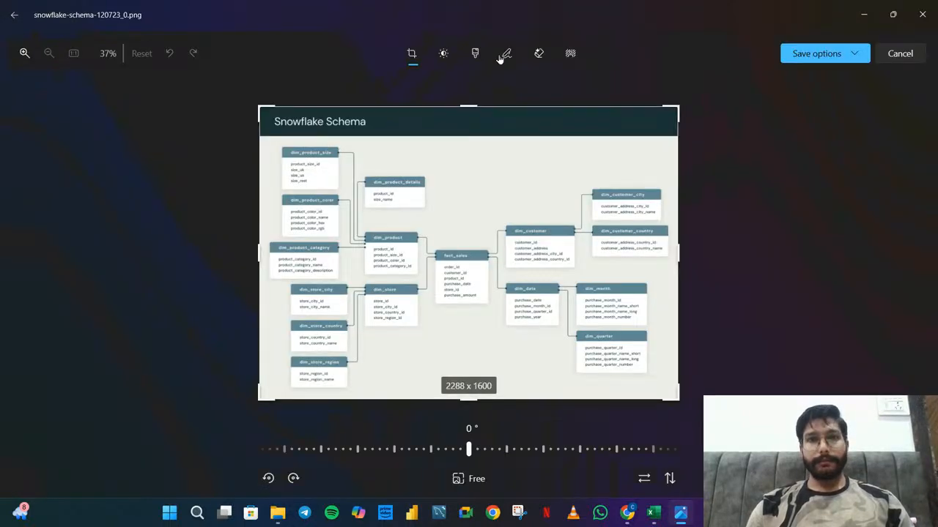
left_click(502, 56)
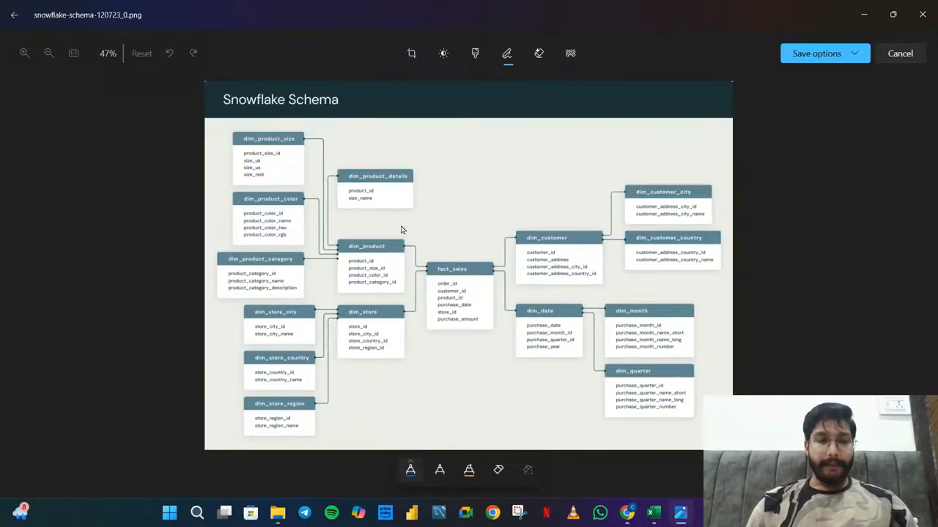
mouse_move(400, 227)
left_mouse_down()
mouse_move(346, 224)
mouse_move(325, 256)
mouse_move(330, 350)
mouse_move(346, 383)
mouse_move(526, 403)
mouse_move(551, 394)
mouse_move(595, 347)
mouse_move(613, 252)
mouse_move(525, 217)
mouse_move(398, 227)
left_mouse_up()
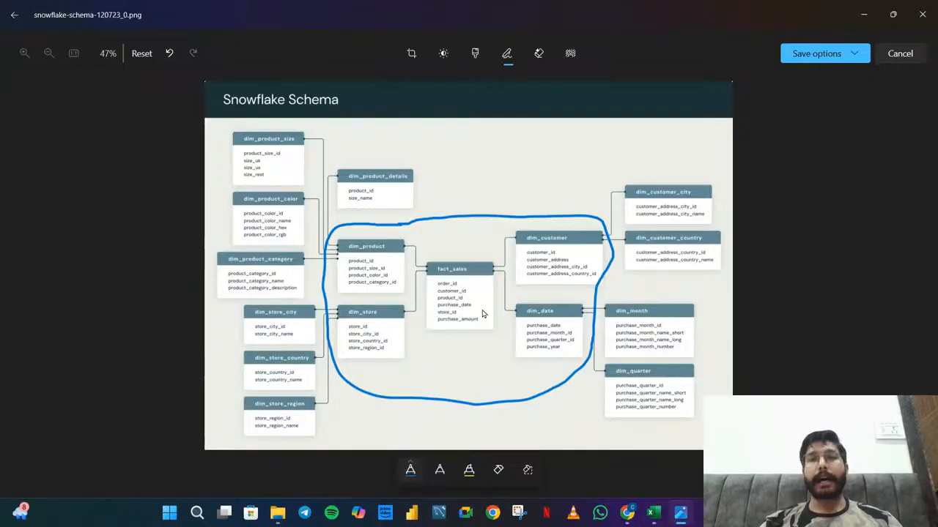
Switch to the Excel workbook with the revenue PivotTable and insert a 5-point star about 5.6 cm high and 5.7 cm wide beside it
mouse_move(657, 523)
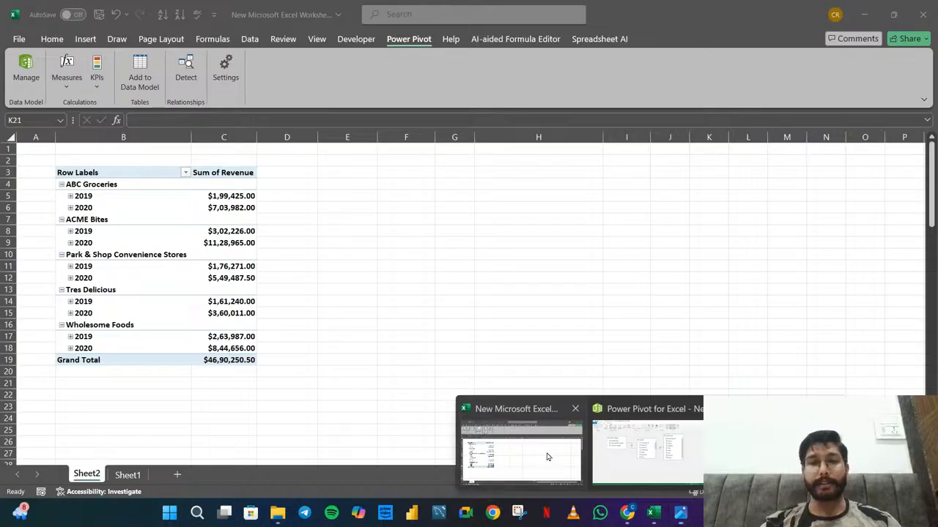
left_click(546, 452)
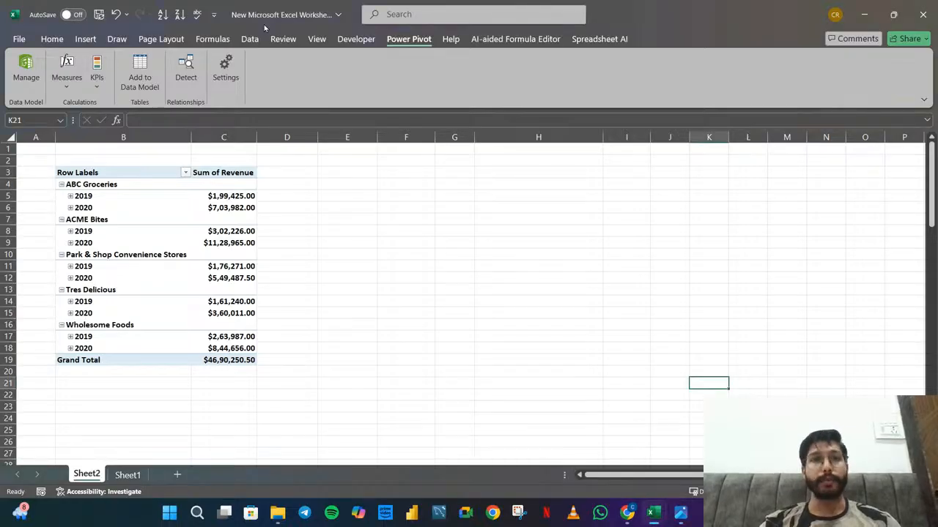
left_click(118, 39)
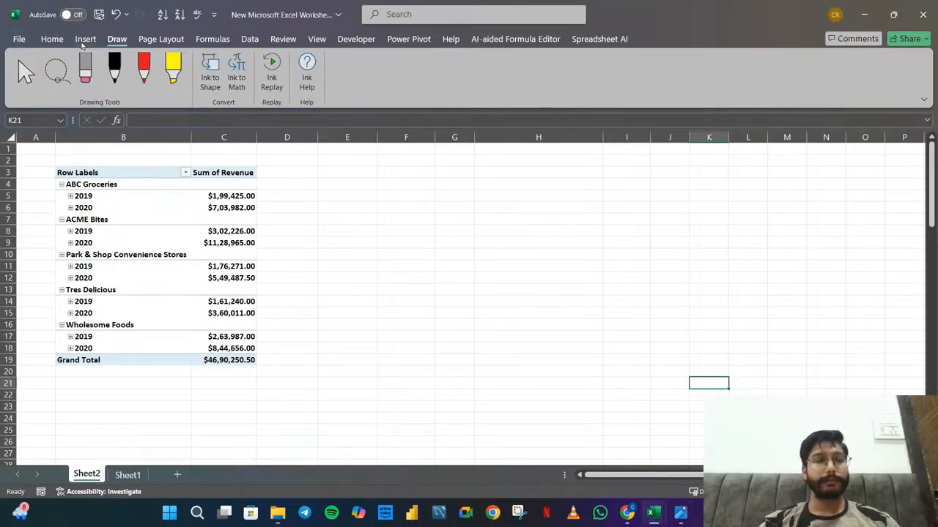
left_click(85, 40)
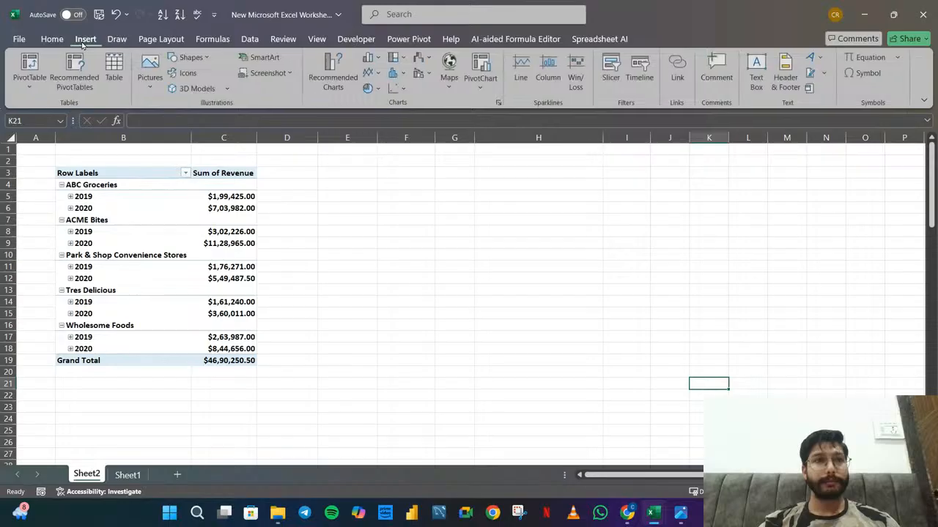
left_click(204, 59)
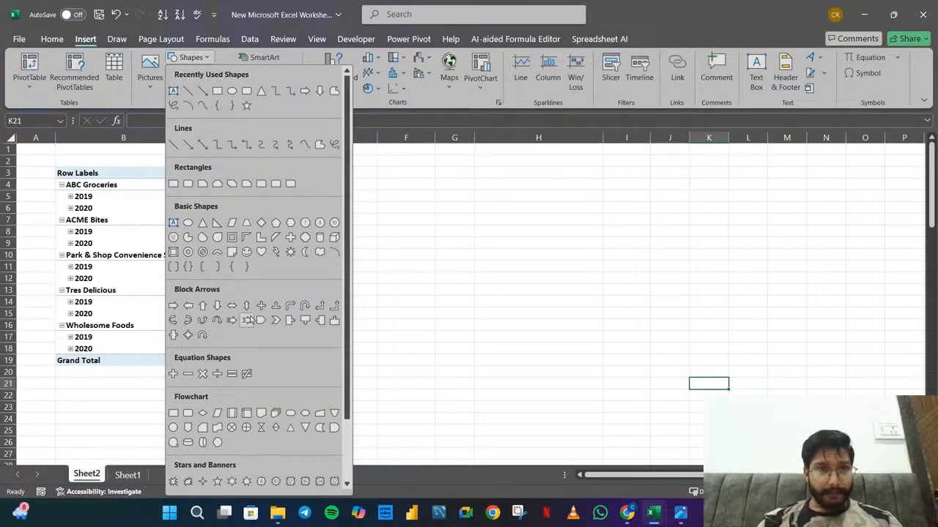
left_click(217, 481)
left_click_drag(388, 214, 520, 344)
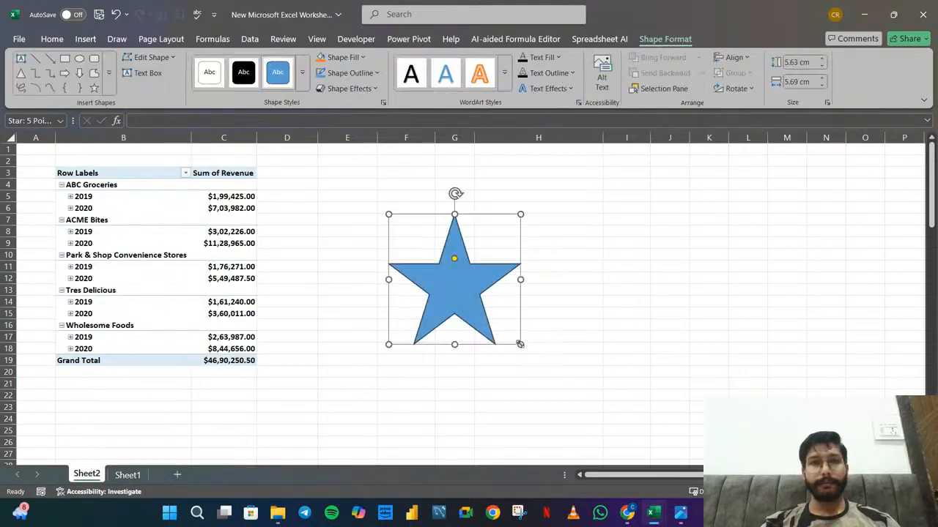
Draw a filled dot at the star's centre in black ink and connect it with lines to each of the five points
left_click(117, 39)
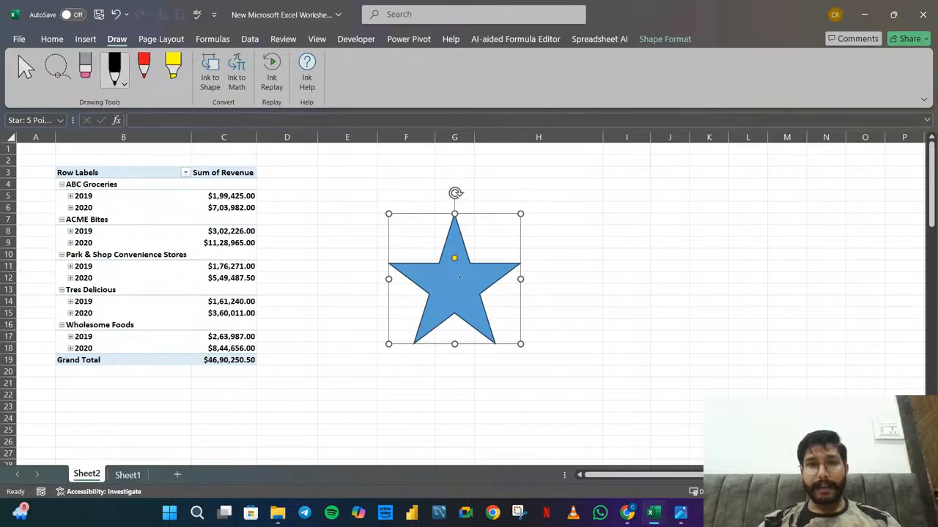
left_click_drag(456, 278, 452, 285)
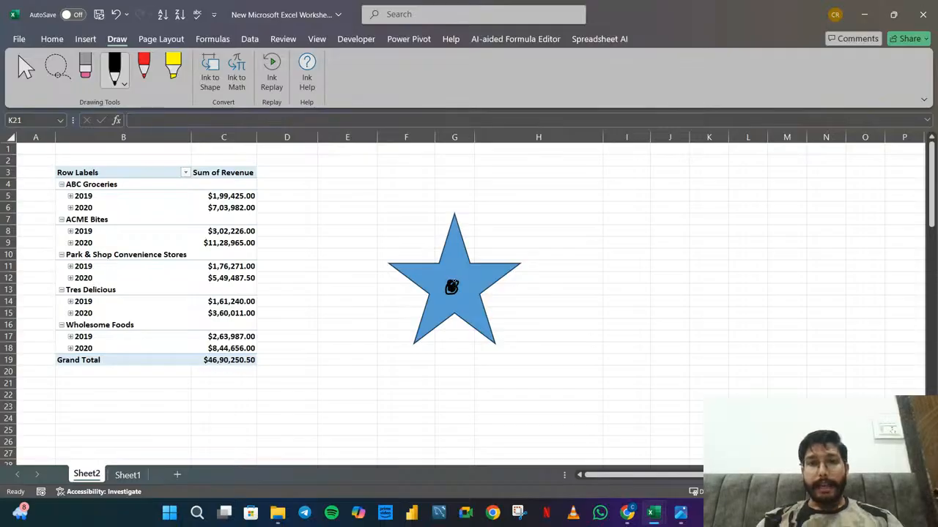
left_click_drag(453, 285, 454, 224)
left_click_drag(452, 287, 509, 266)
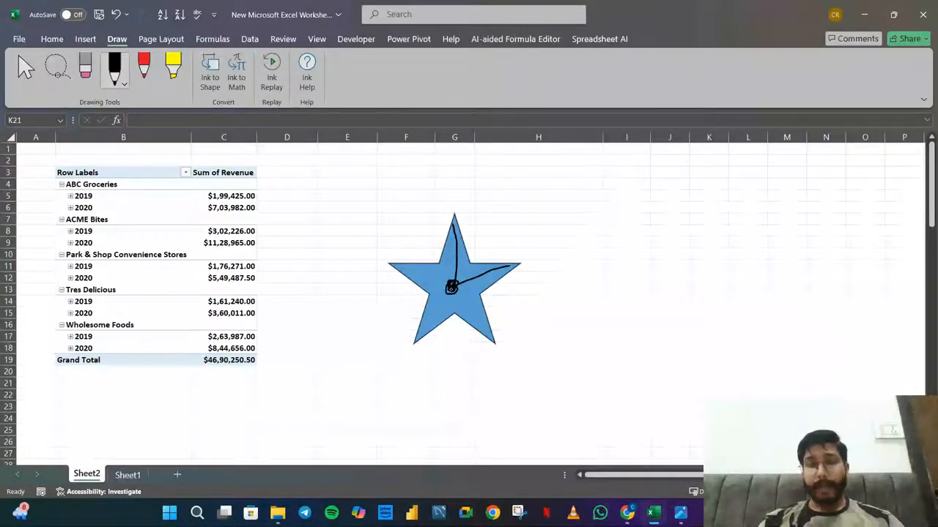
left_click_drag(452, 288, 494, 341)
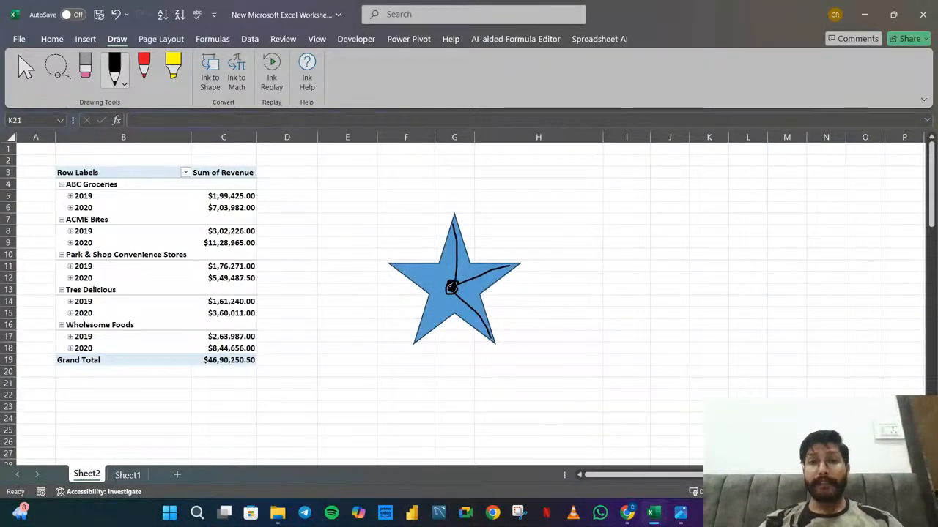
left_click_drag(452, 287, 427, 331)
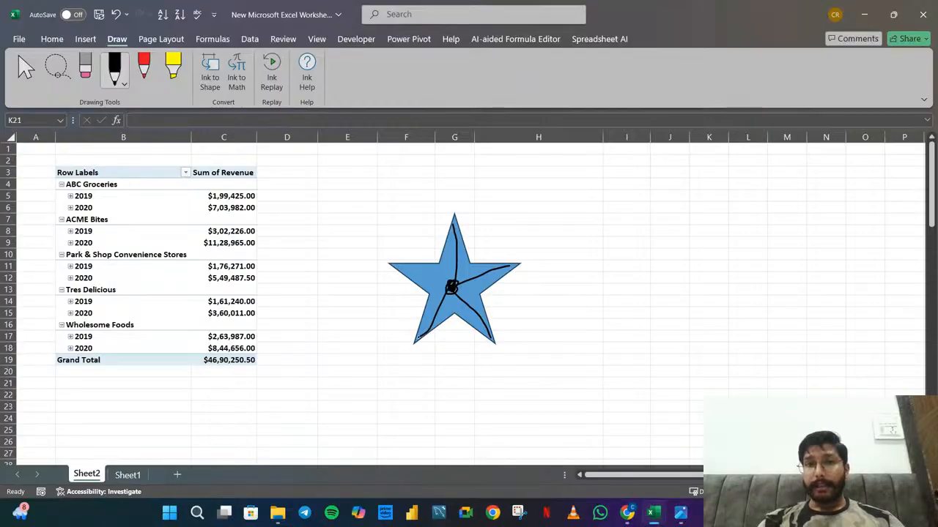
left_click_drag(452, 286, 421, 273)
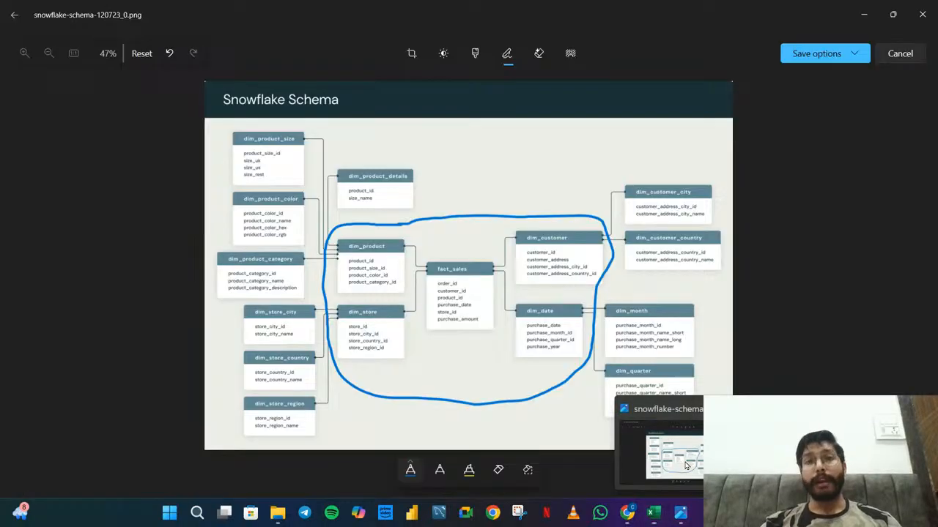
Switch back to the annotated snowflake schema image in Photos
left_click(671, 447)
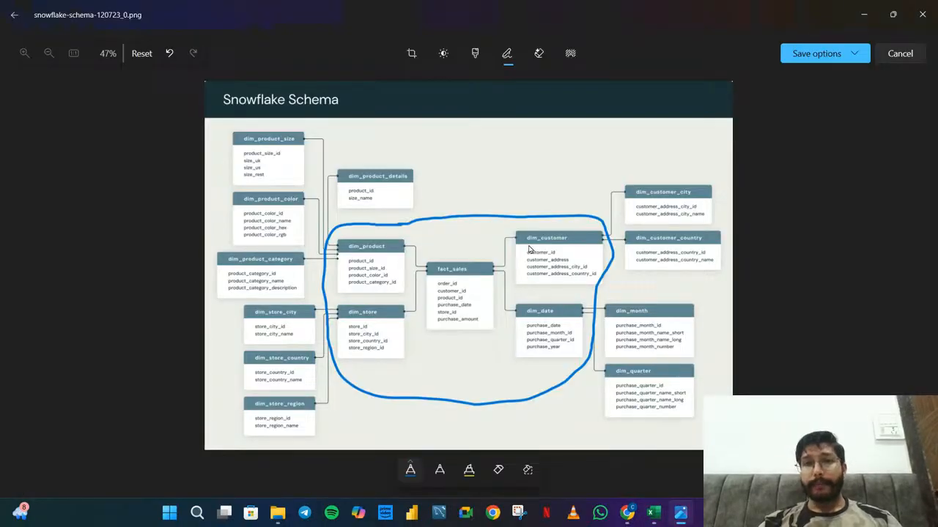